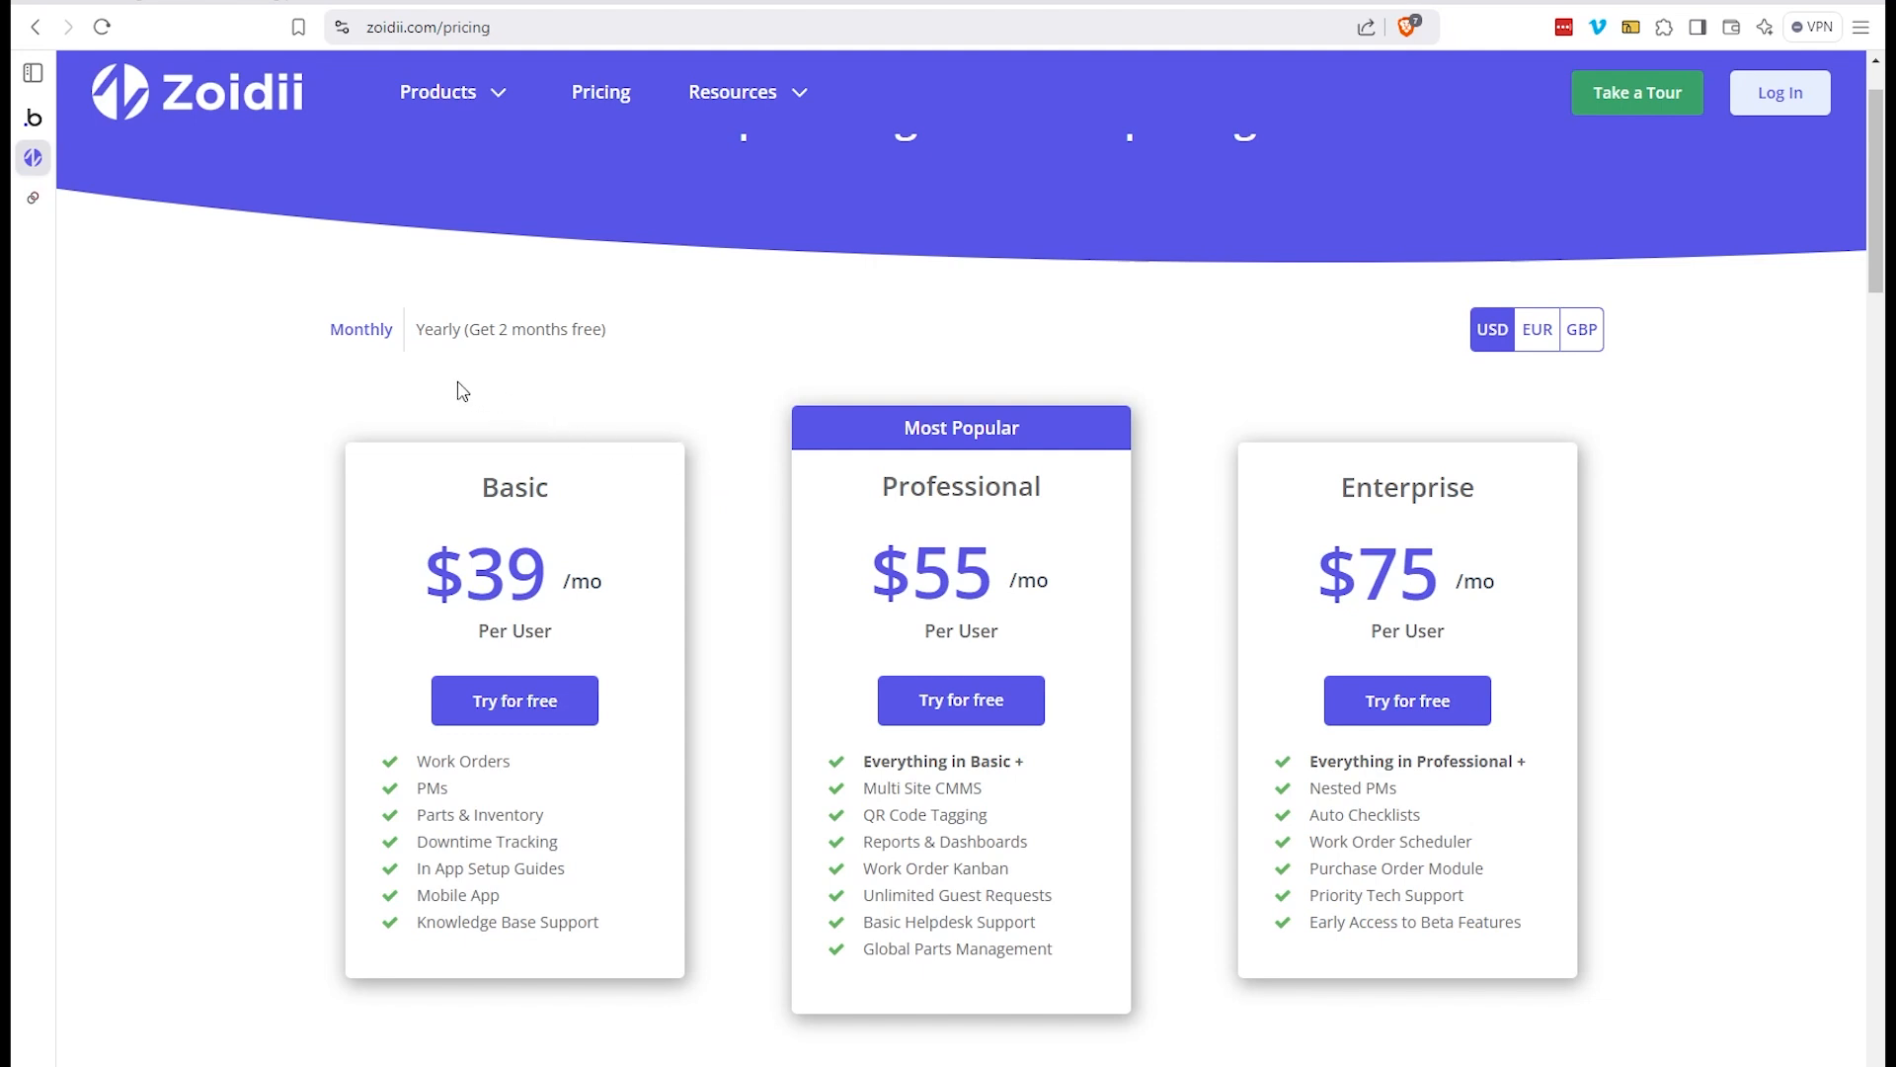
Compare Zoidii's plan prices under yearly and monthly billing and in EUR, GBP and USD
left_click(431, 341)
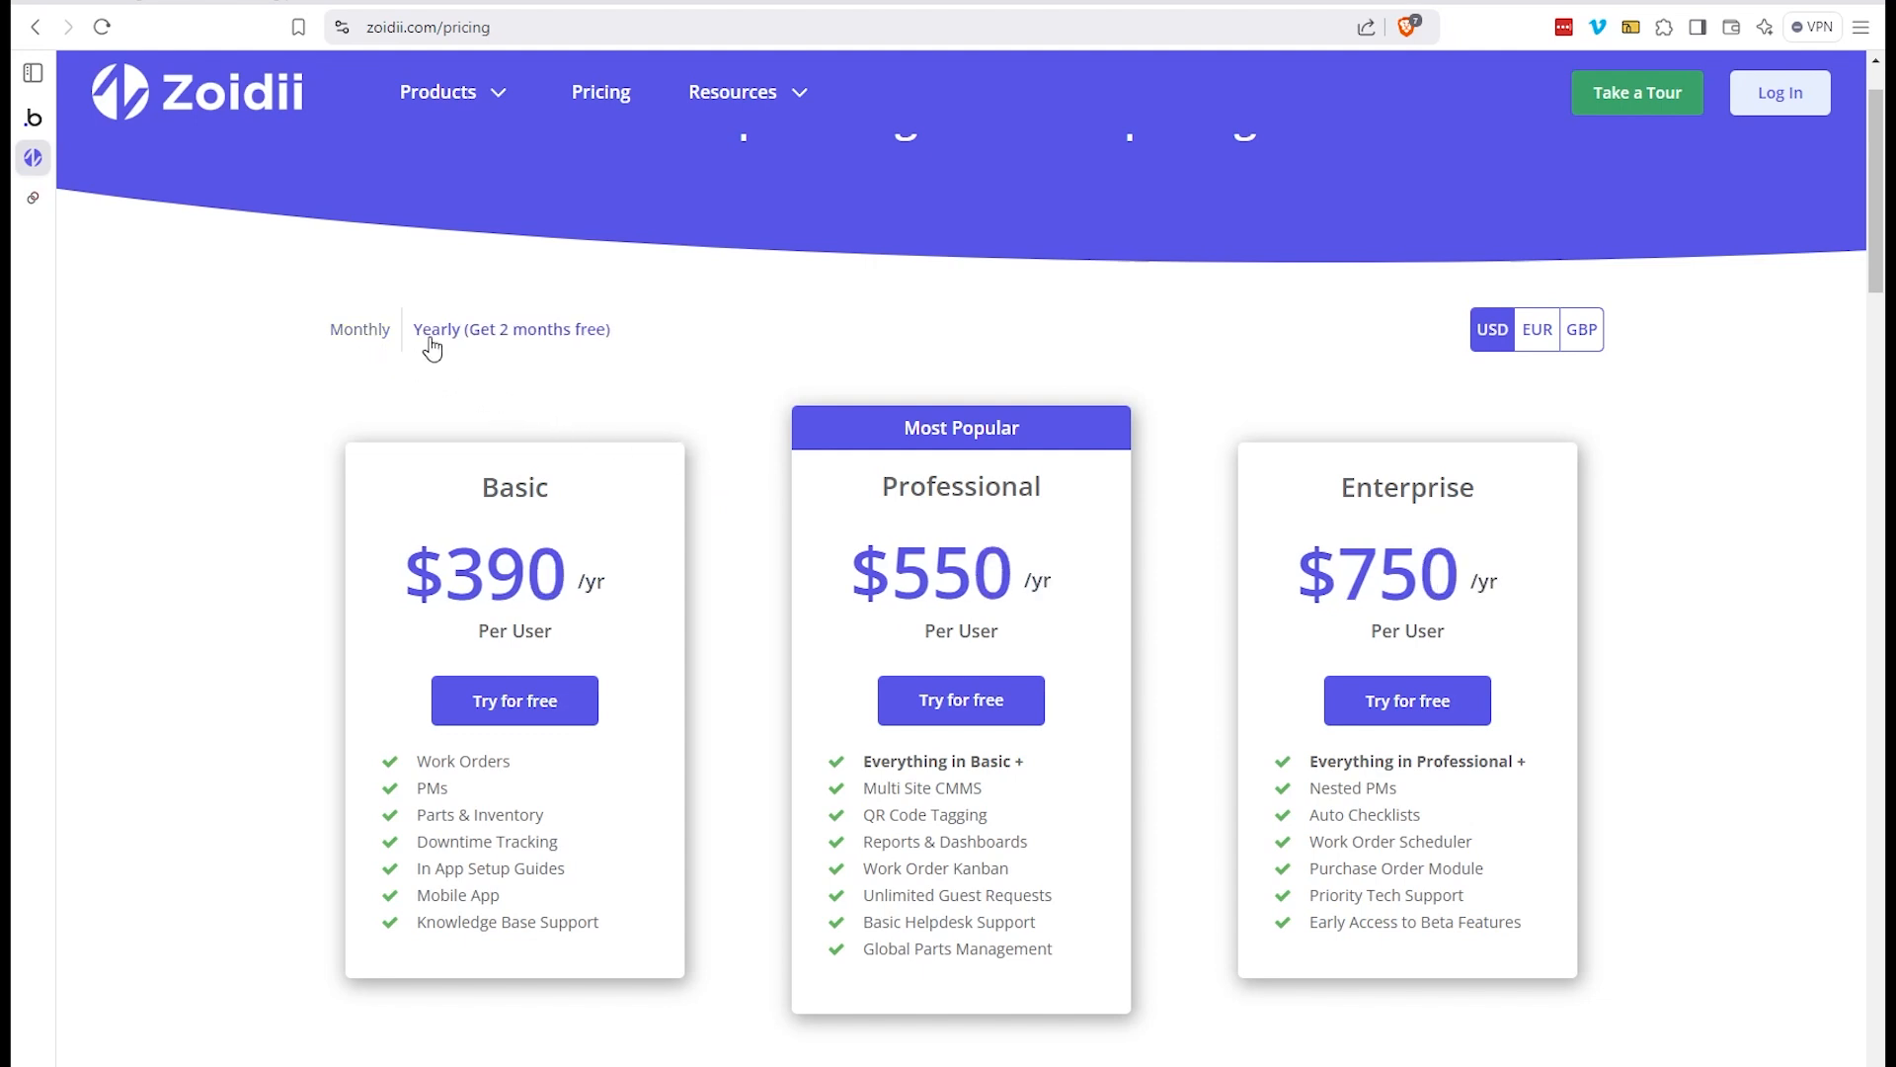
left_click(1537, 337)
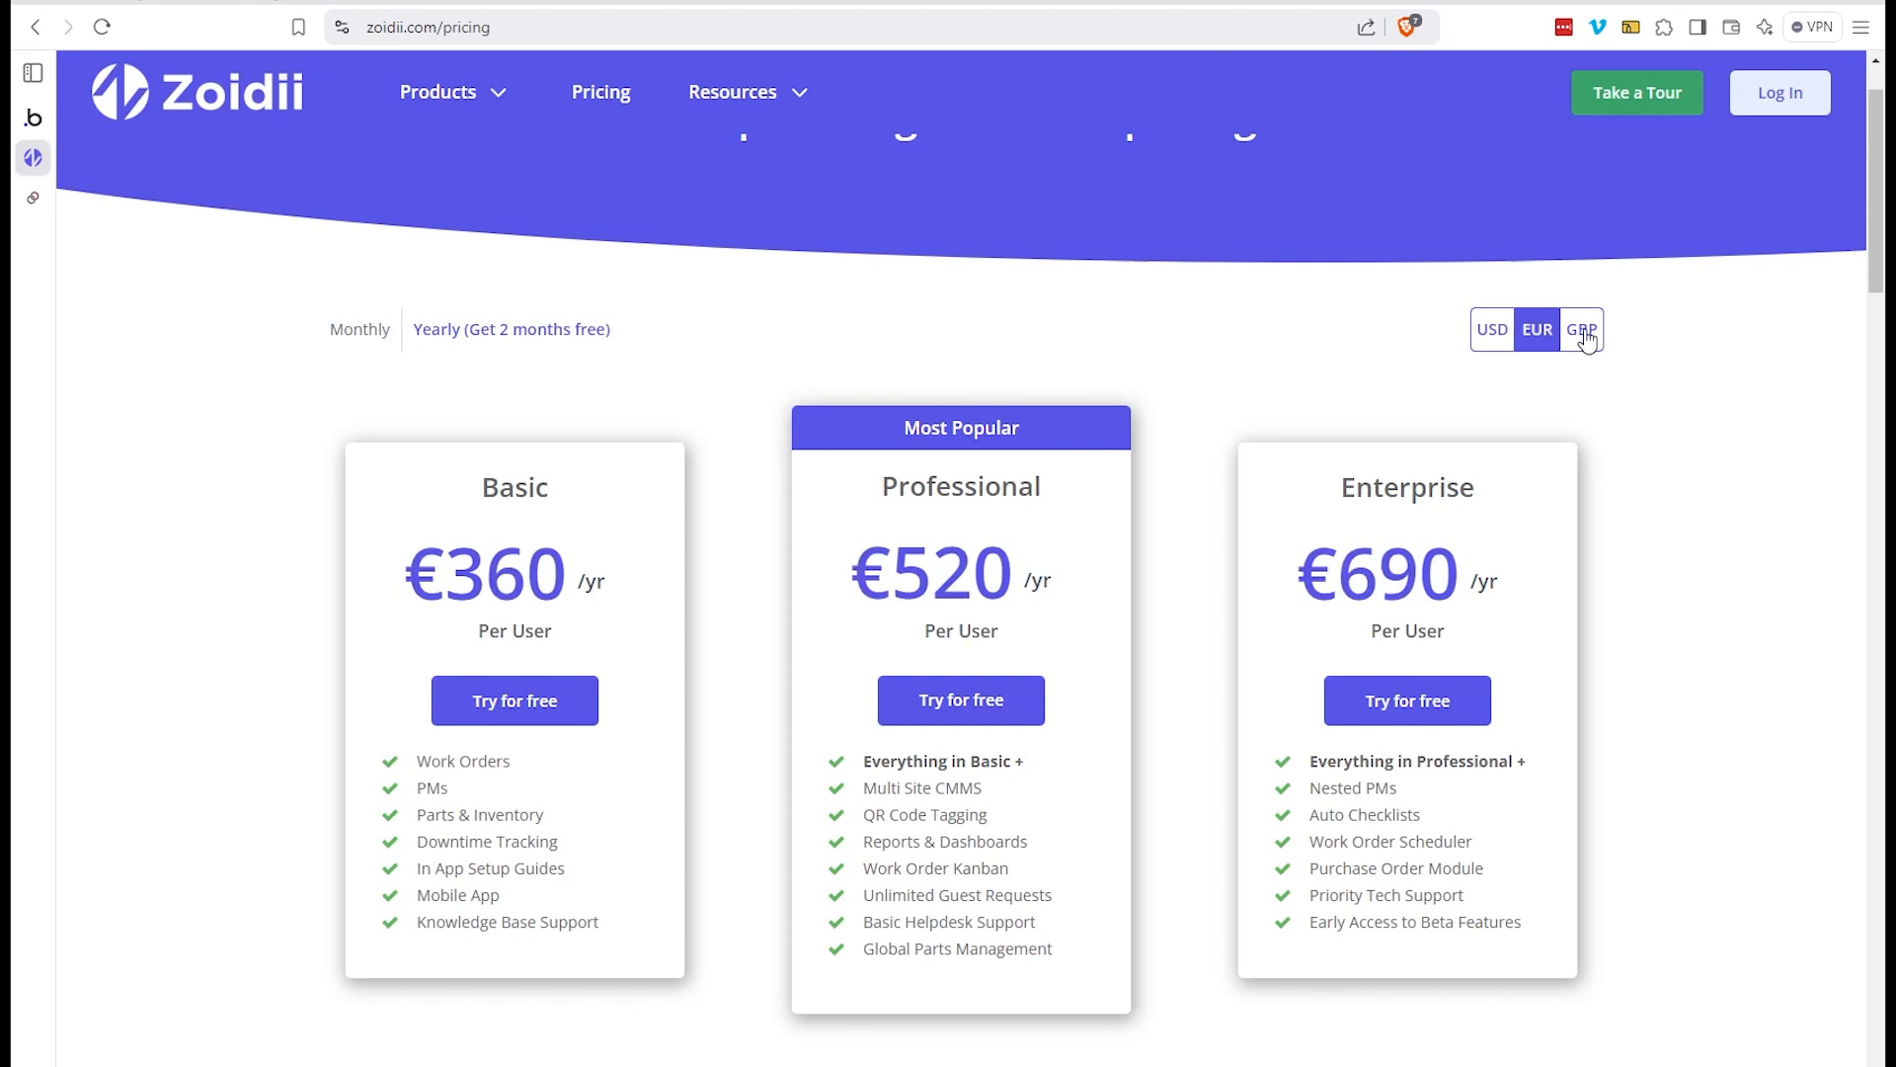
left_click(1583, 335)
left_click(1493, 334)
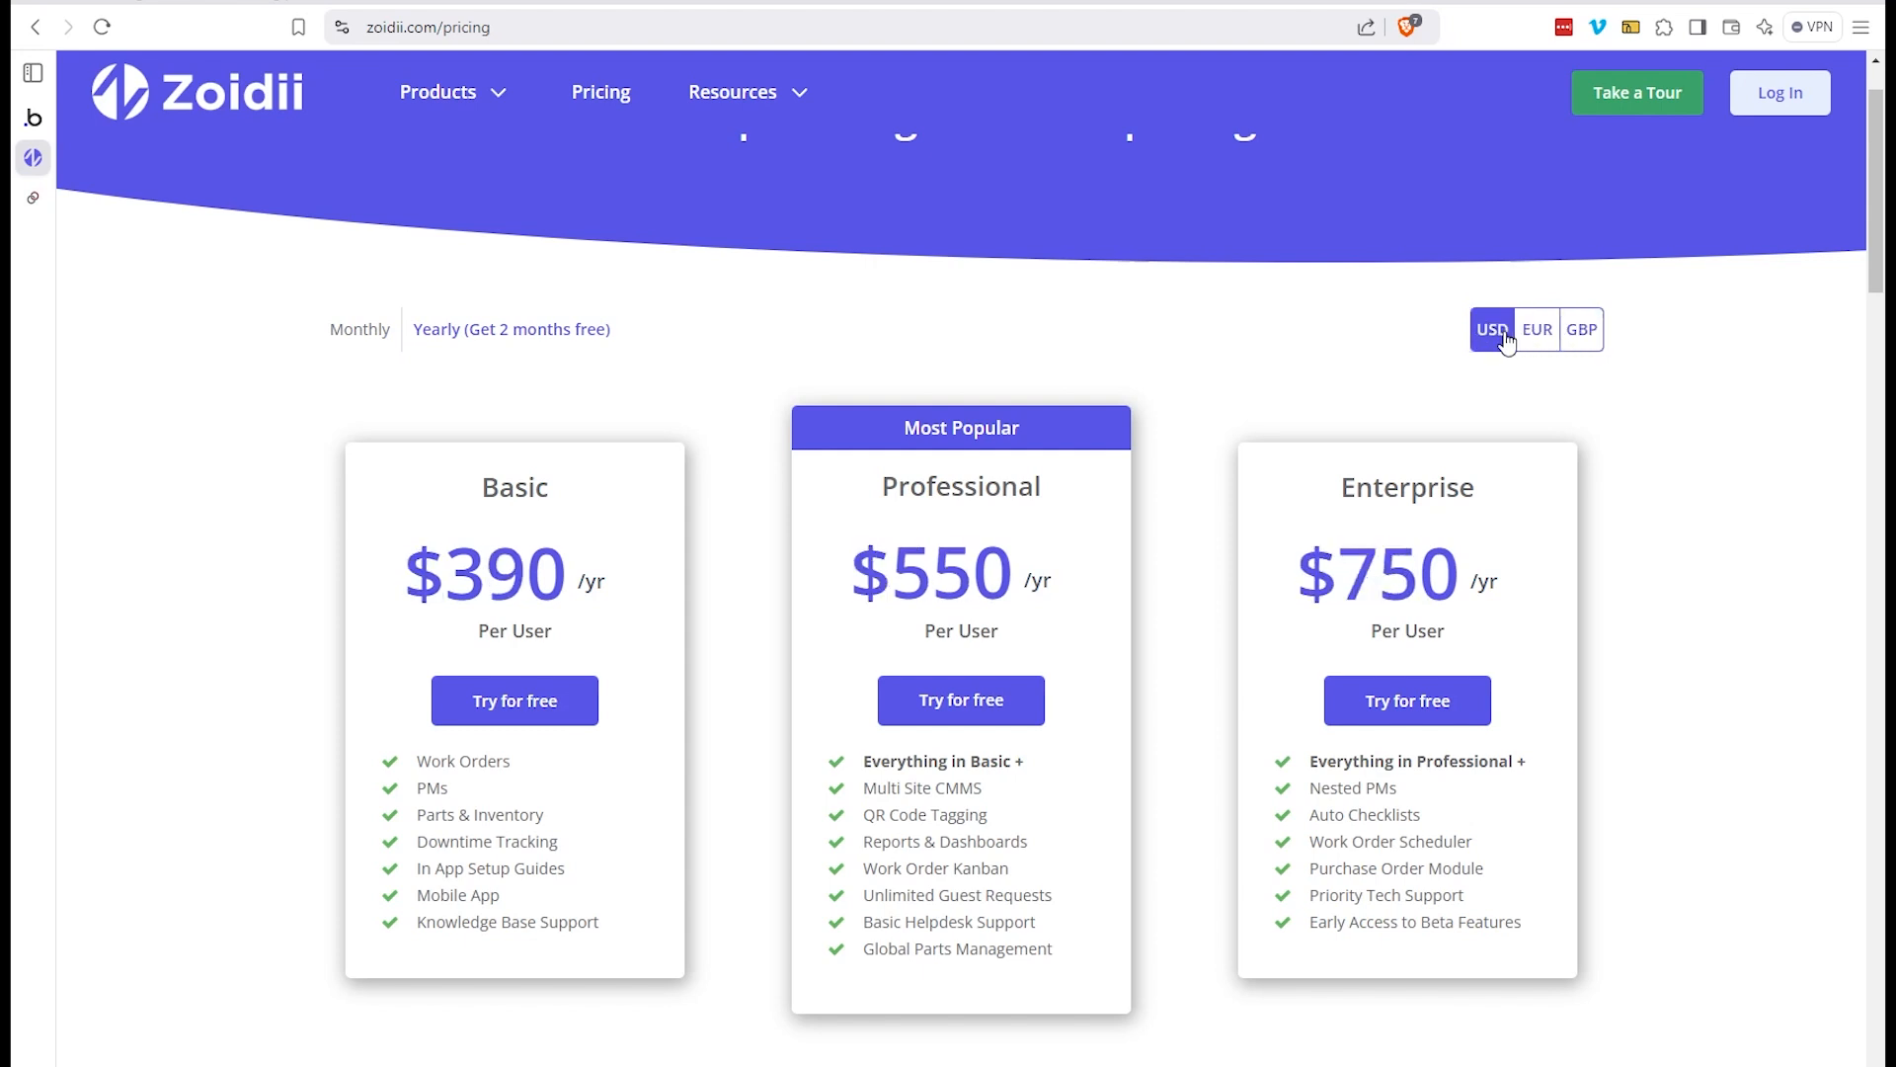
left_click(371, 341)
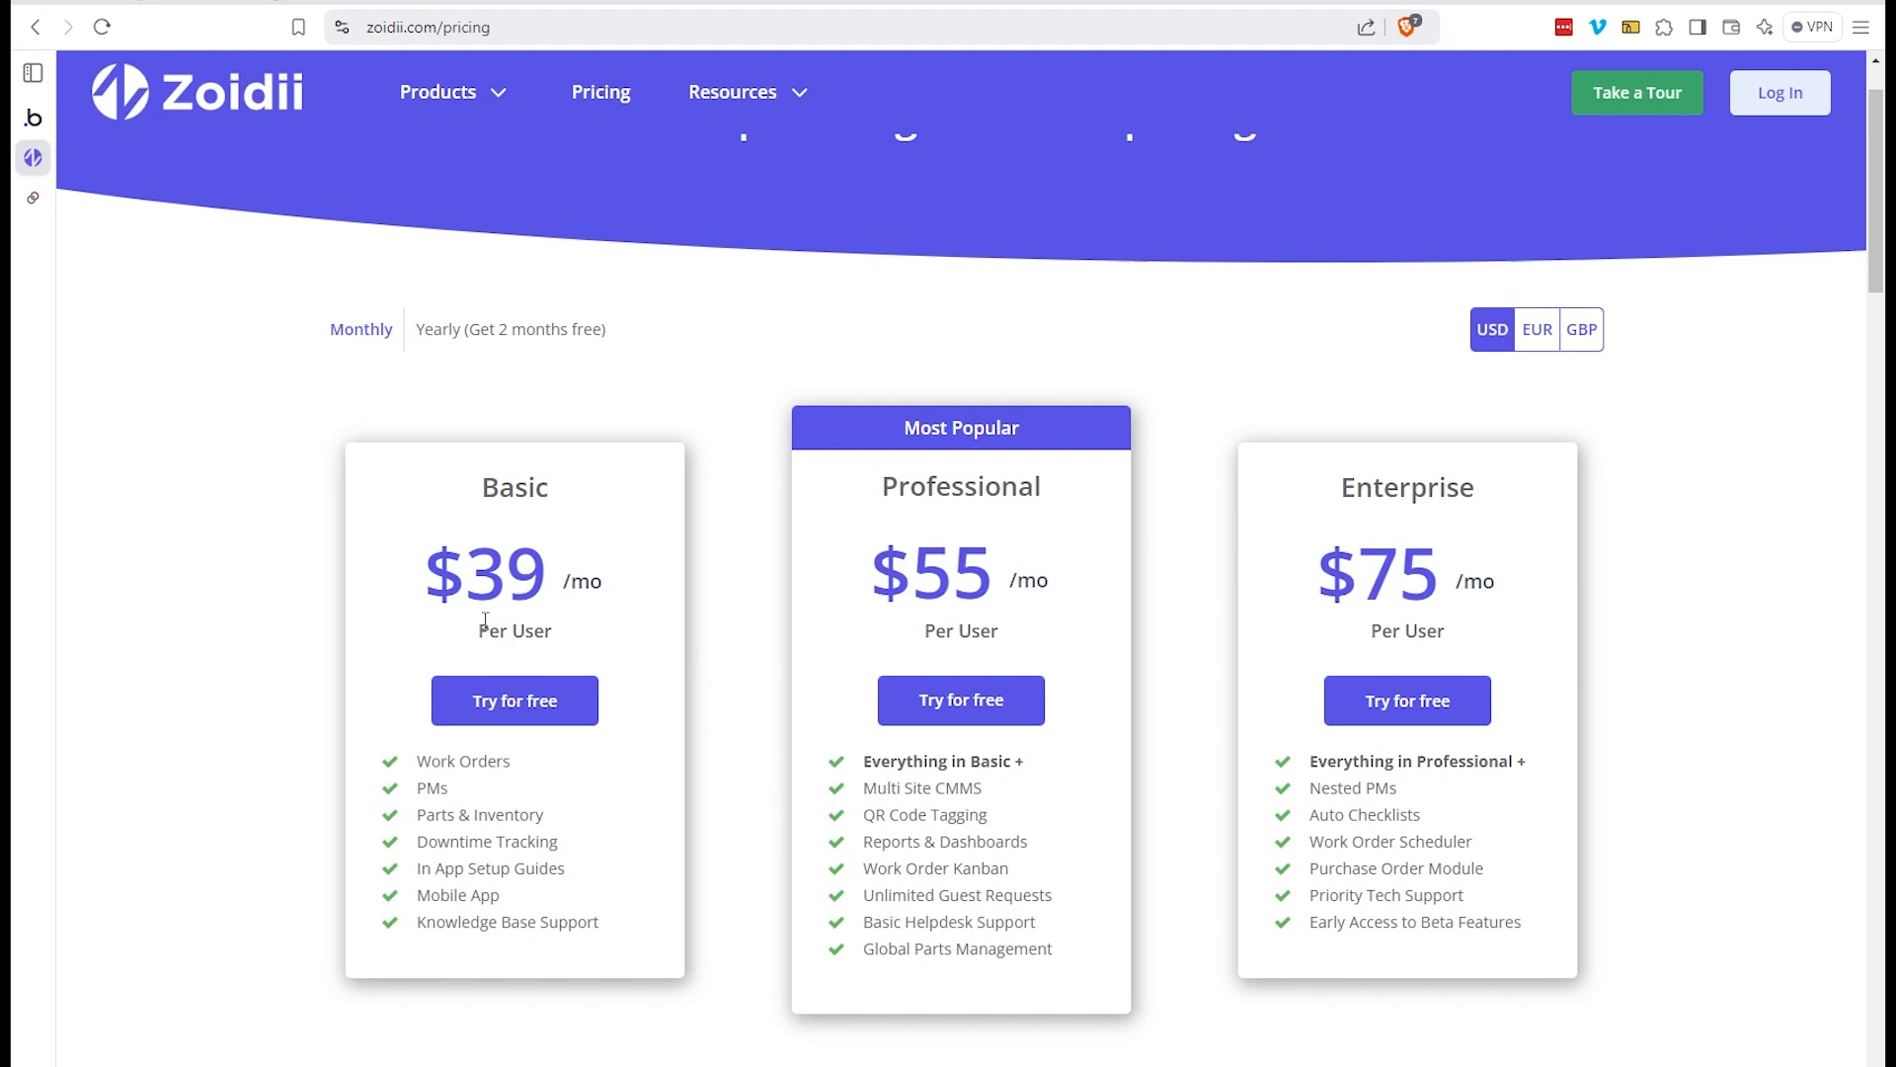
Examine the per-user billing basis of the Basic plan
left_click_drag(488, 635, 546, 633)
left_click(559, 641)
left_click_drag(465, 643, 575, 640)
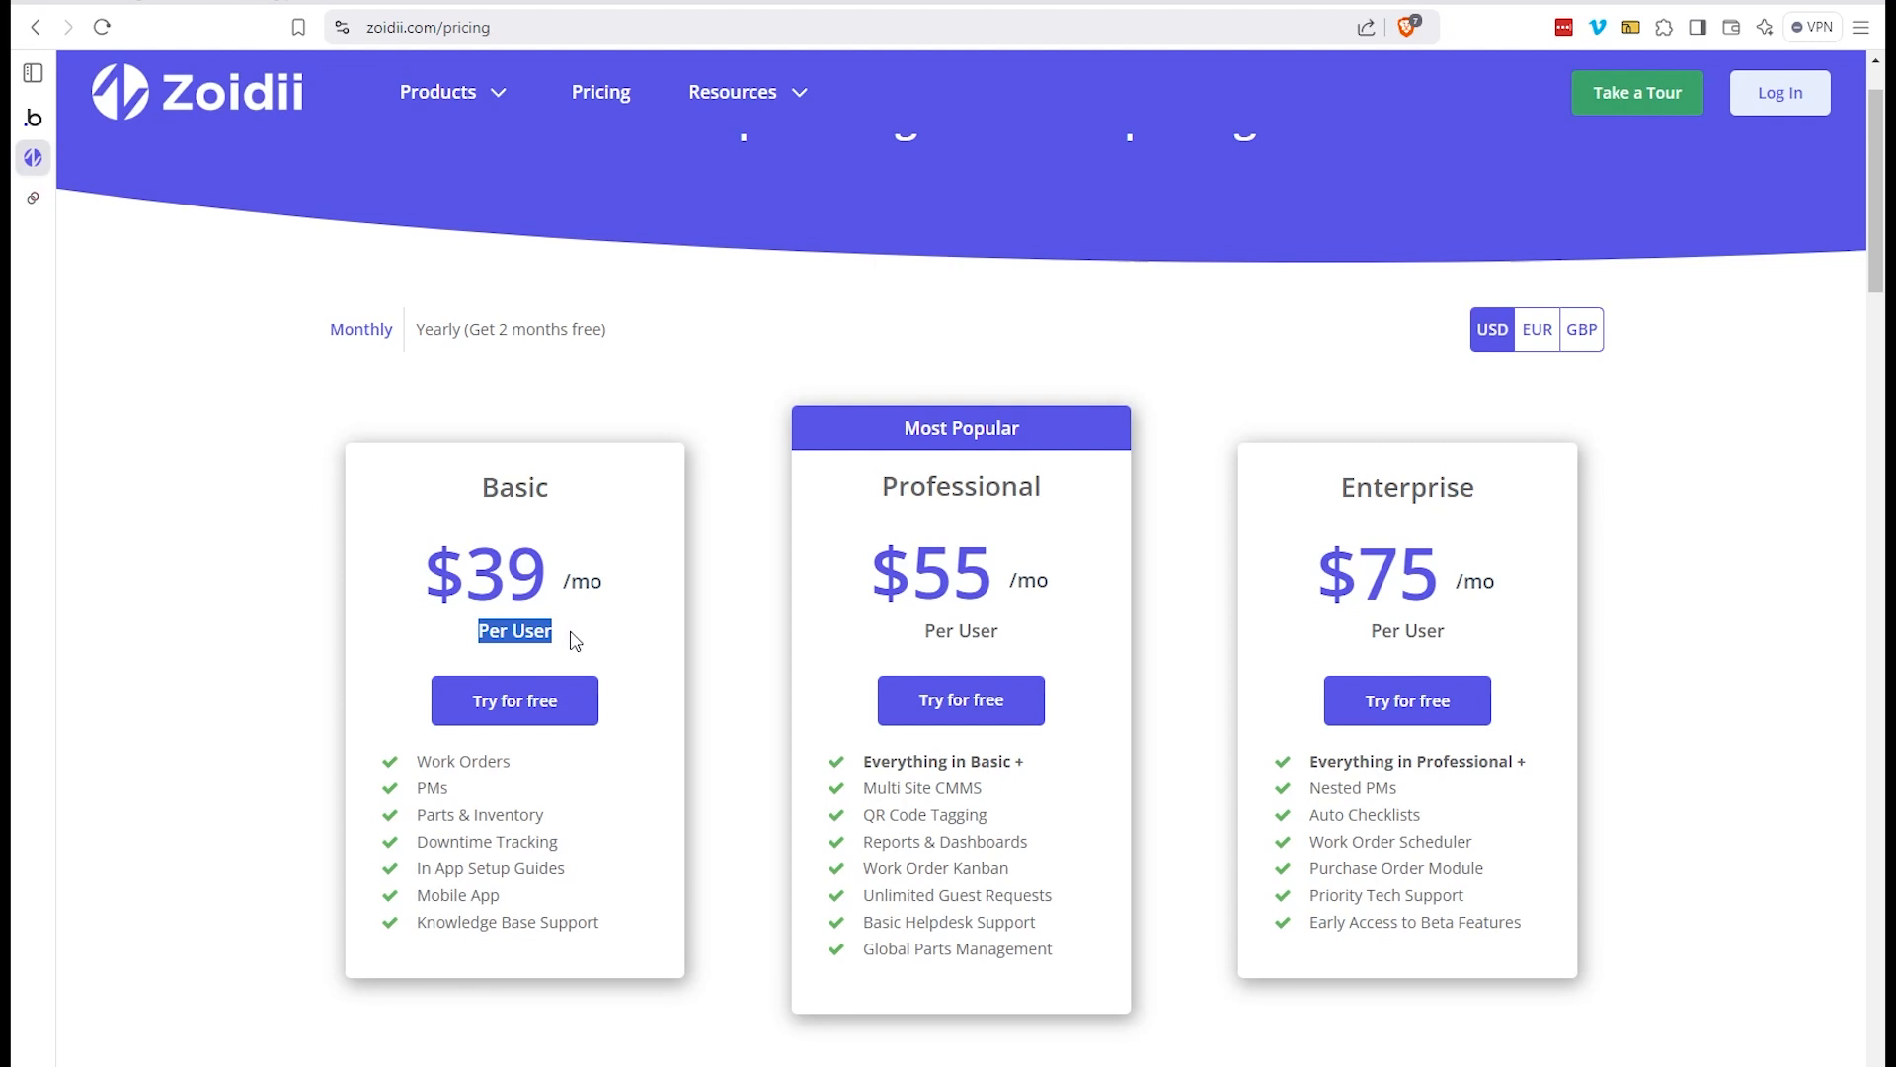
left_click(575, 640)
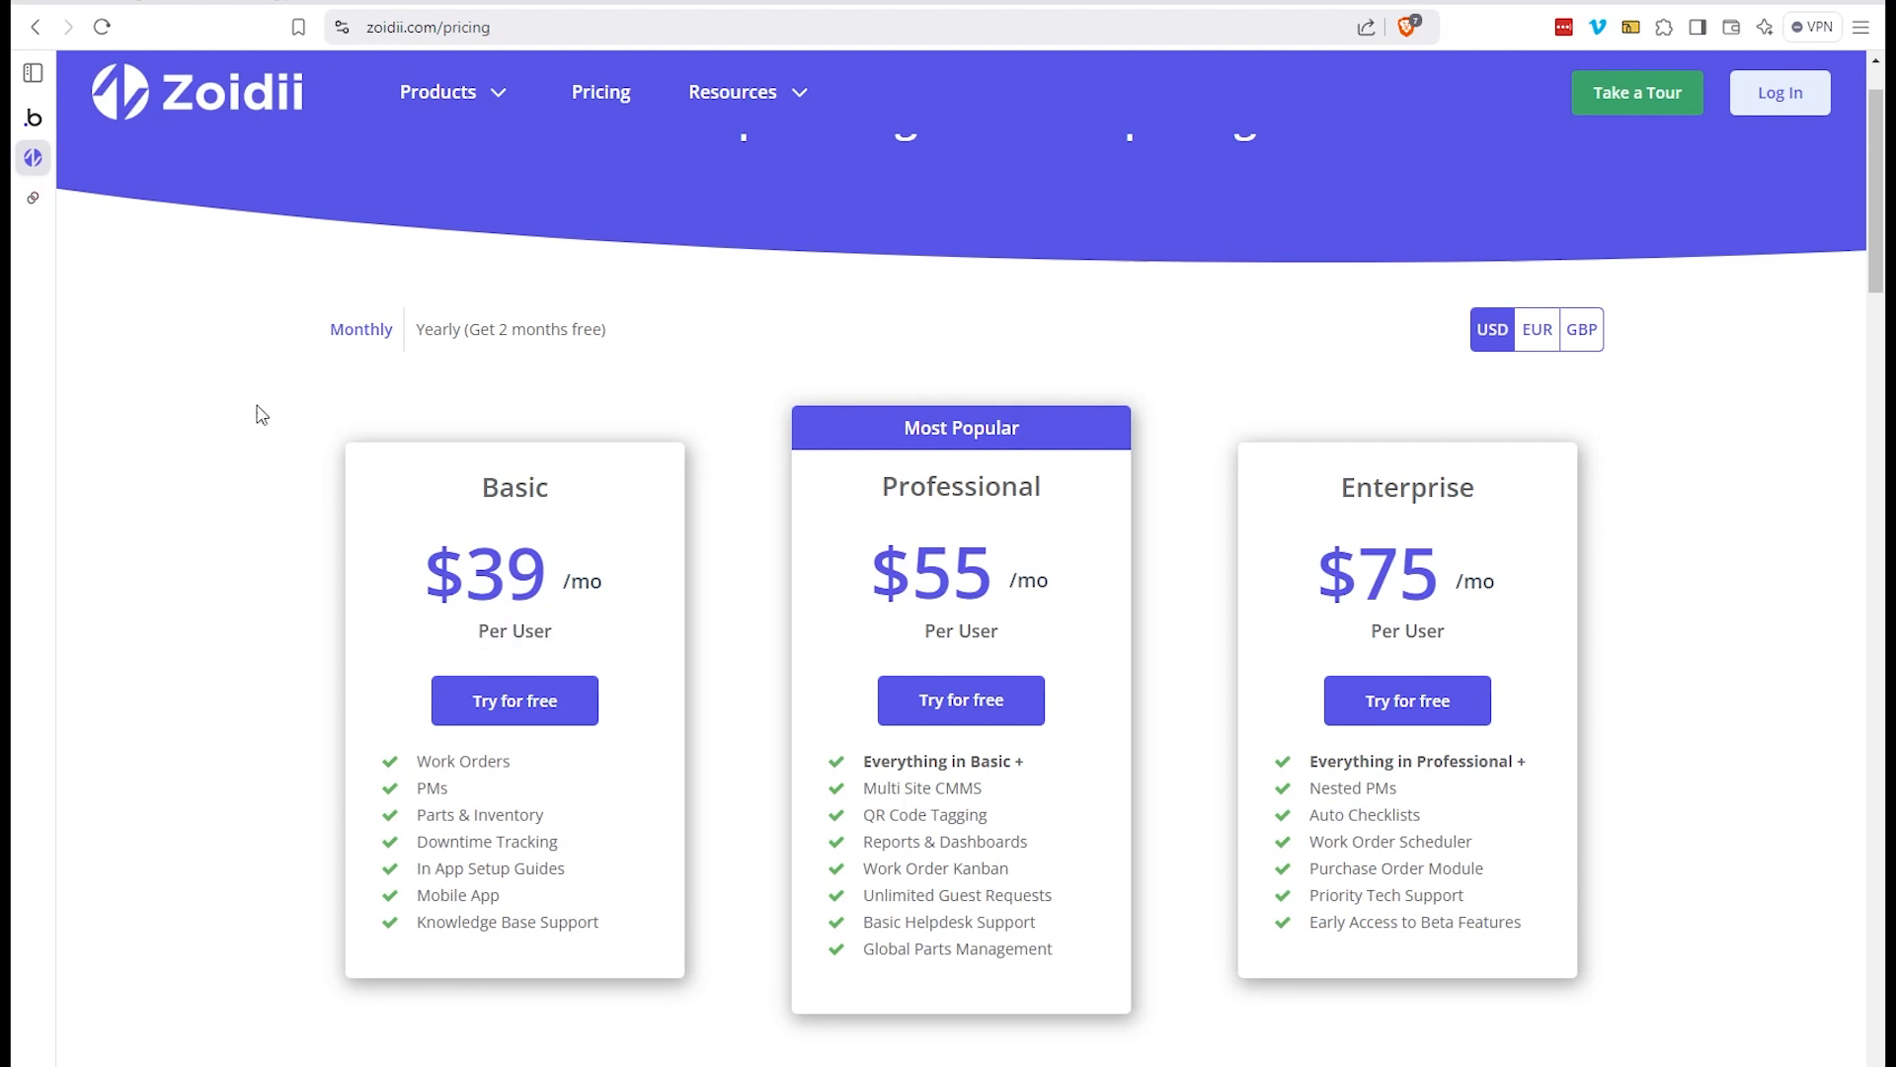
Switch to the Interioapp site, show its pricing page and review the features of each plan
left_click(33, 197)
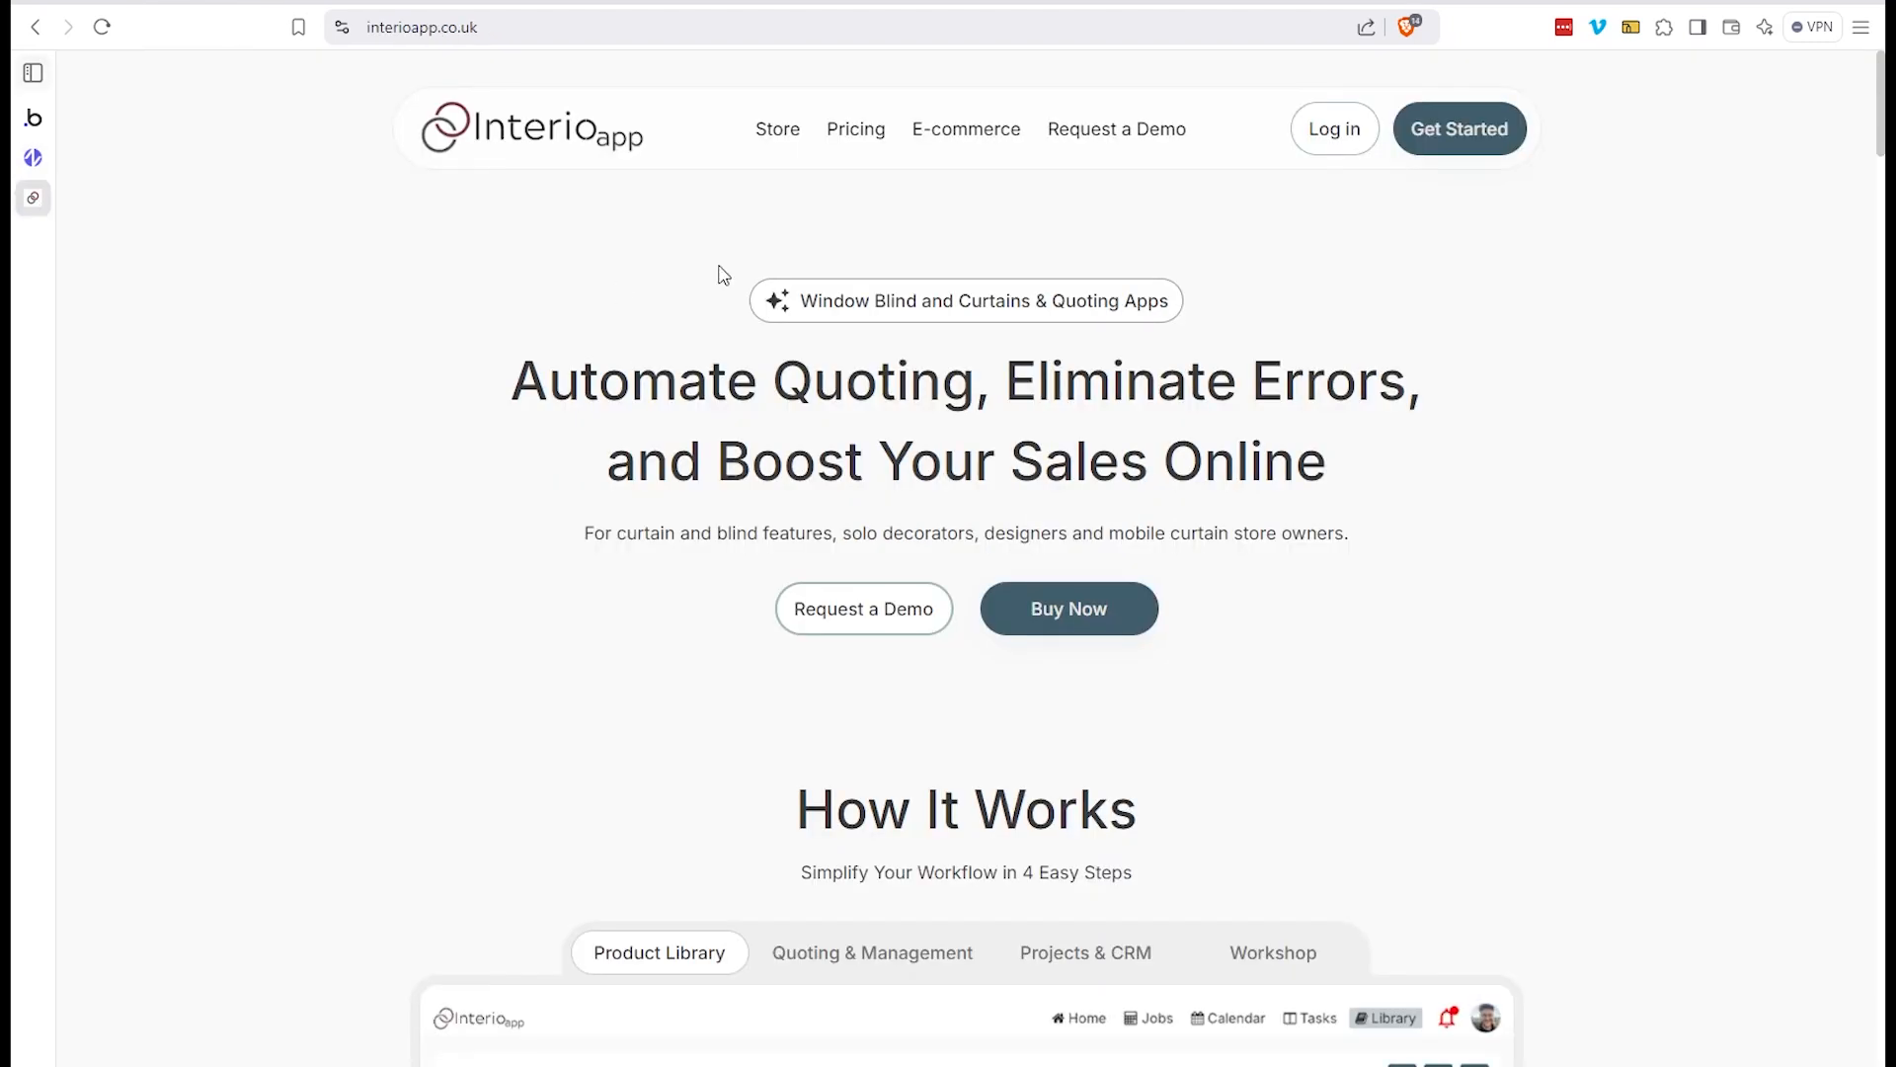
left_click(872, 149)
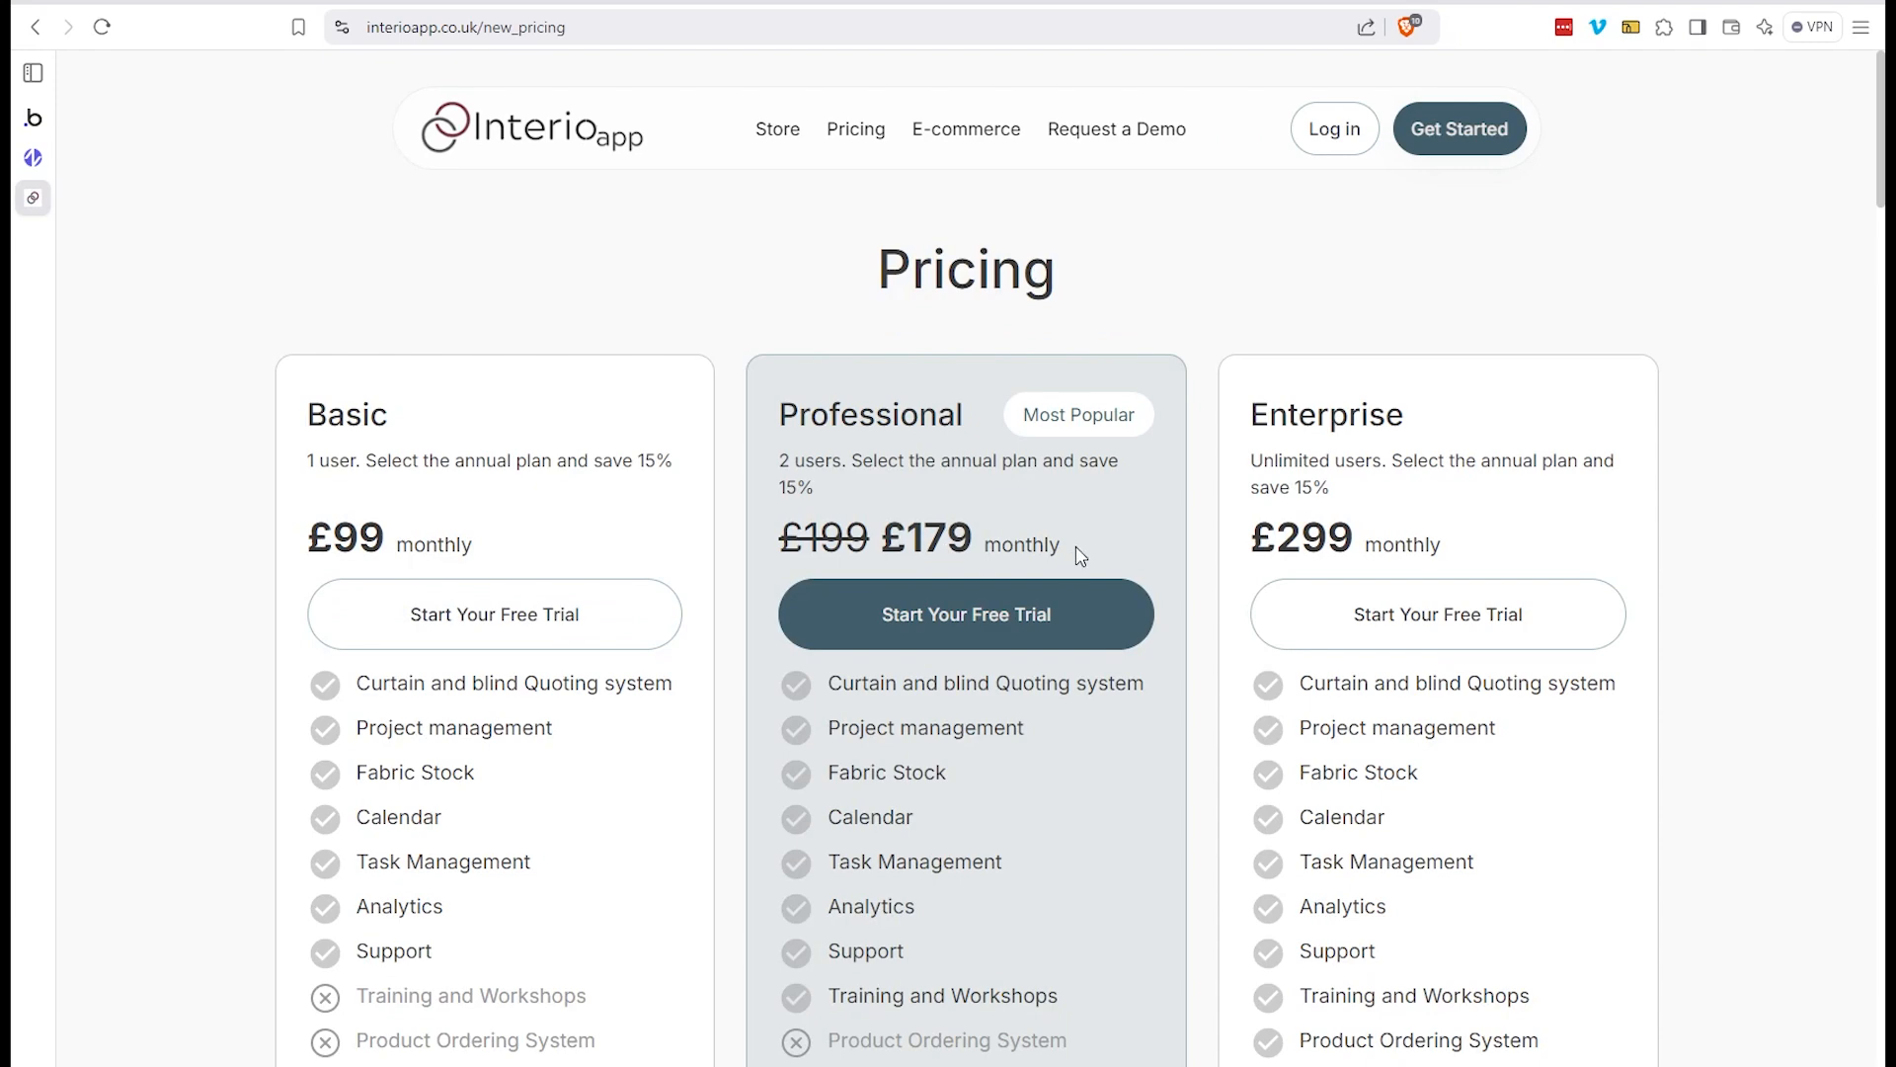
scroll(1146, 539, "down", 4)
scroll(1116, 577, "down", 1)
scroll(1104, 573, "up", 5)
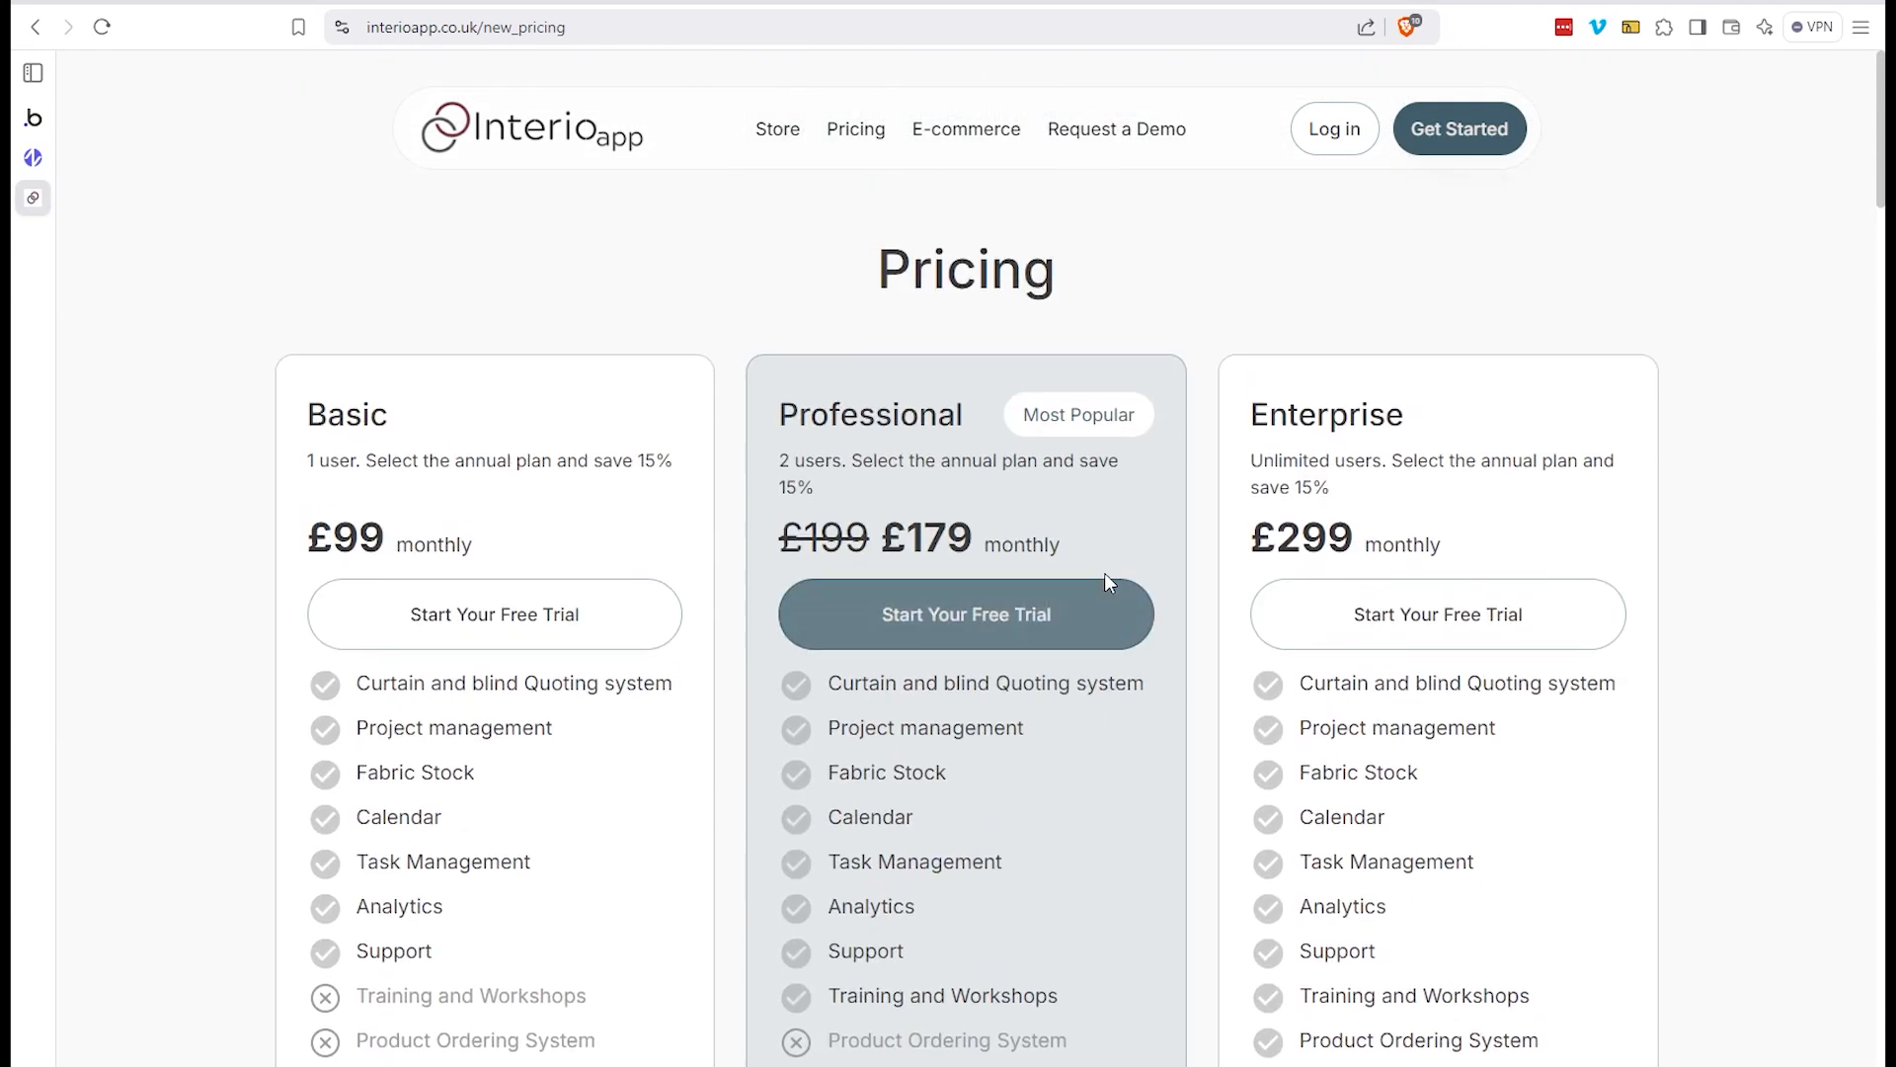
scroll(961, 474, "down", 1)
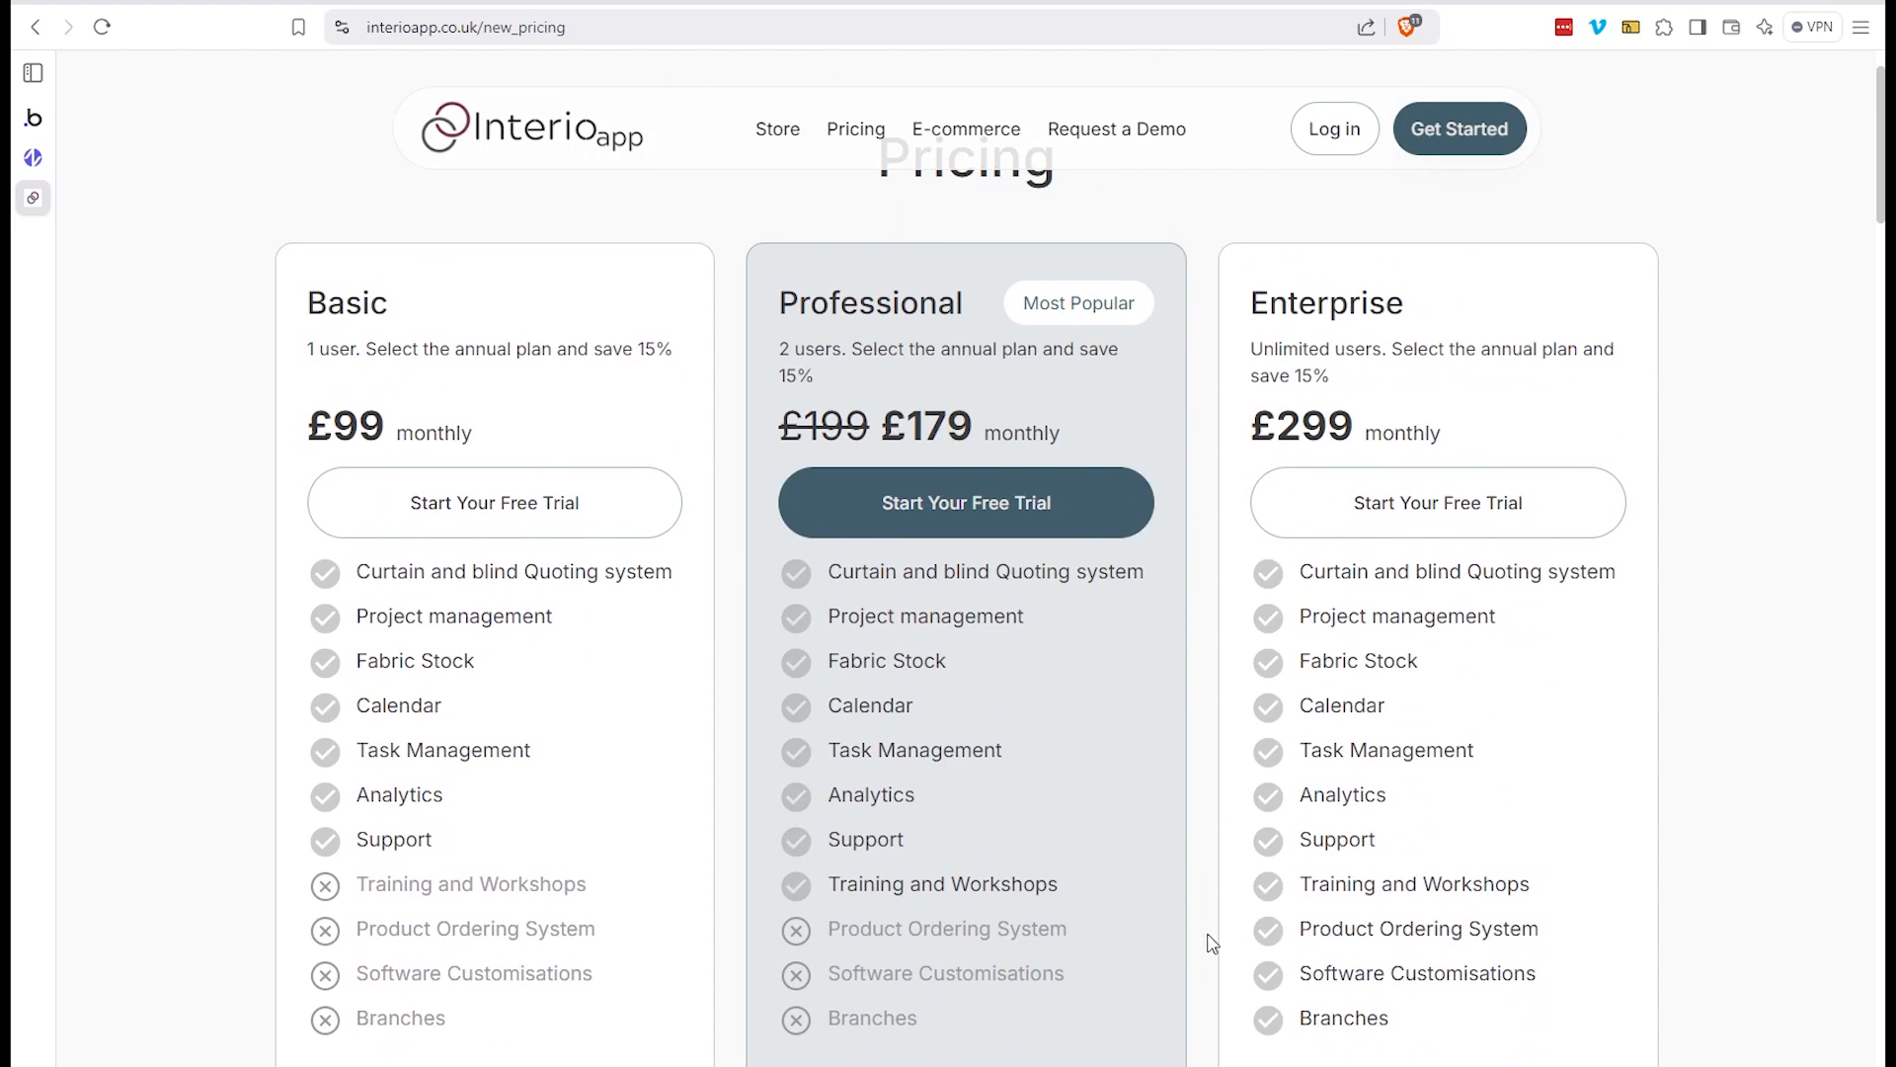
scroll(593, 637, "up", 1)
scroll(742, 494, "up", 1)
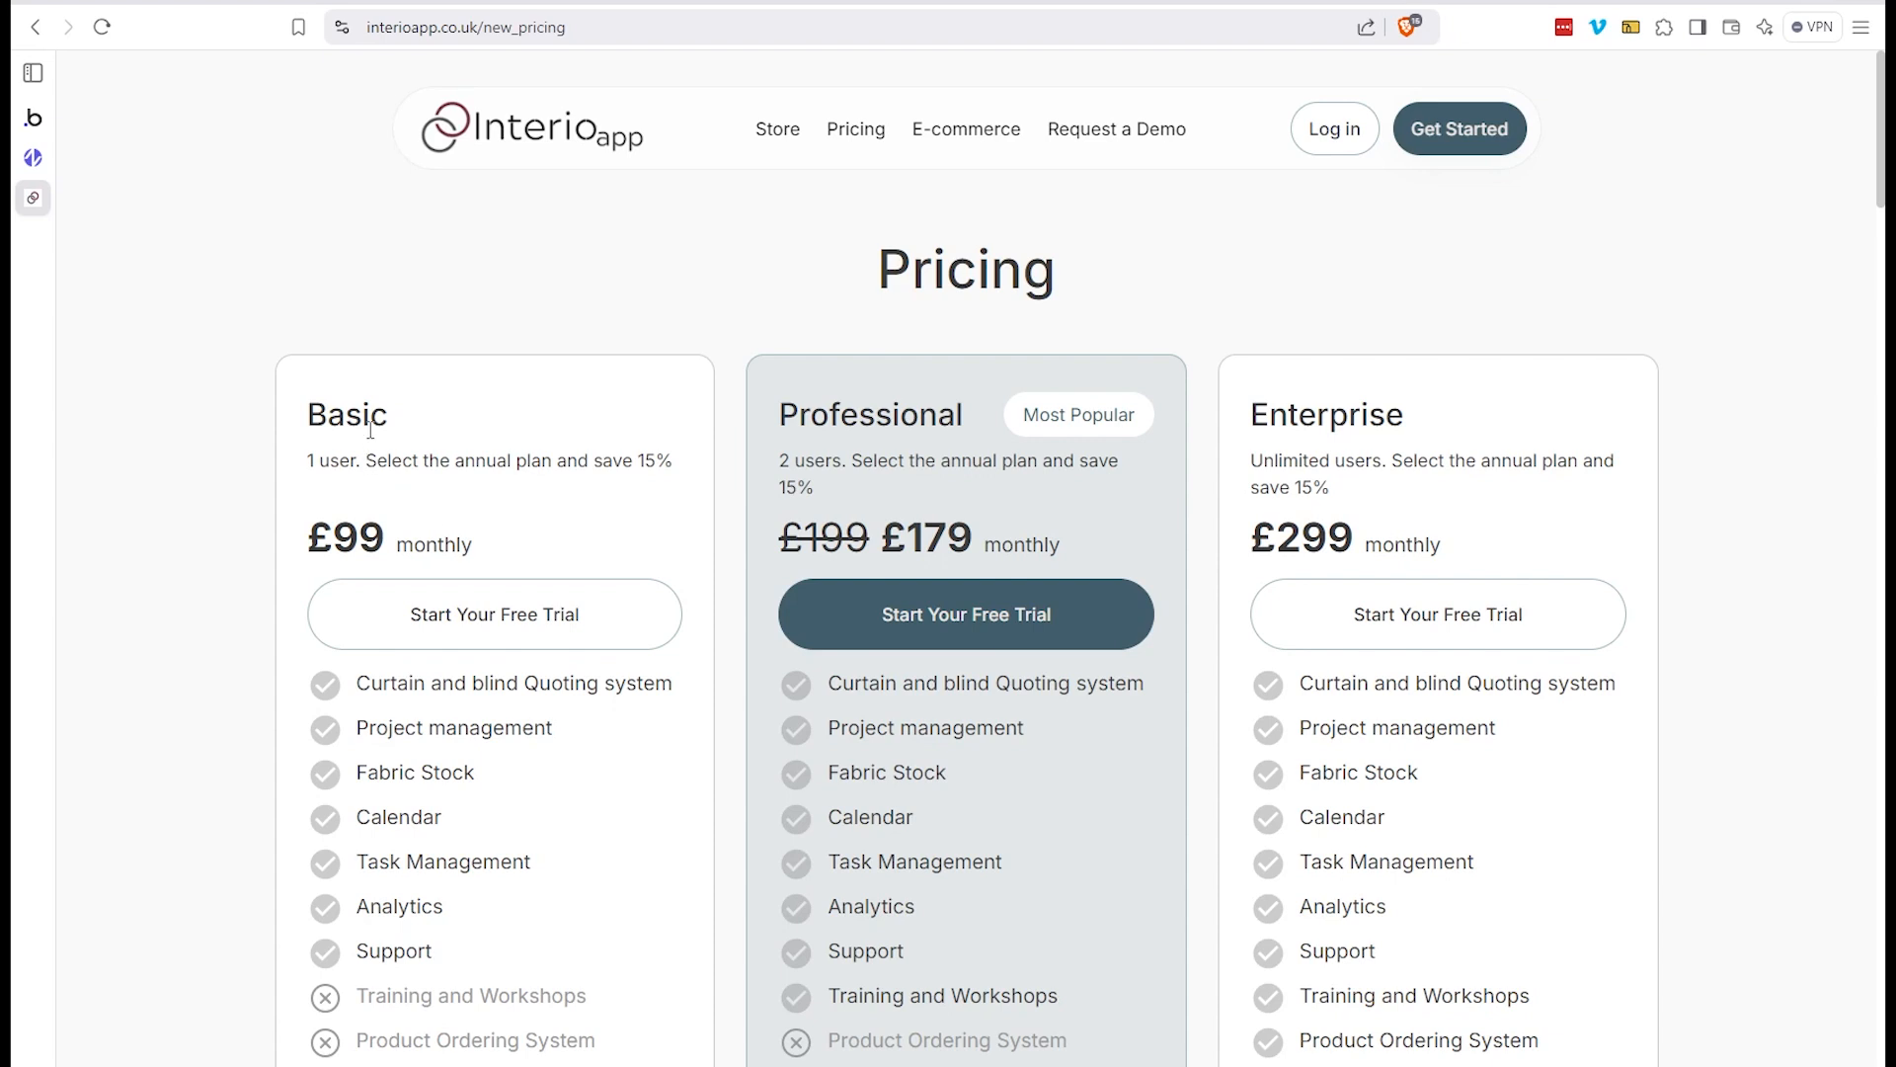
Compare the user limits of the Basic, Professional and Enterprise plans, then return to the Zoidii page
left_click_drag(361, 462, 306, 460)
left_click_drag(787, 419, 902, 416)
left_click(869, 452)
left_click_drag(776, 460, 806, 460)
left_click(940, 484)
left_click_drag(1250, 415, 1373, 405)
left_click(1376, 452)
left_click_drag(1264, 461, 1358, 461)
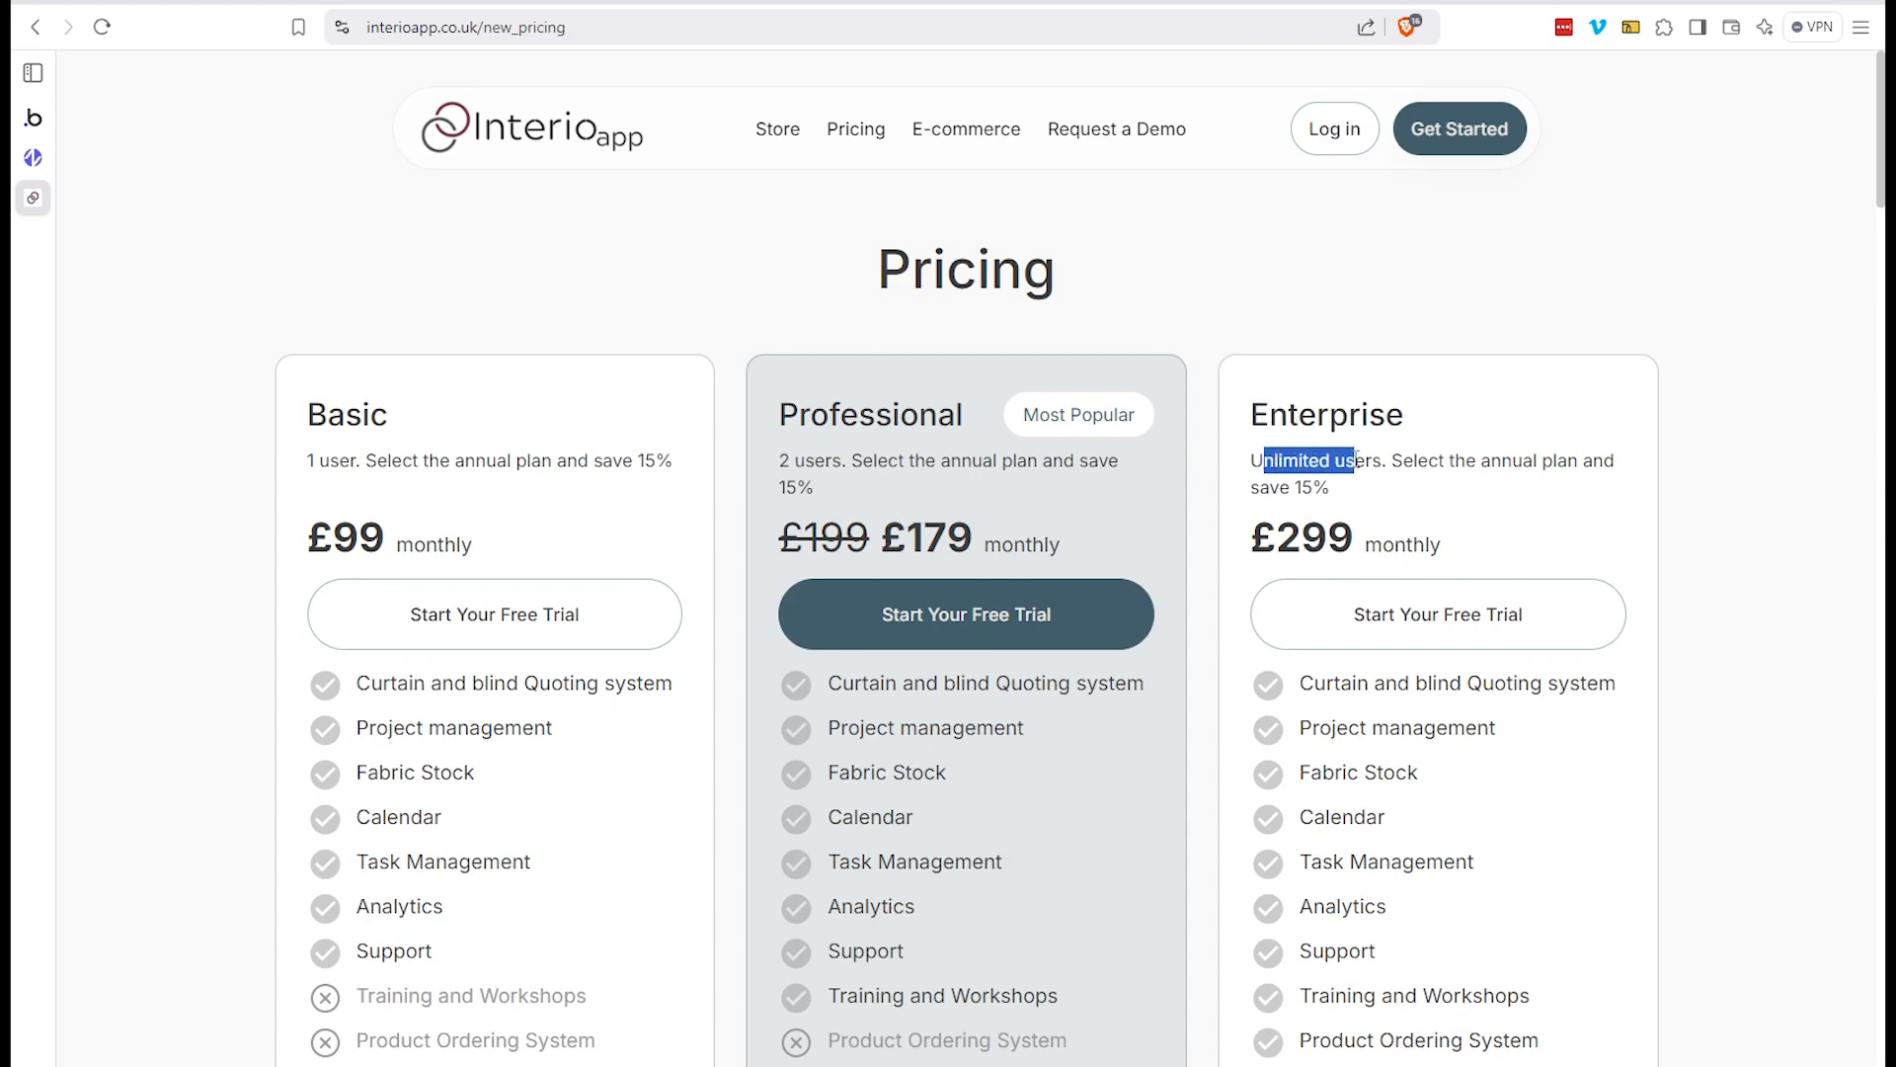
left_click(1423, 462)
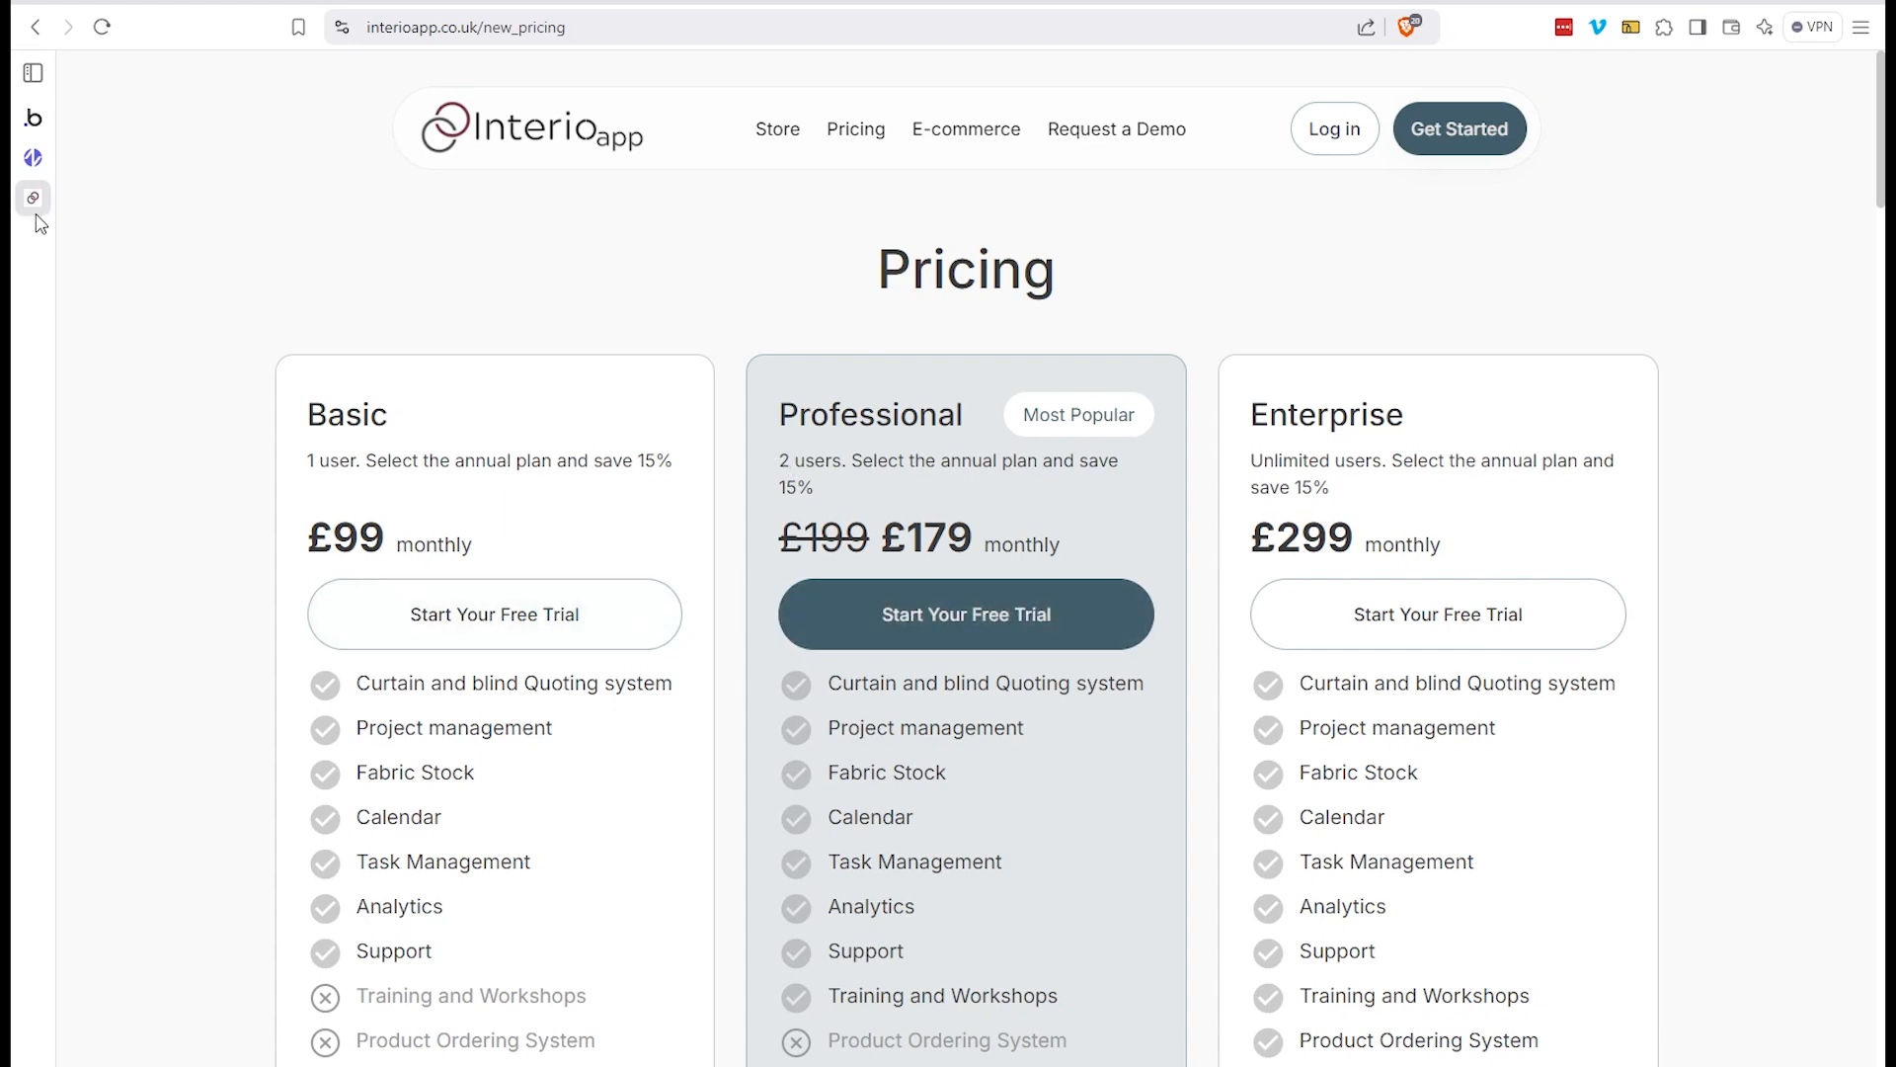
left_click(33, 160)
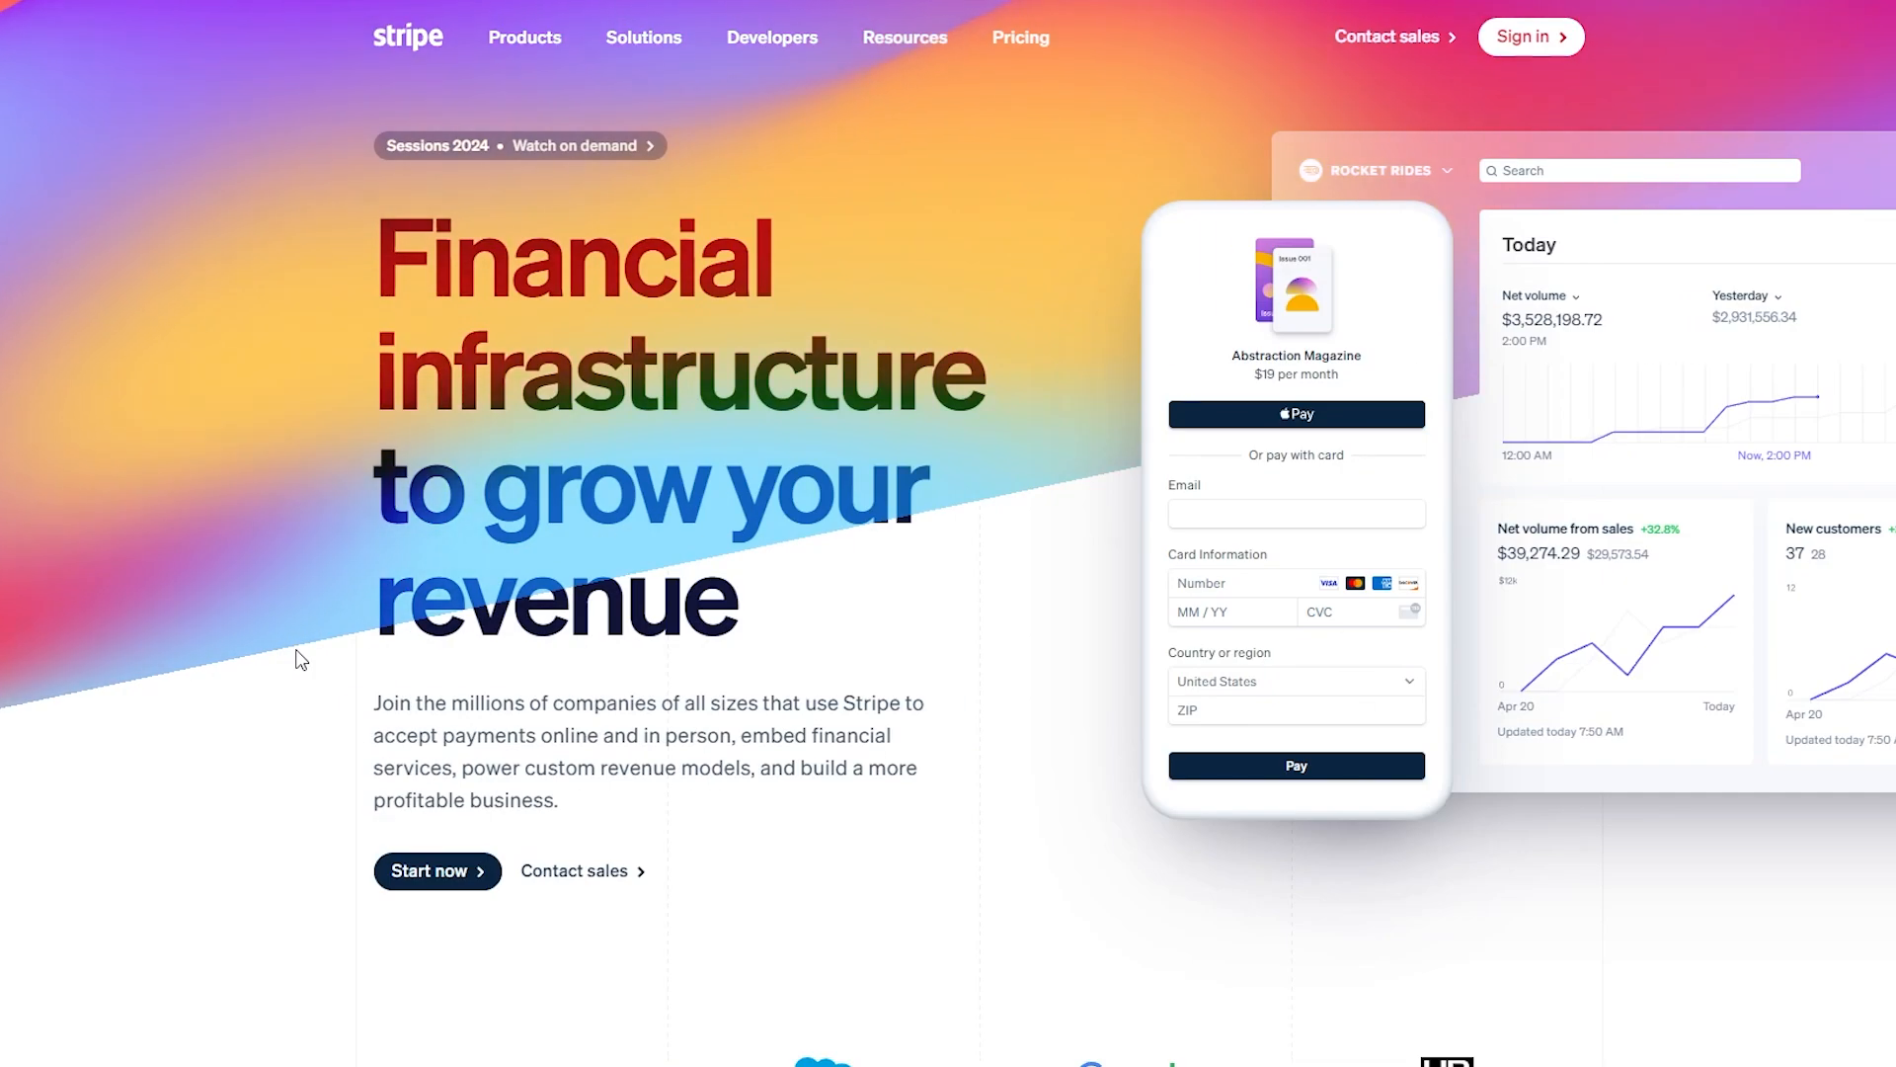
Look through the Stripe homepage
scroll(299, 658, "down", 5)
scroll(301, 660, "down", 7)
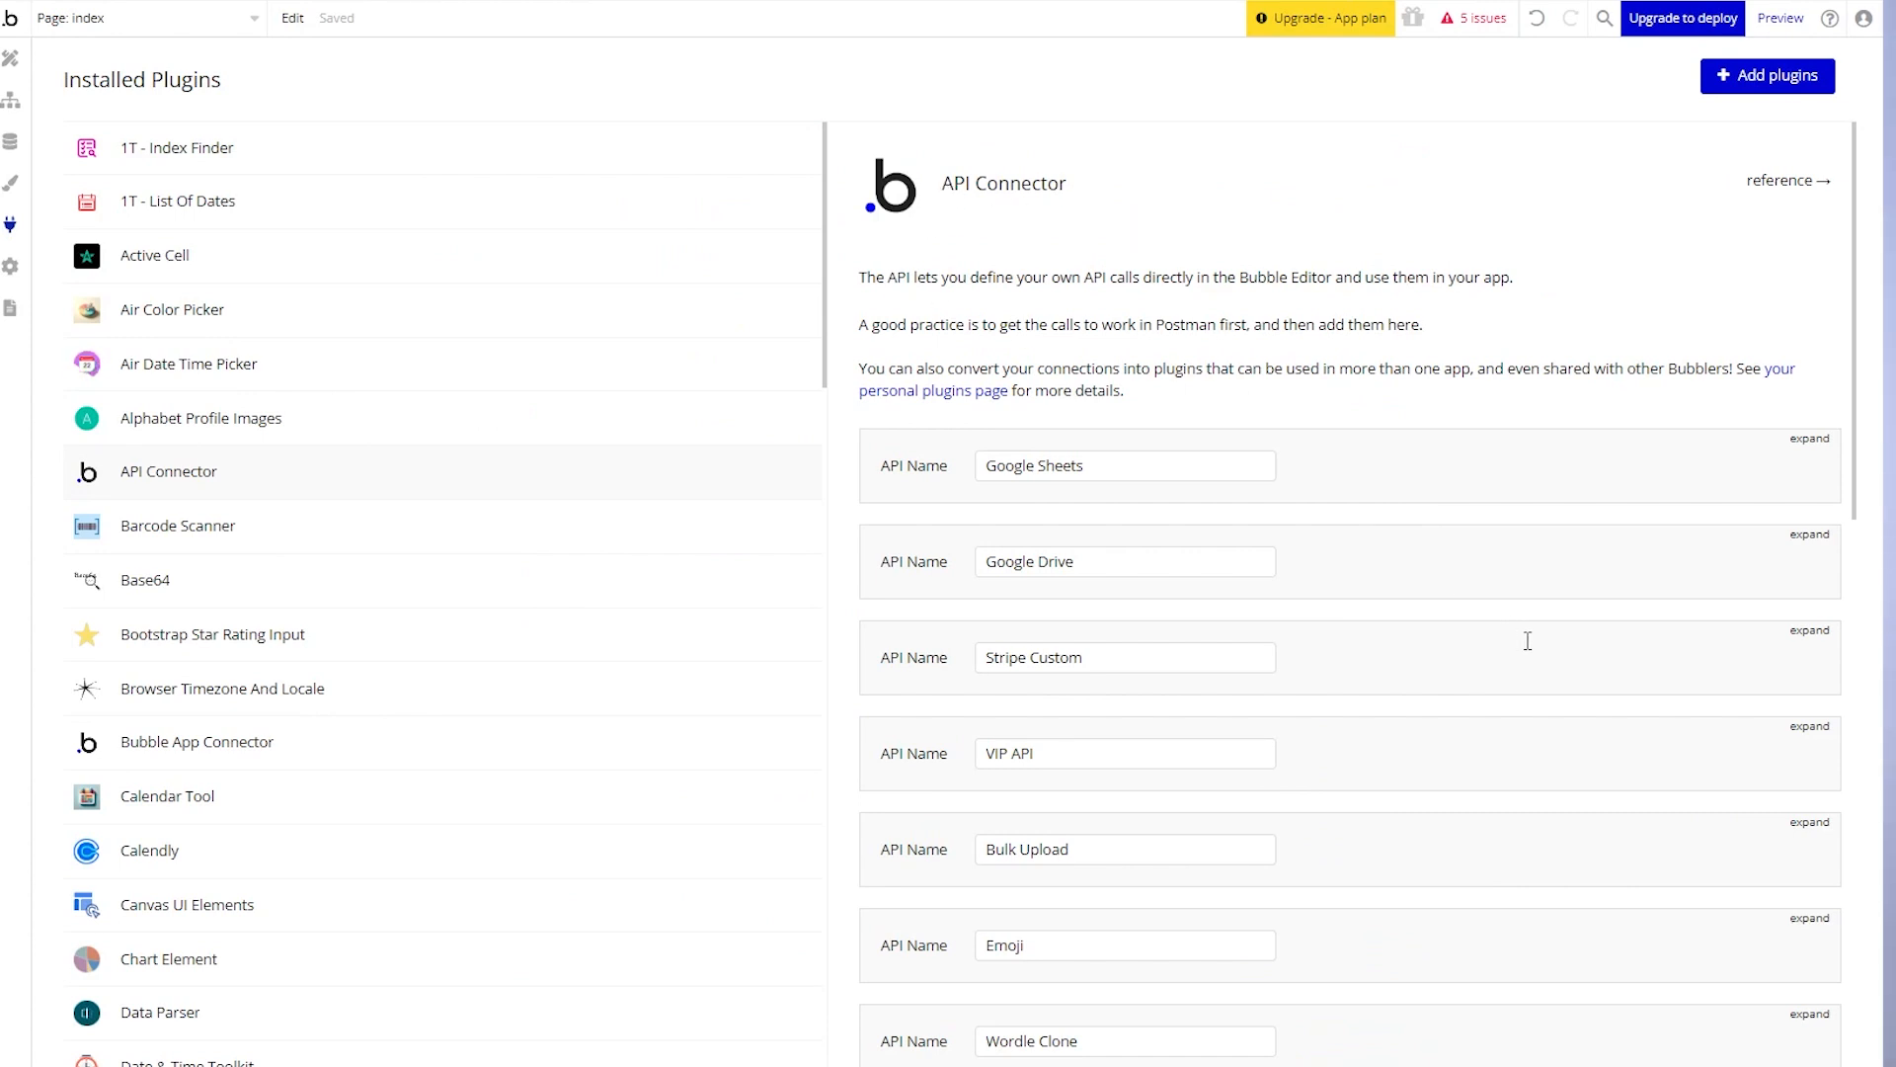
Expand the Stripe Custom API in Bubble's API Connector and review its authentication and calls
left_click(1810, 631)
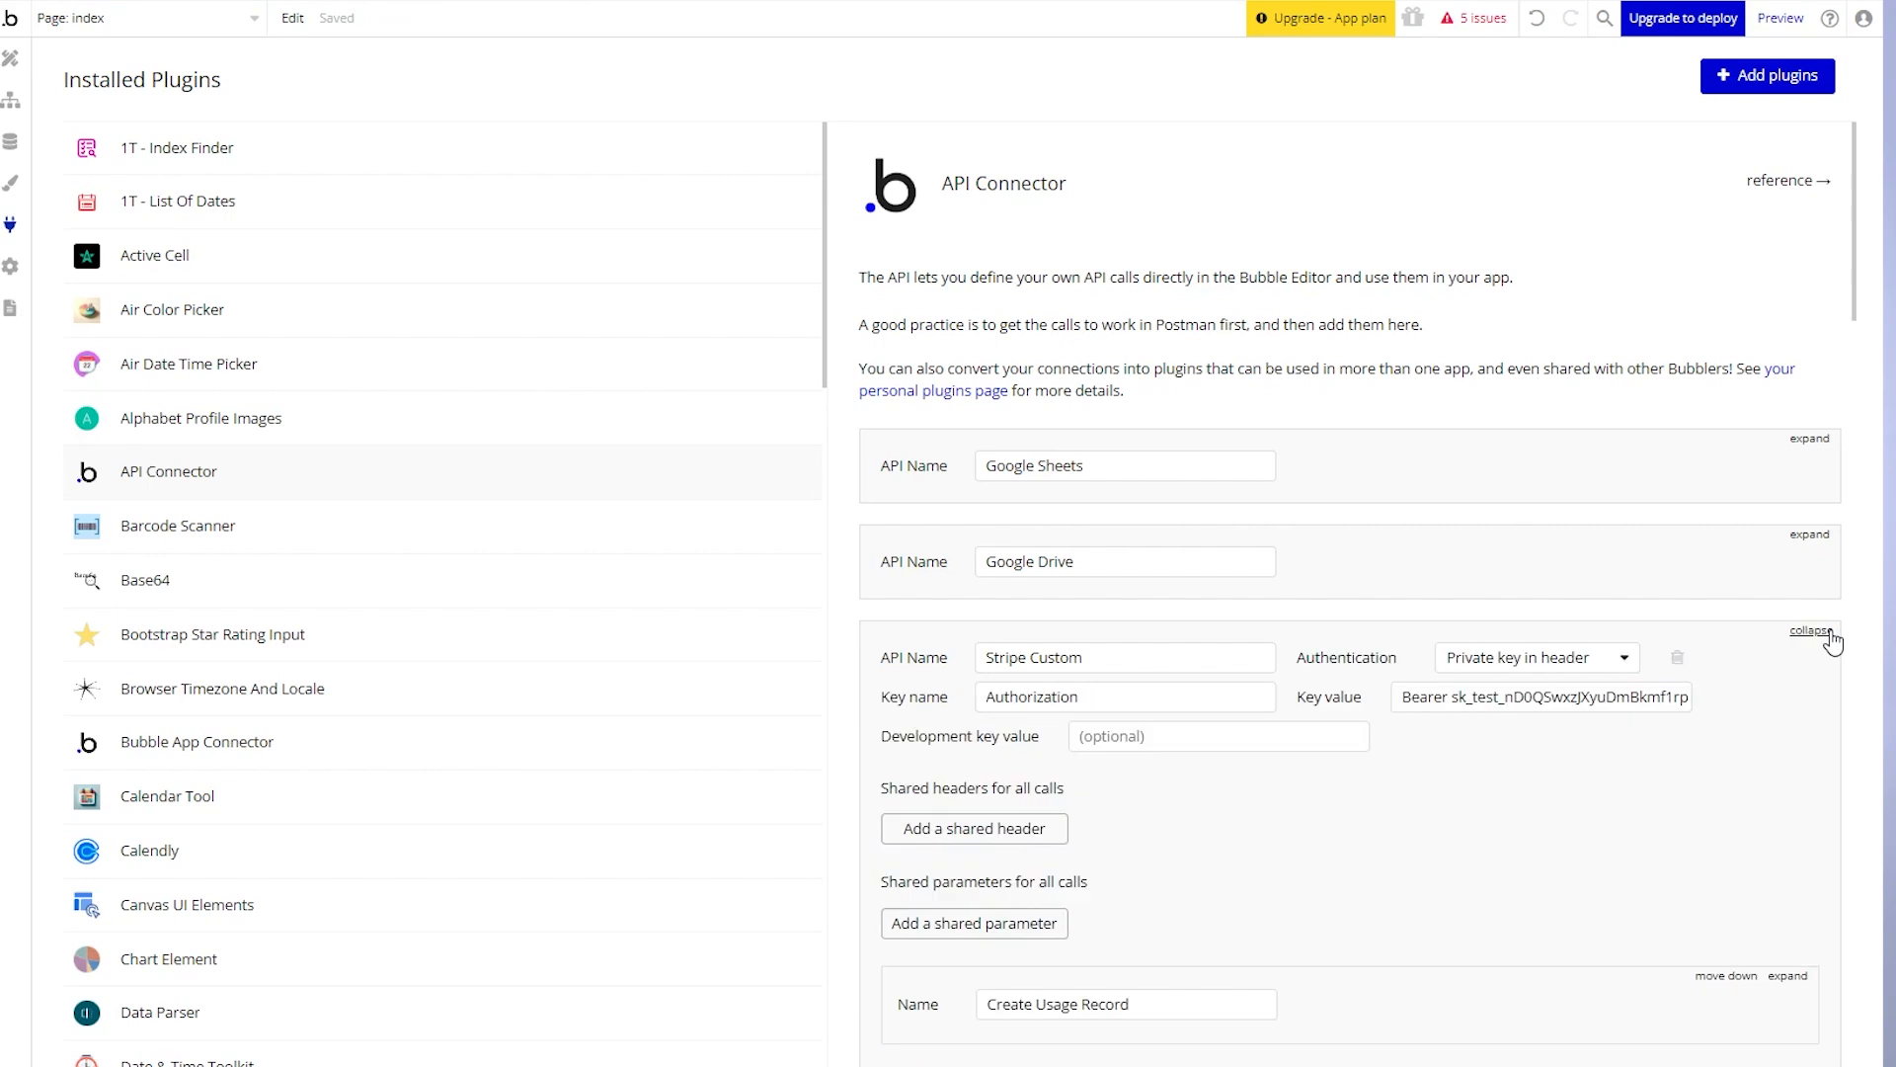
scroll(1669, 754, "down", 3)
scroll(1672, 746, "up", 3)
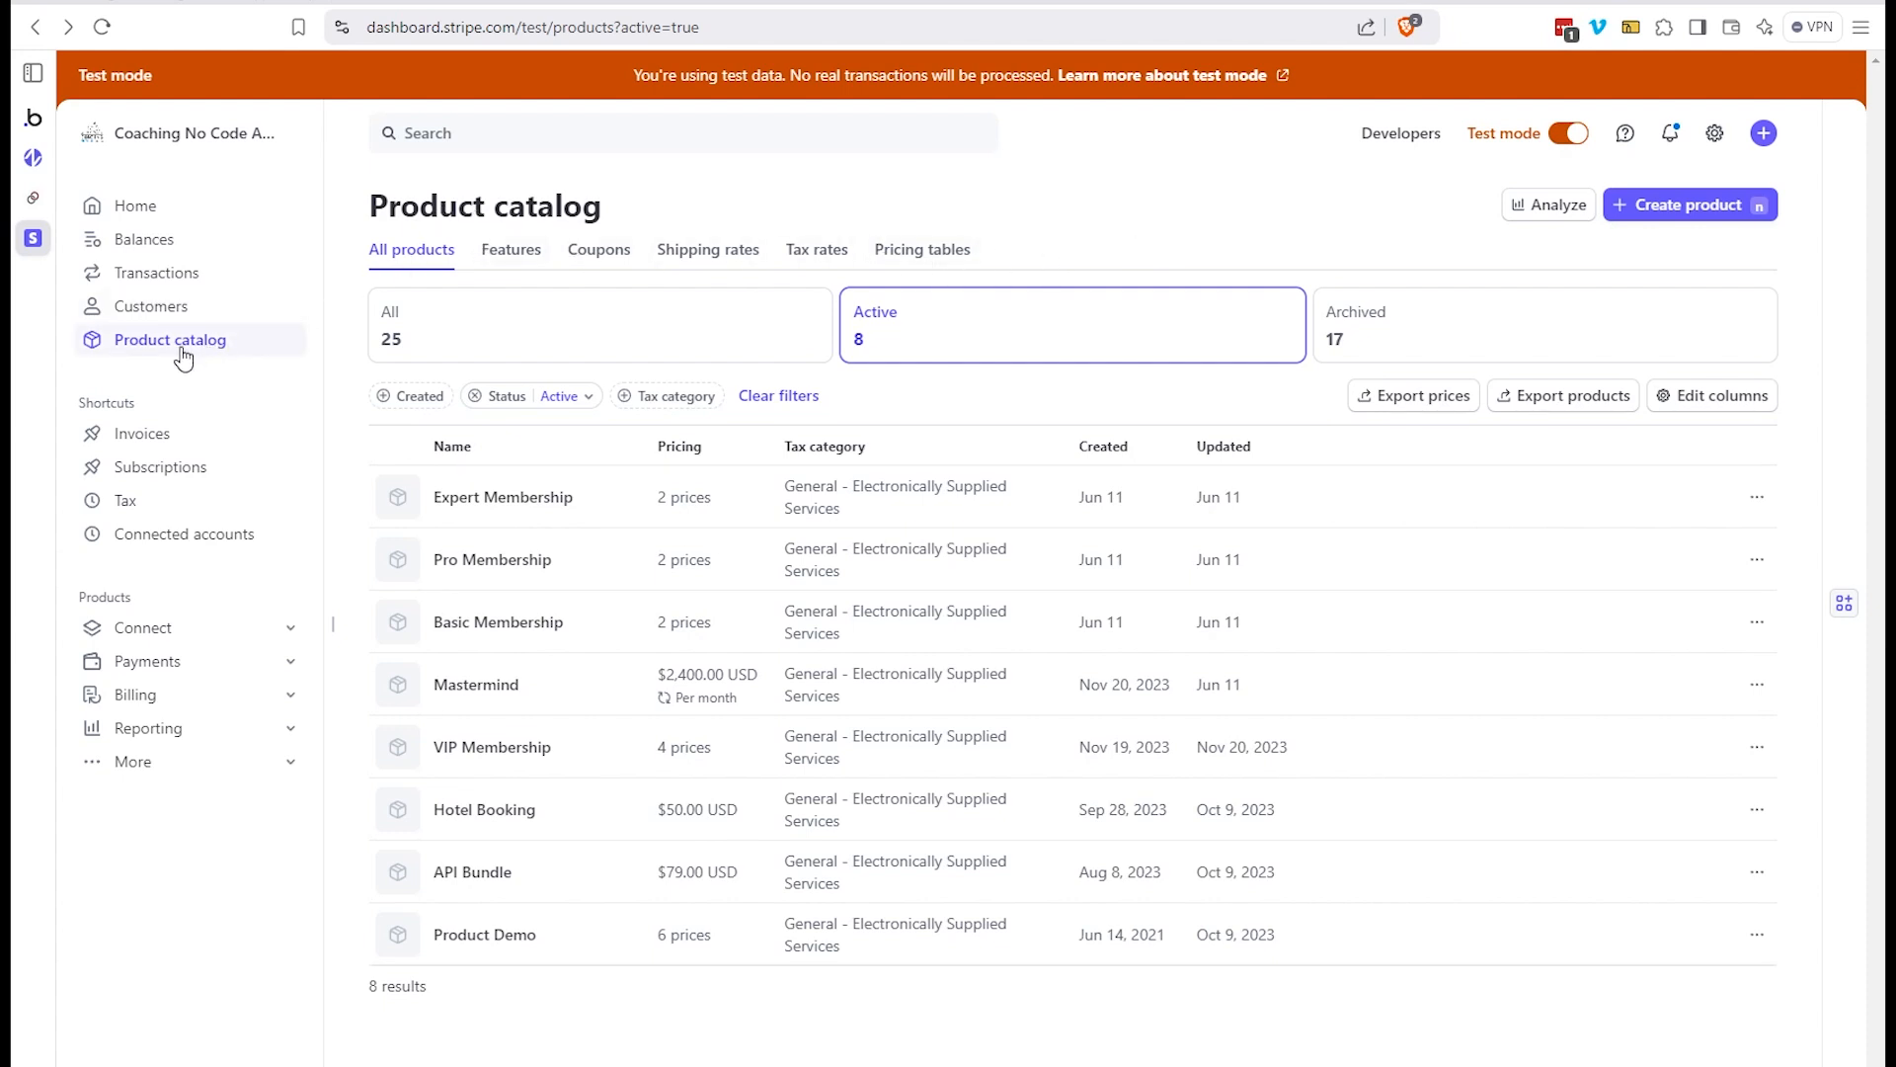
Start a new product named SaaS Application in the Stripe catalog and review its recurring pricing fields
left_click(1693, 210)
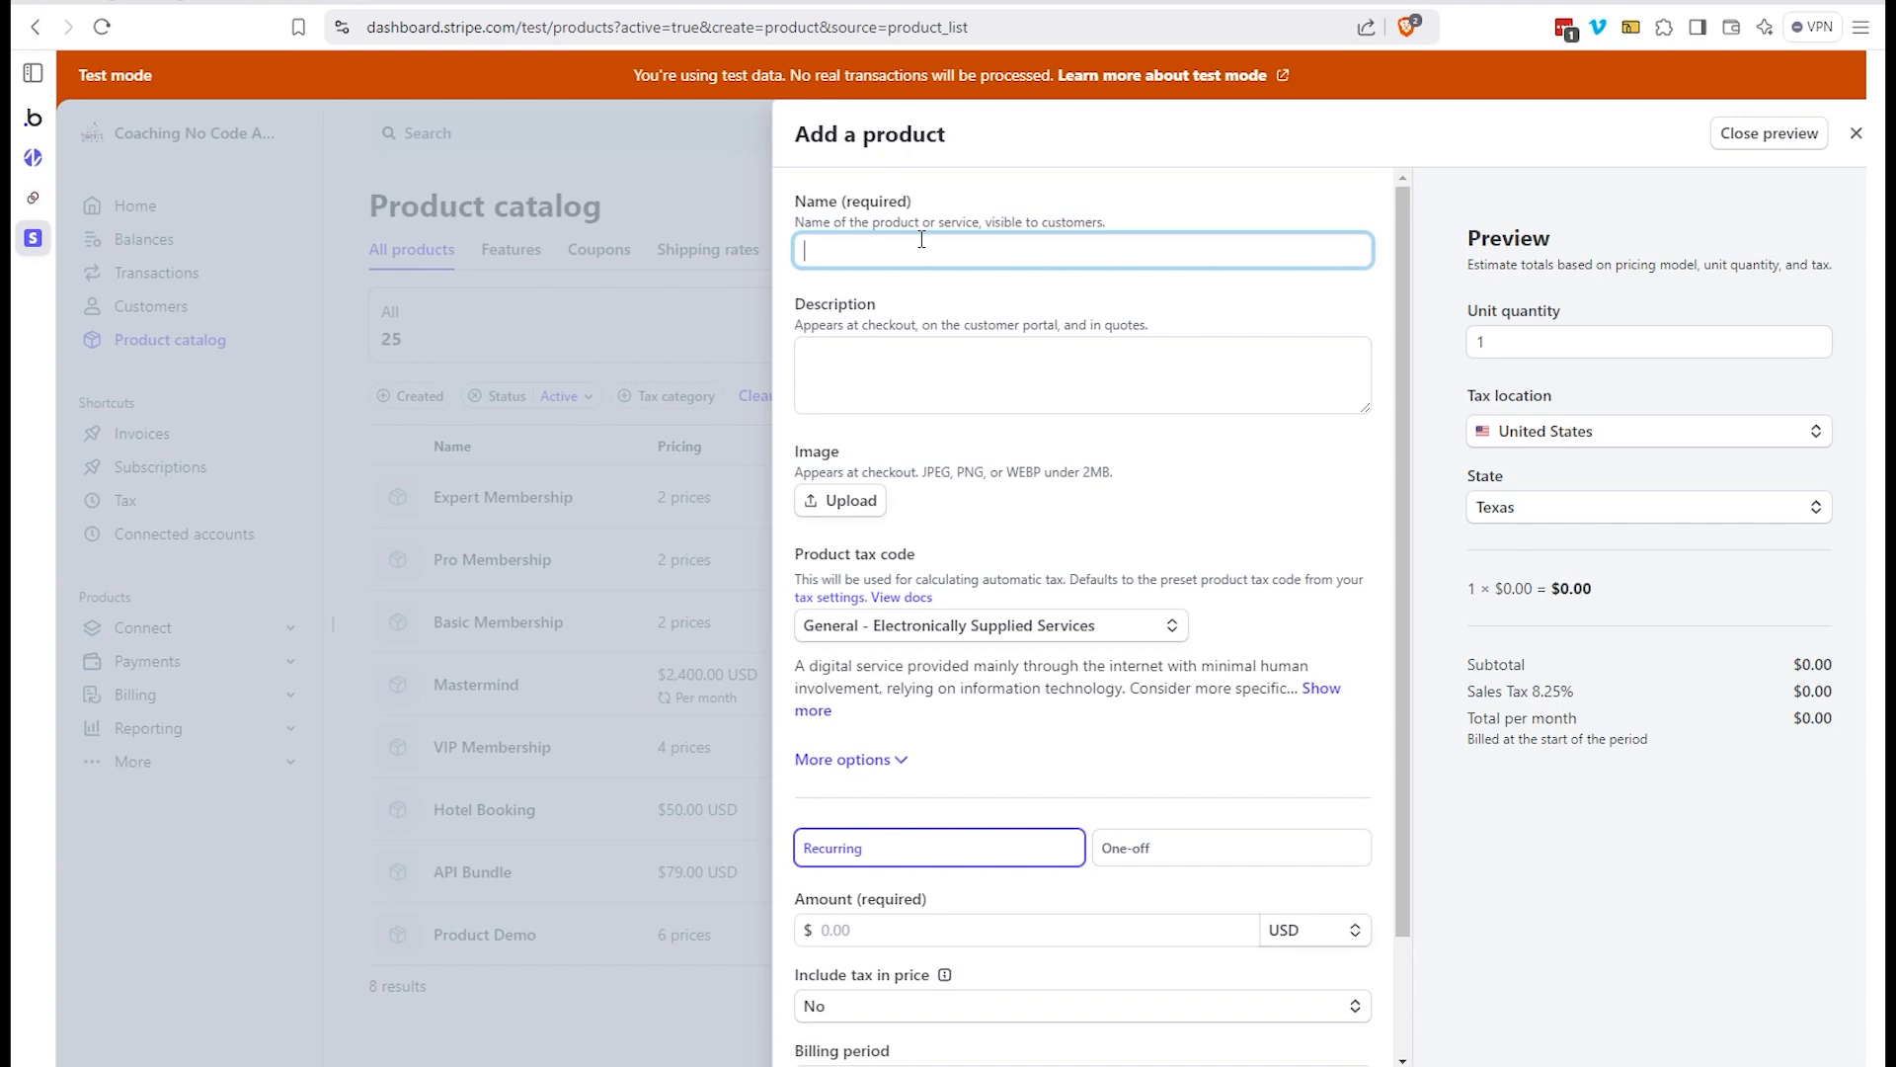
type("SaaS Application")
scroll(958, 563, "down", 2)
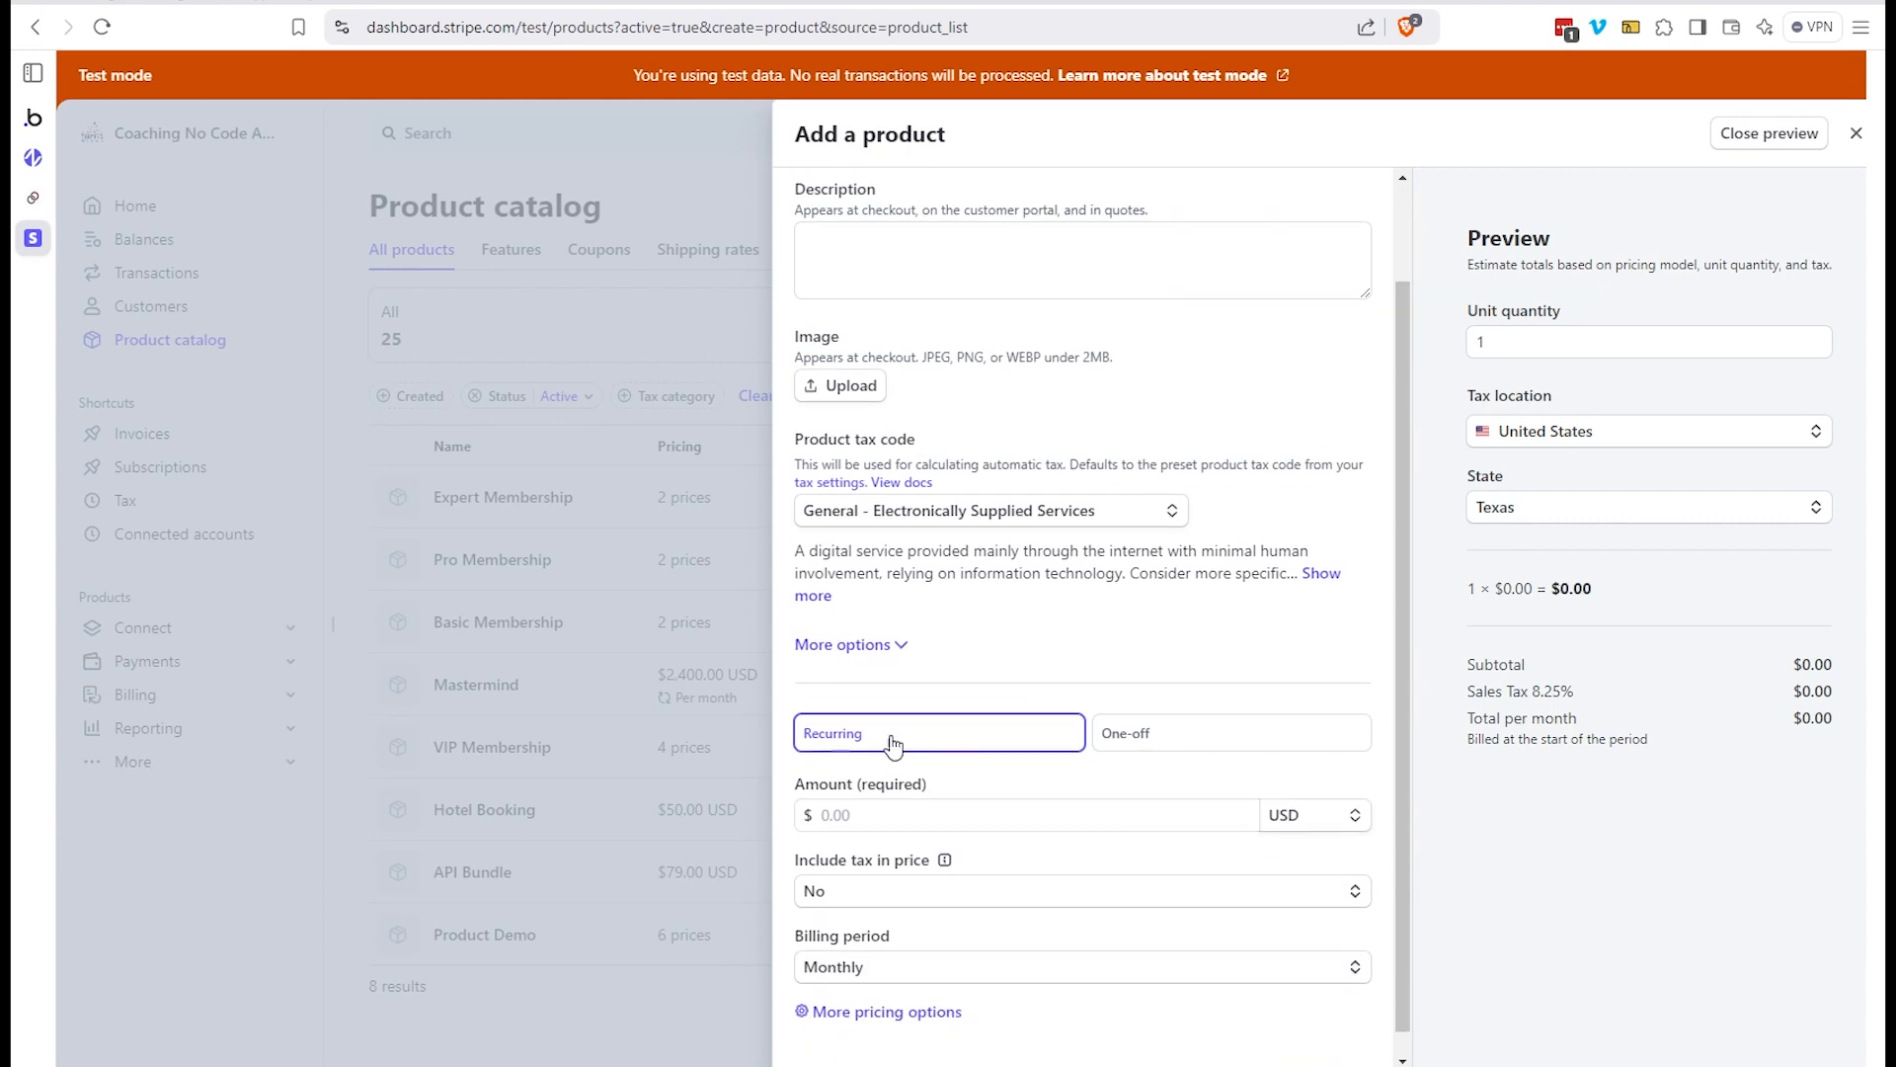
scroll(1087, 808, "up", 2)
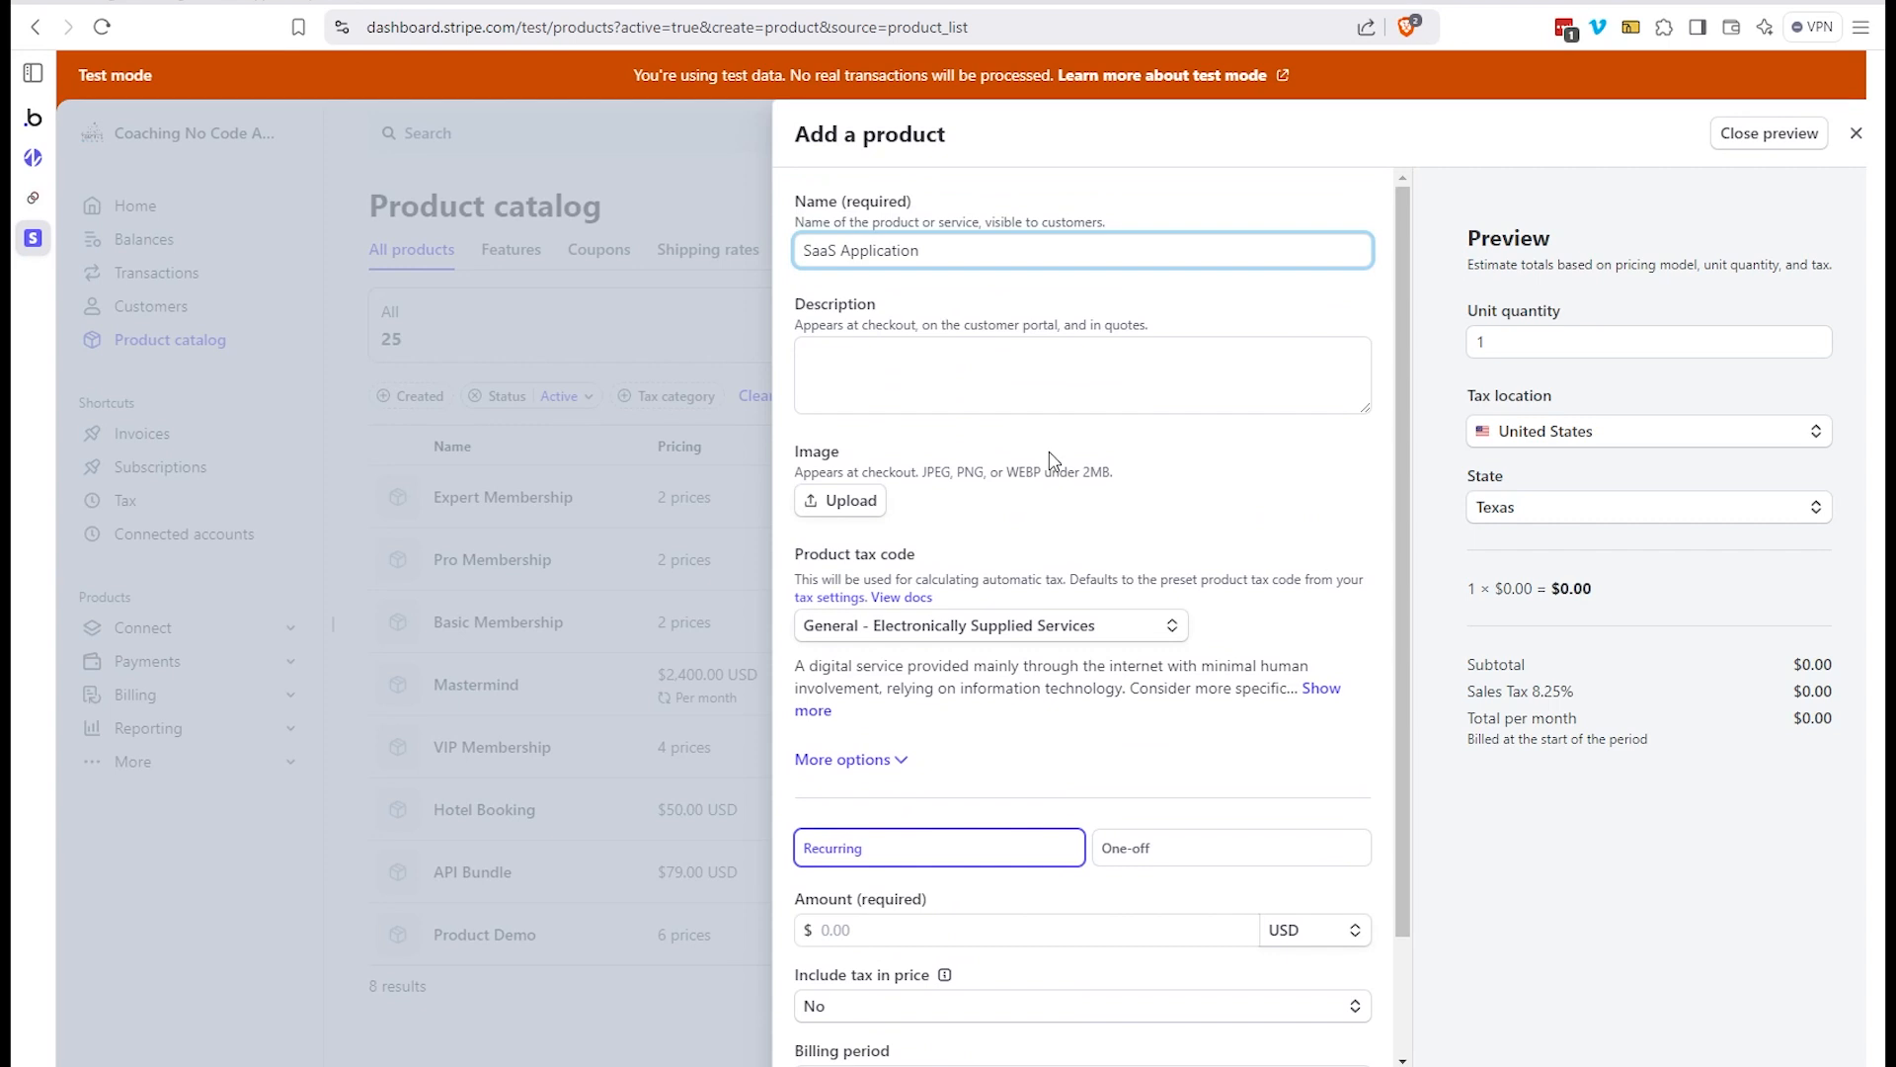
scroll(1052, 459, "down", 2)
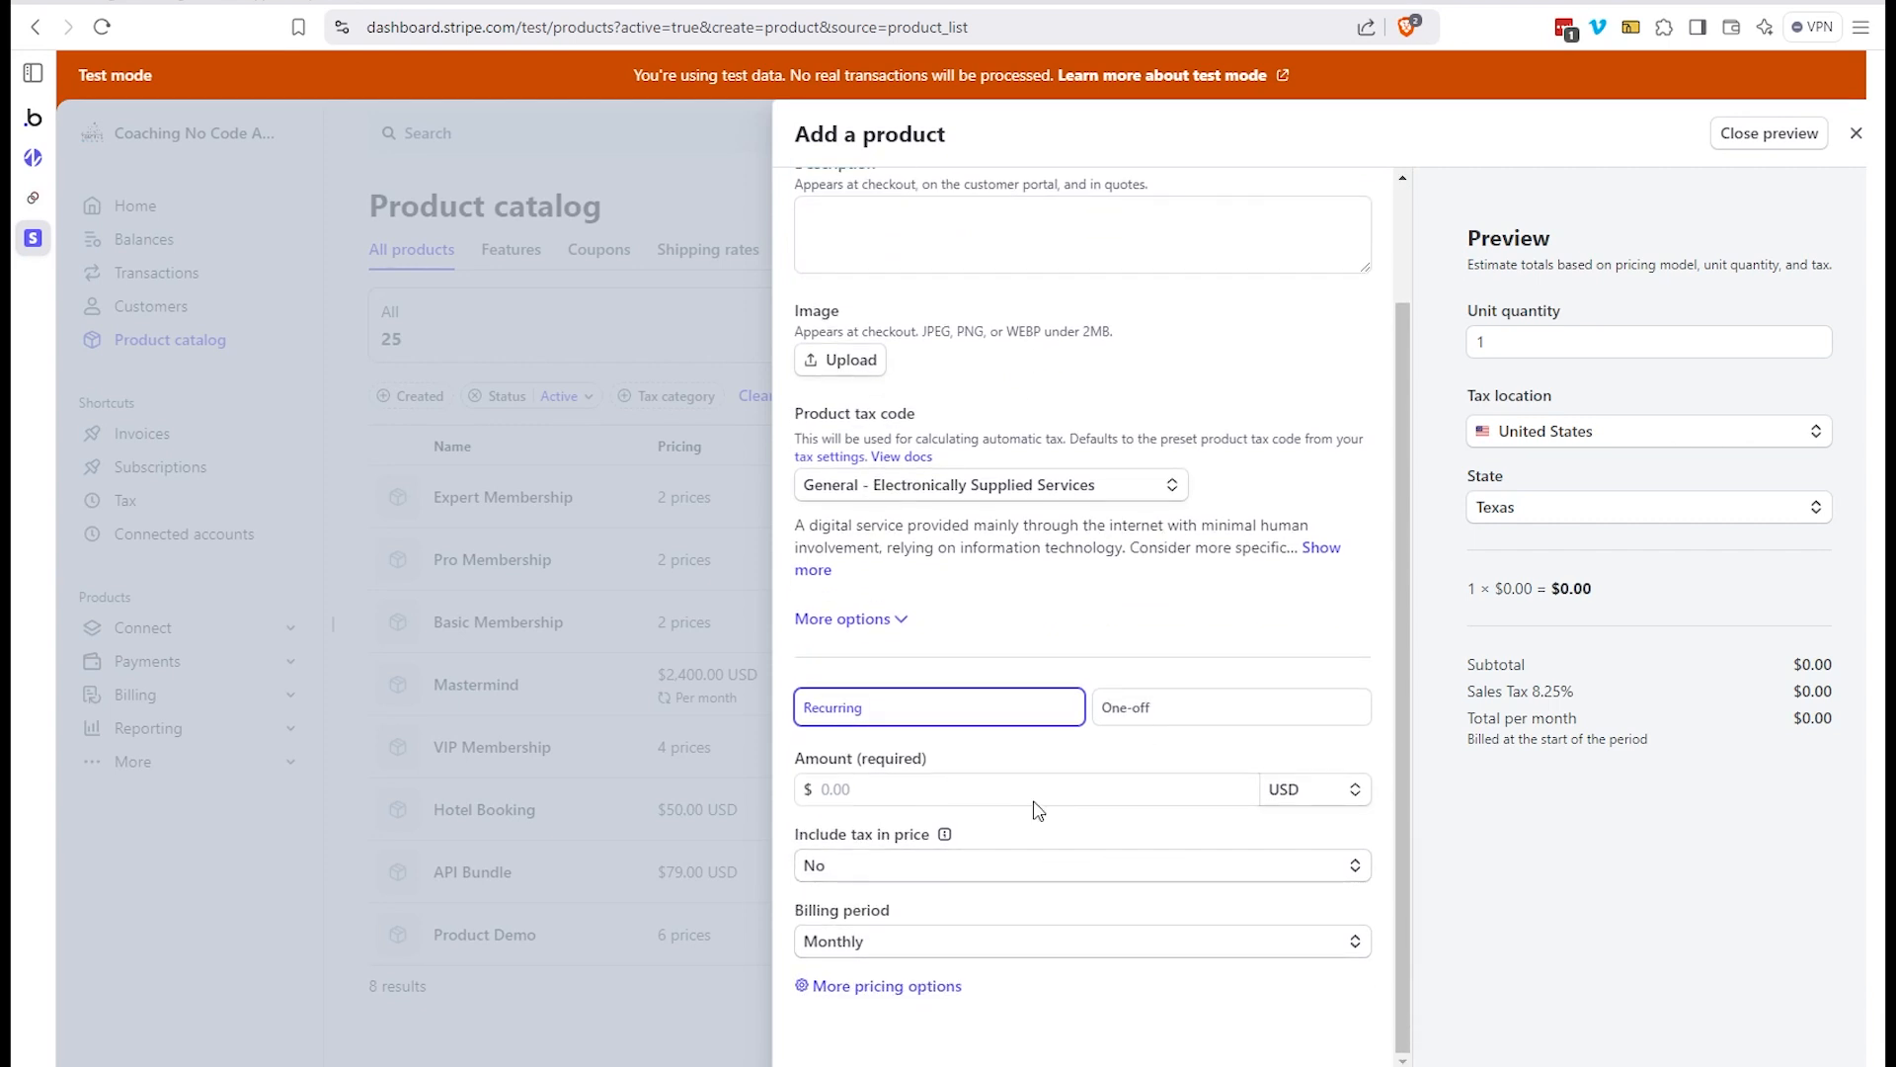
scroll(988, 592, "up", 2)
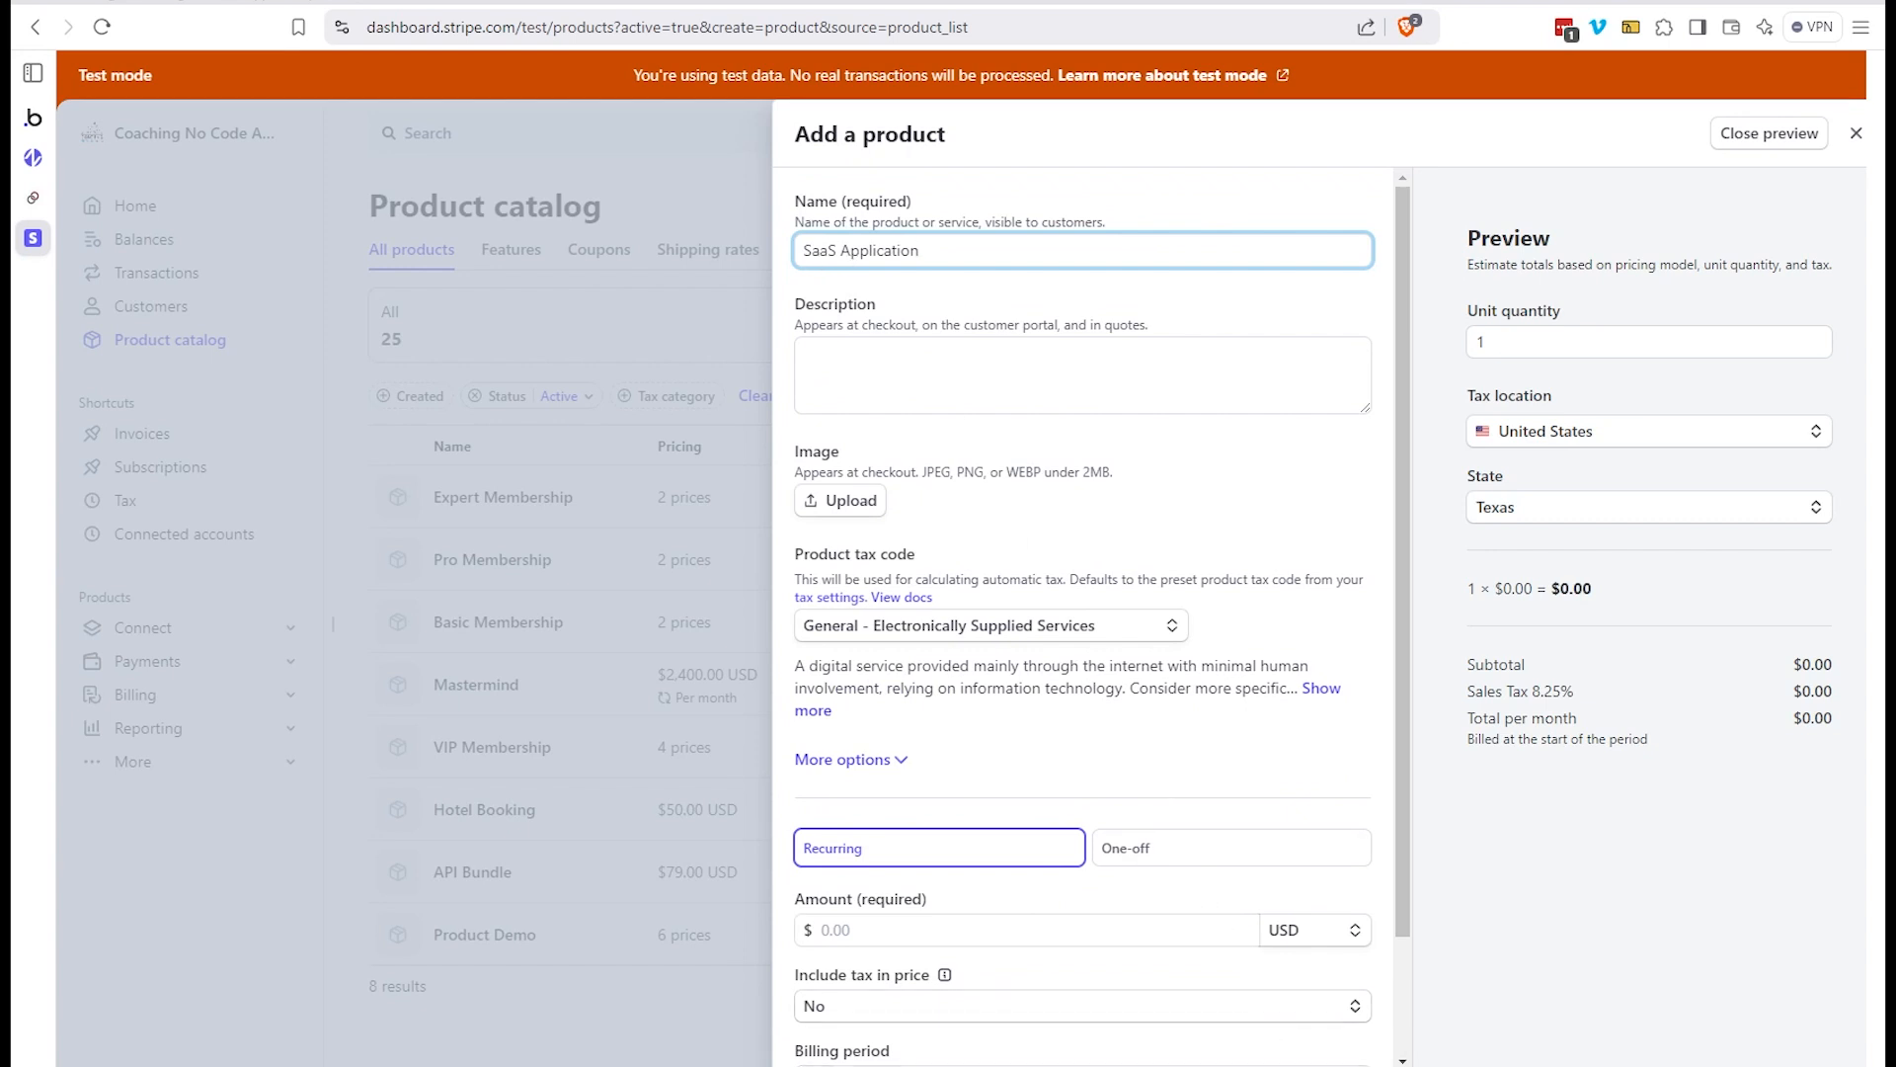
Set the product's recurring monthly amount to 99.00 USD and add it to the catalog
left_click(1349, 1061)
scroll(968, 913, "down", 2)
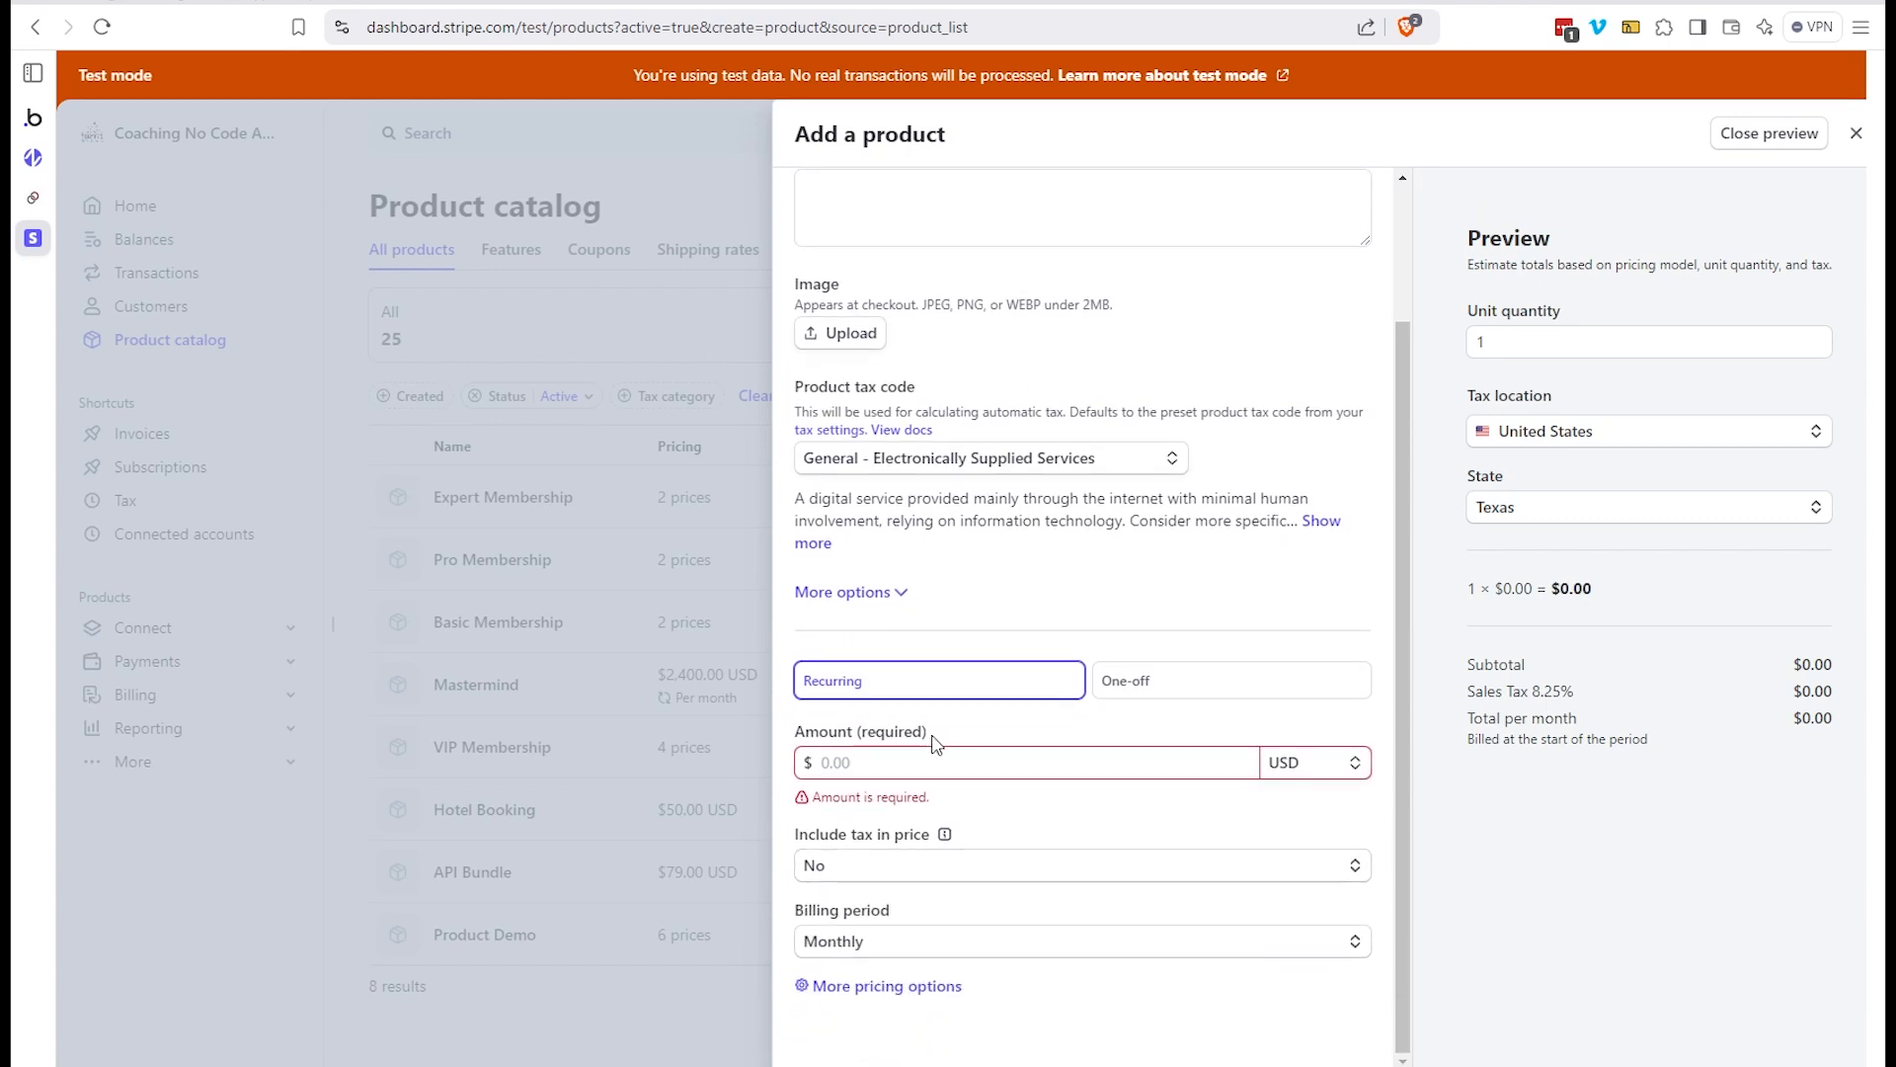
left_click(1011, 771)
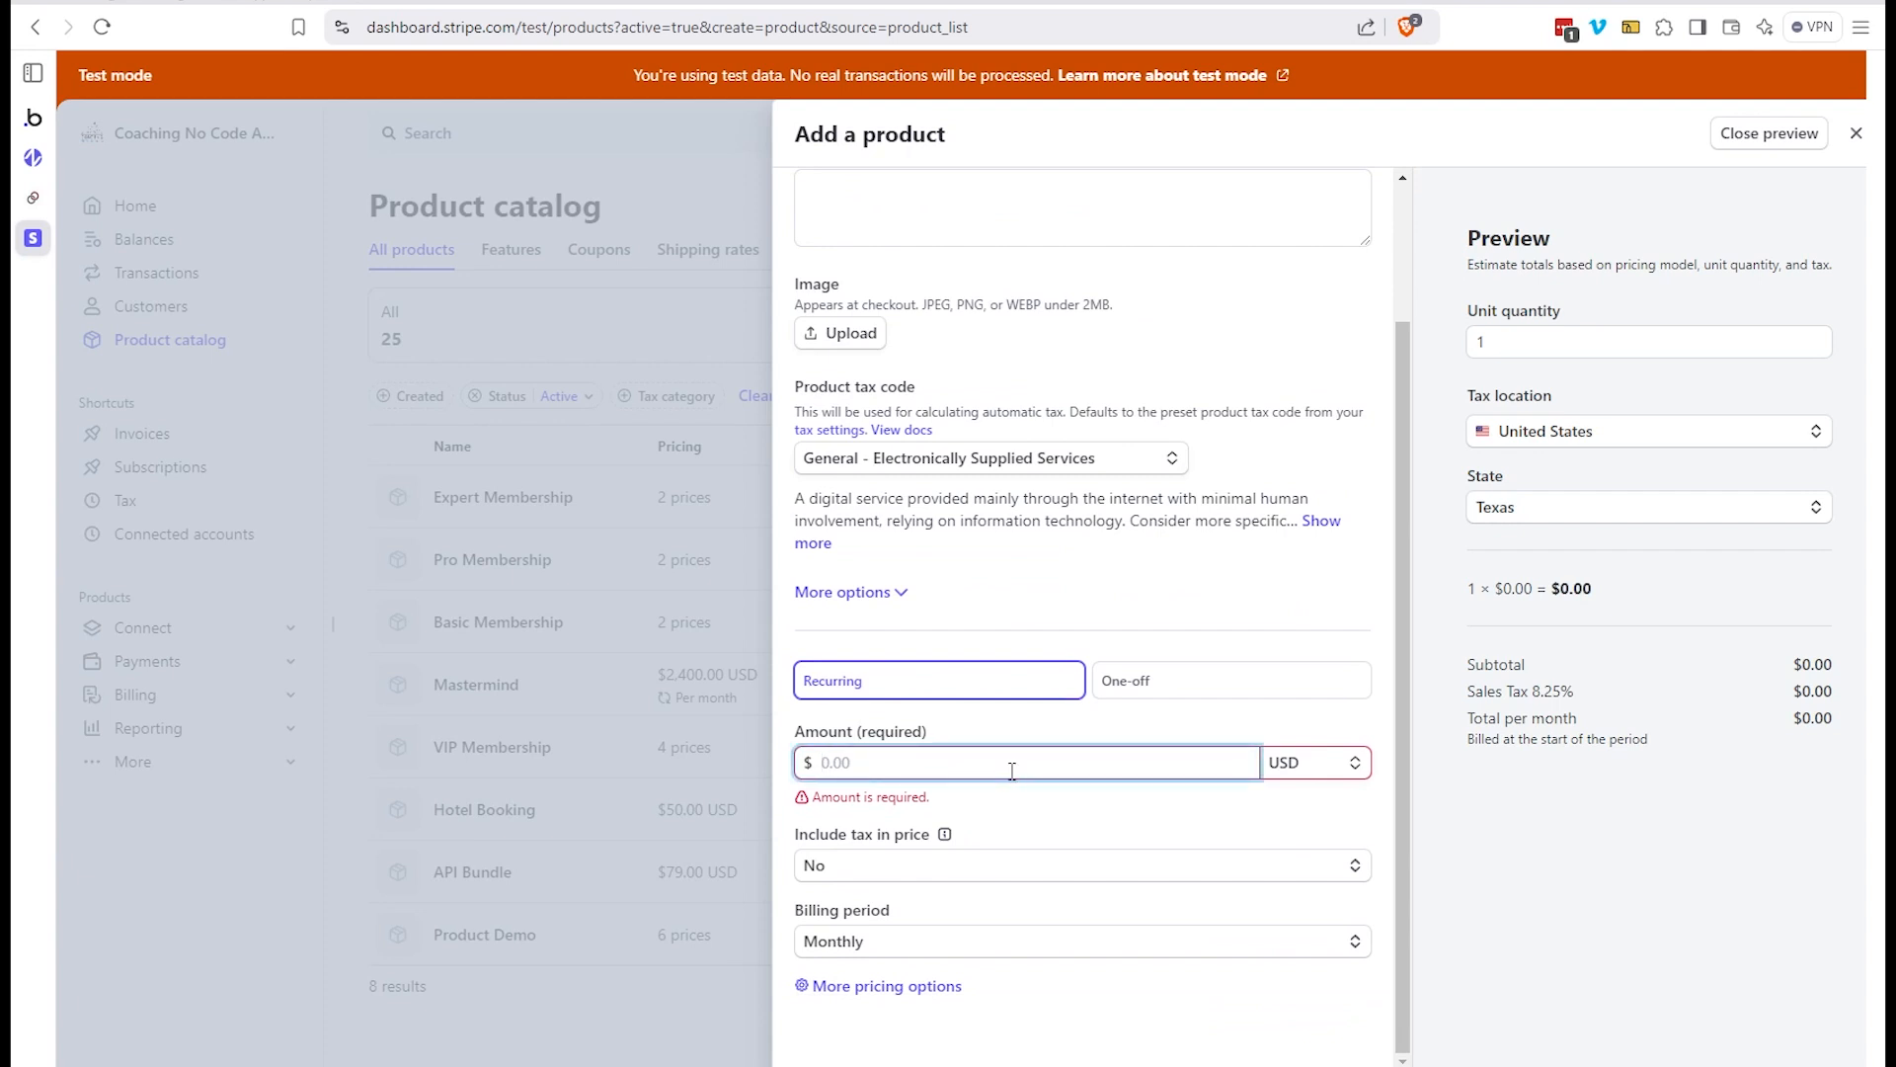
type("99.00")
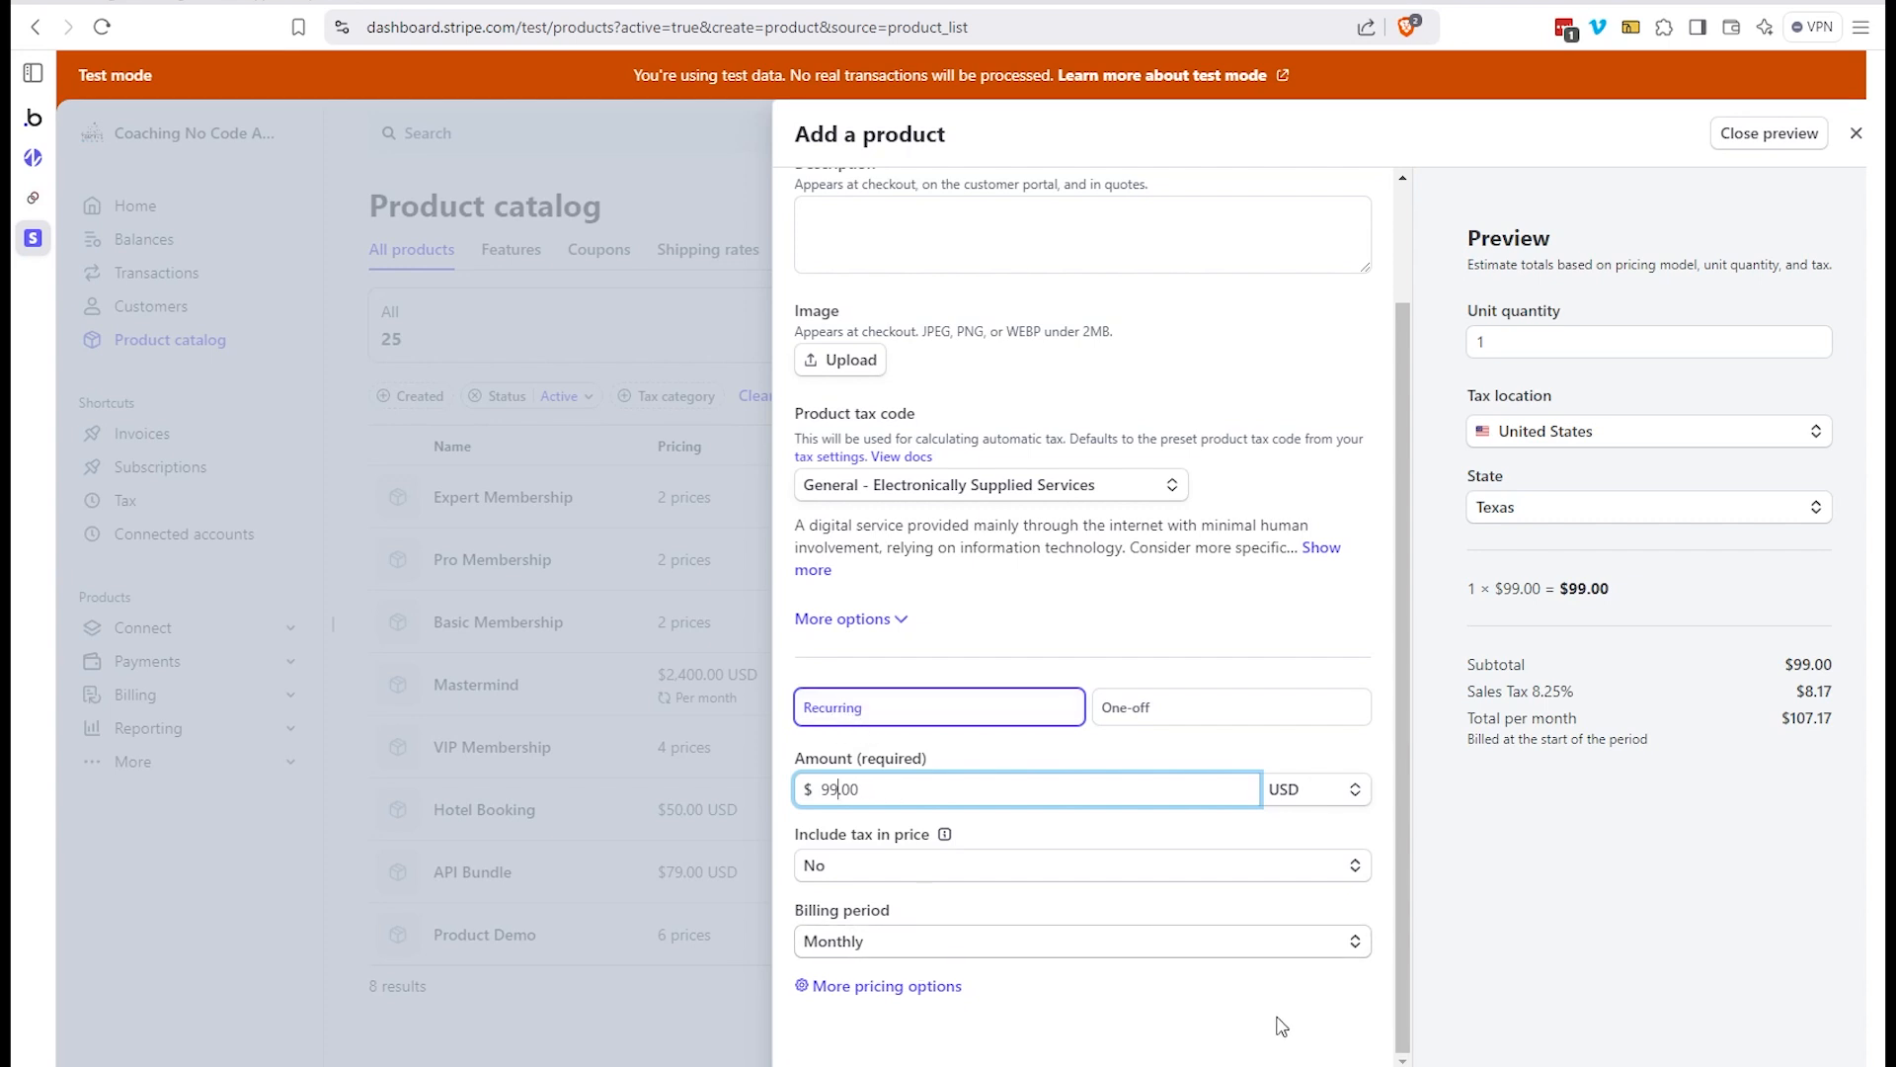
key("Return")
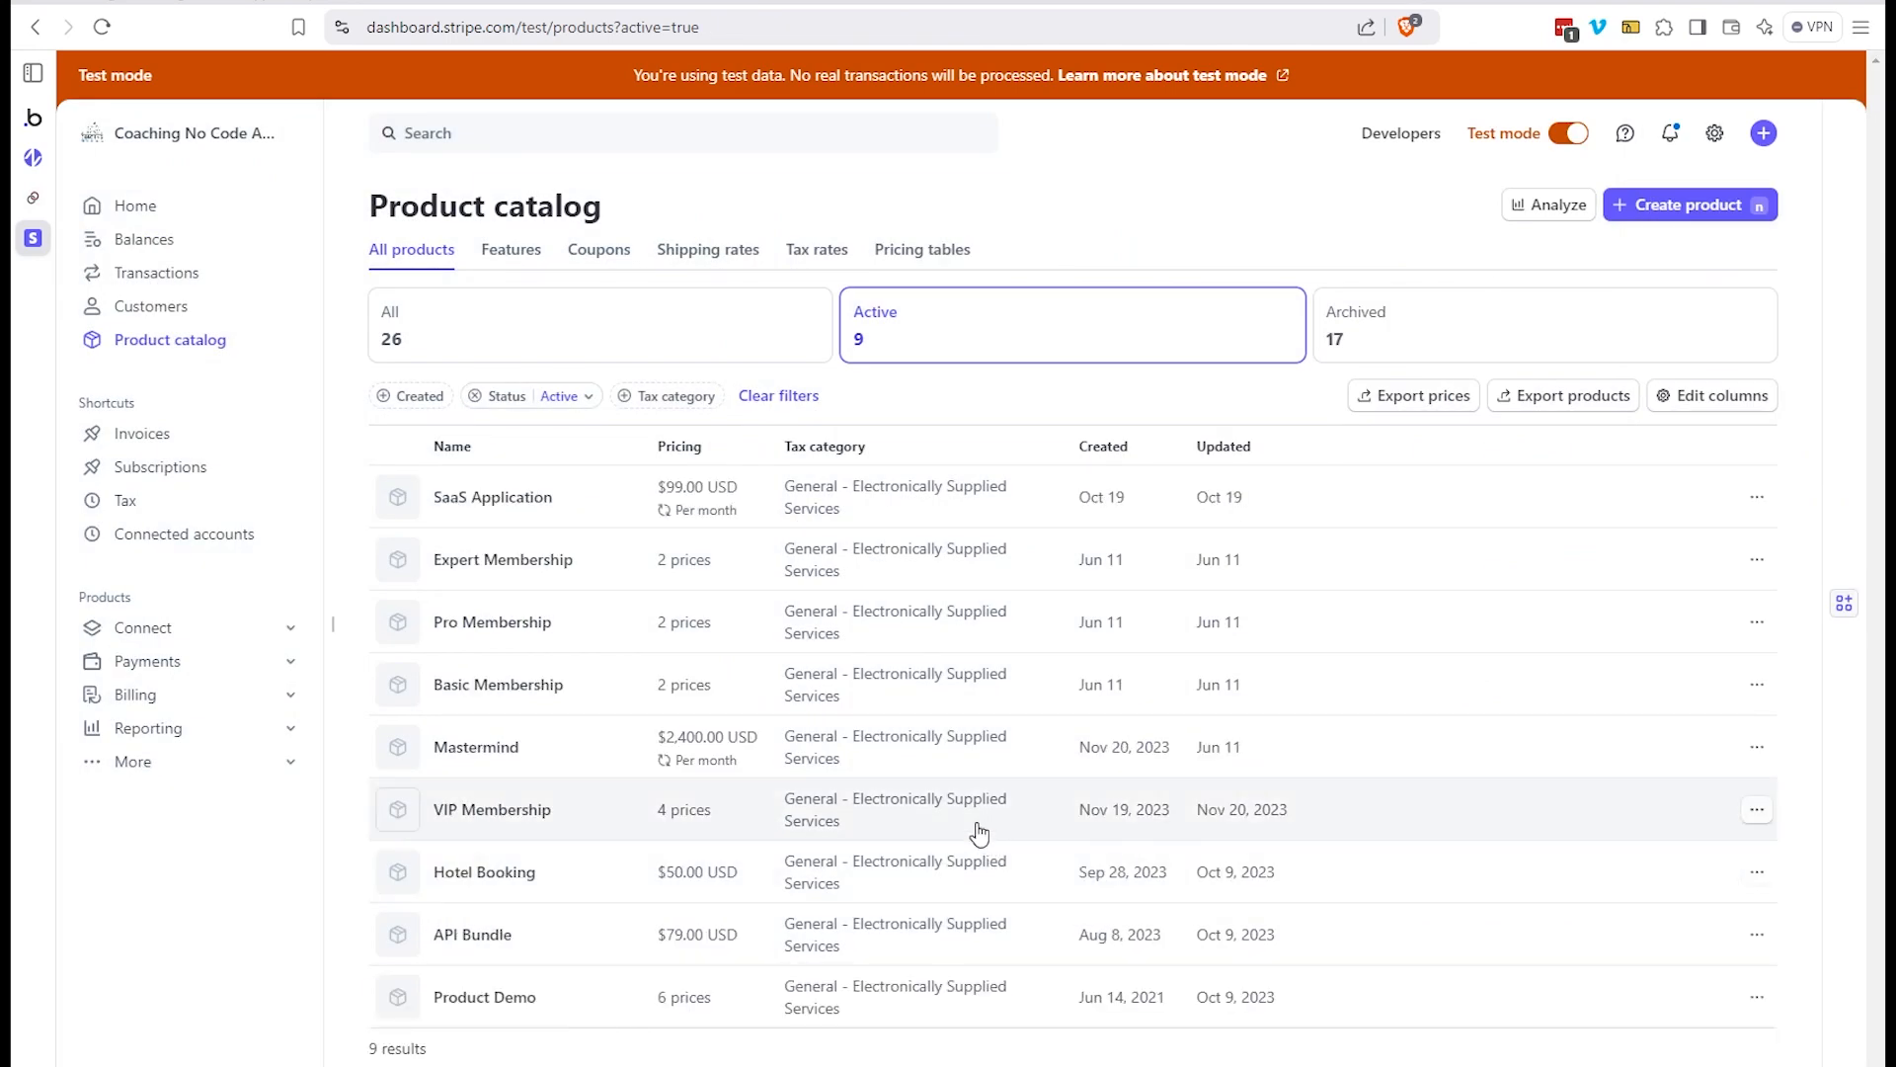
Add a second flat-rate price of 299 USD per month to the SaaS Application product
left_click(491, 508)
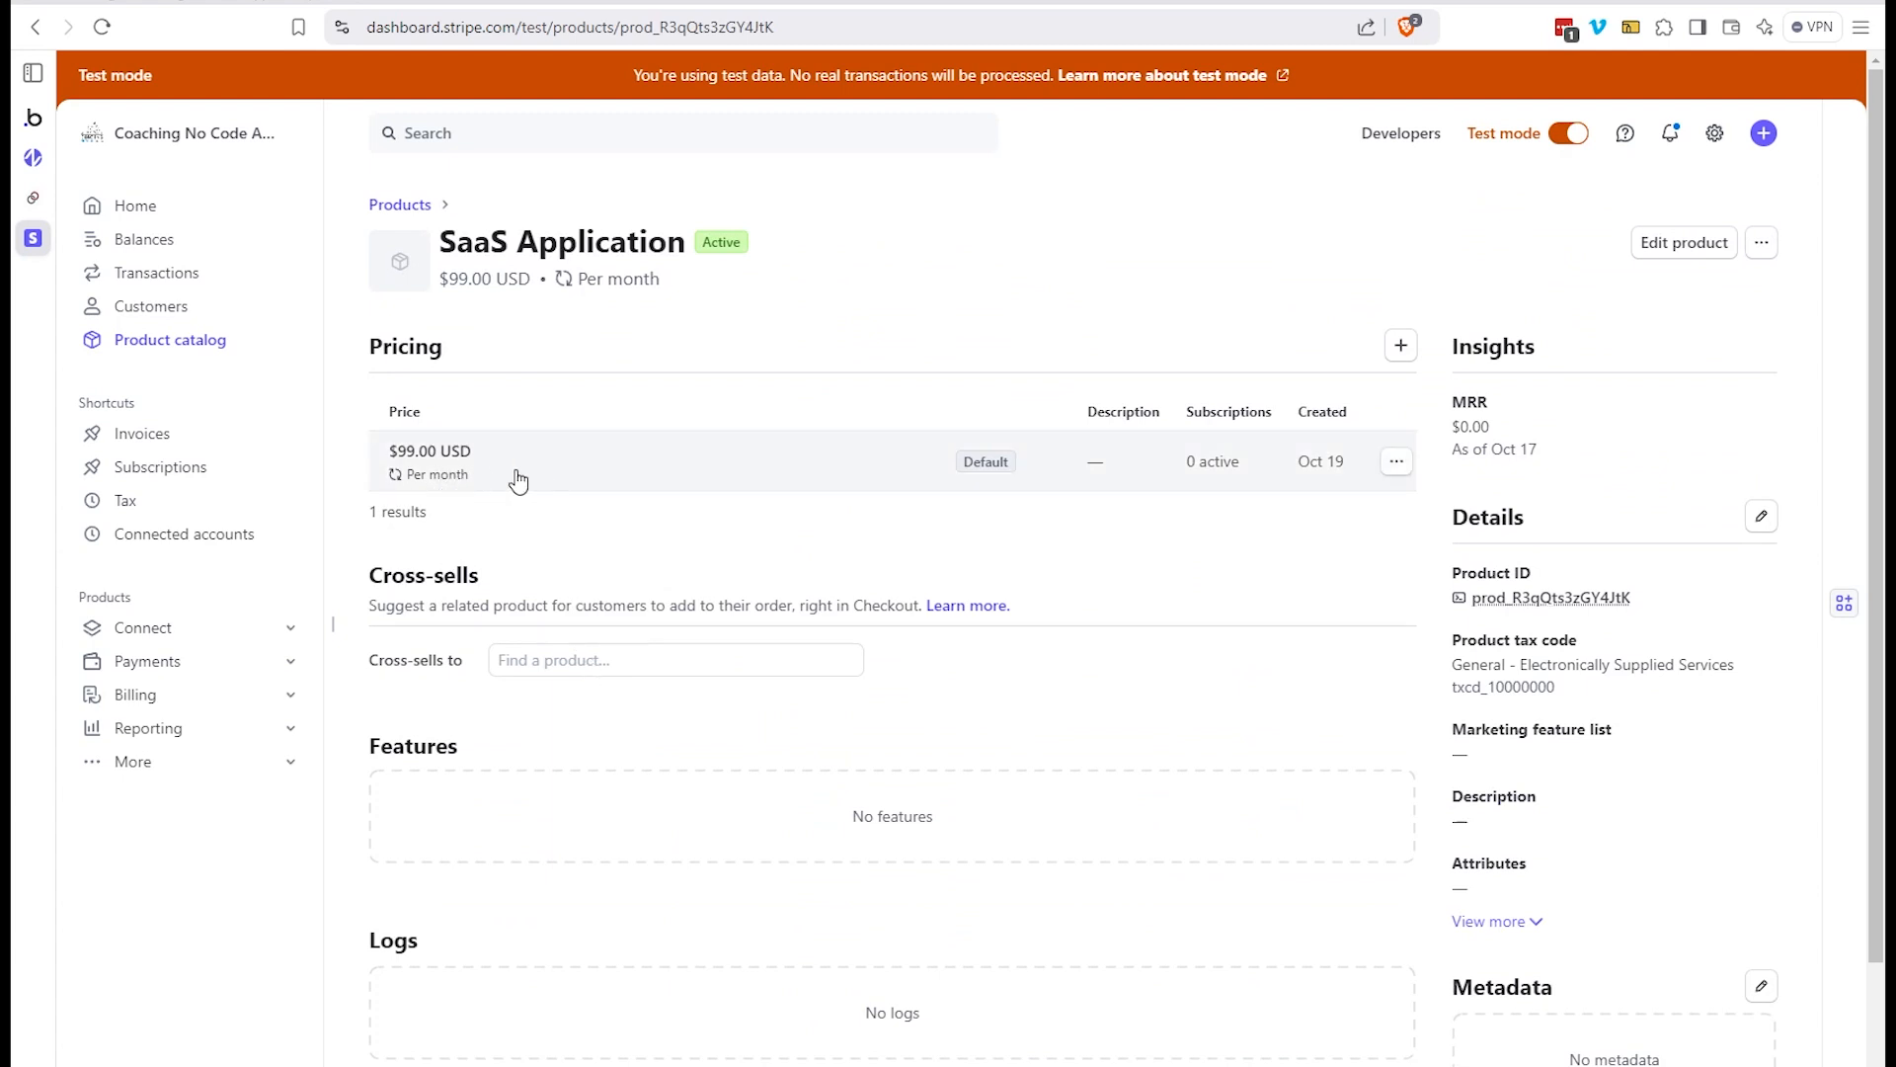
left_click(1402, 346)
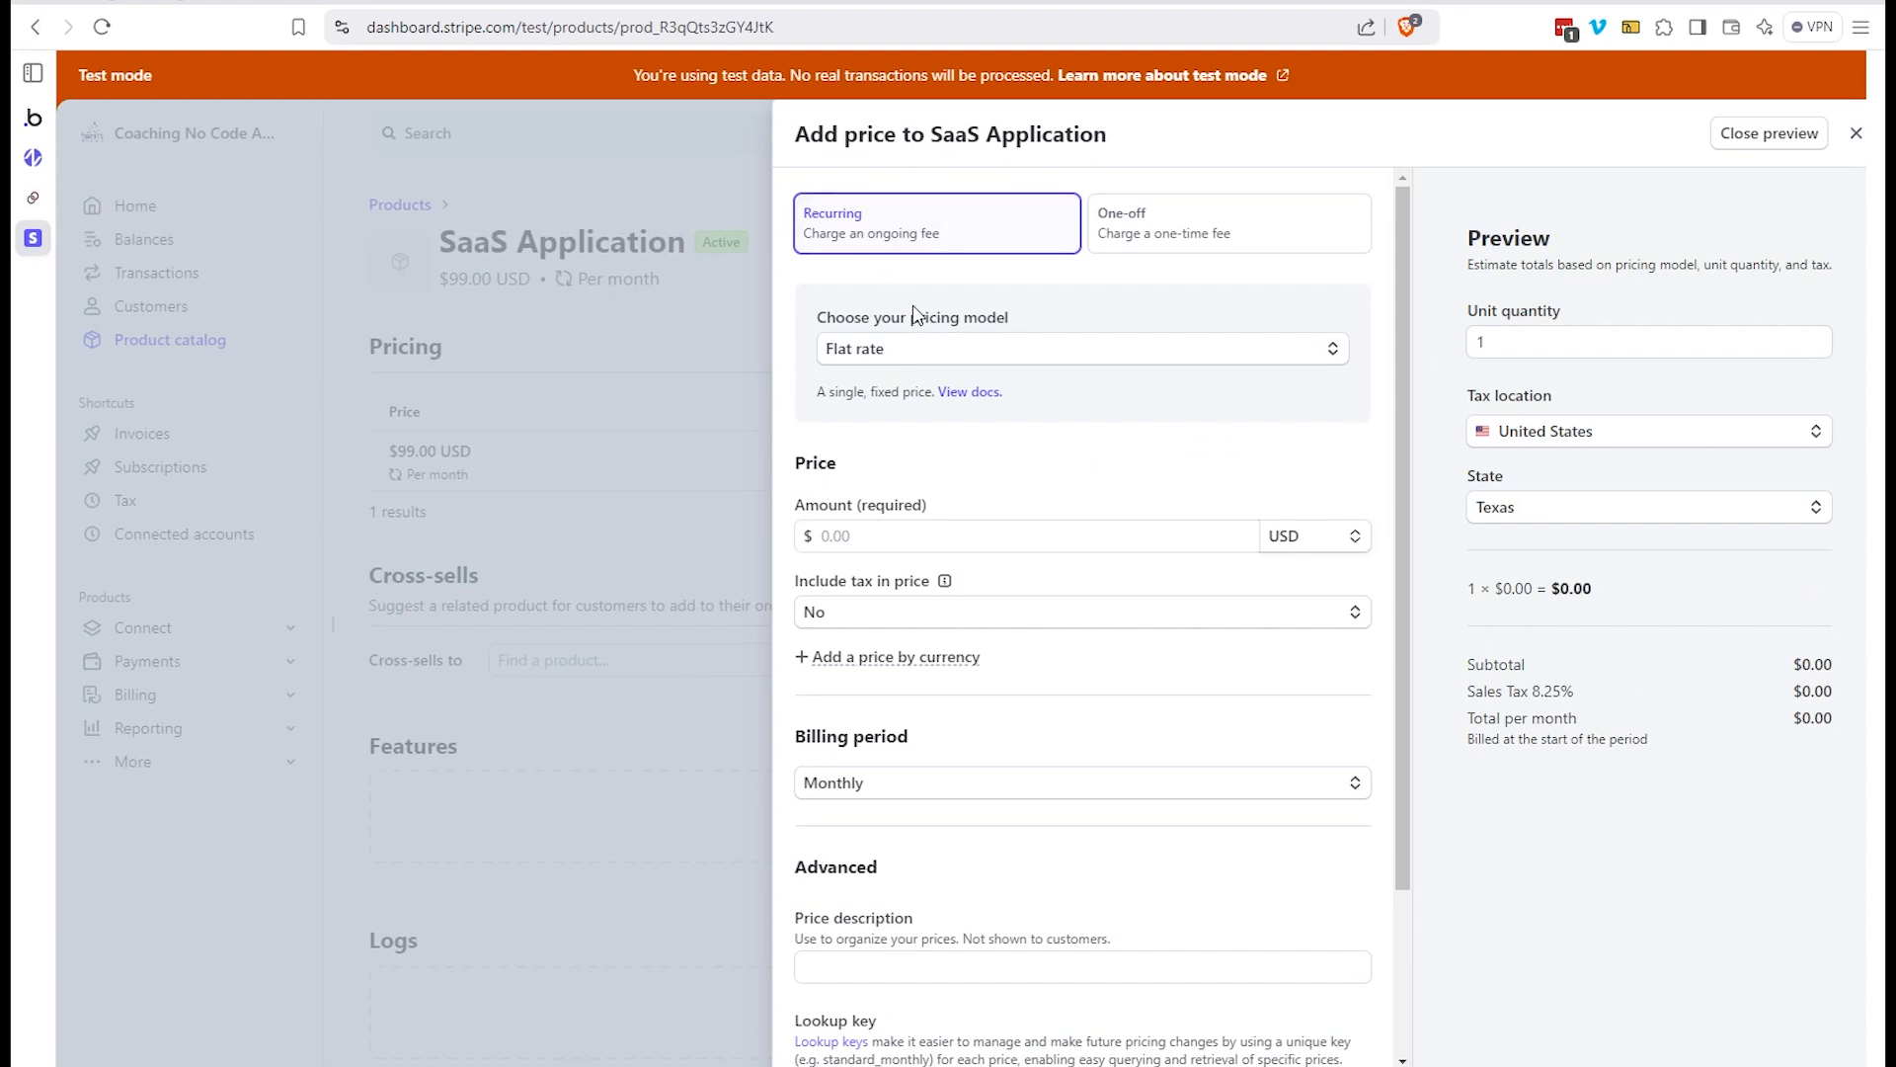
left_click(918, 352)
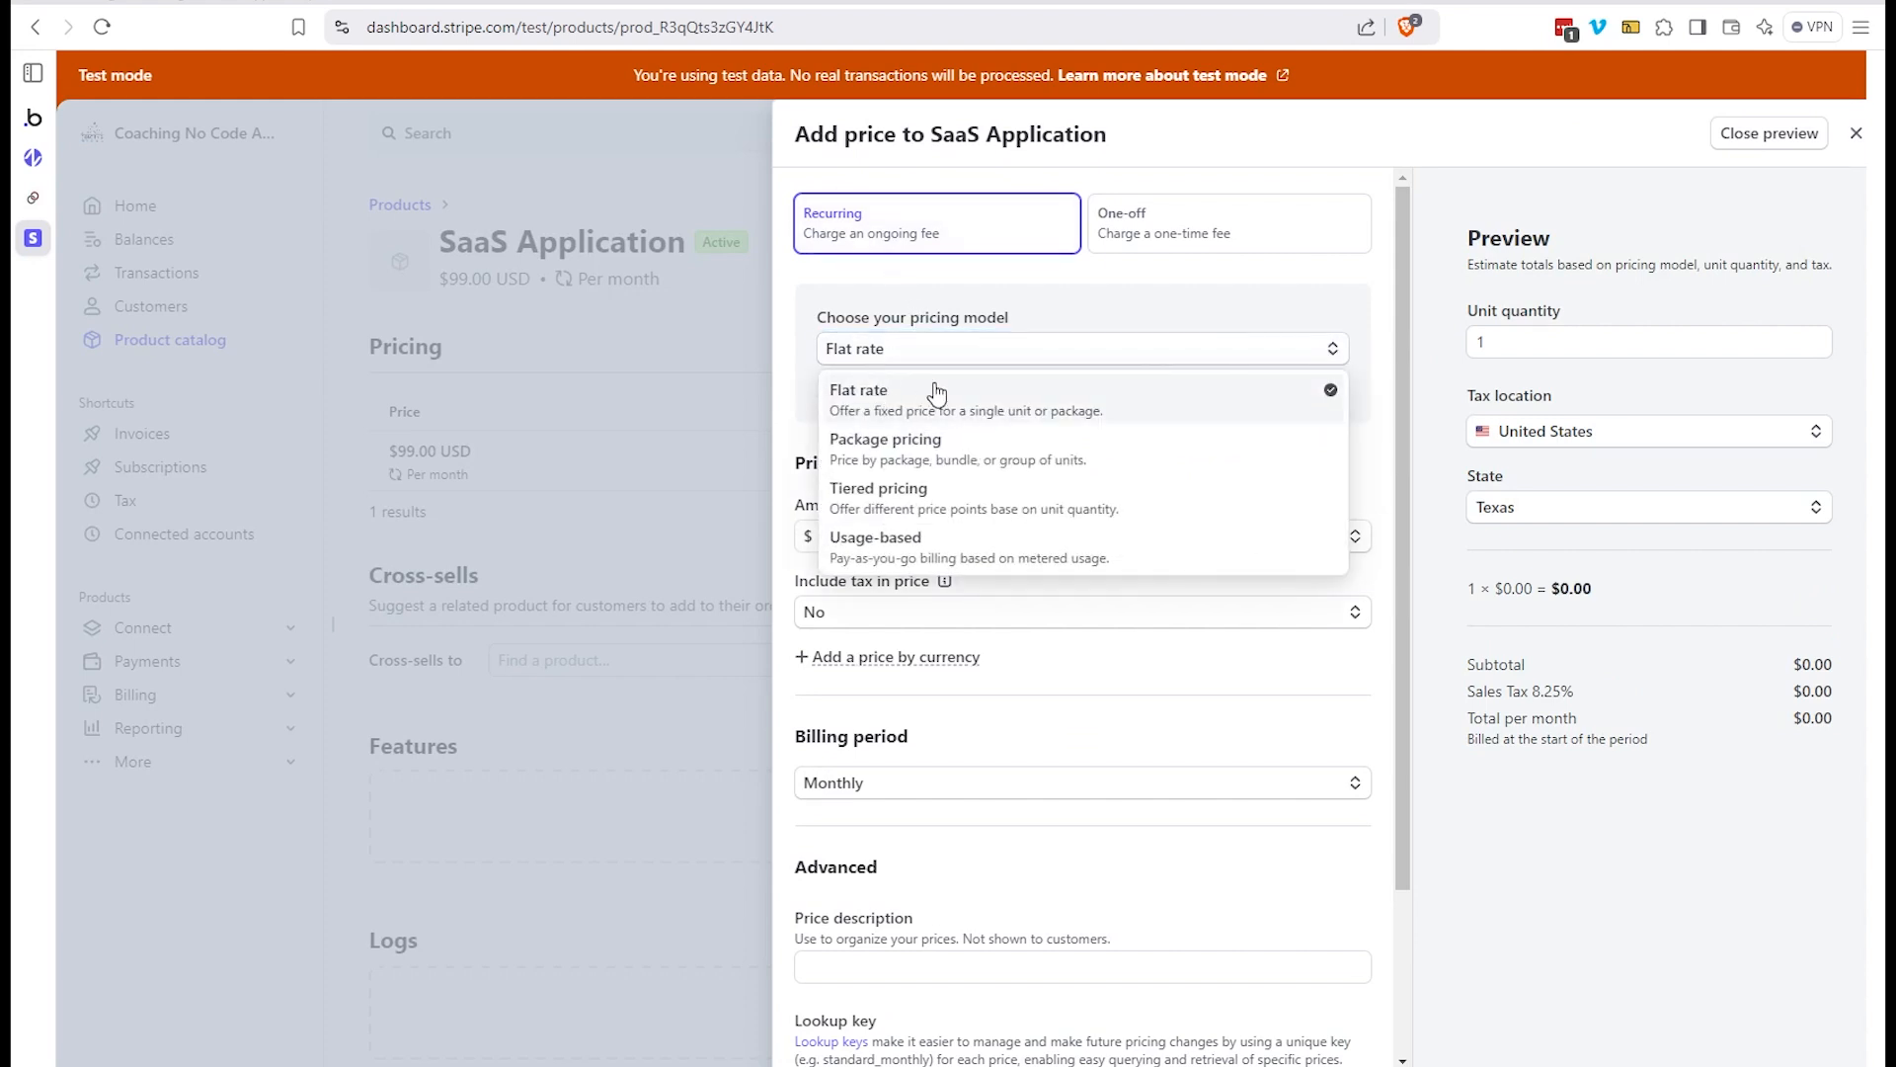
left_click(917, 400)
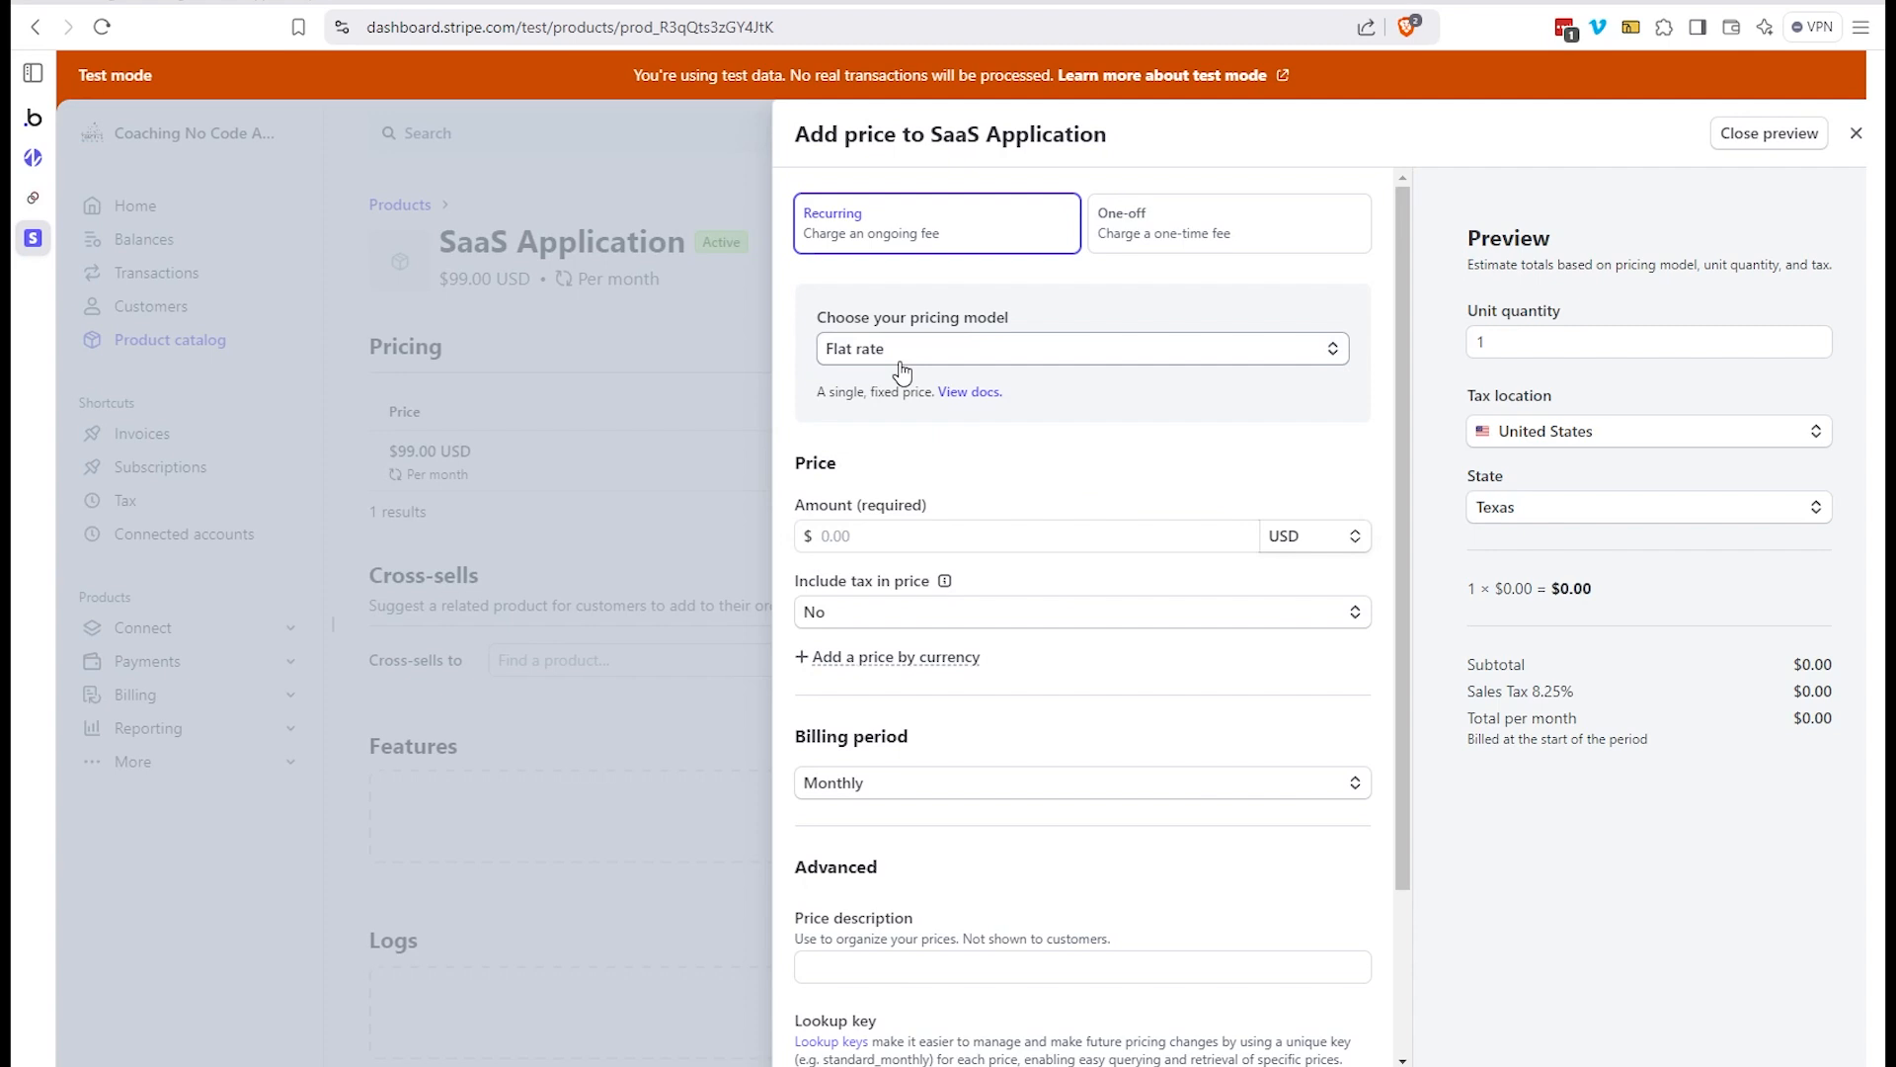
left_click(871, 533)
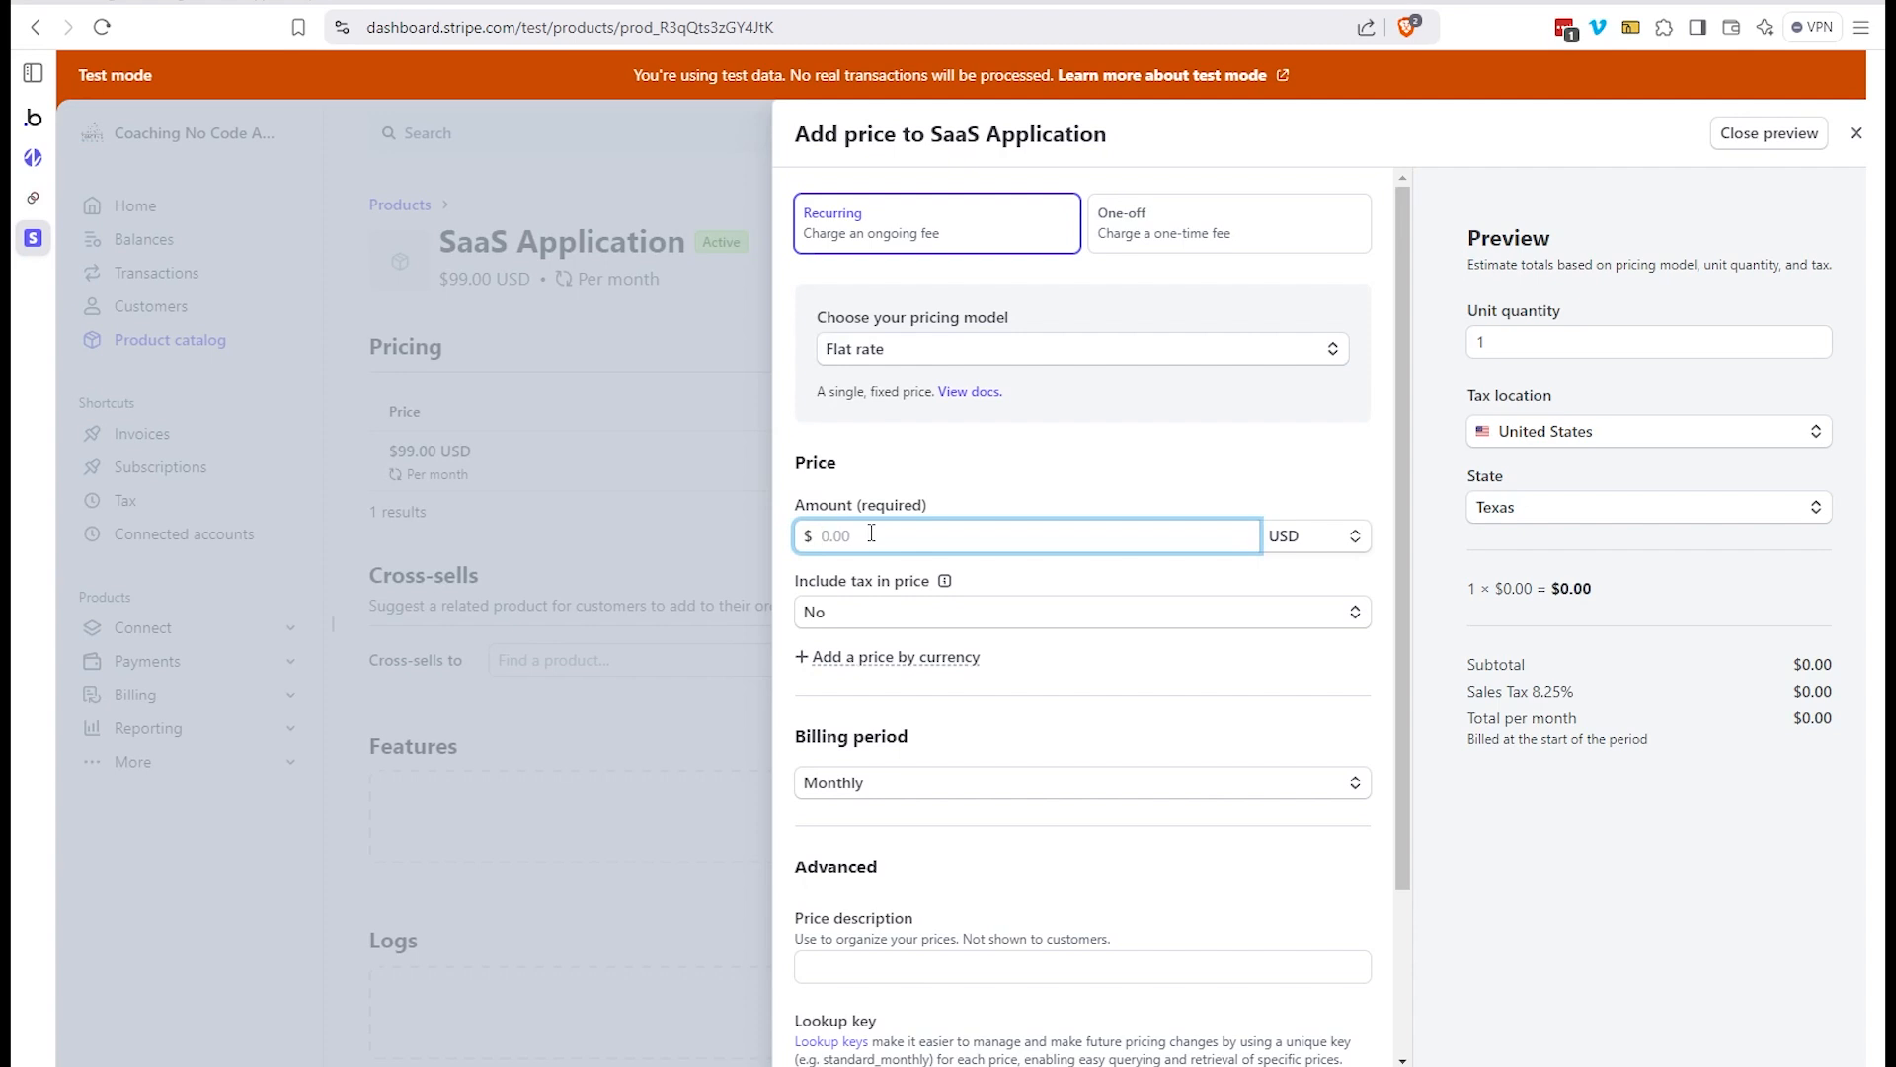
type("299")
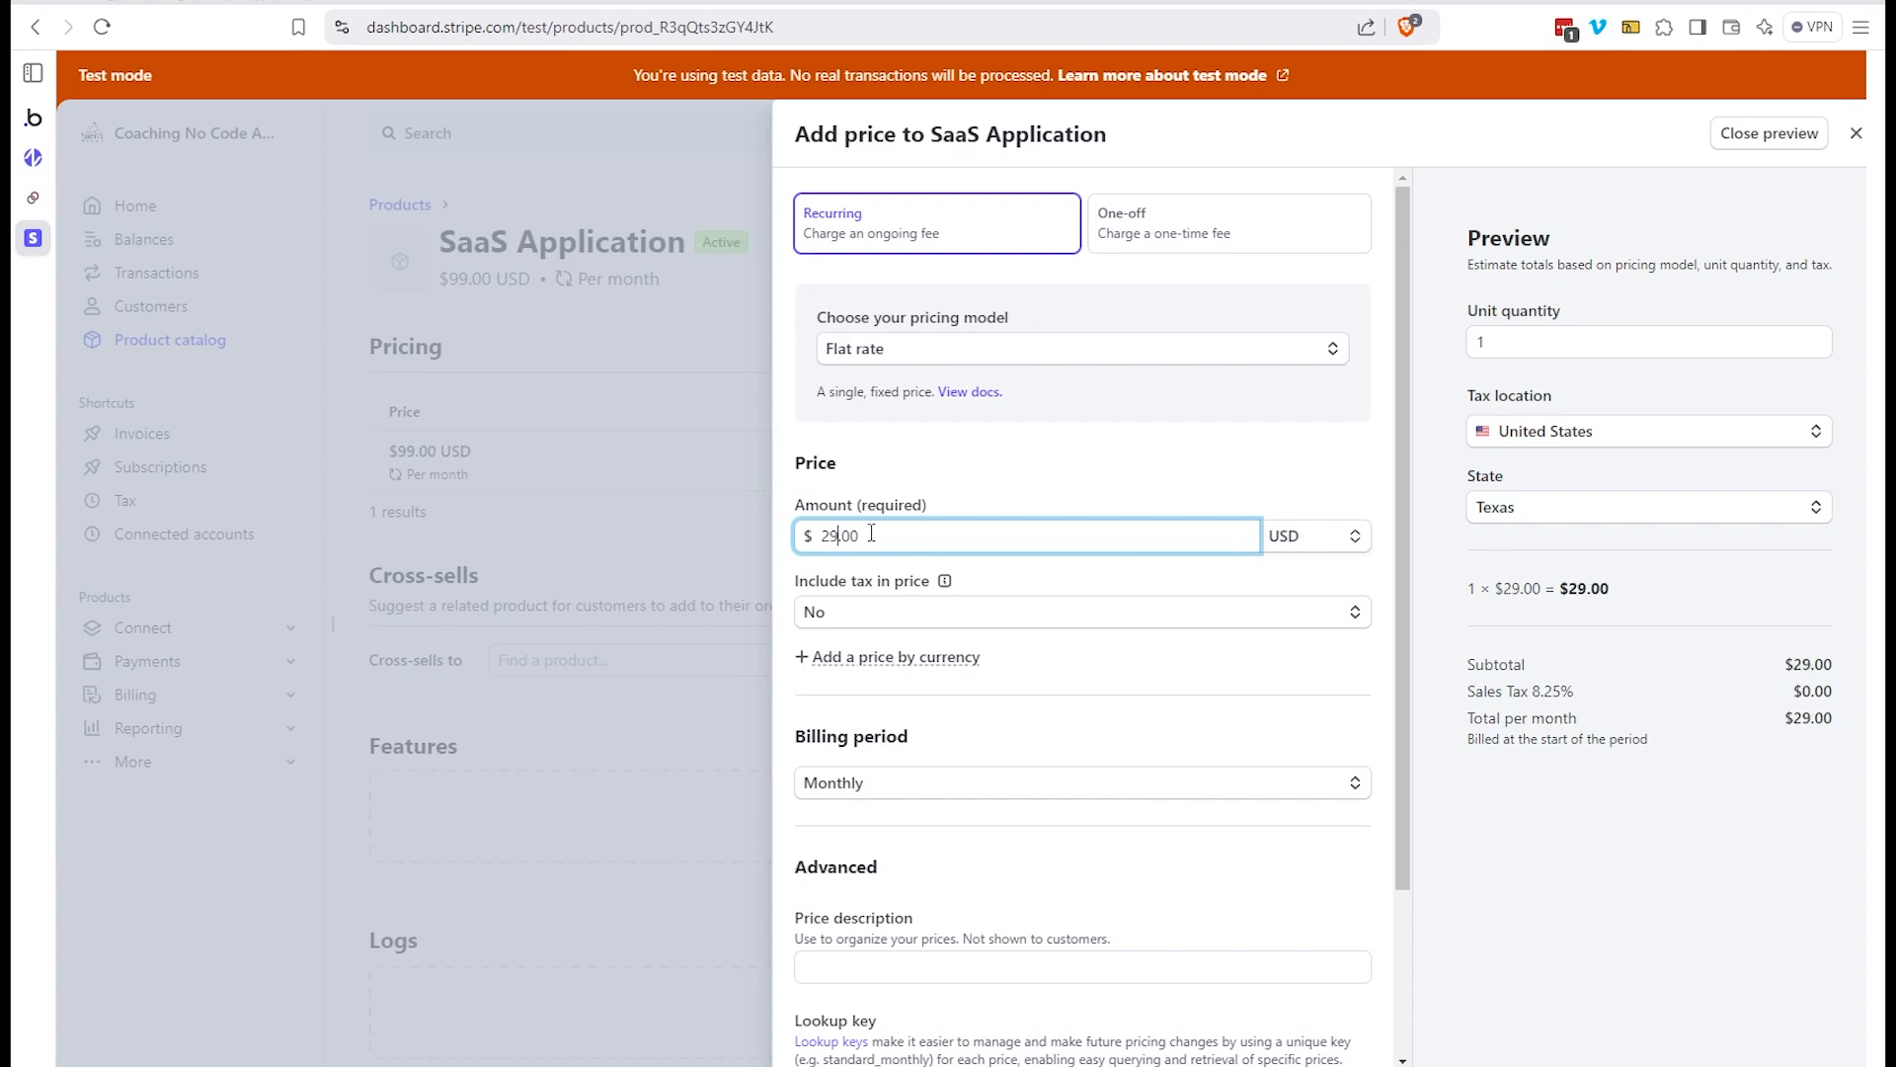
left_click(932, 498)
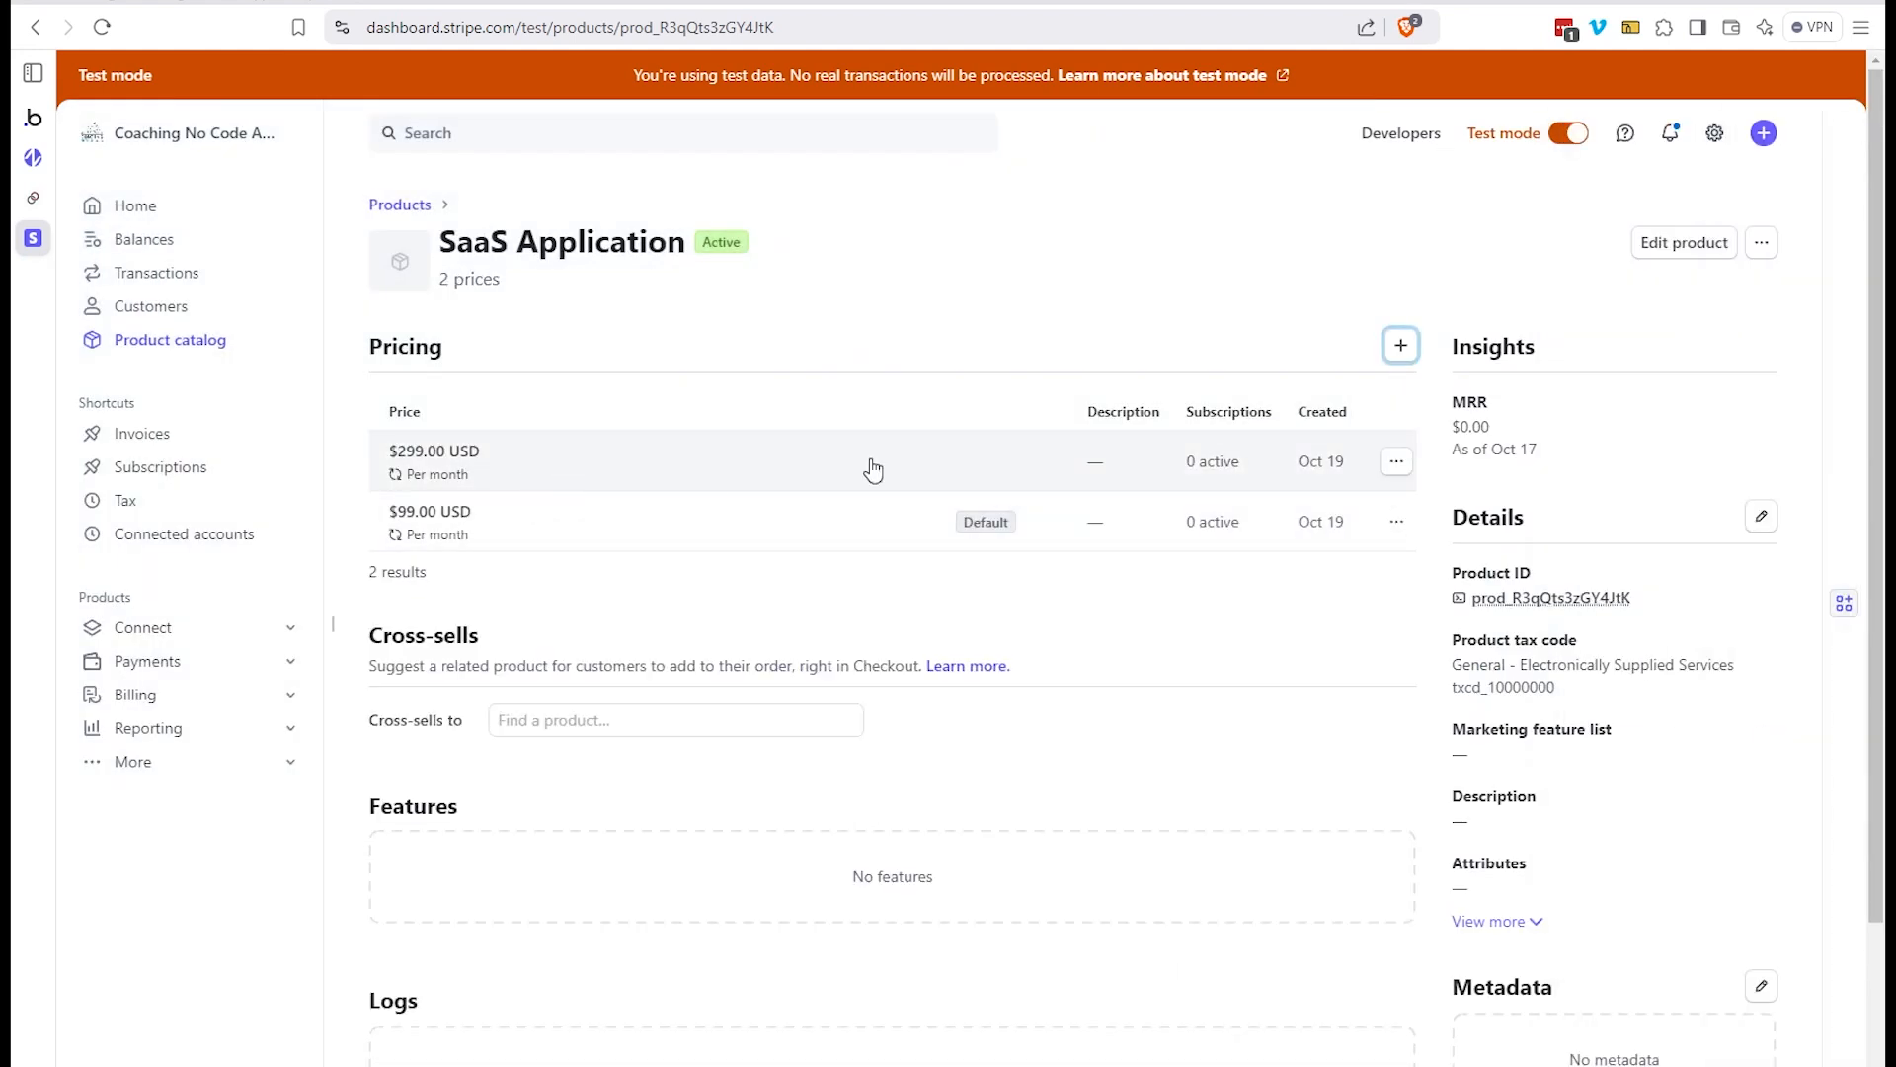
Add a flat-rate recurring price of 999 USD billed yearly to the SaaS Application product
left_click(1401, 345)
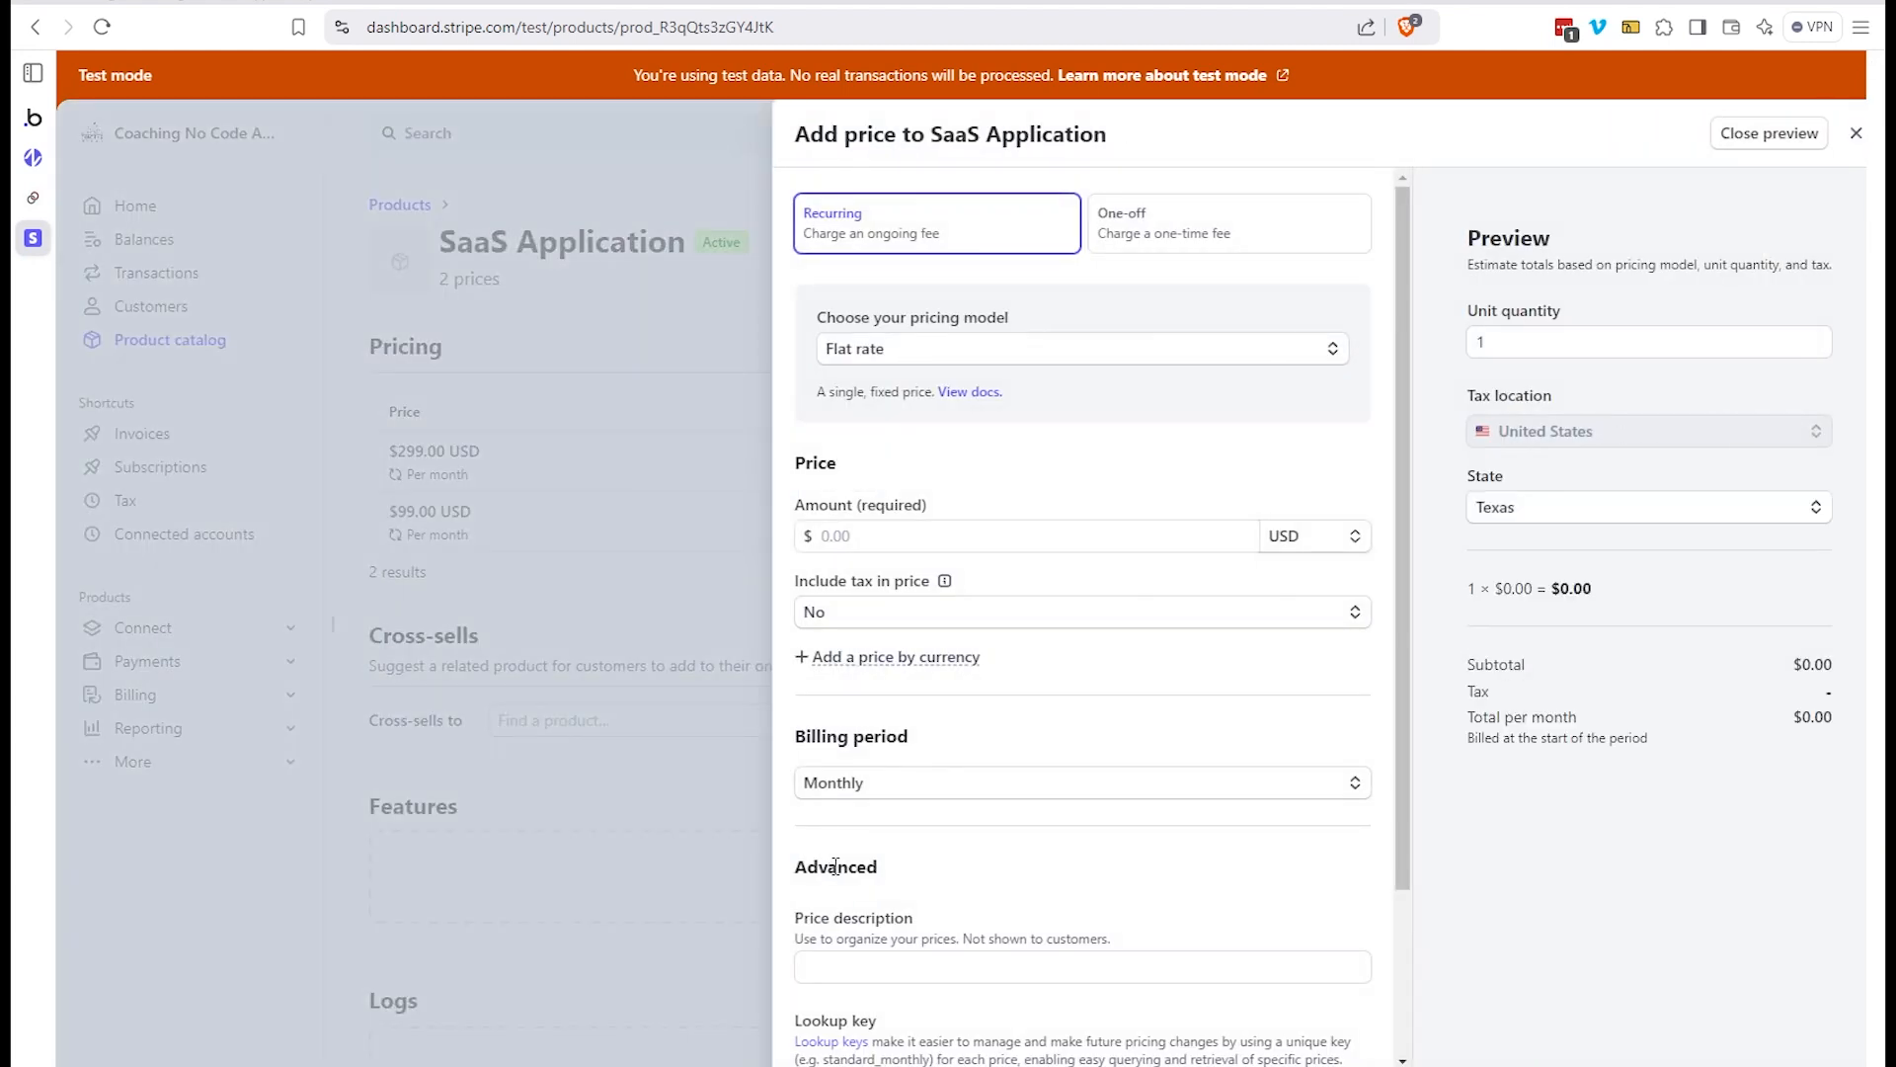
left_click(888, 544)
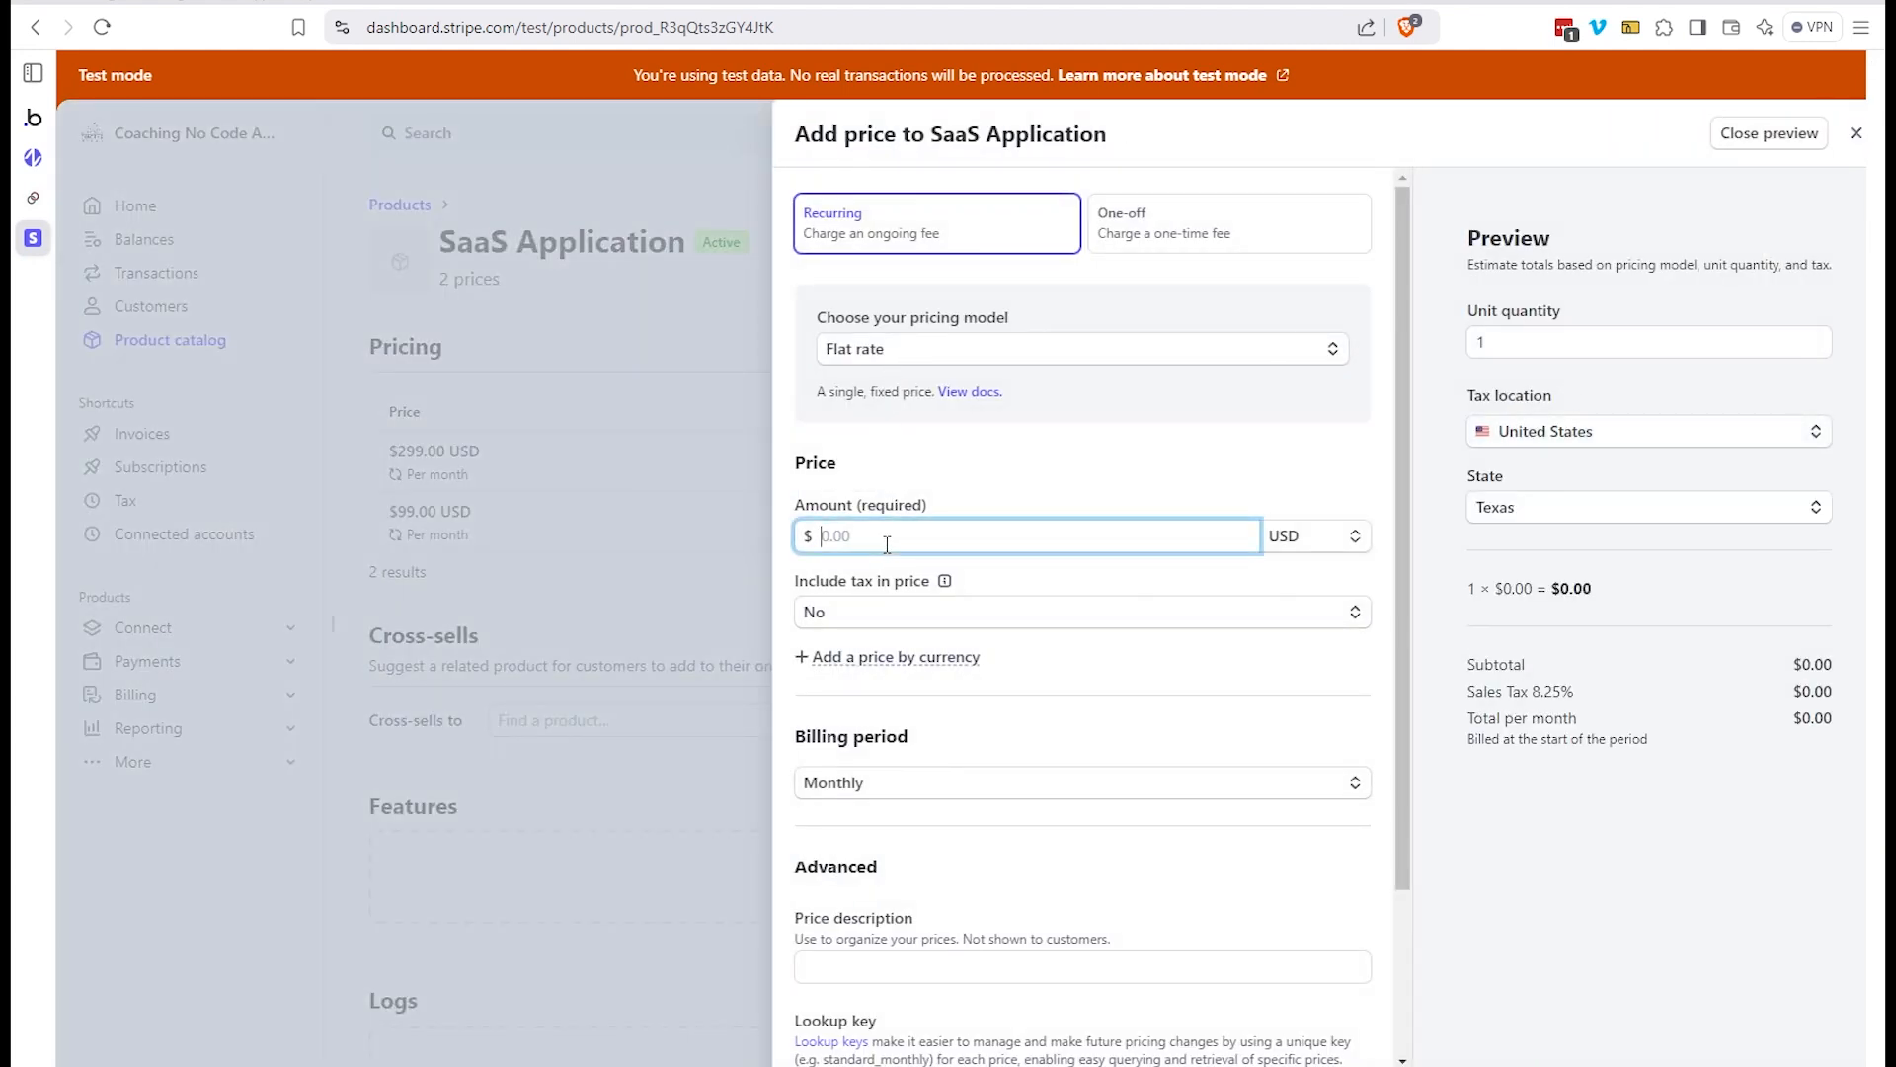
type("999")
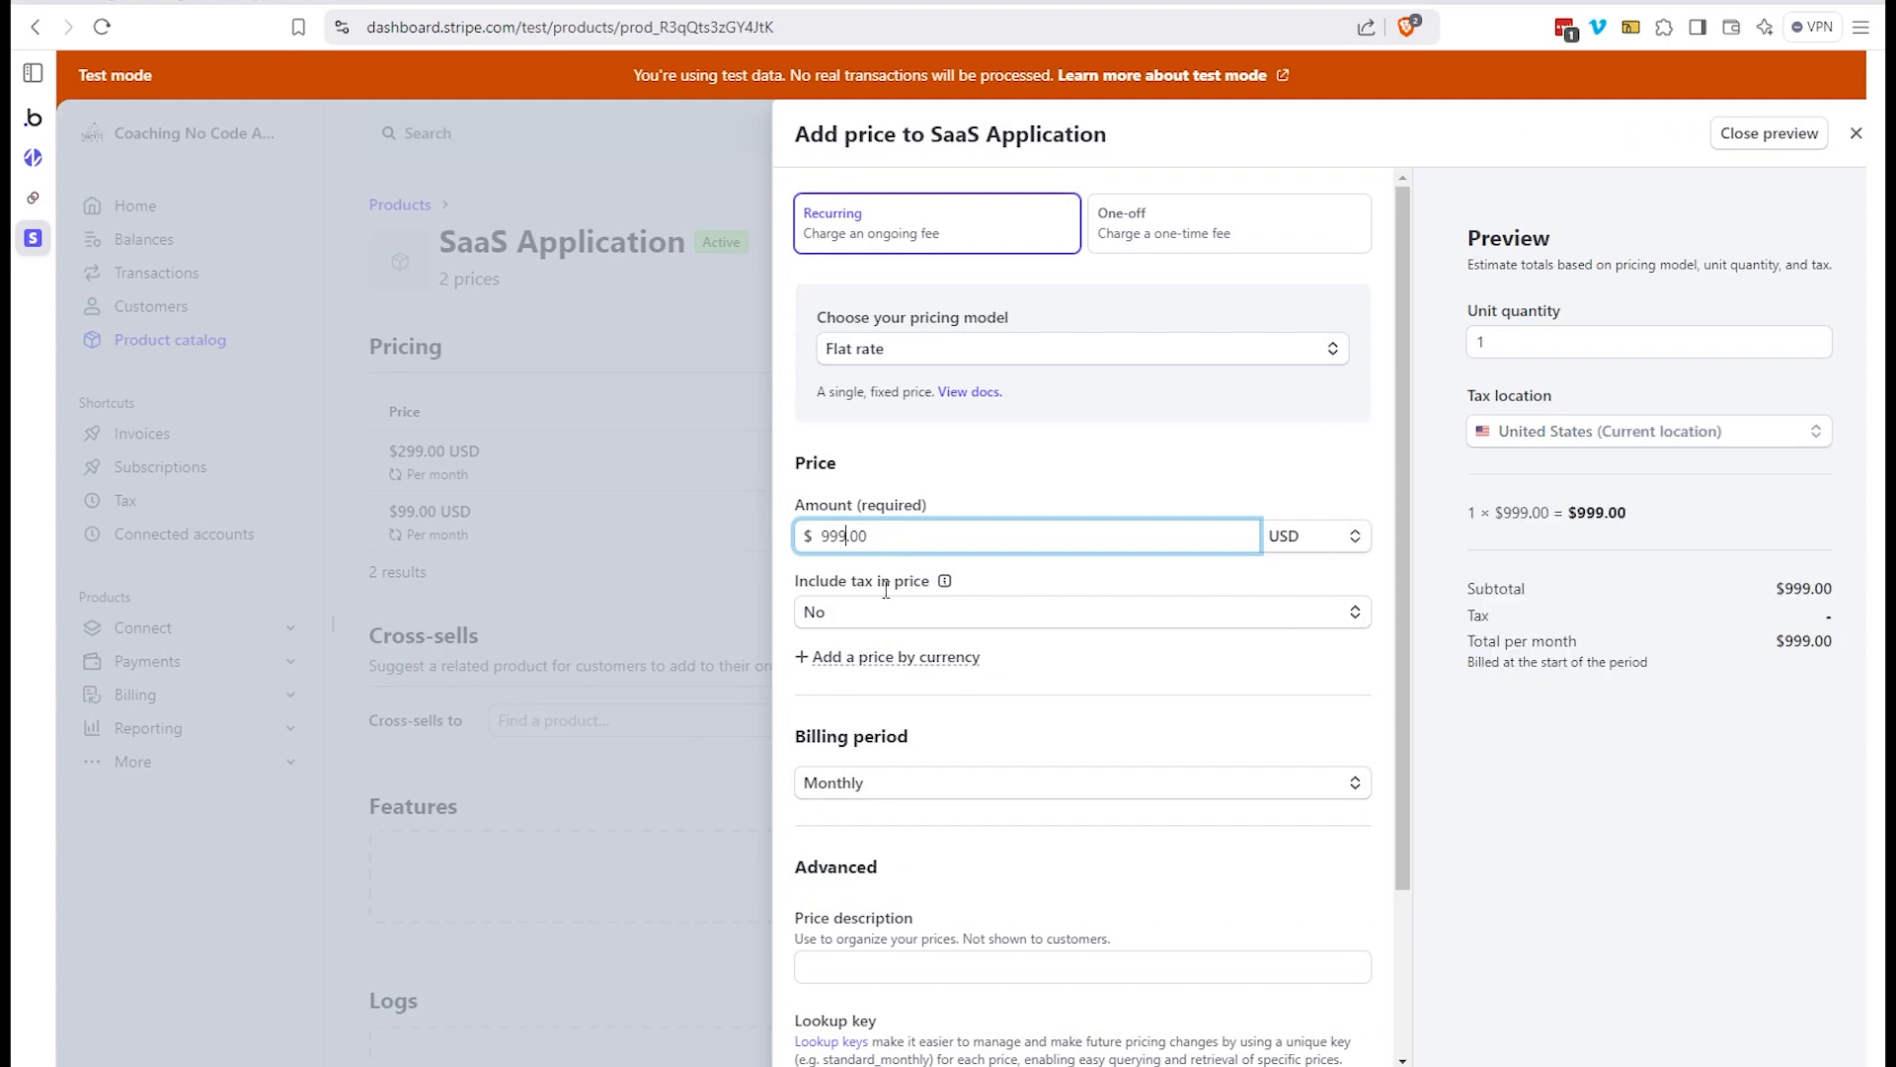
left_click(876, 810)
left_click(888, 783)
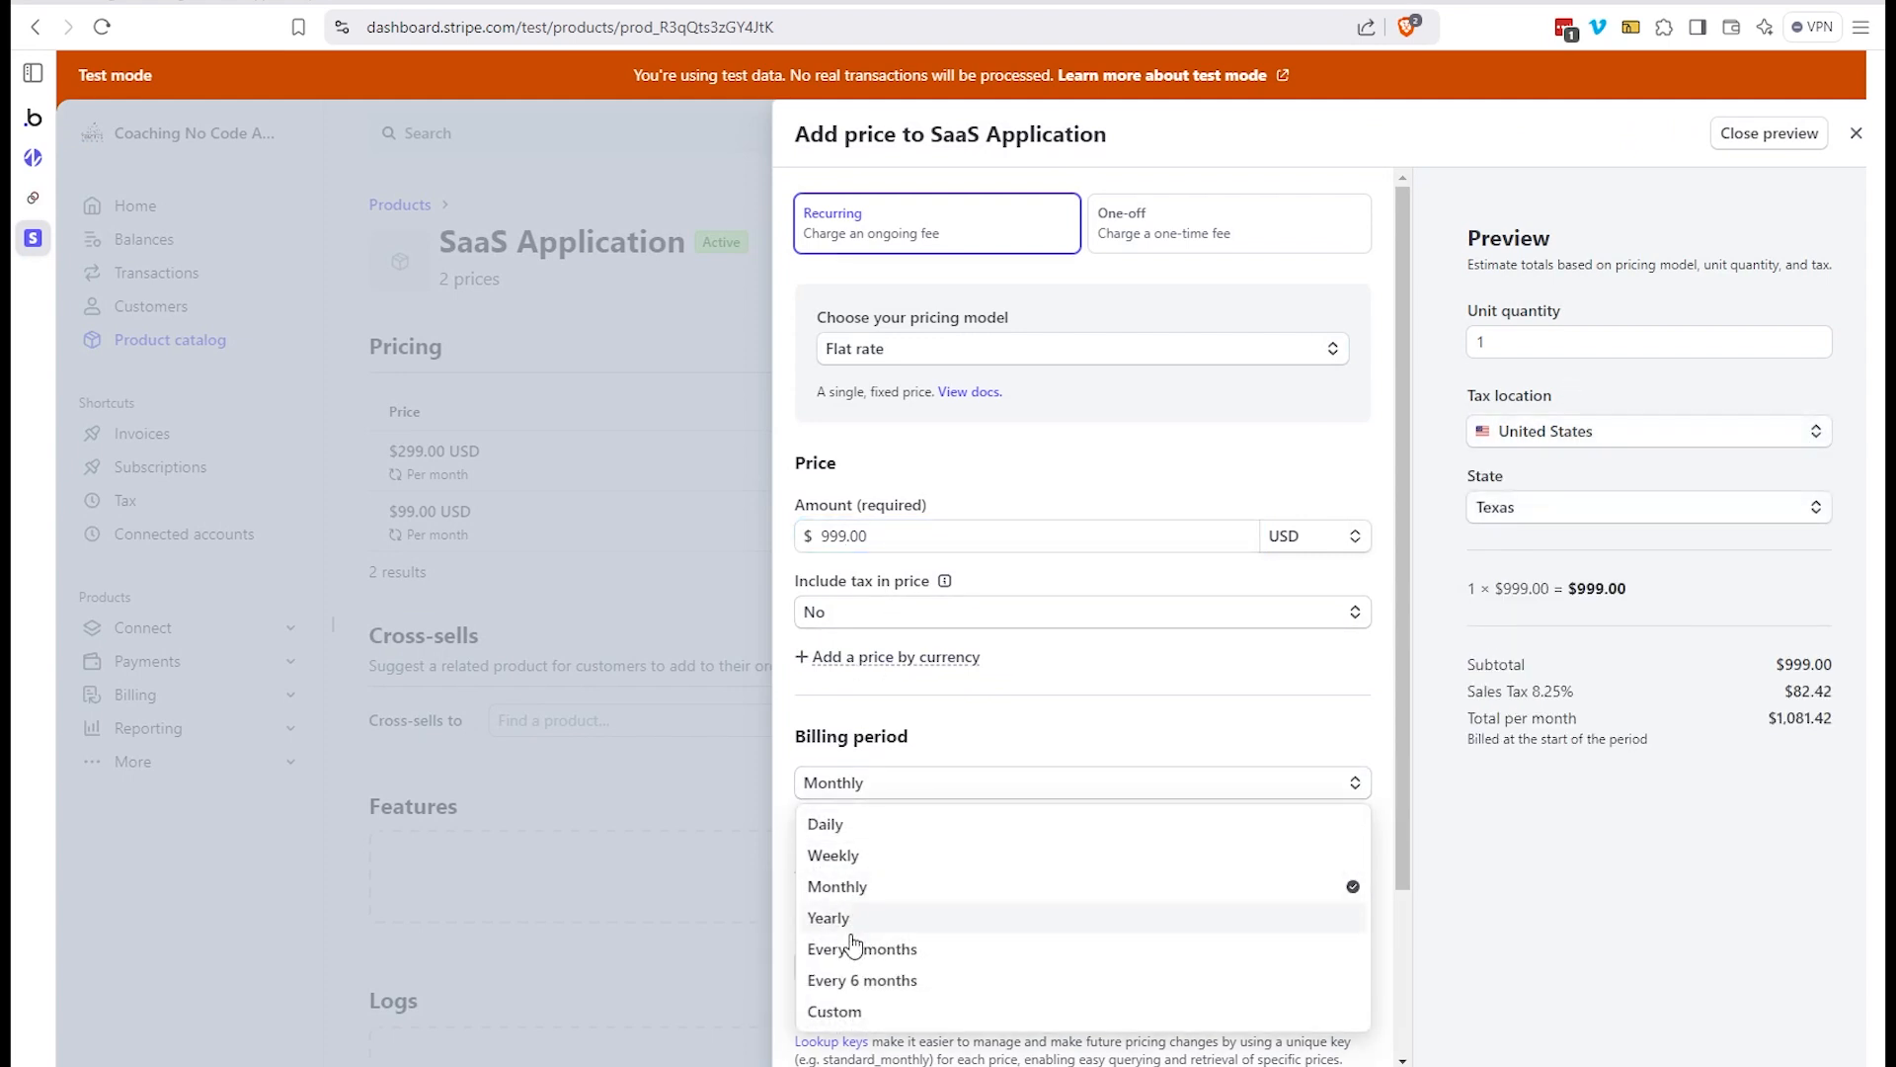
left_click(889, 919)
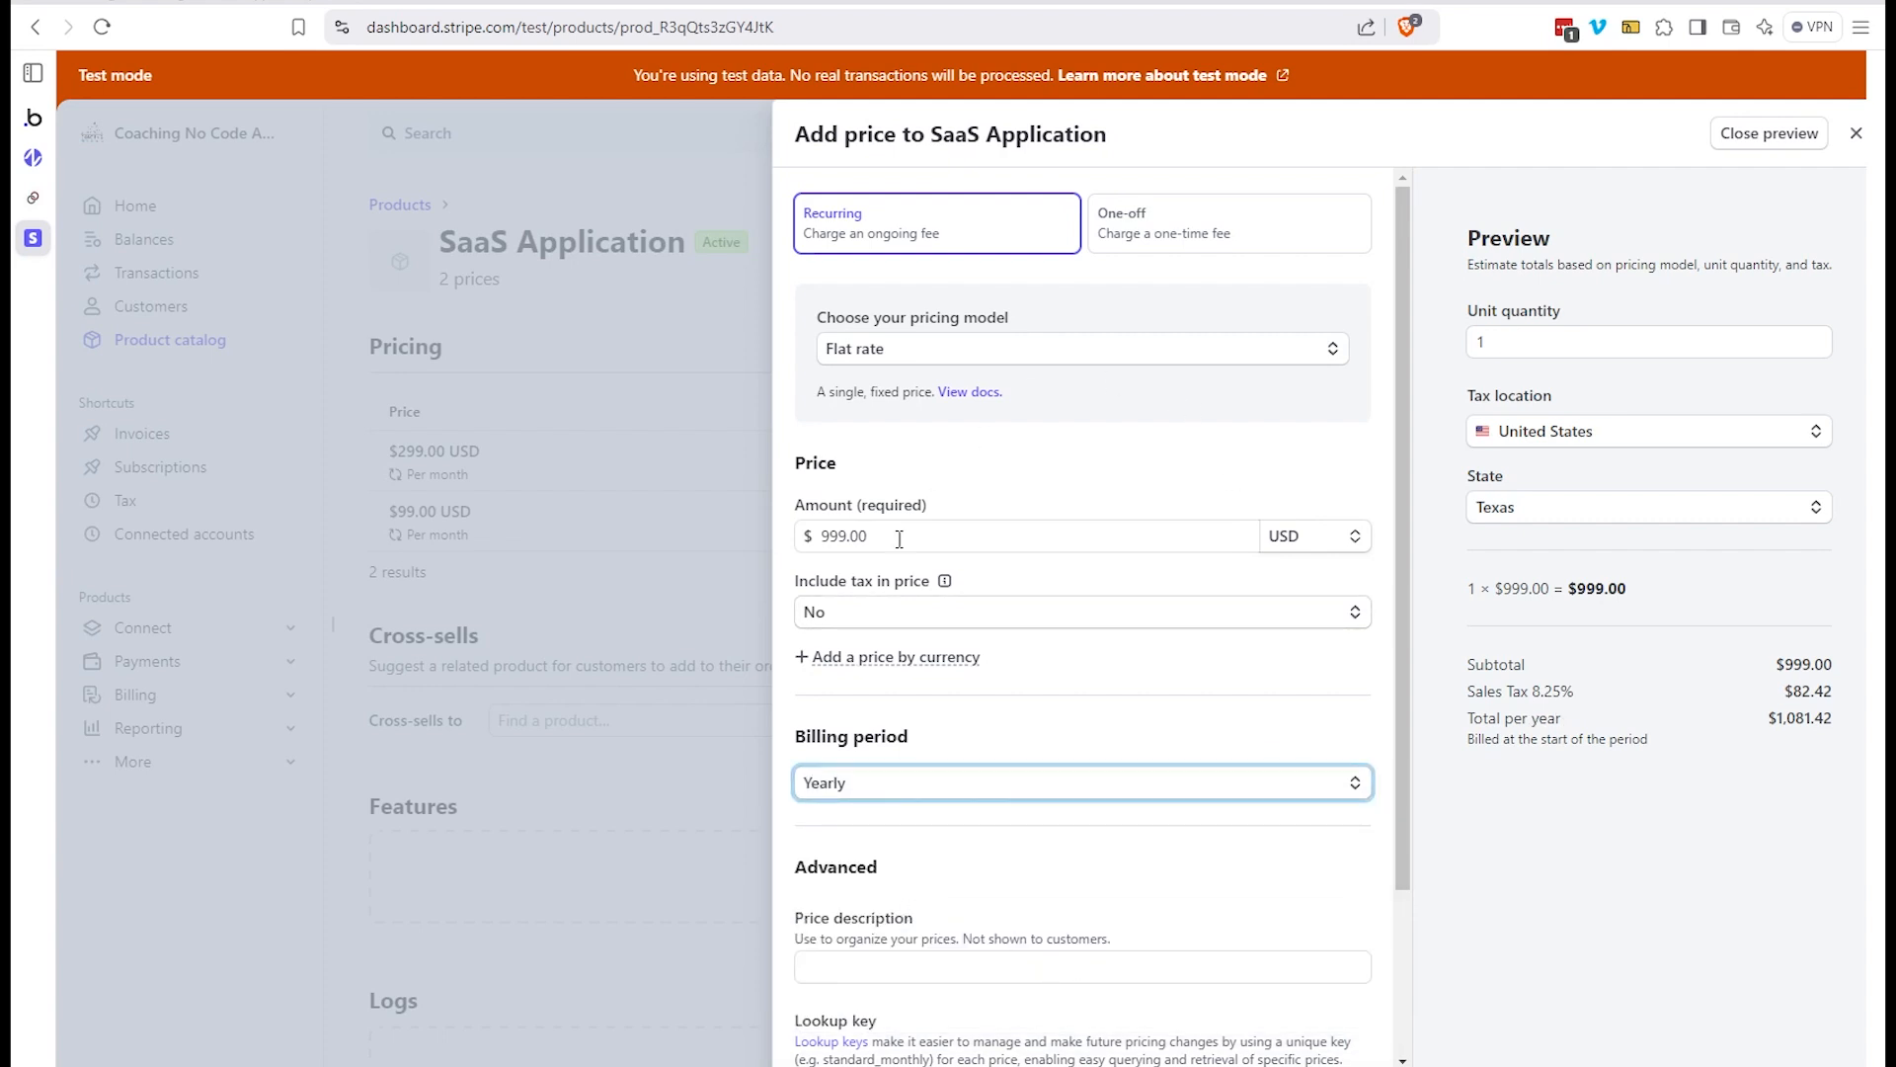
left_click(1371, 1035)
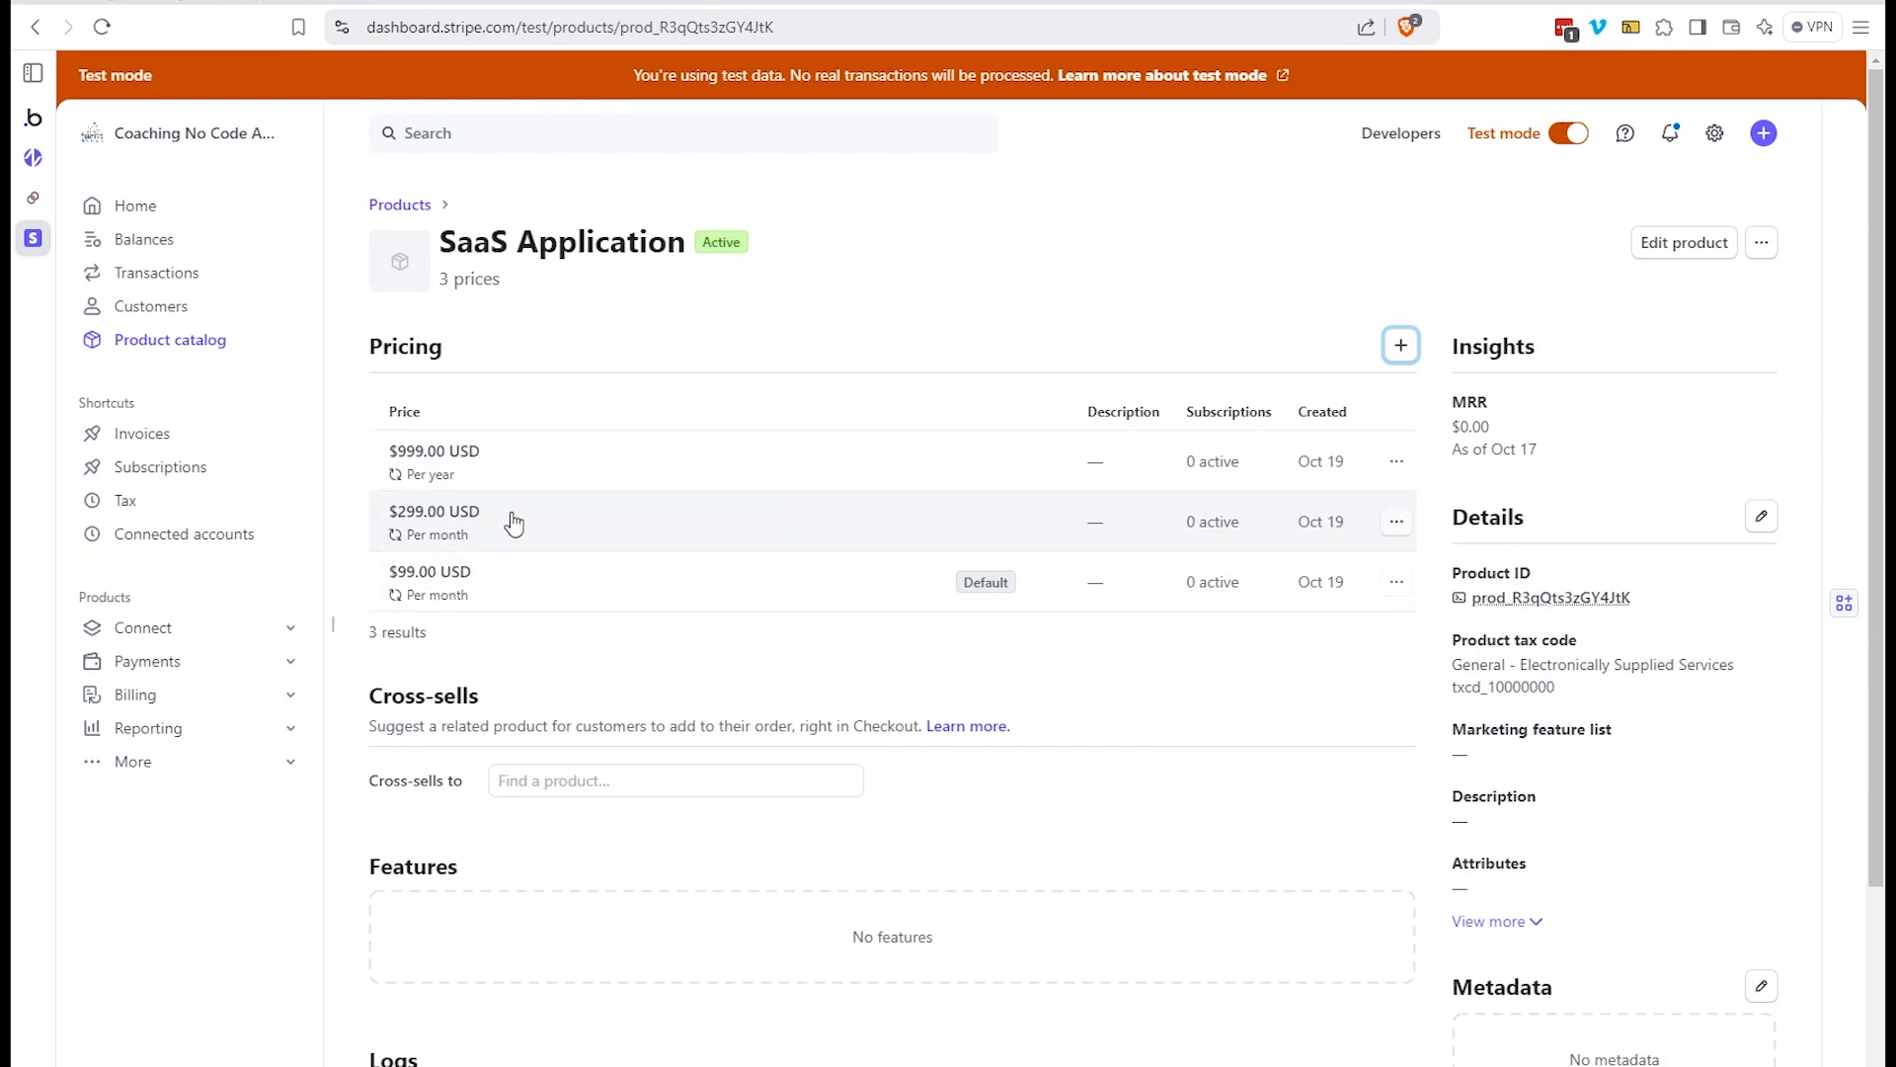
Add a one-off flat-rate price of 100 USD to the SaaS Application product
left_click(1402, 345)
left_click(1154, 247)
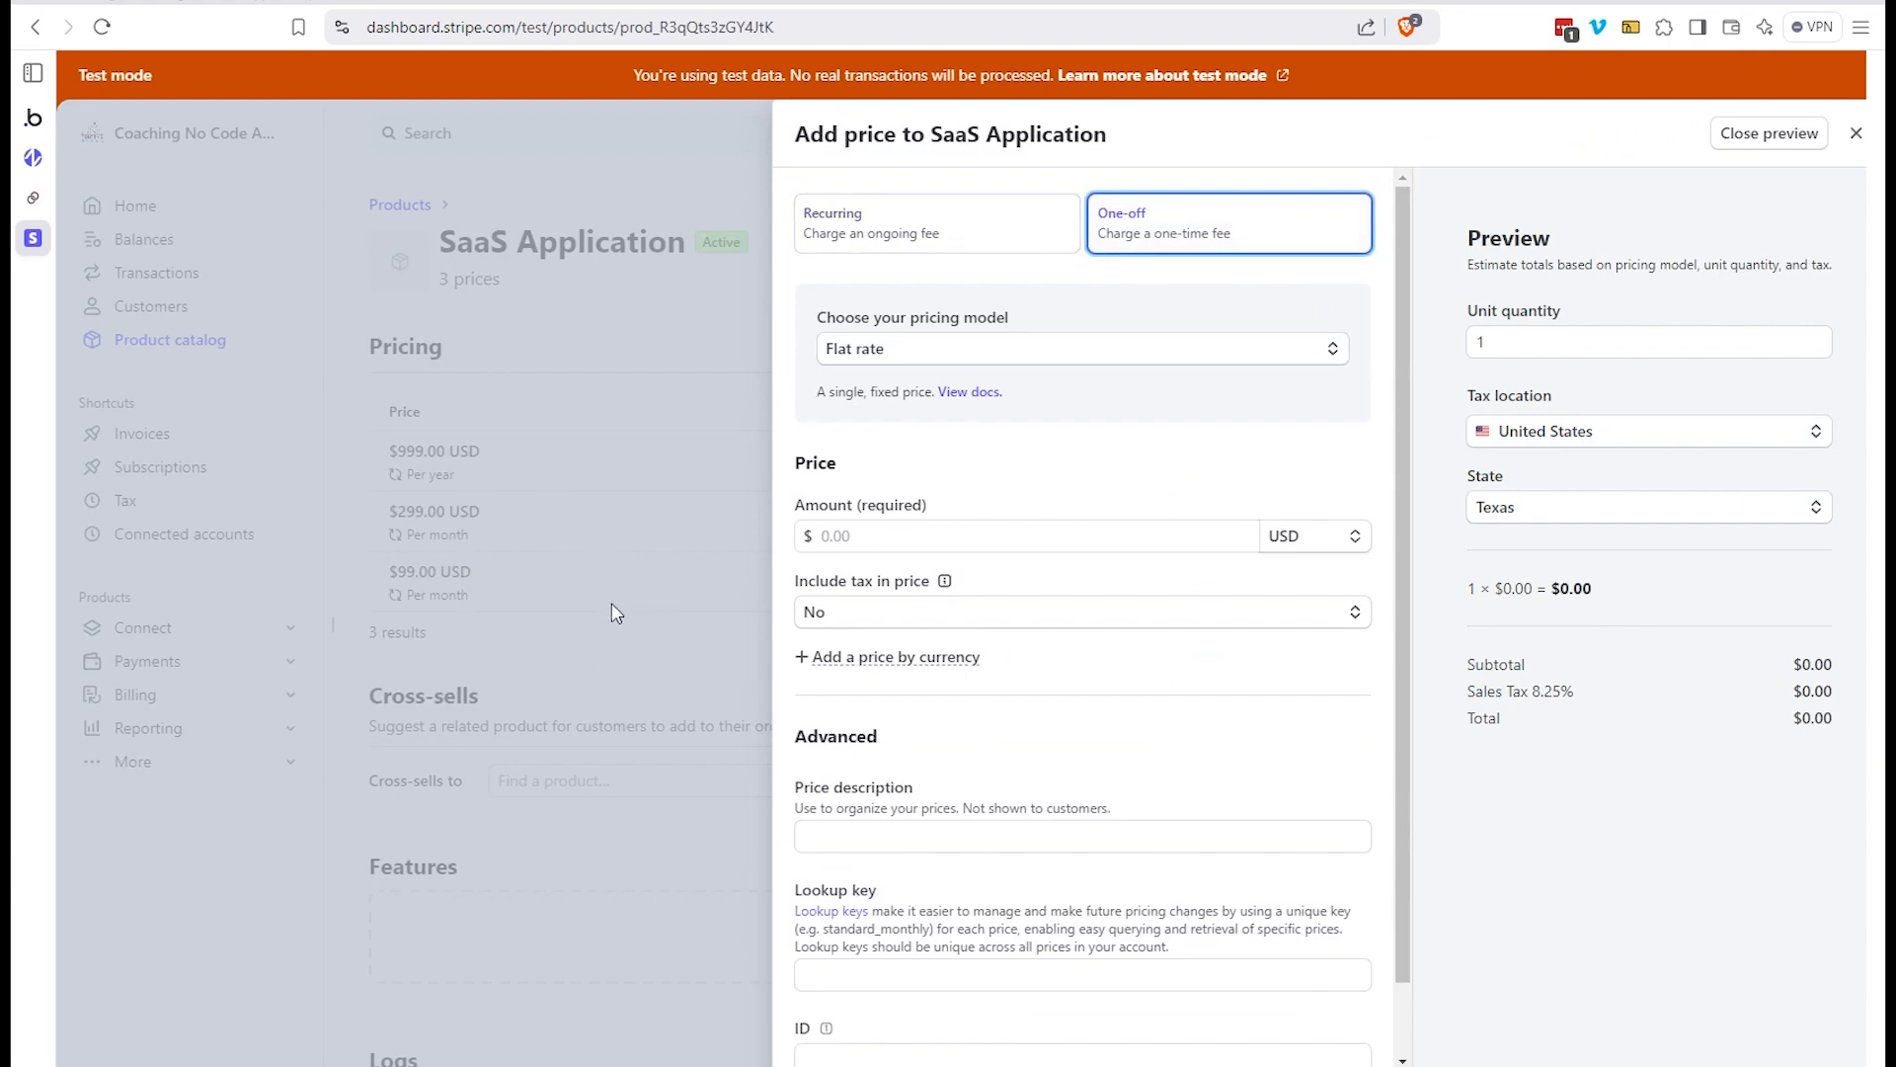
left_click(853, 536)
type("100")
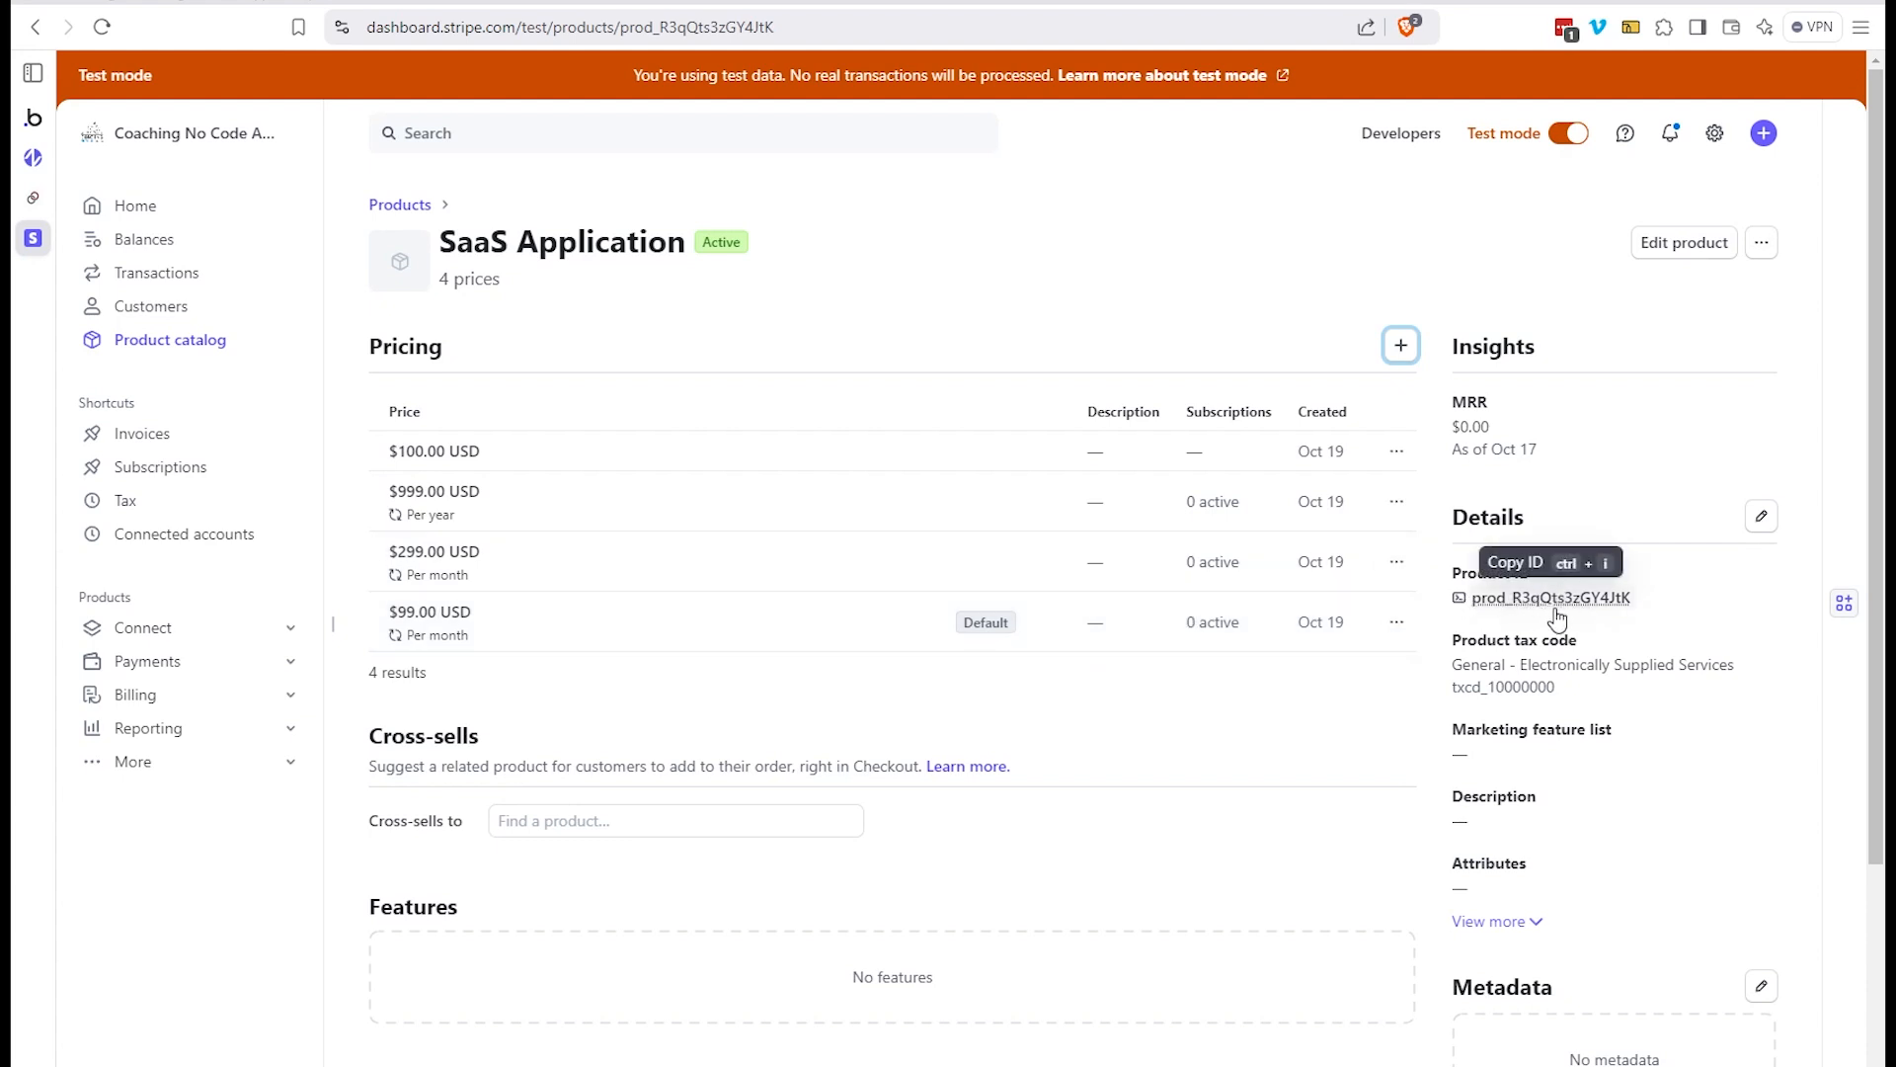
Copy the one-off price's ID, examine where it appears on the price's detail page, and return to the SaaS Application product
left_click(1395, 451)
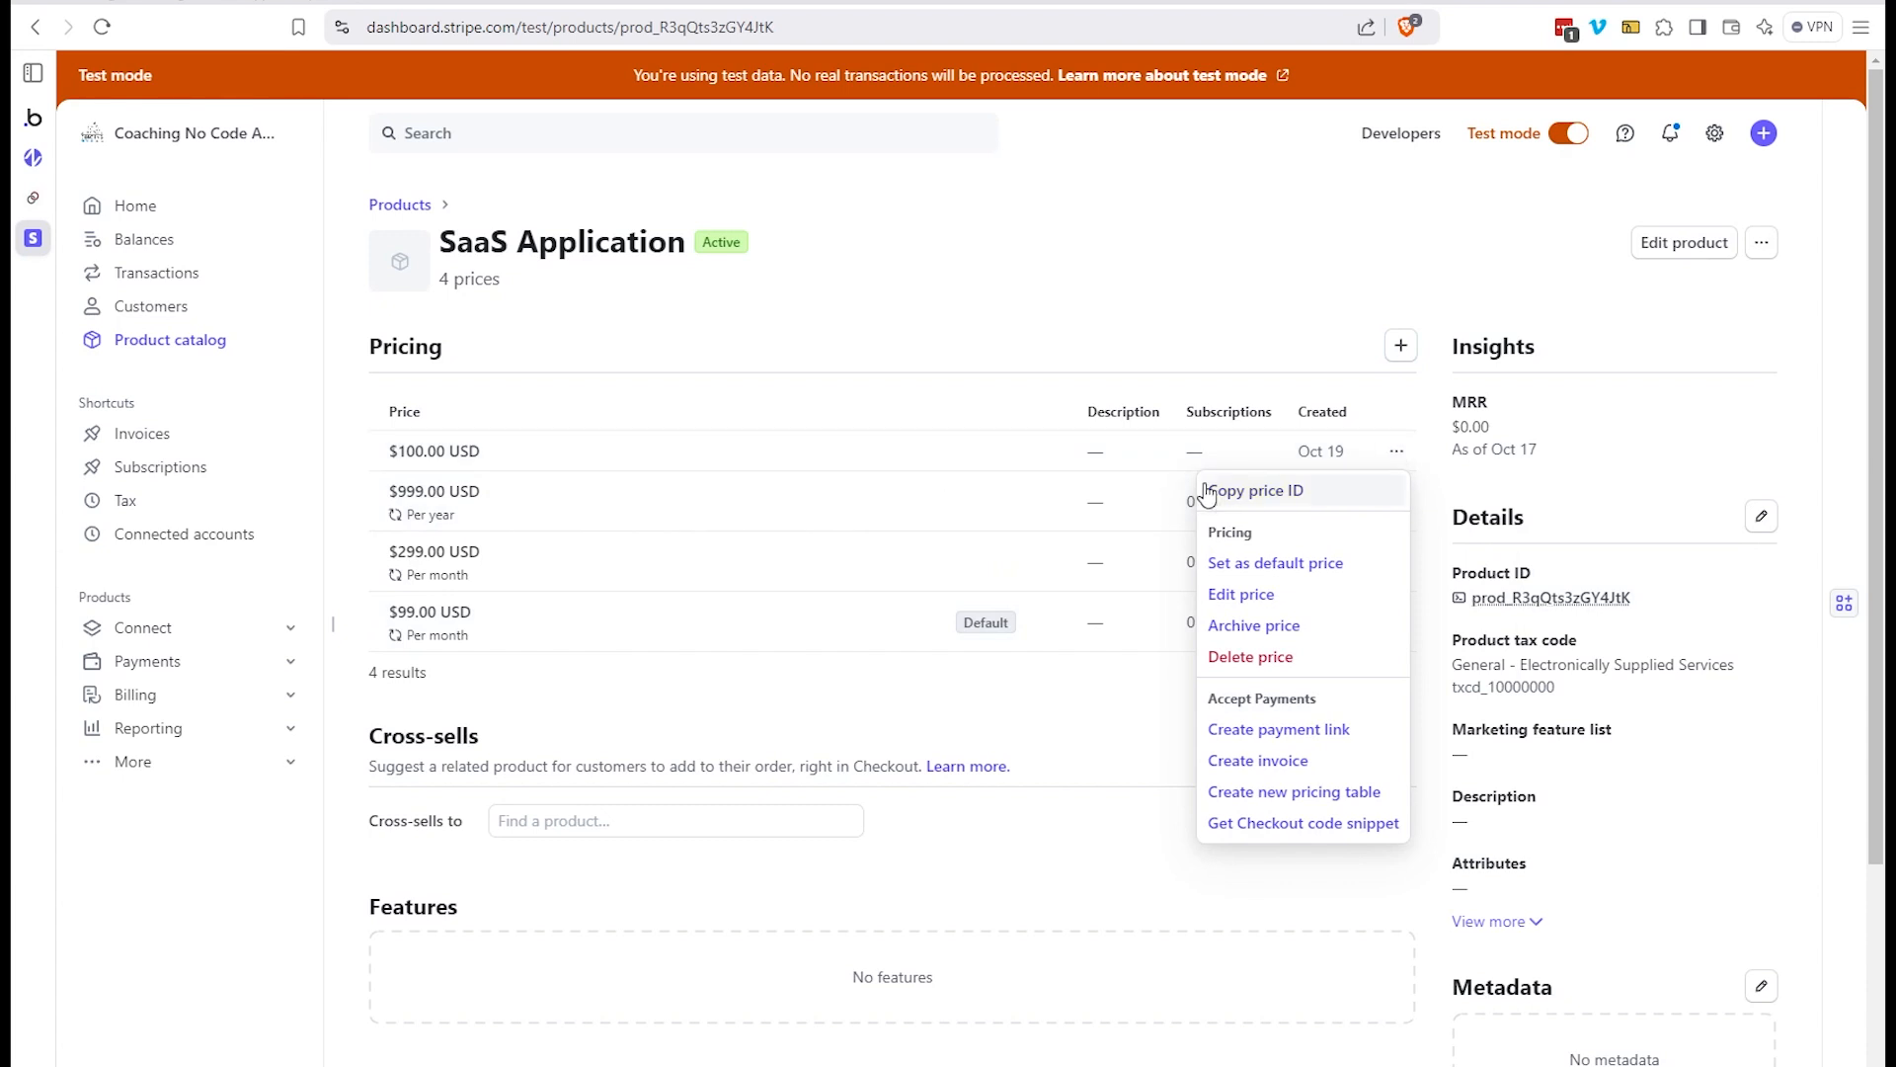
left_click(1257, 494)
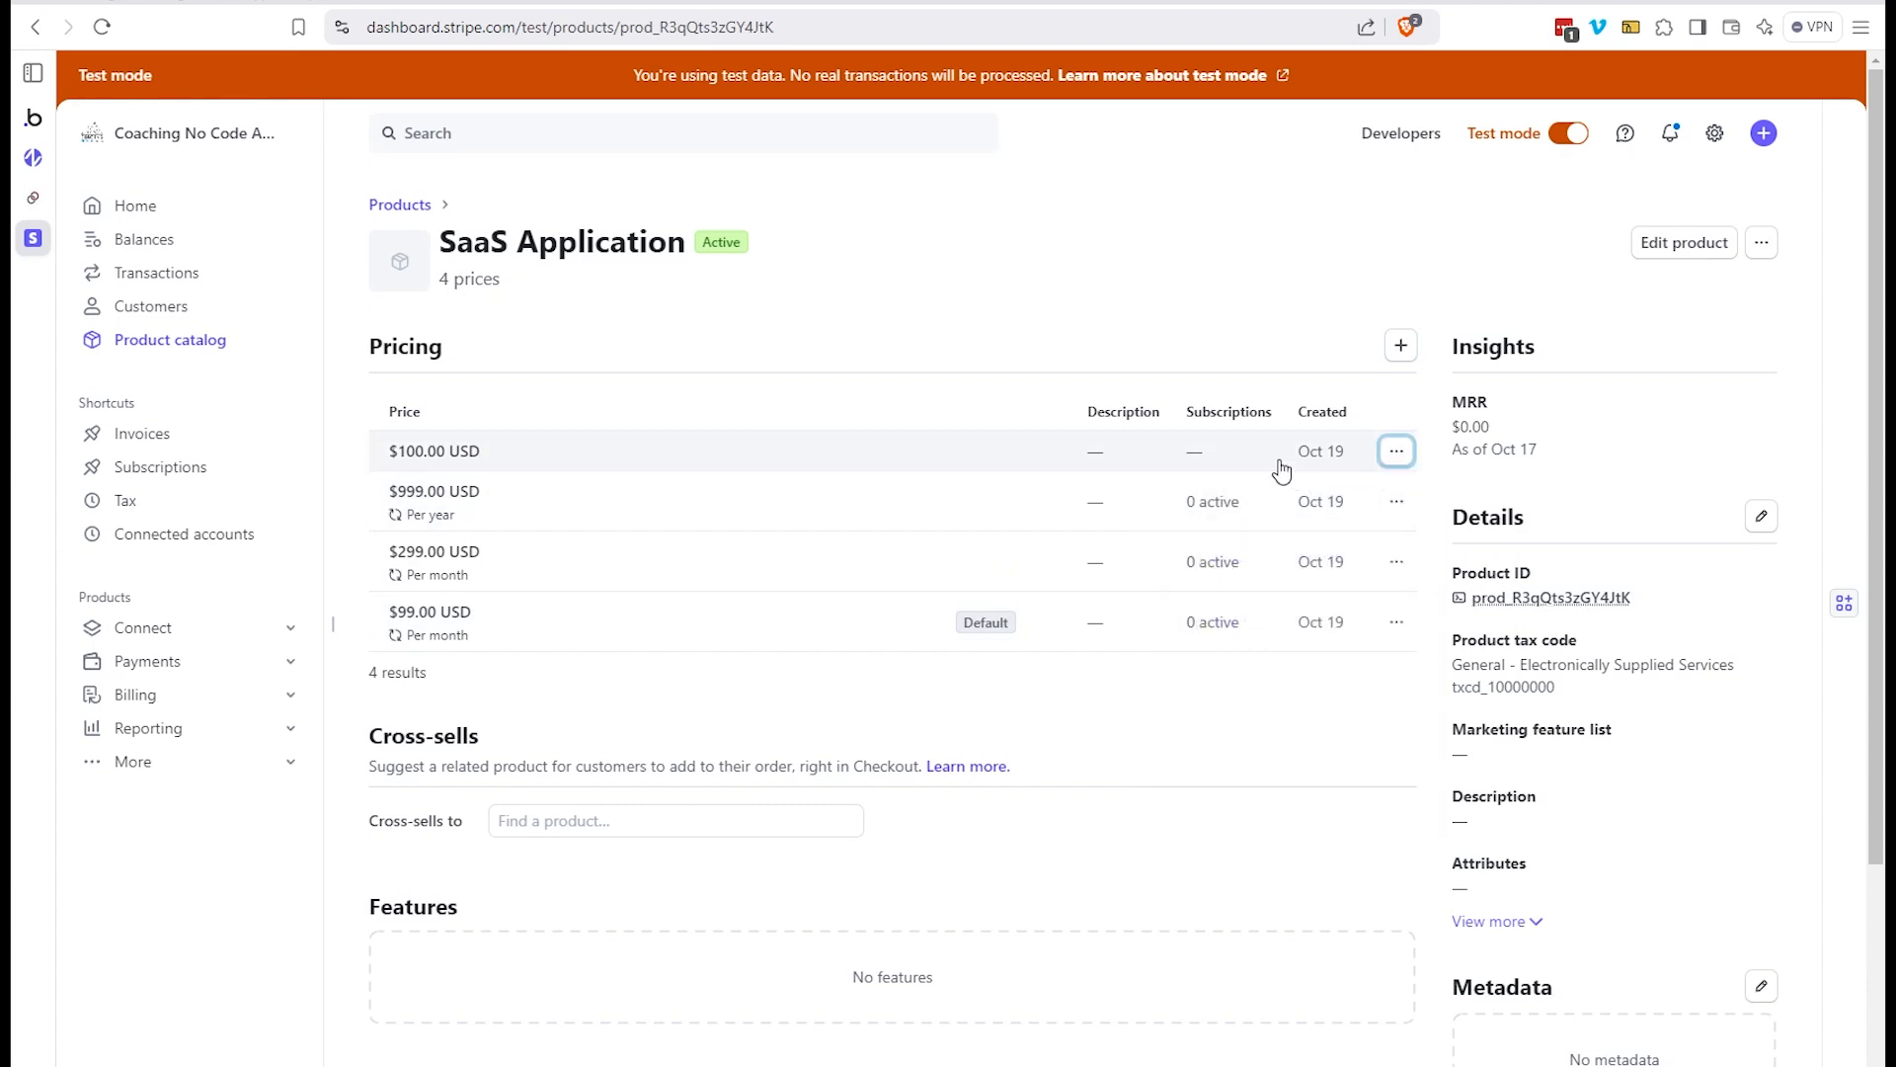
left_click(817, 460)
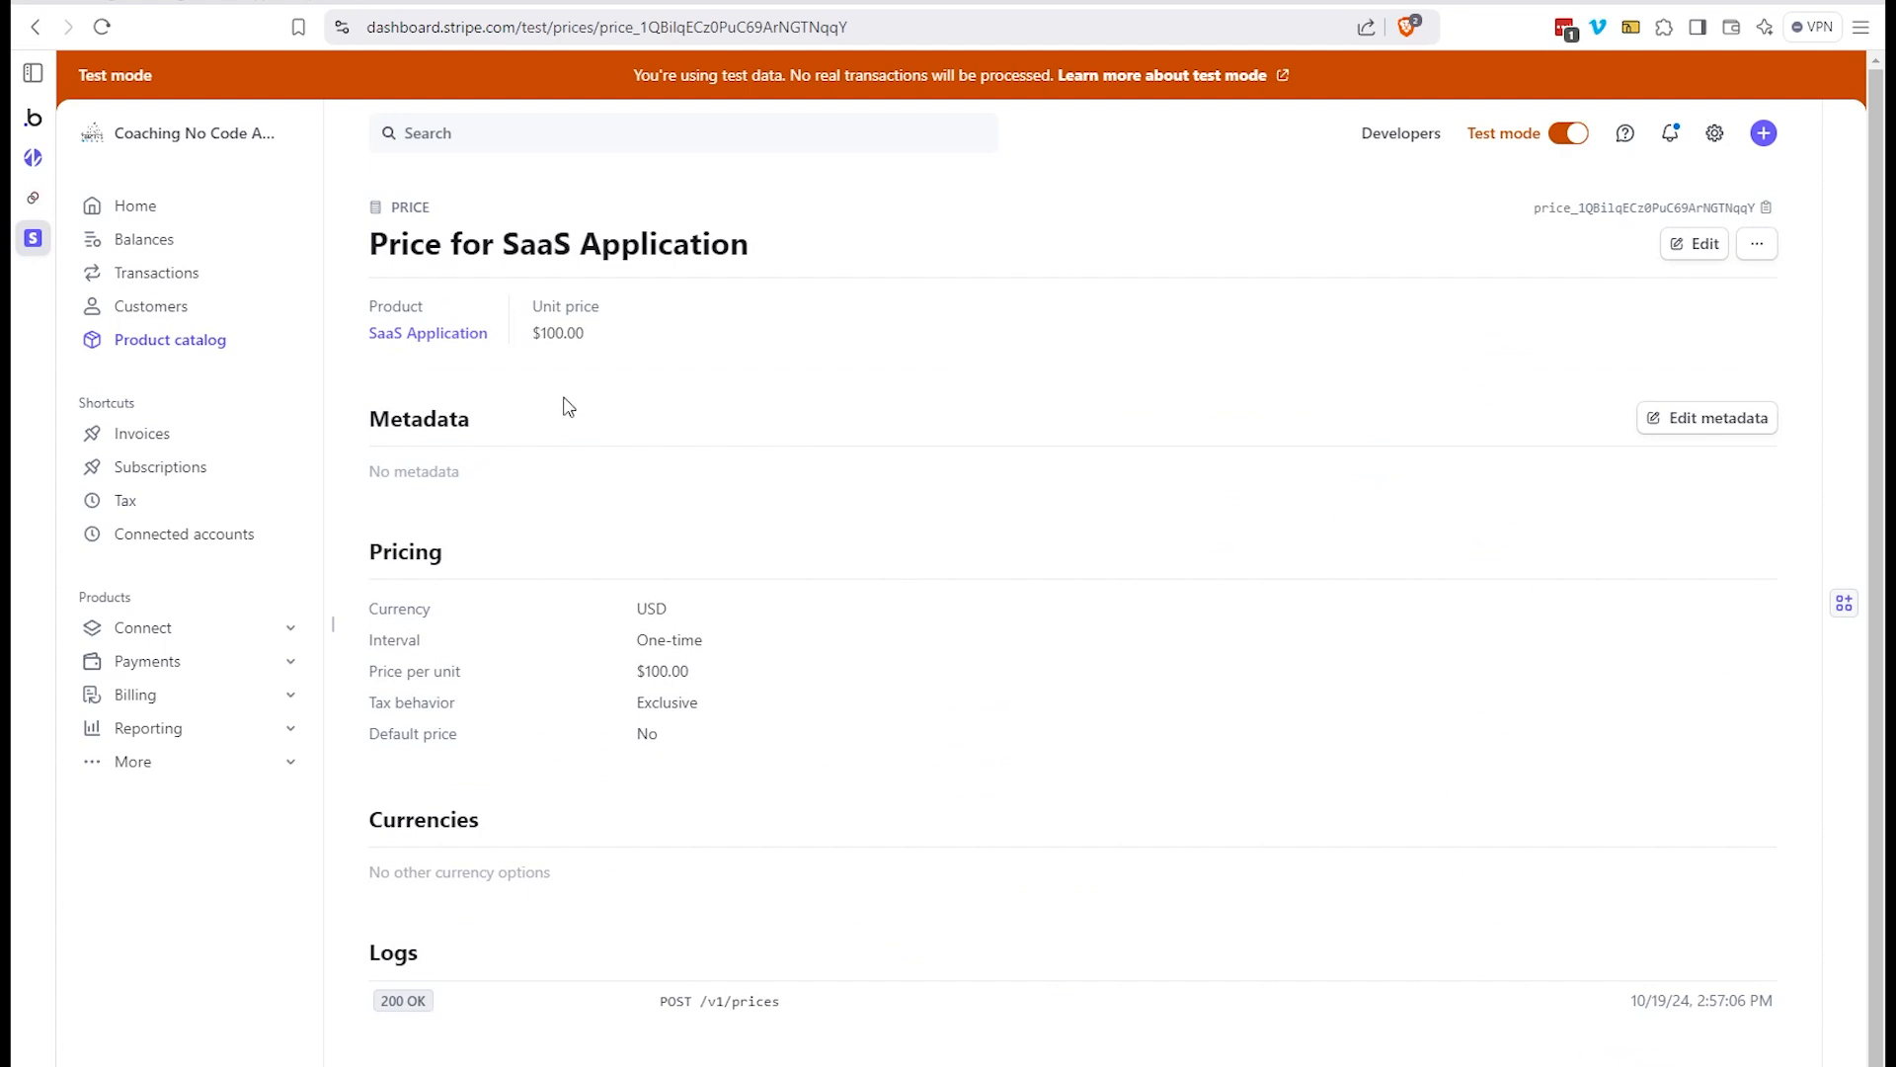
left_click(1586, 217)
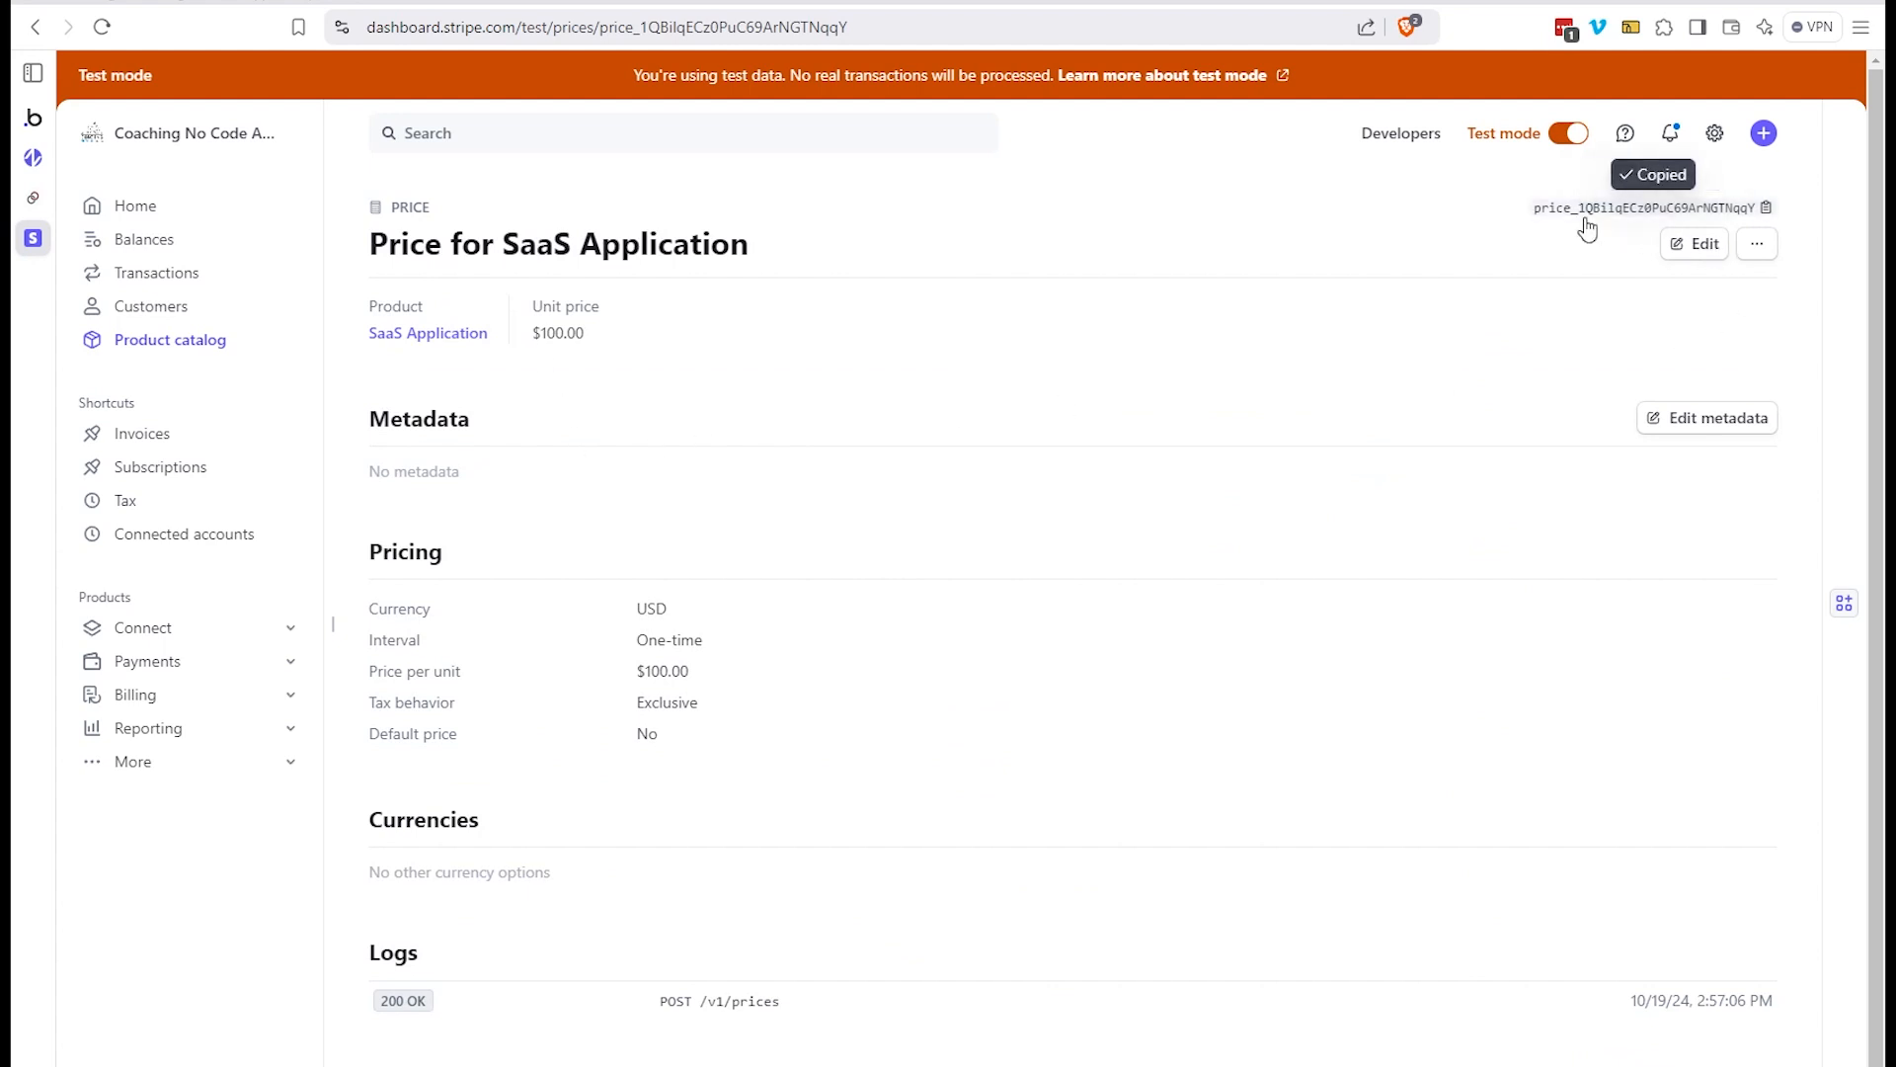
left_click_drag(660, 39, 817, 326)
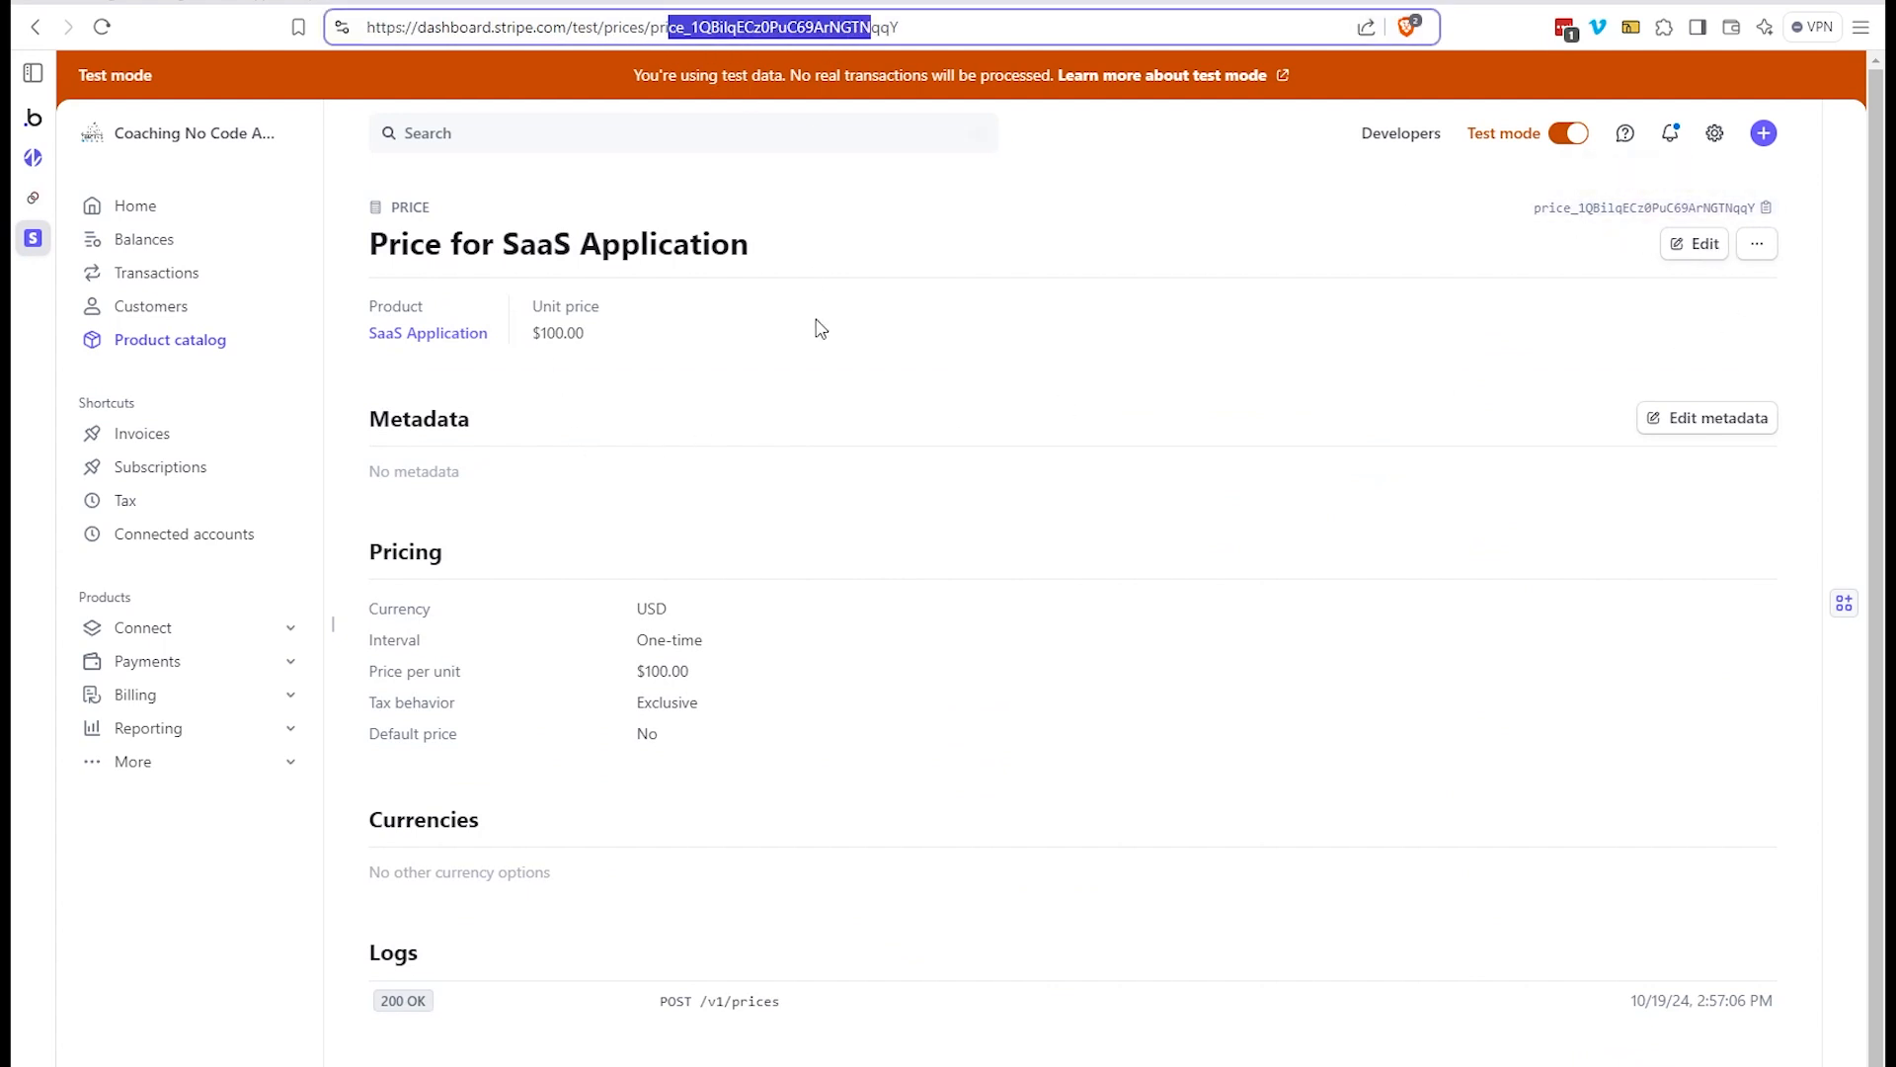
left_click(851, 393)
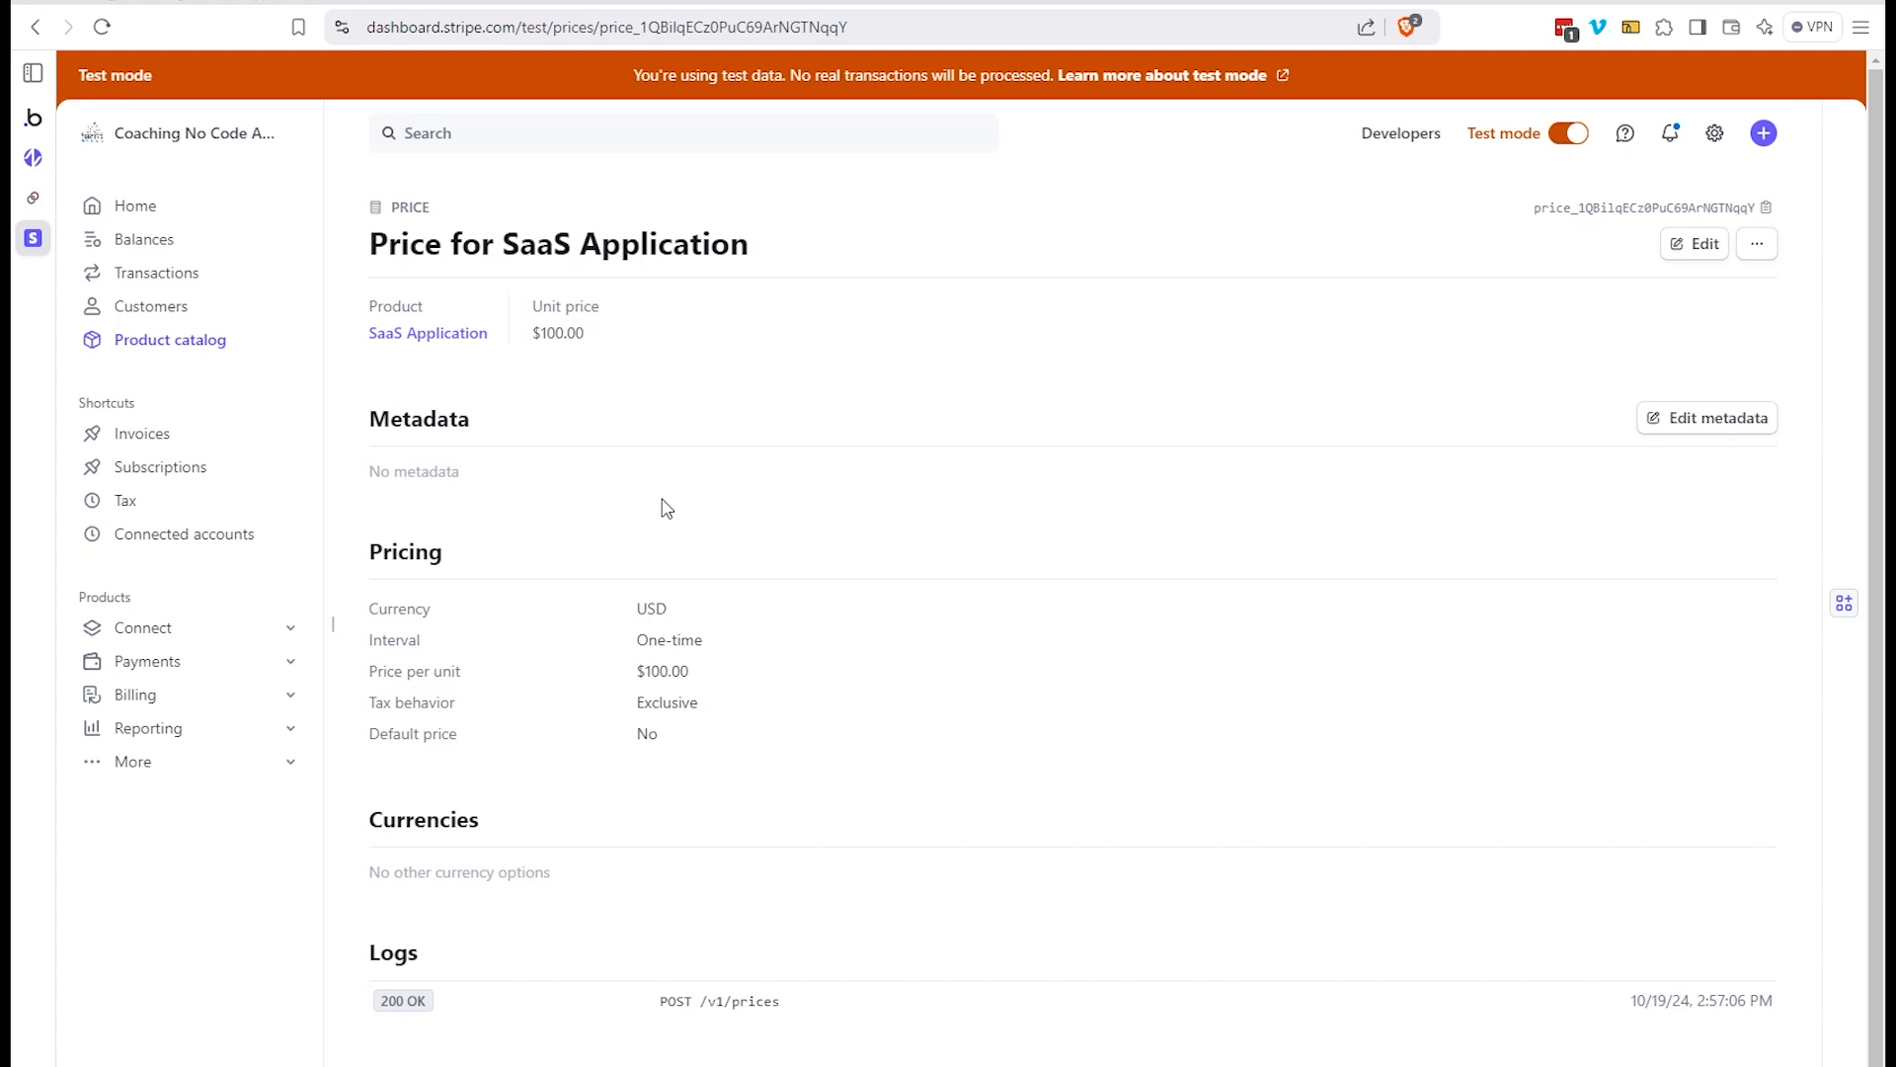
left_click(450, 334)
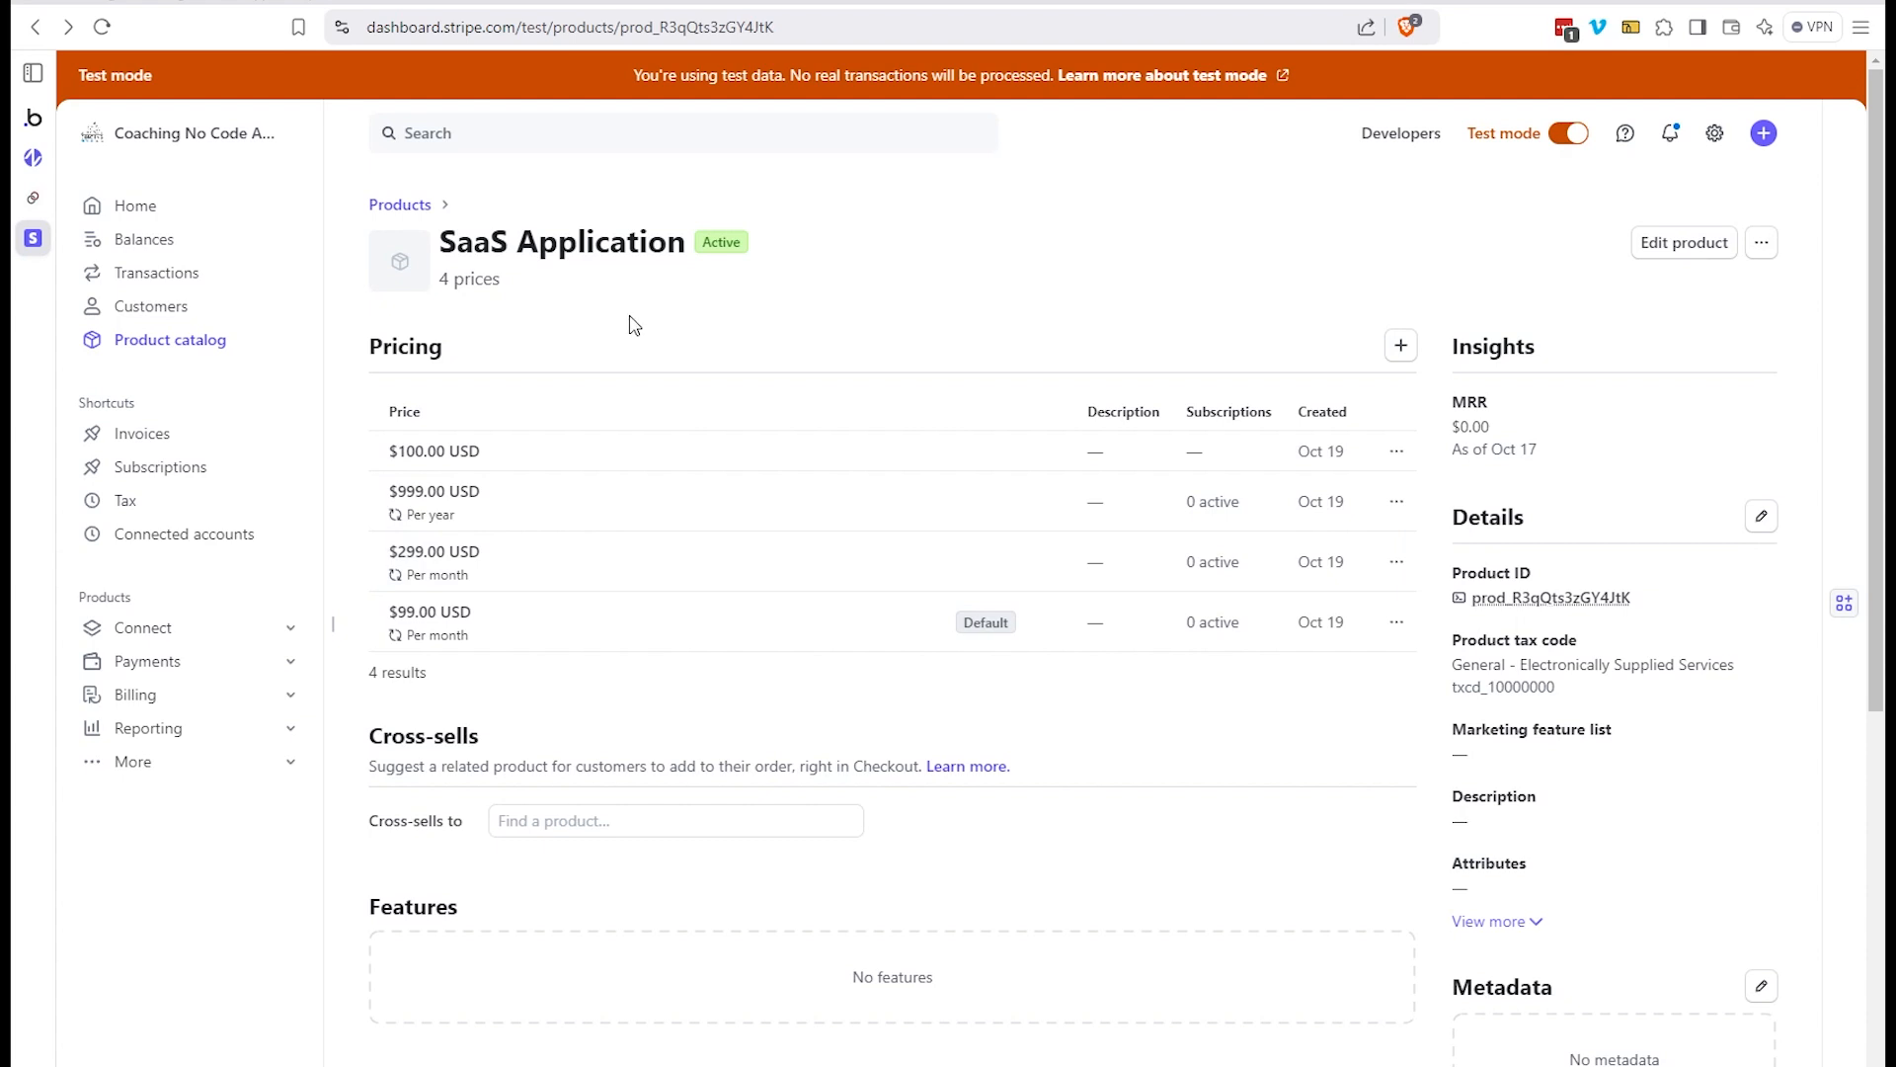
Compare the plan tiers on the Interio and Zoidii pricing pages, then return to the product in Stripe
left_click(43, 198)
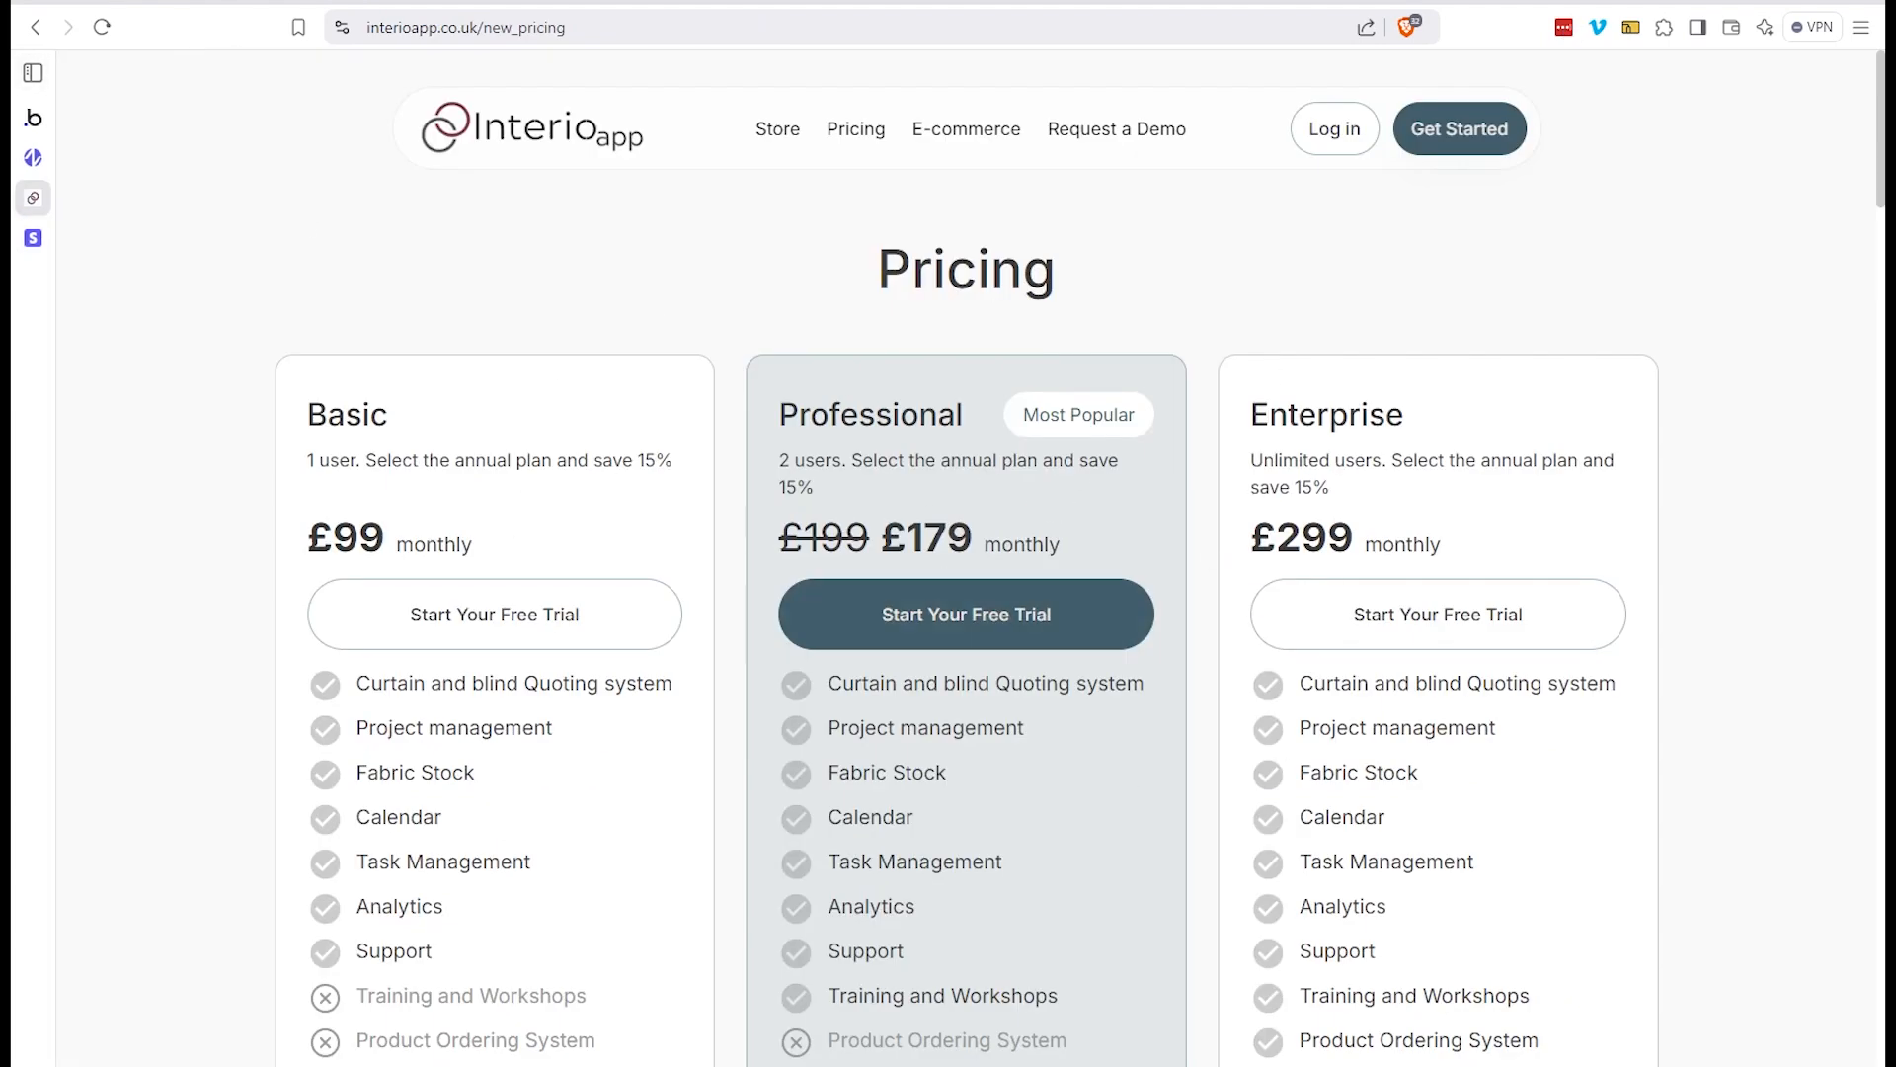
left_click(54, 158)
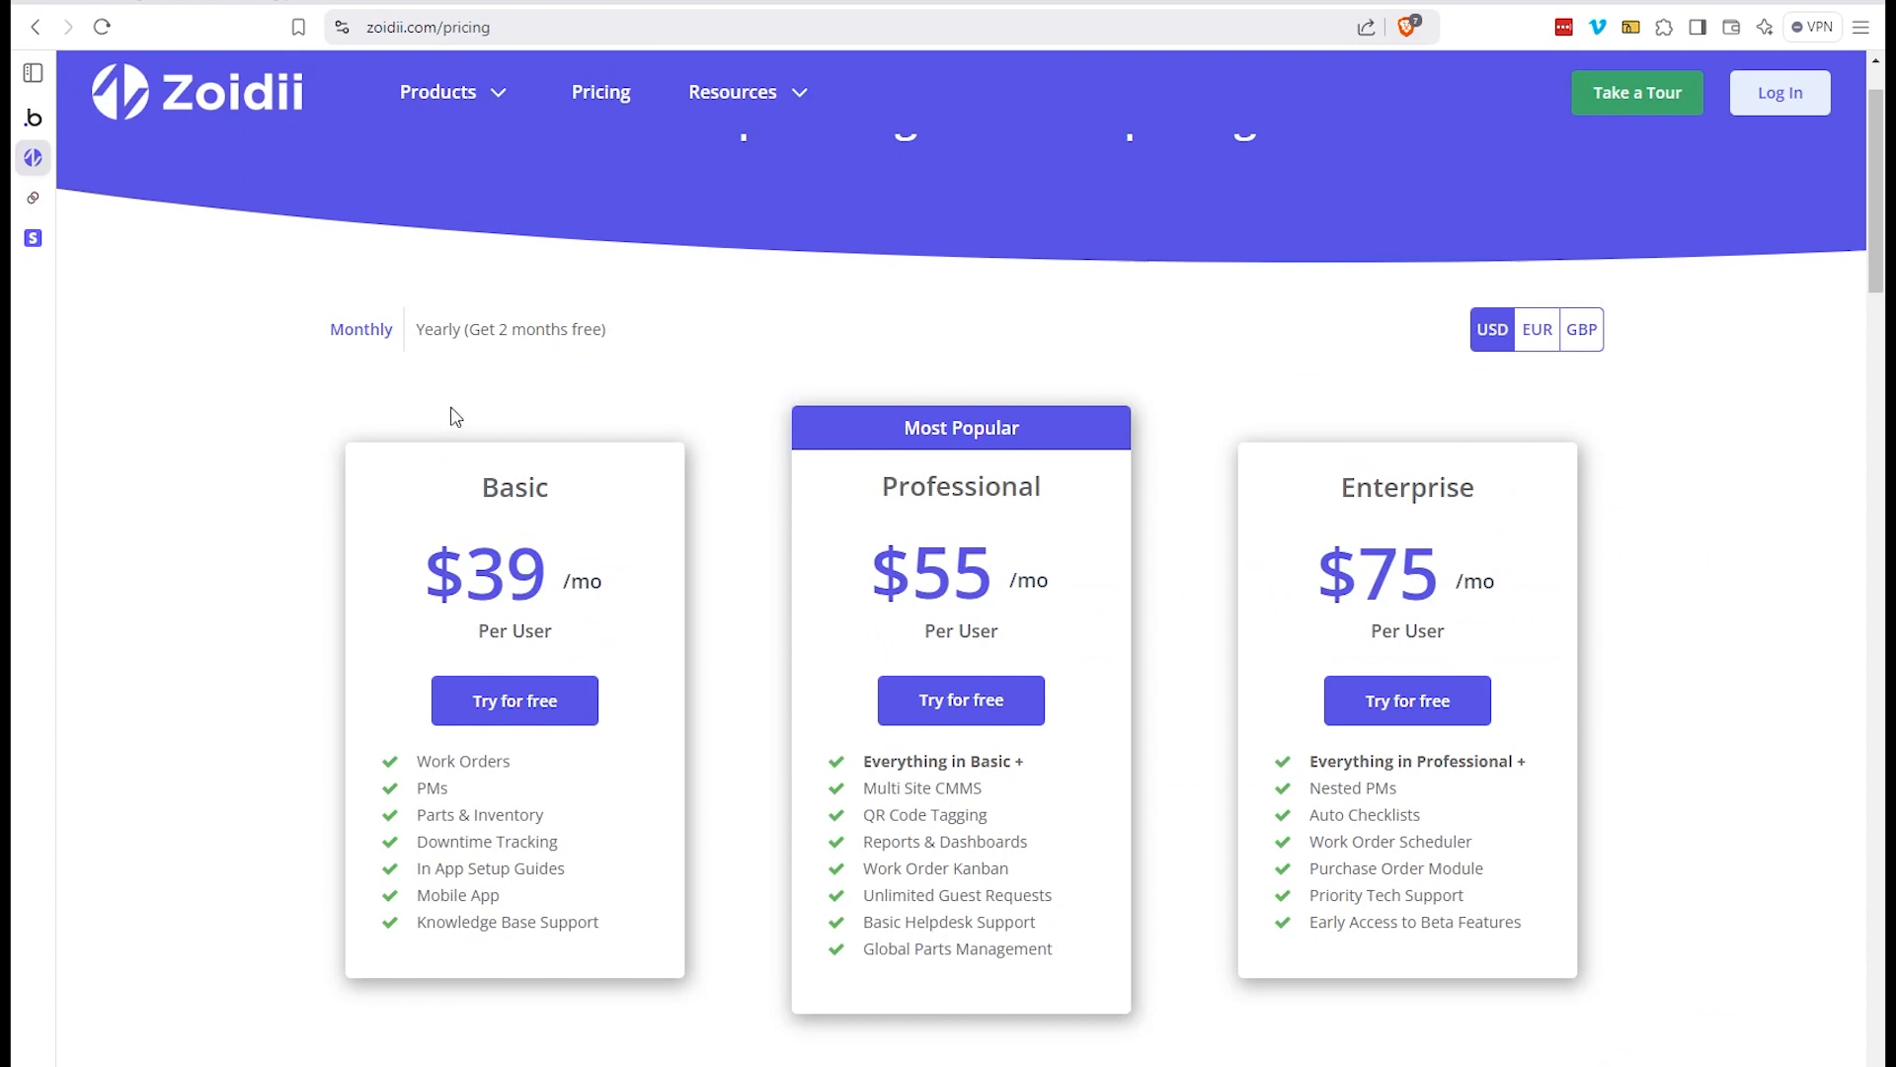
left_click(50, 129)
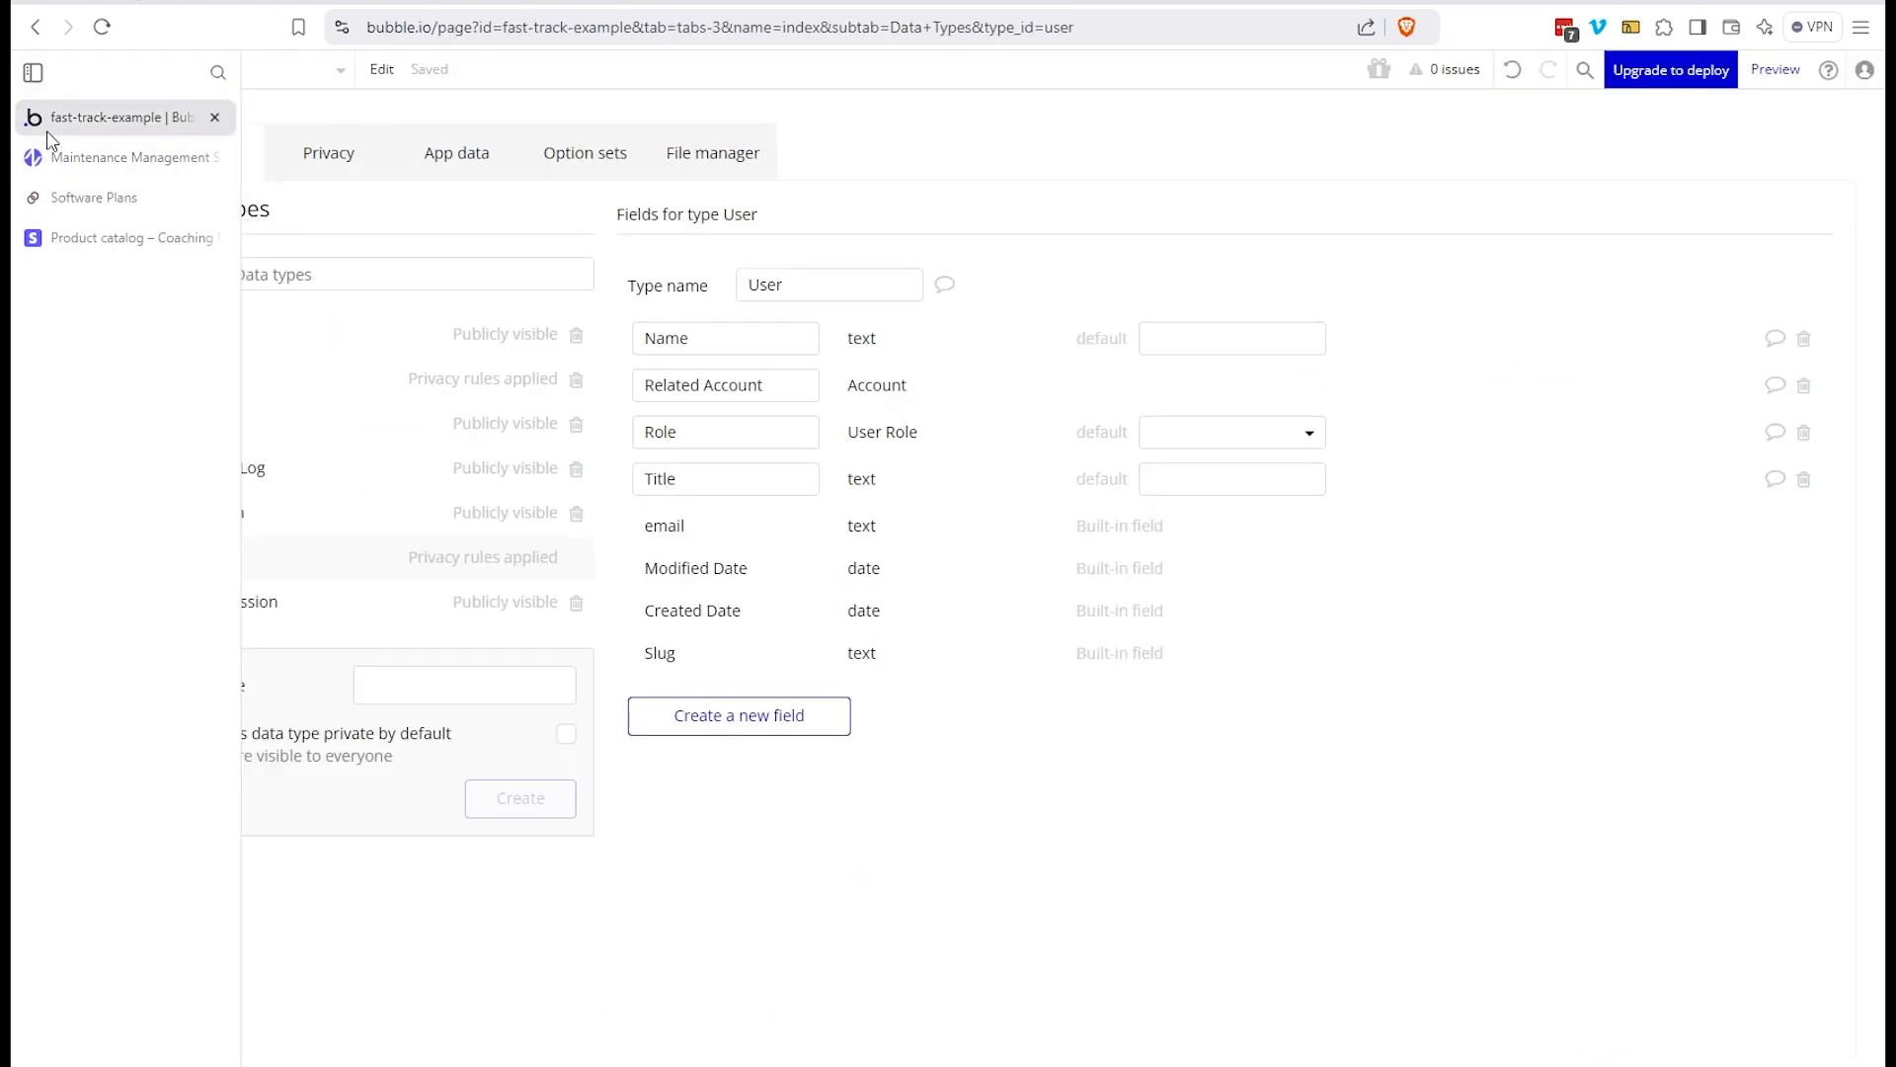
left_click(68, 245)
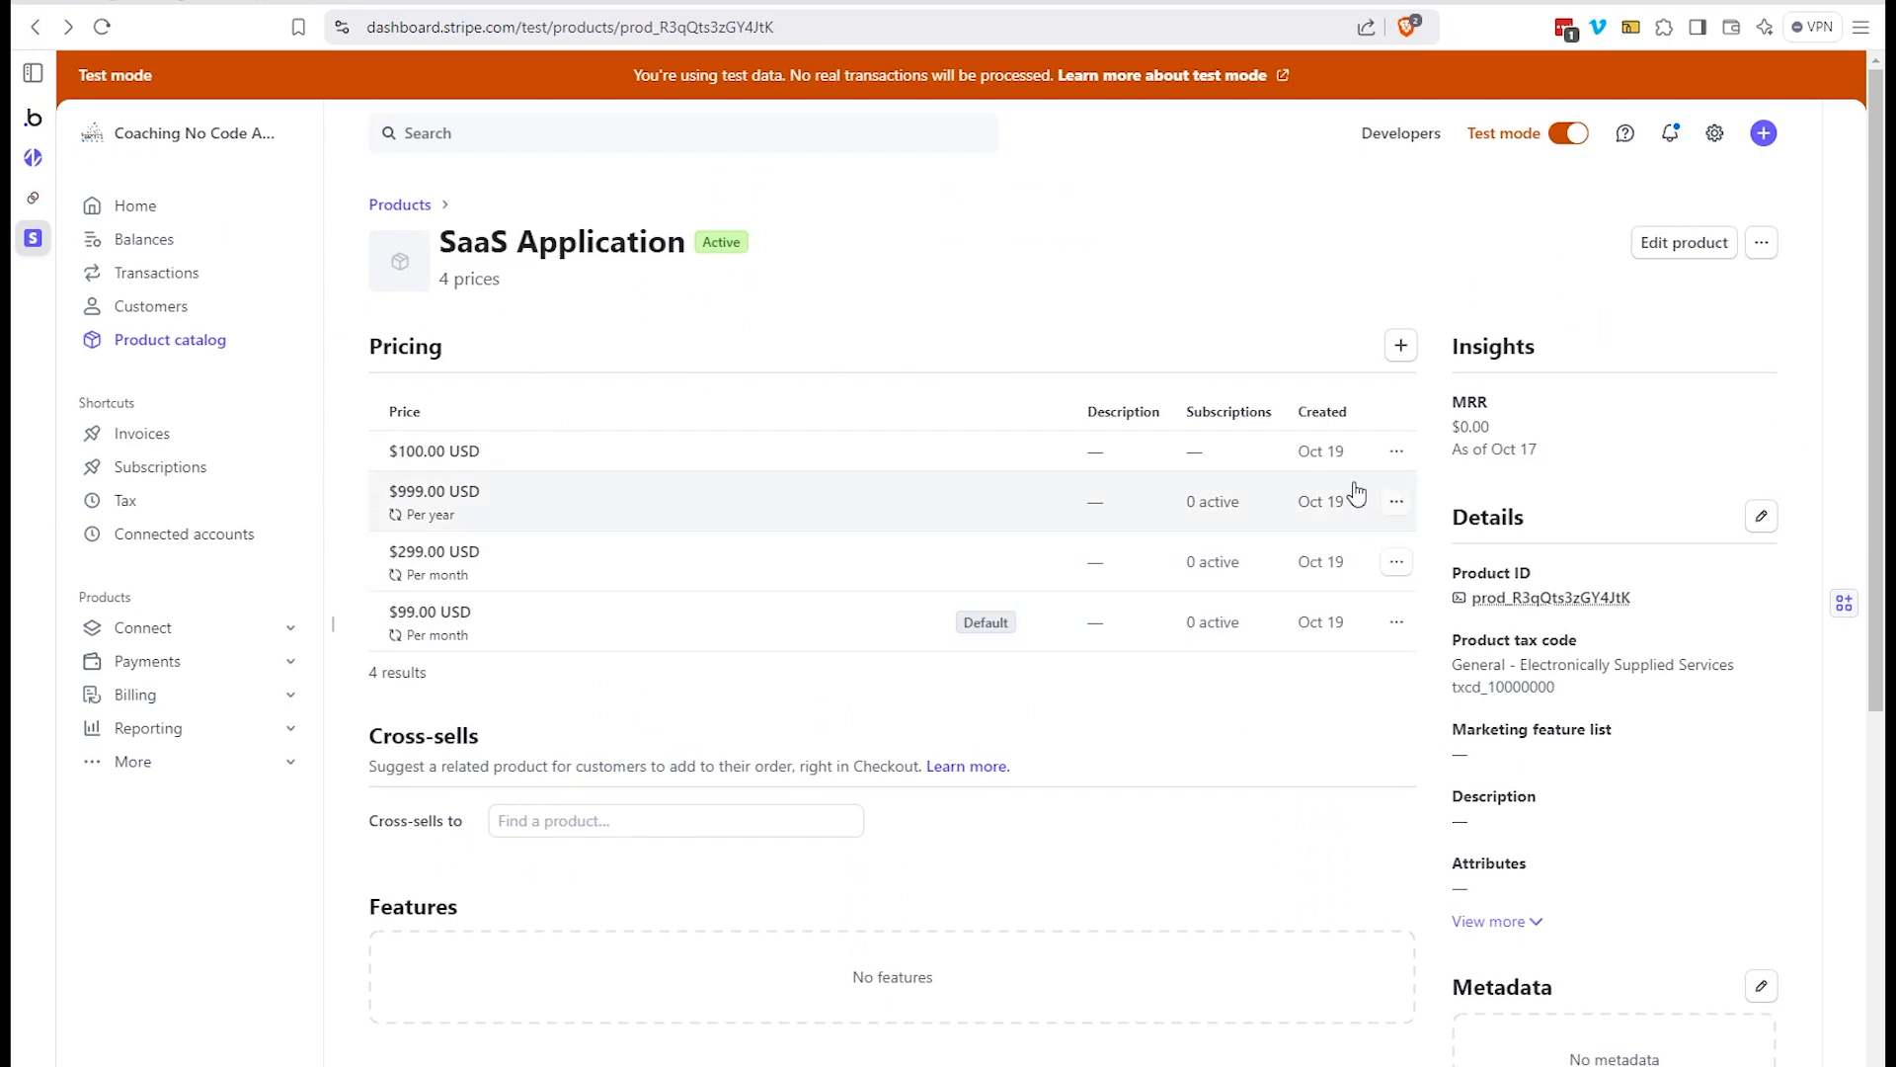
Create a new pricing table from the 99 USD monthly price and include the 999 USD yearly price in it
left_click(1397, 623)
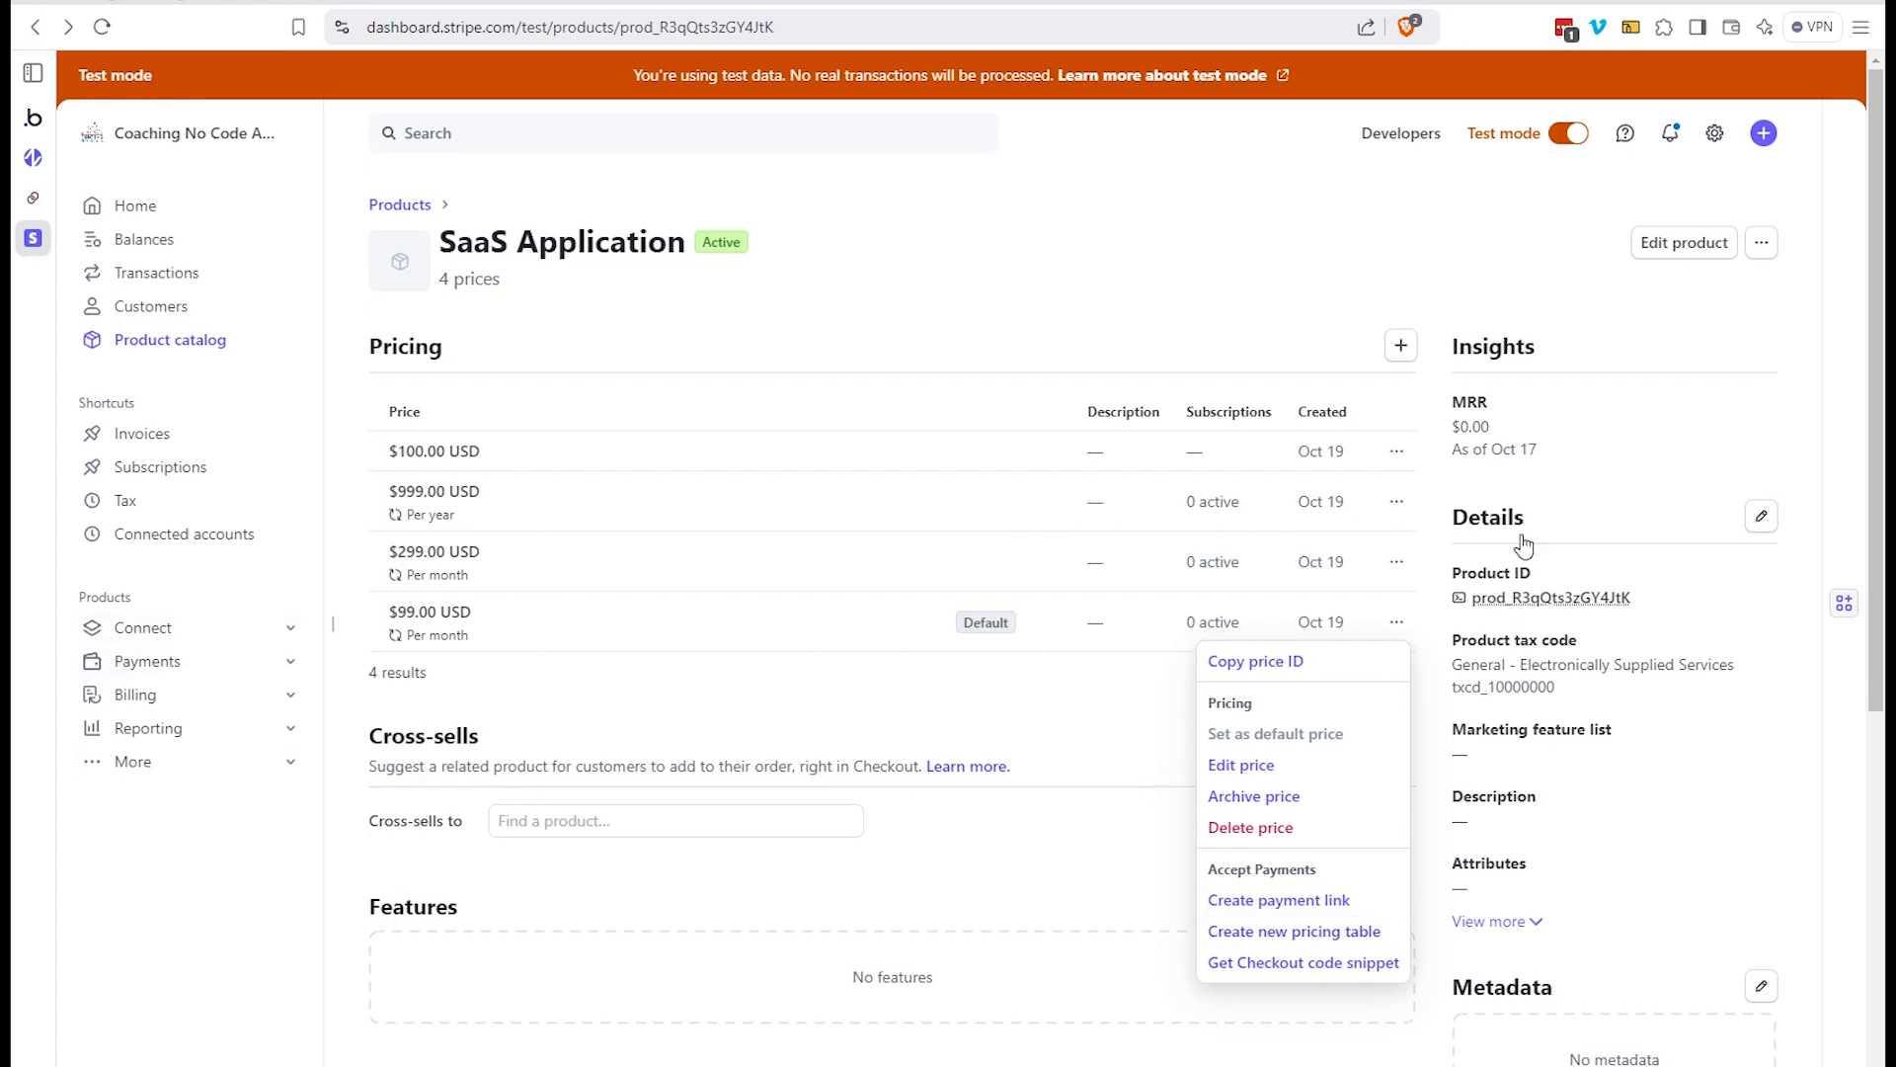
left_click(1265, 942)
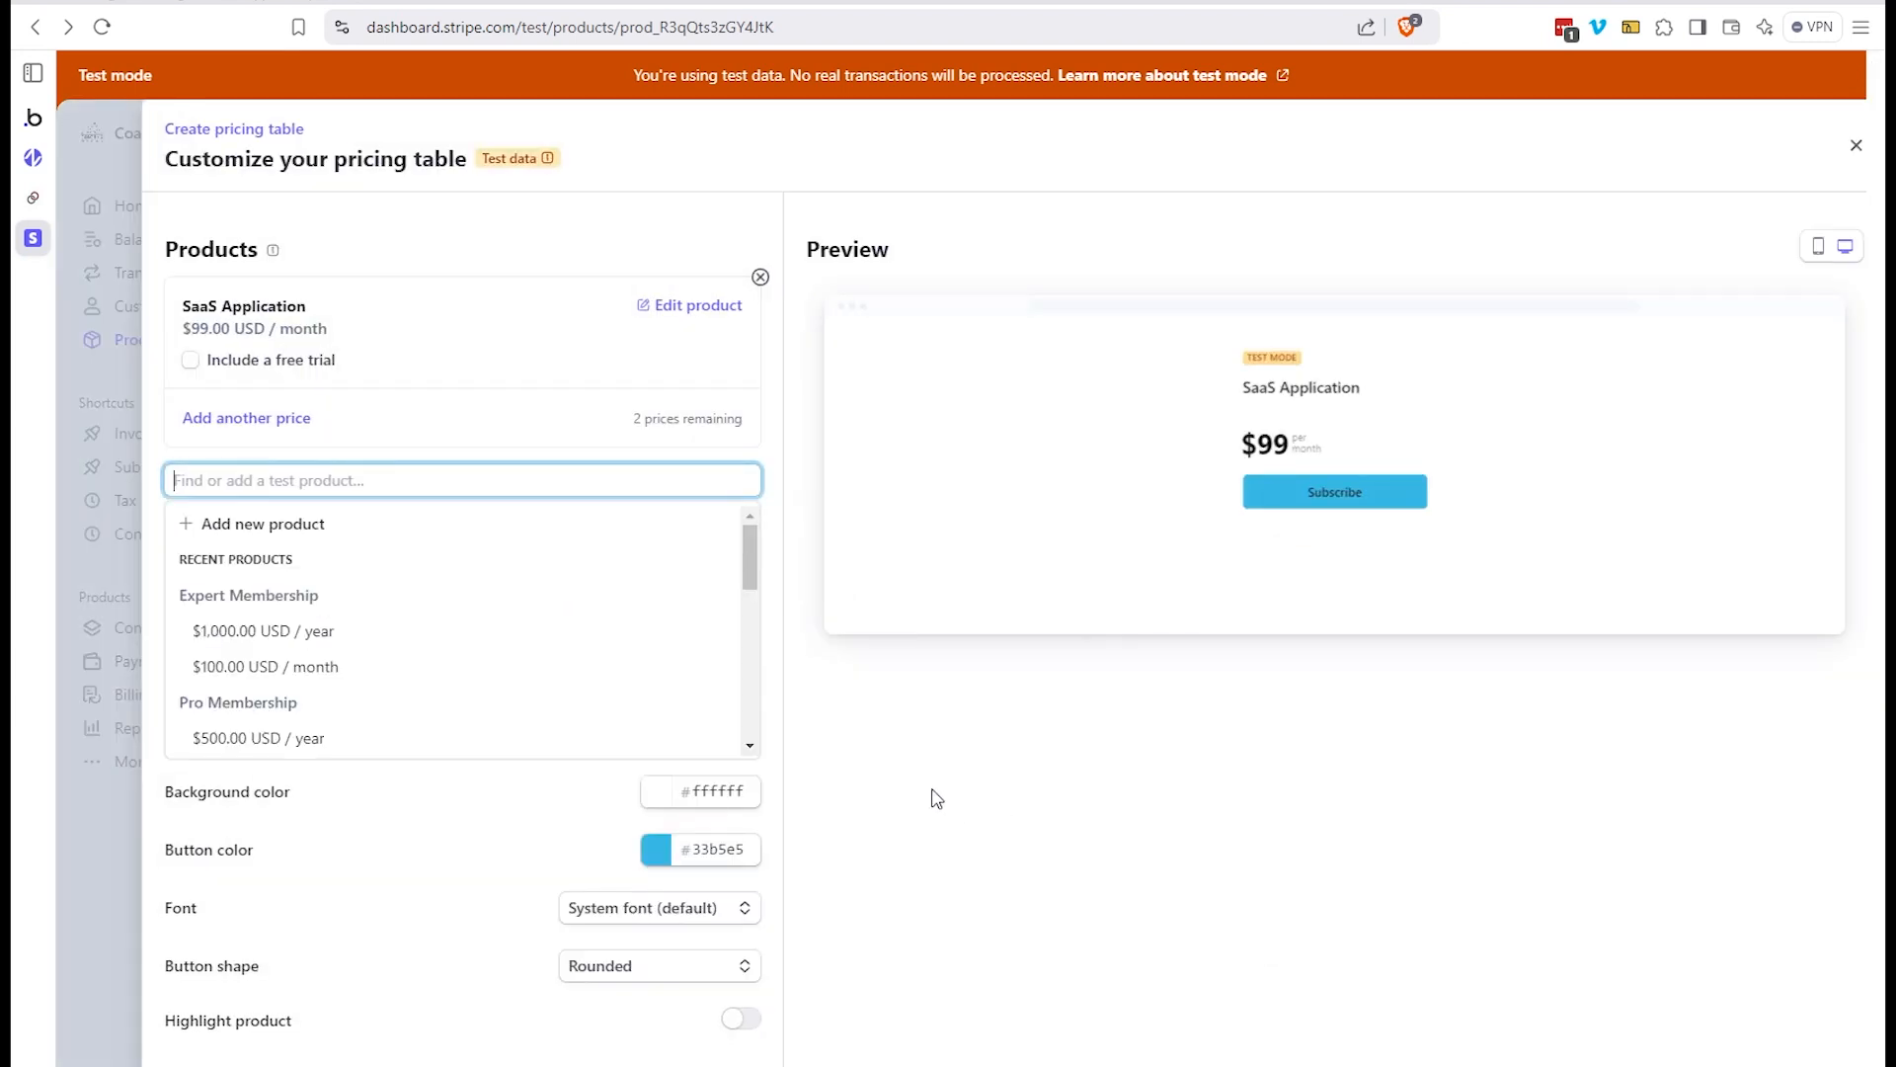
left_click(257, 423)
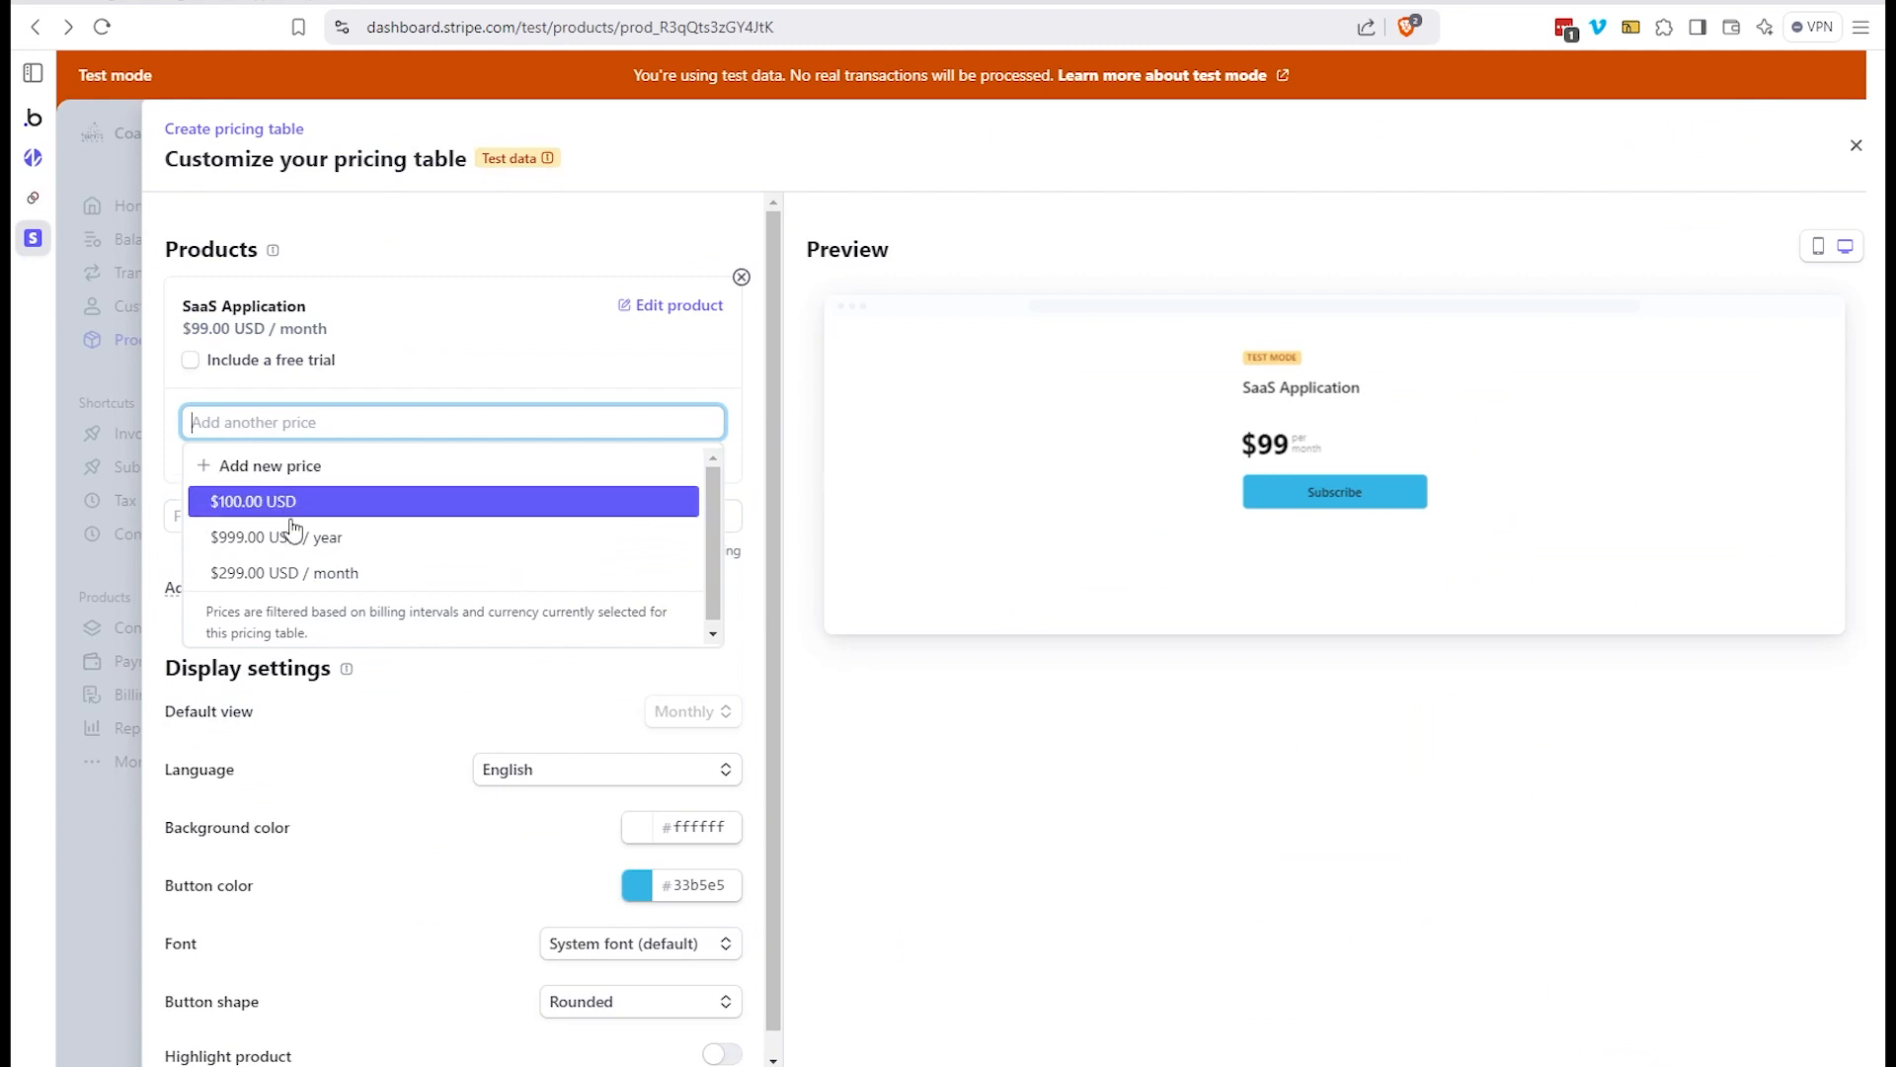
left_click(273, 549)
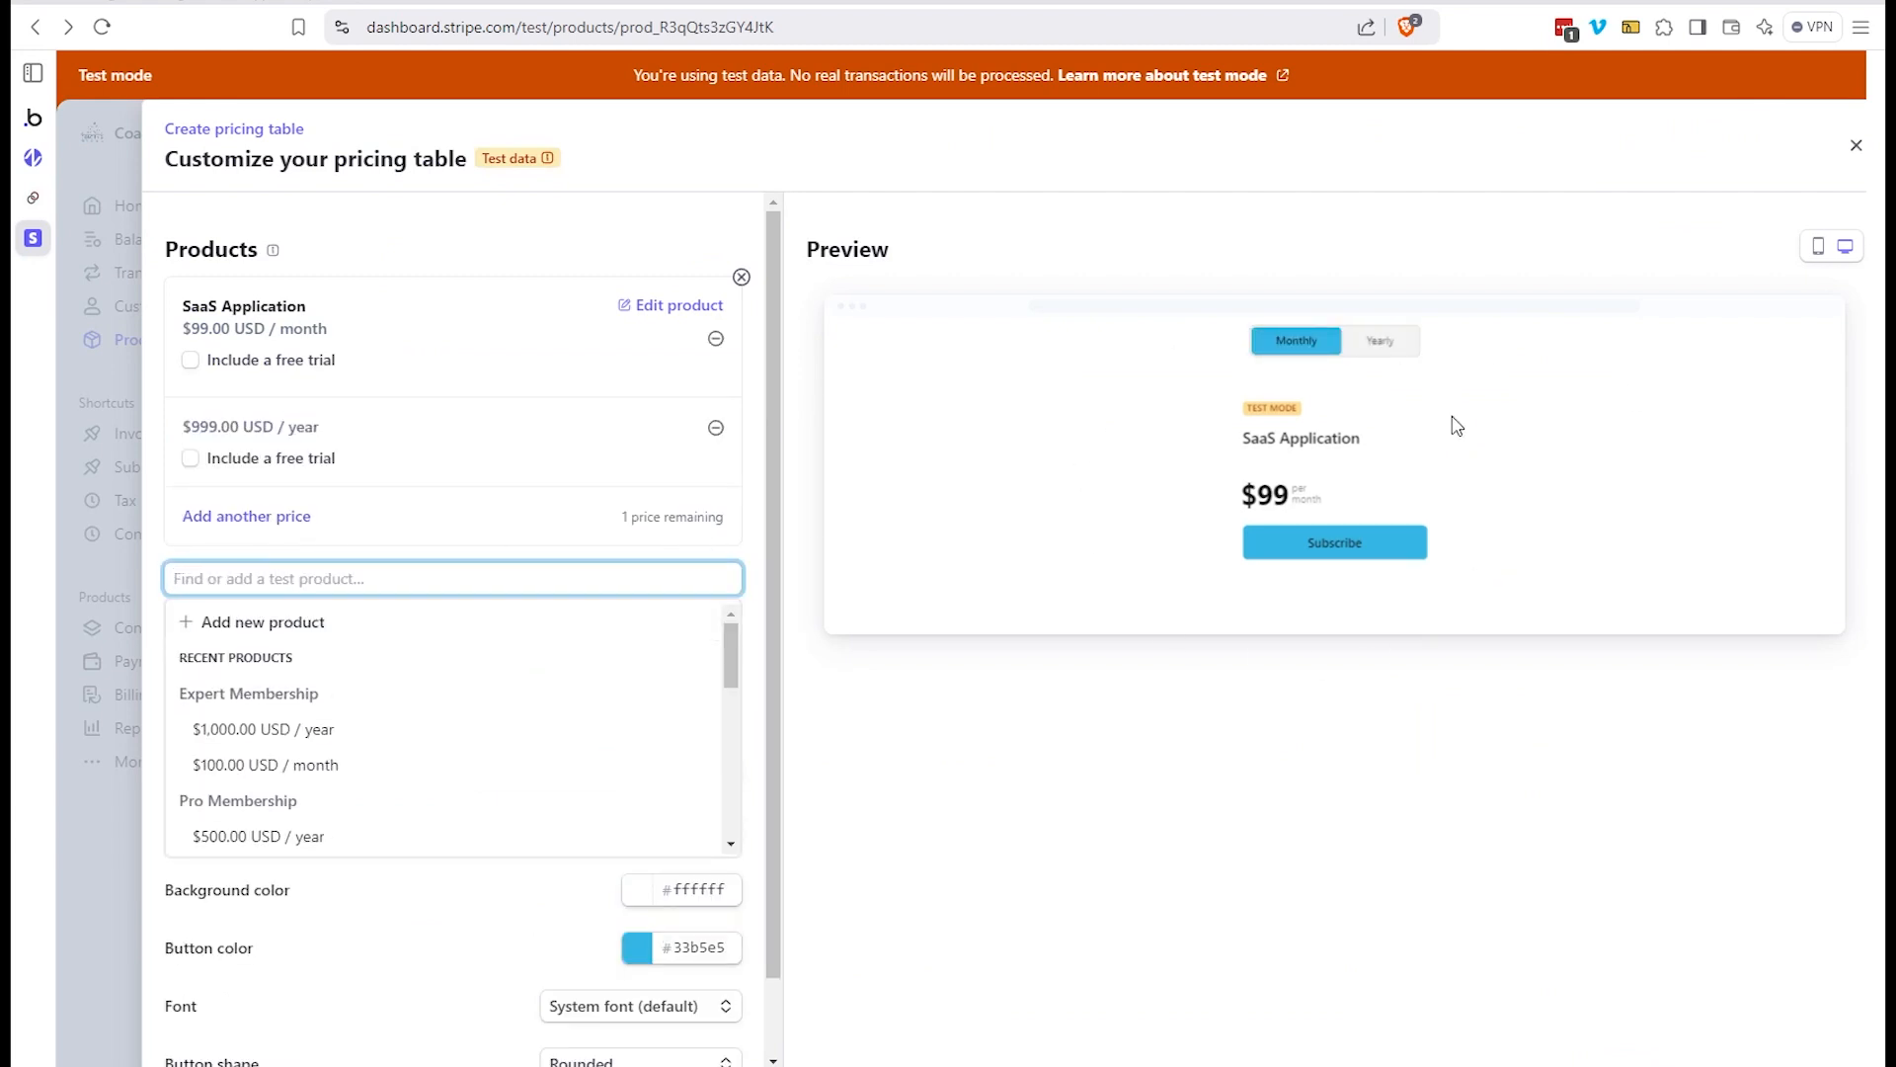
Compare the monthly and yearly views in the pricing table preview and review the display settings
left_click(1375, 352)
left_click(1319, 358)
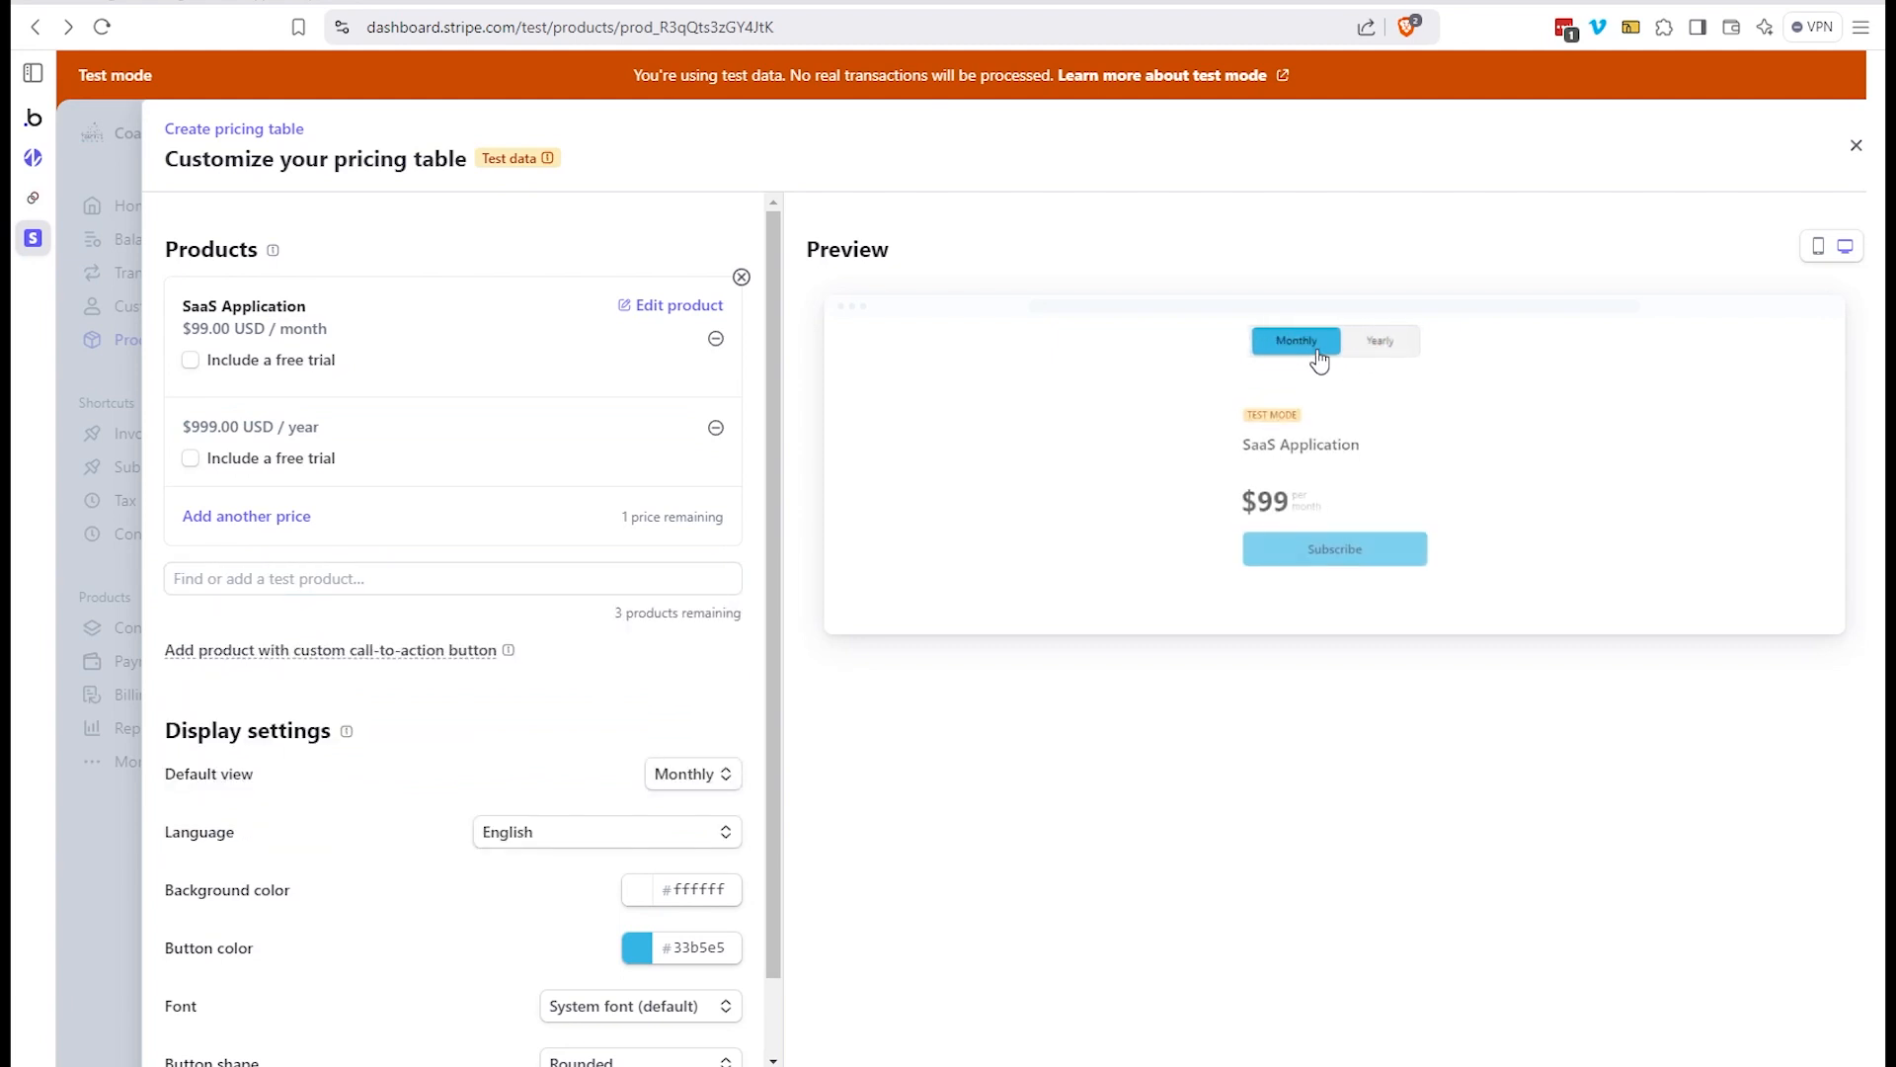
left_click(1402, 356)
left_click(1330, 358)
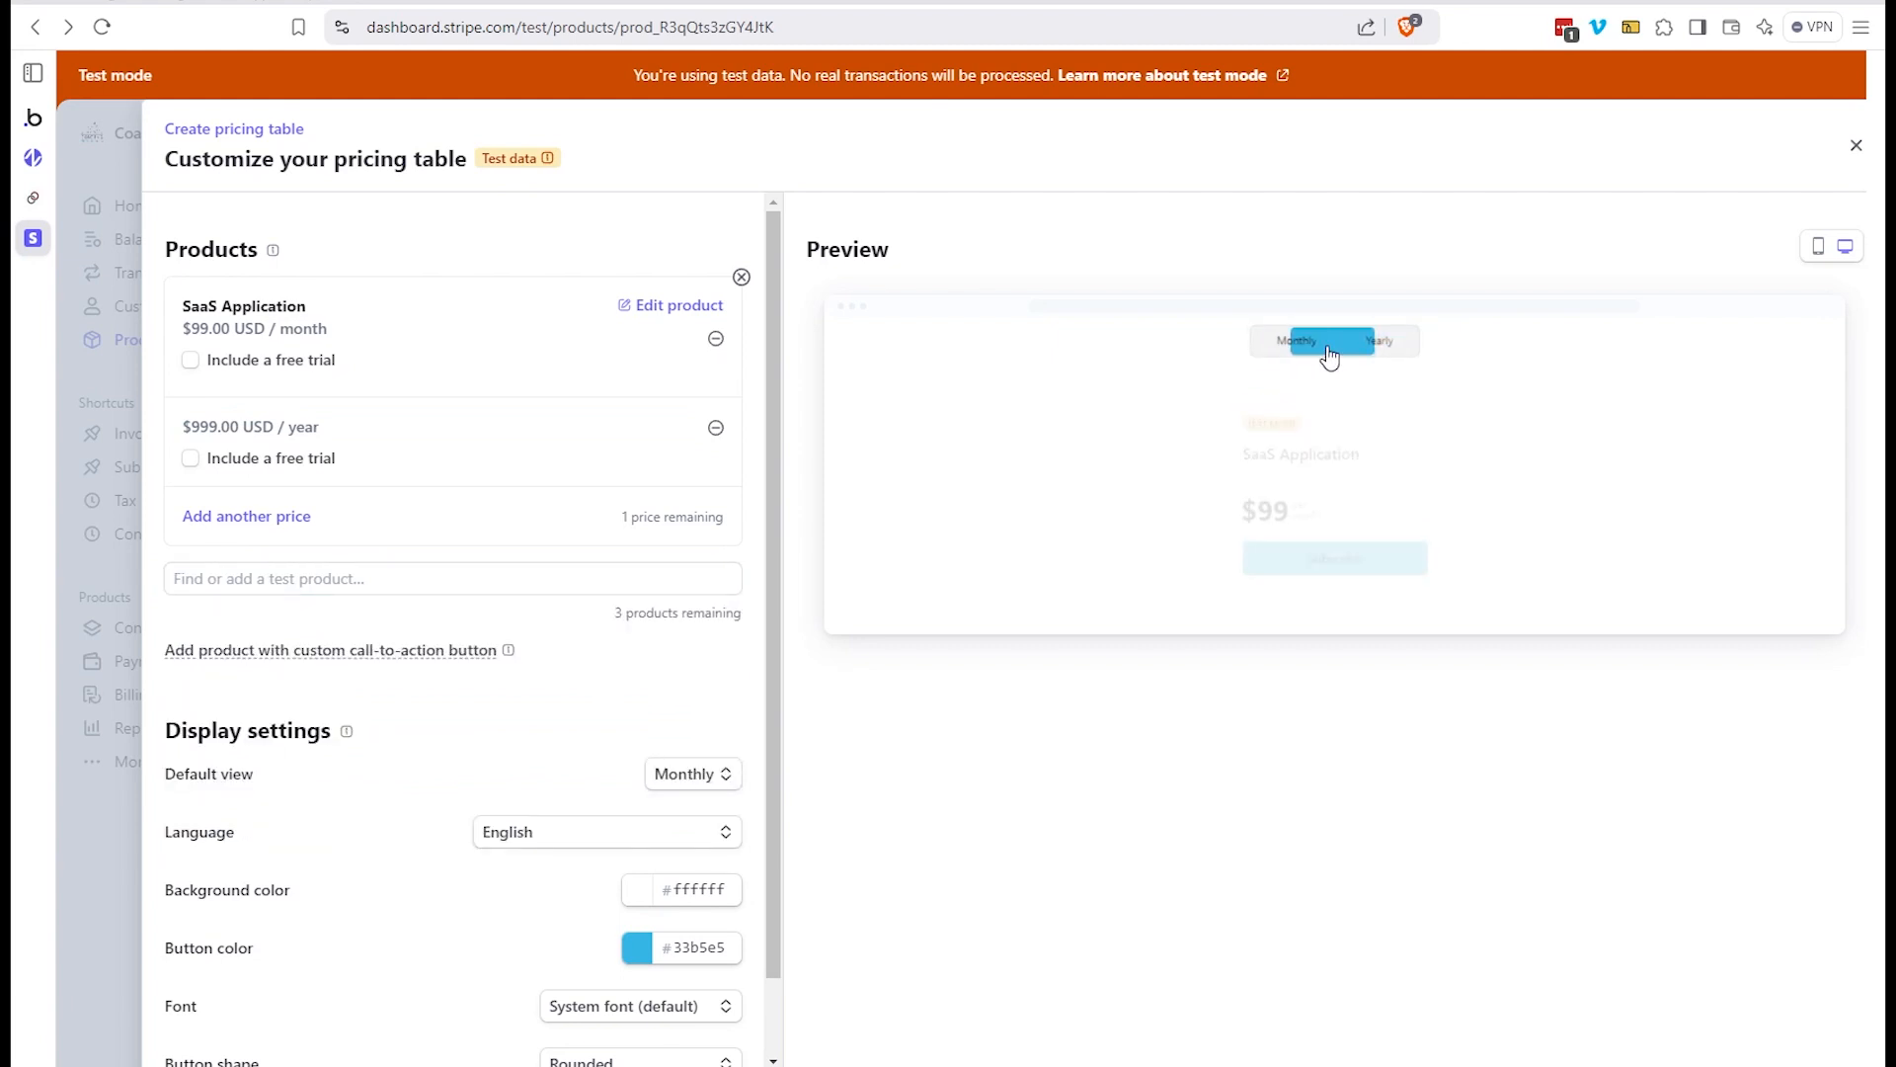
left_click(1388, 356)
left_click(1299, 356)
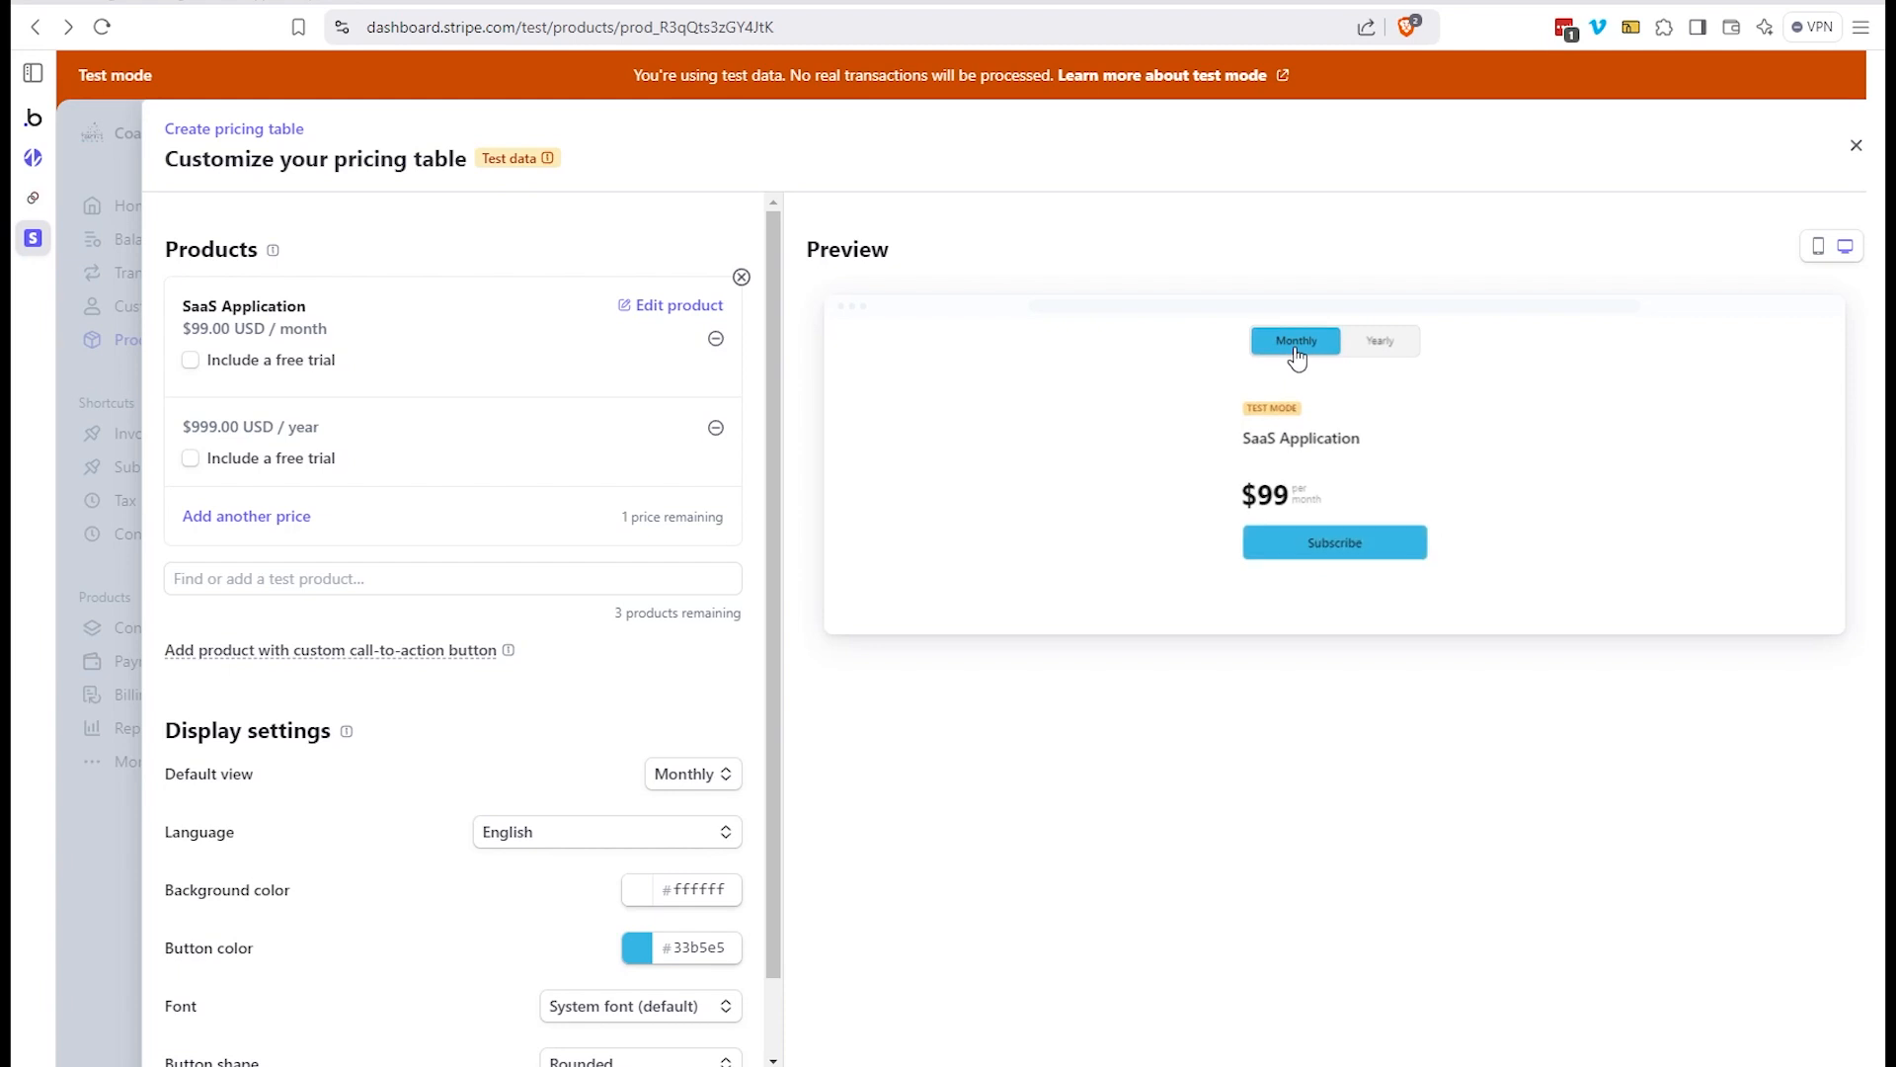
scroll(573, 766, "down", 1)
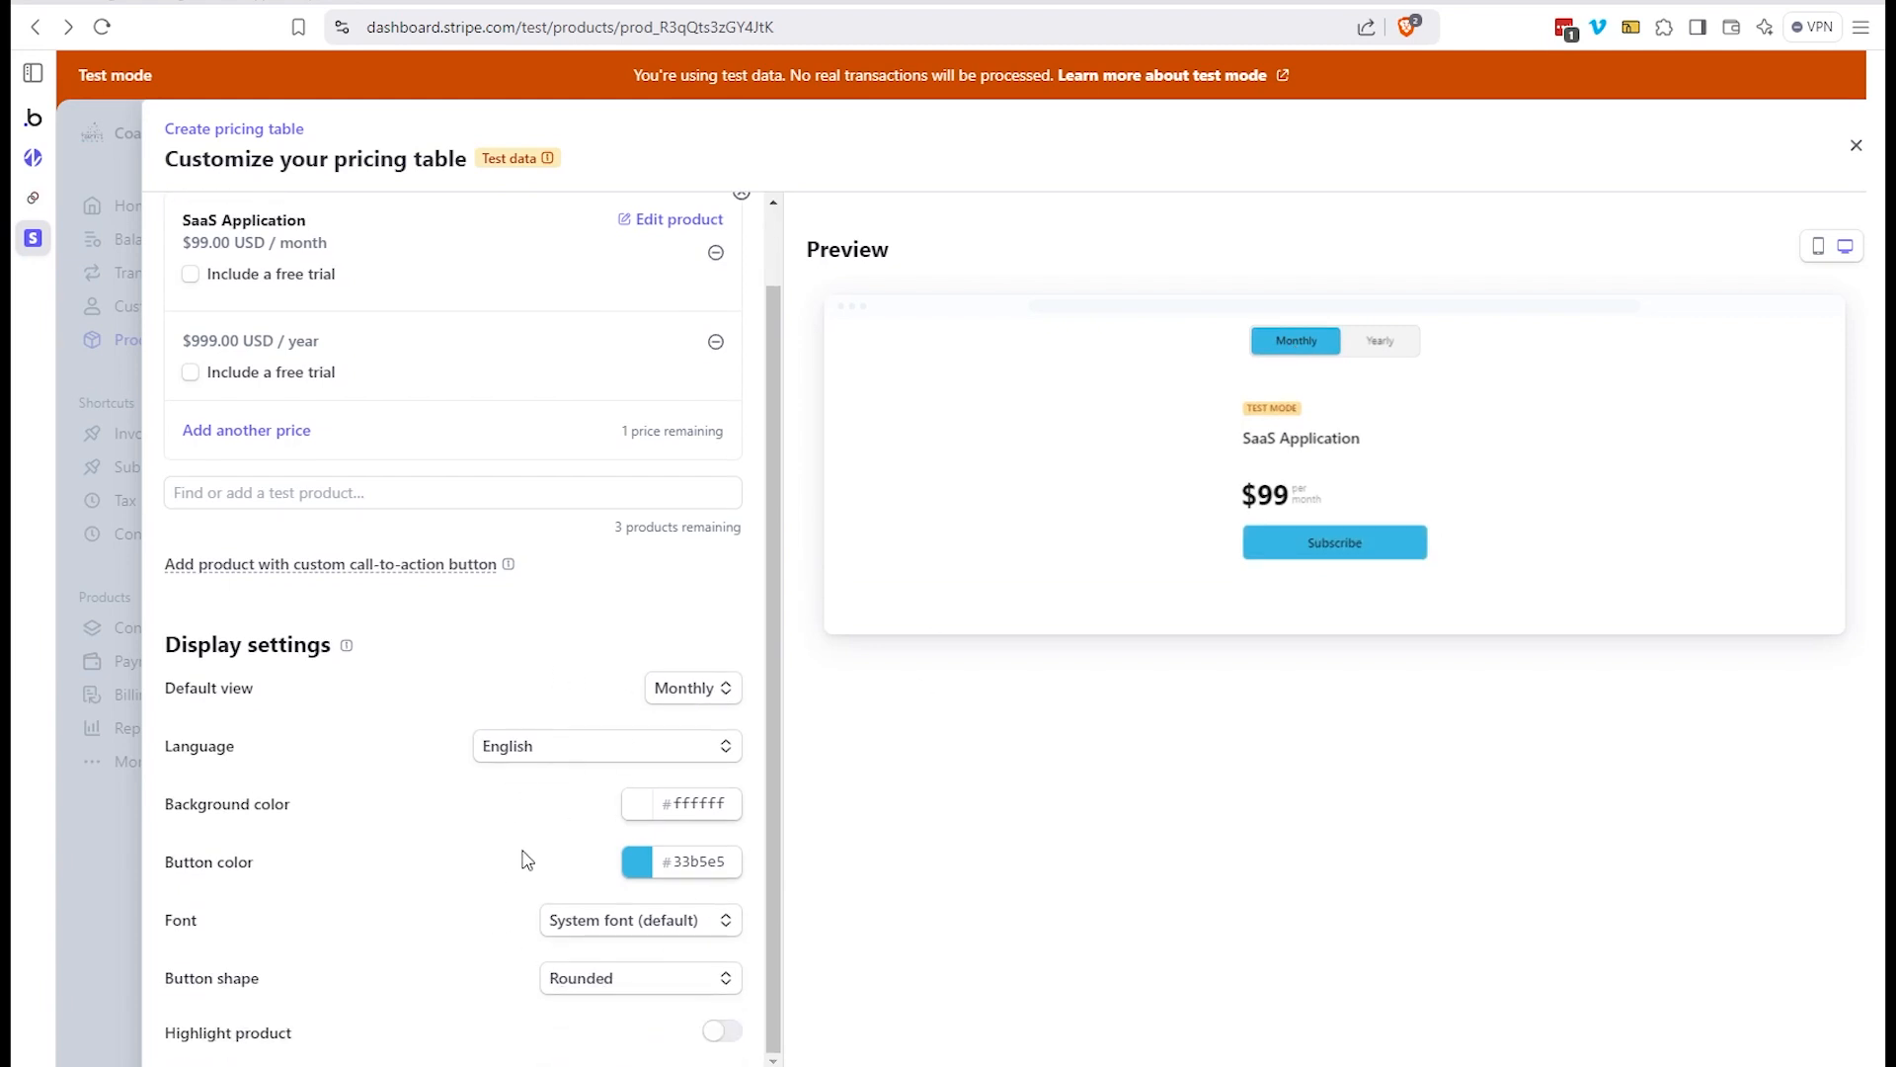
scroll(522, 859, "up", 1)
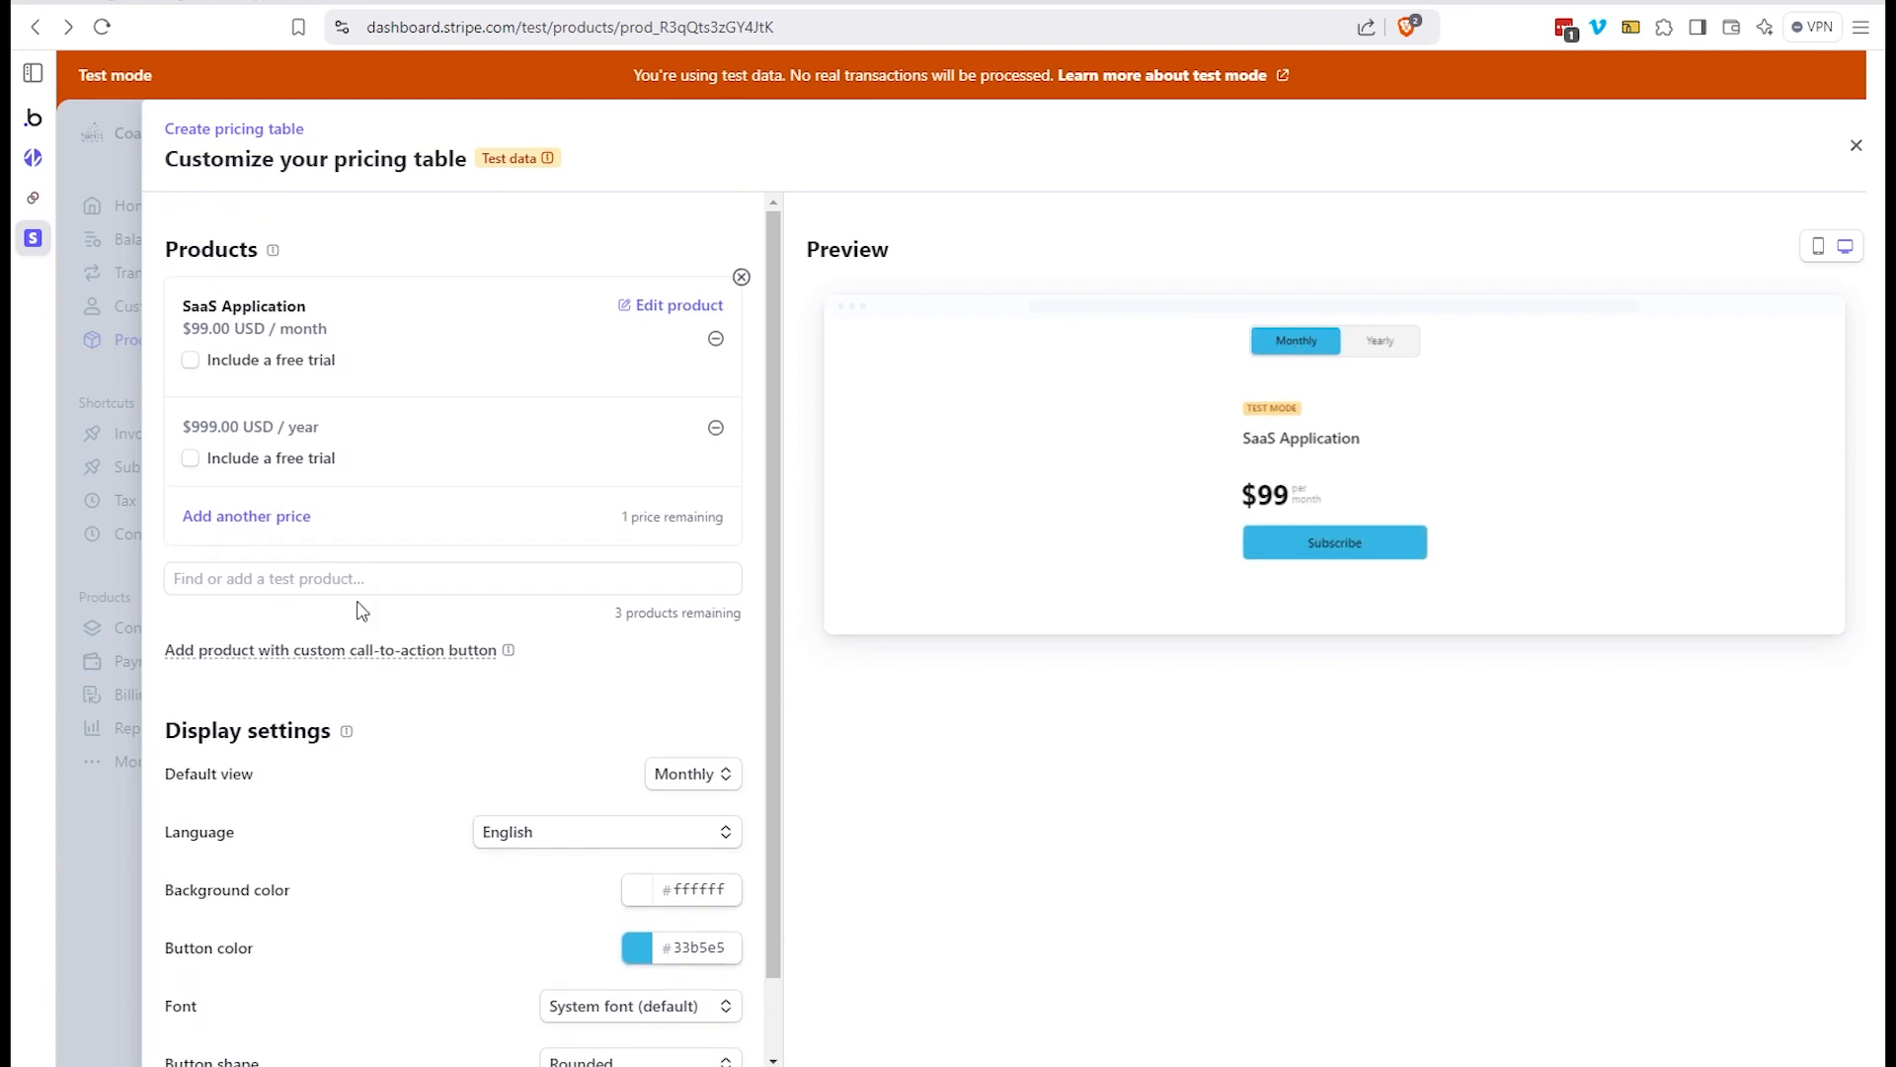
Add the 299 USD monthly price to the pricing table, finish creating it, and copy its embed code
left_click(265, 525)
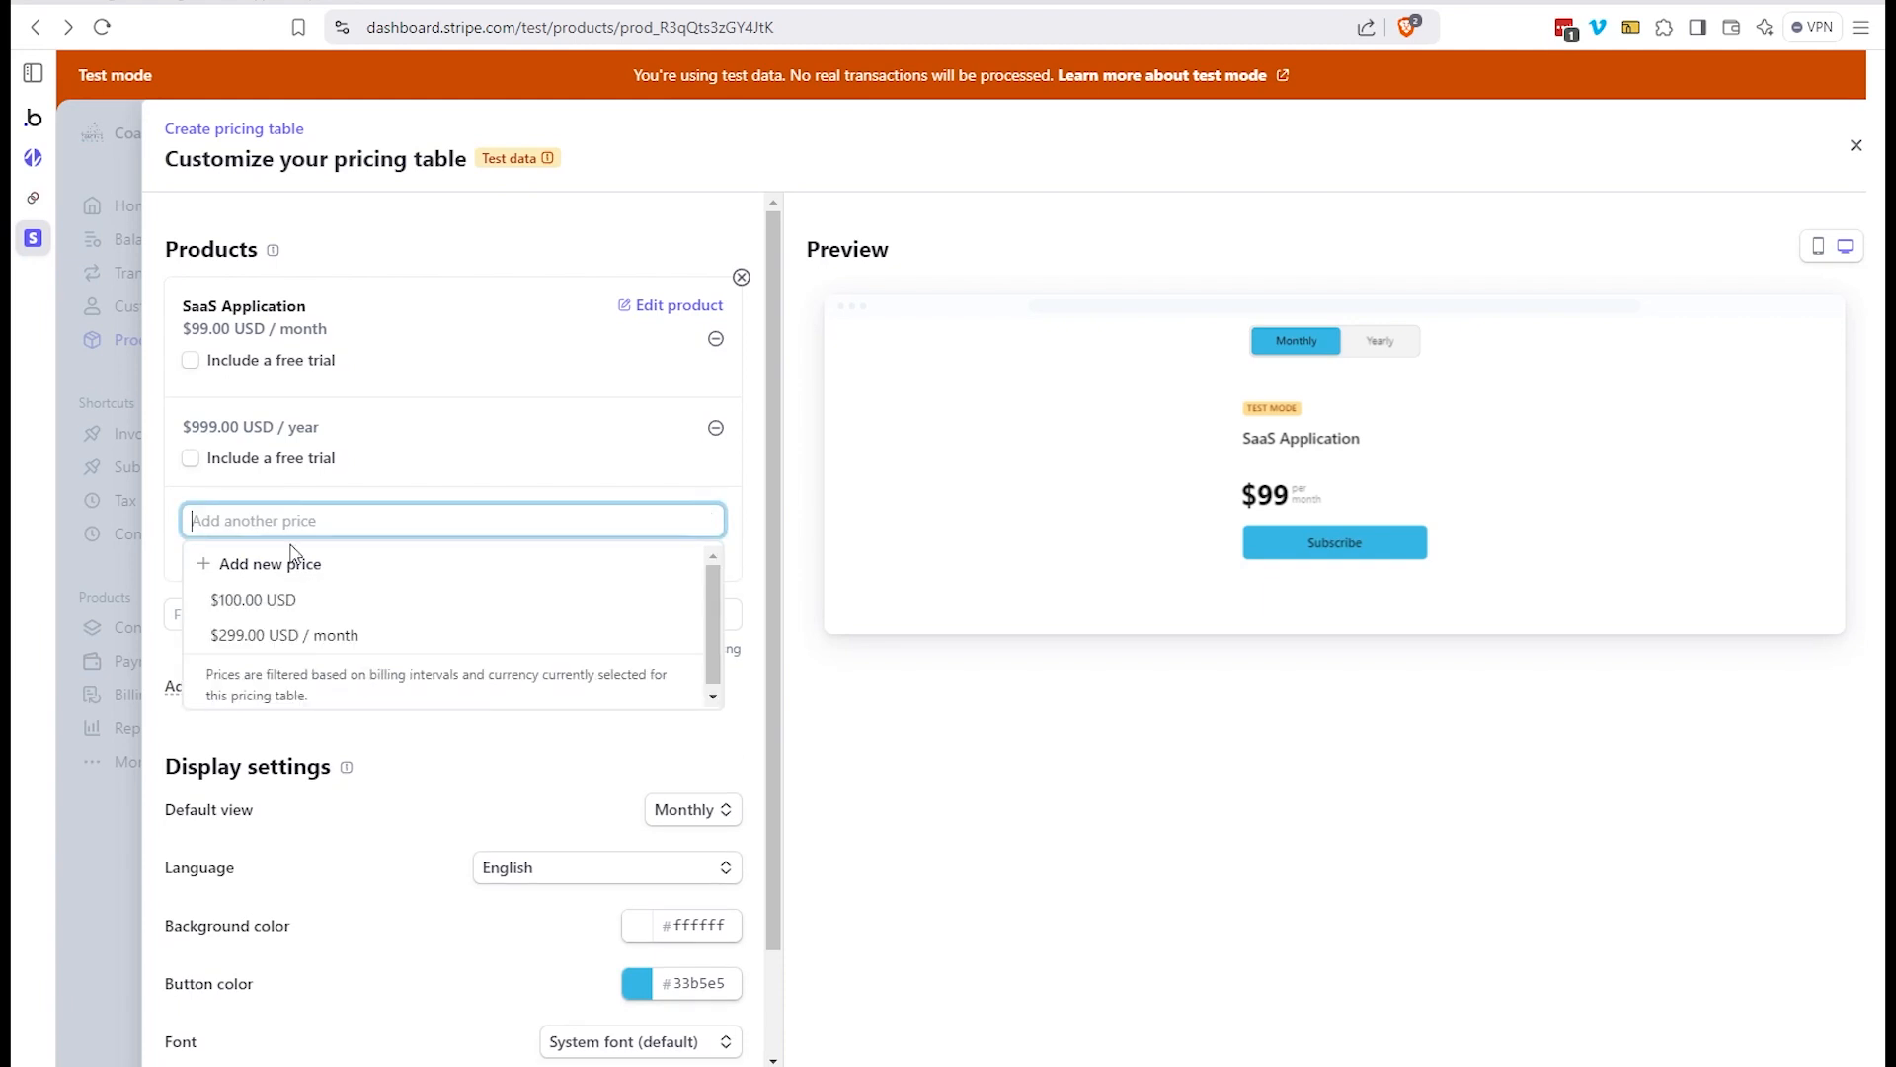
left_click(278, 640)
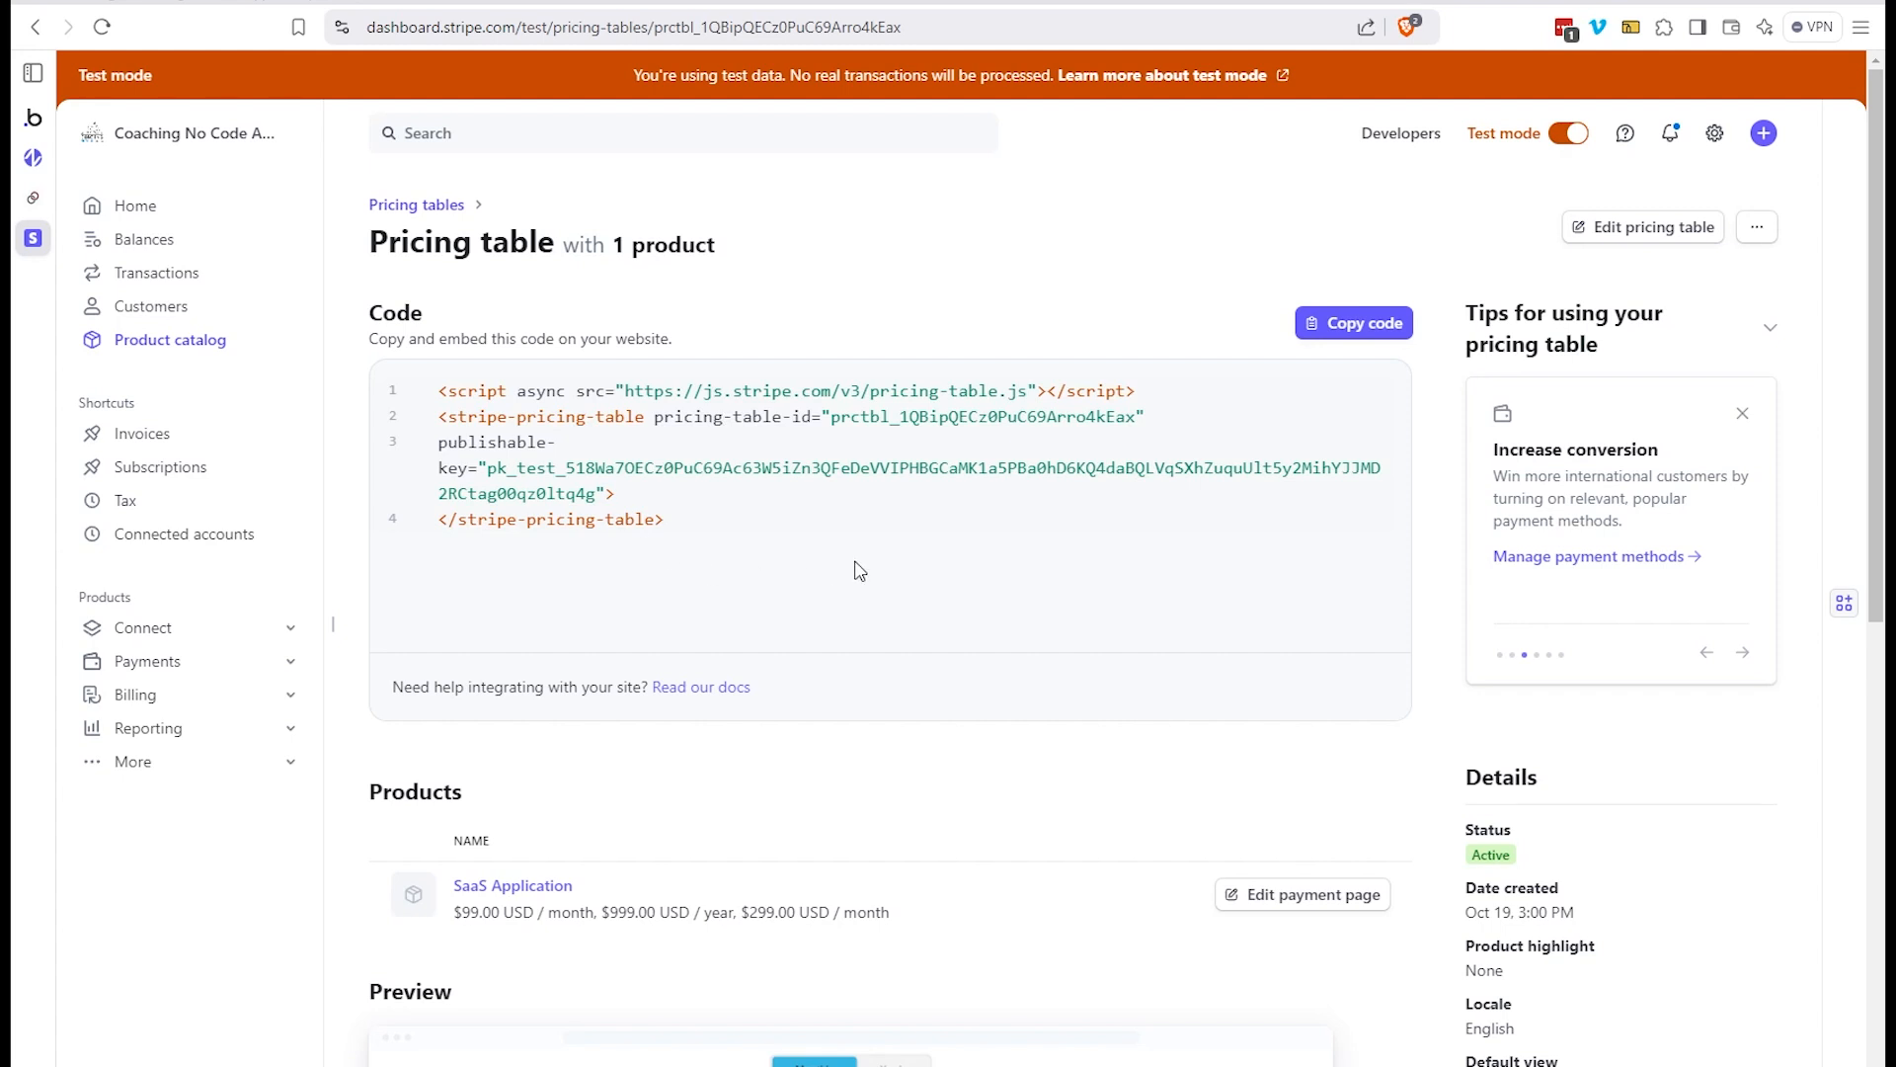
left_click(1353, 326)
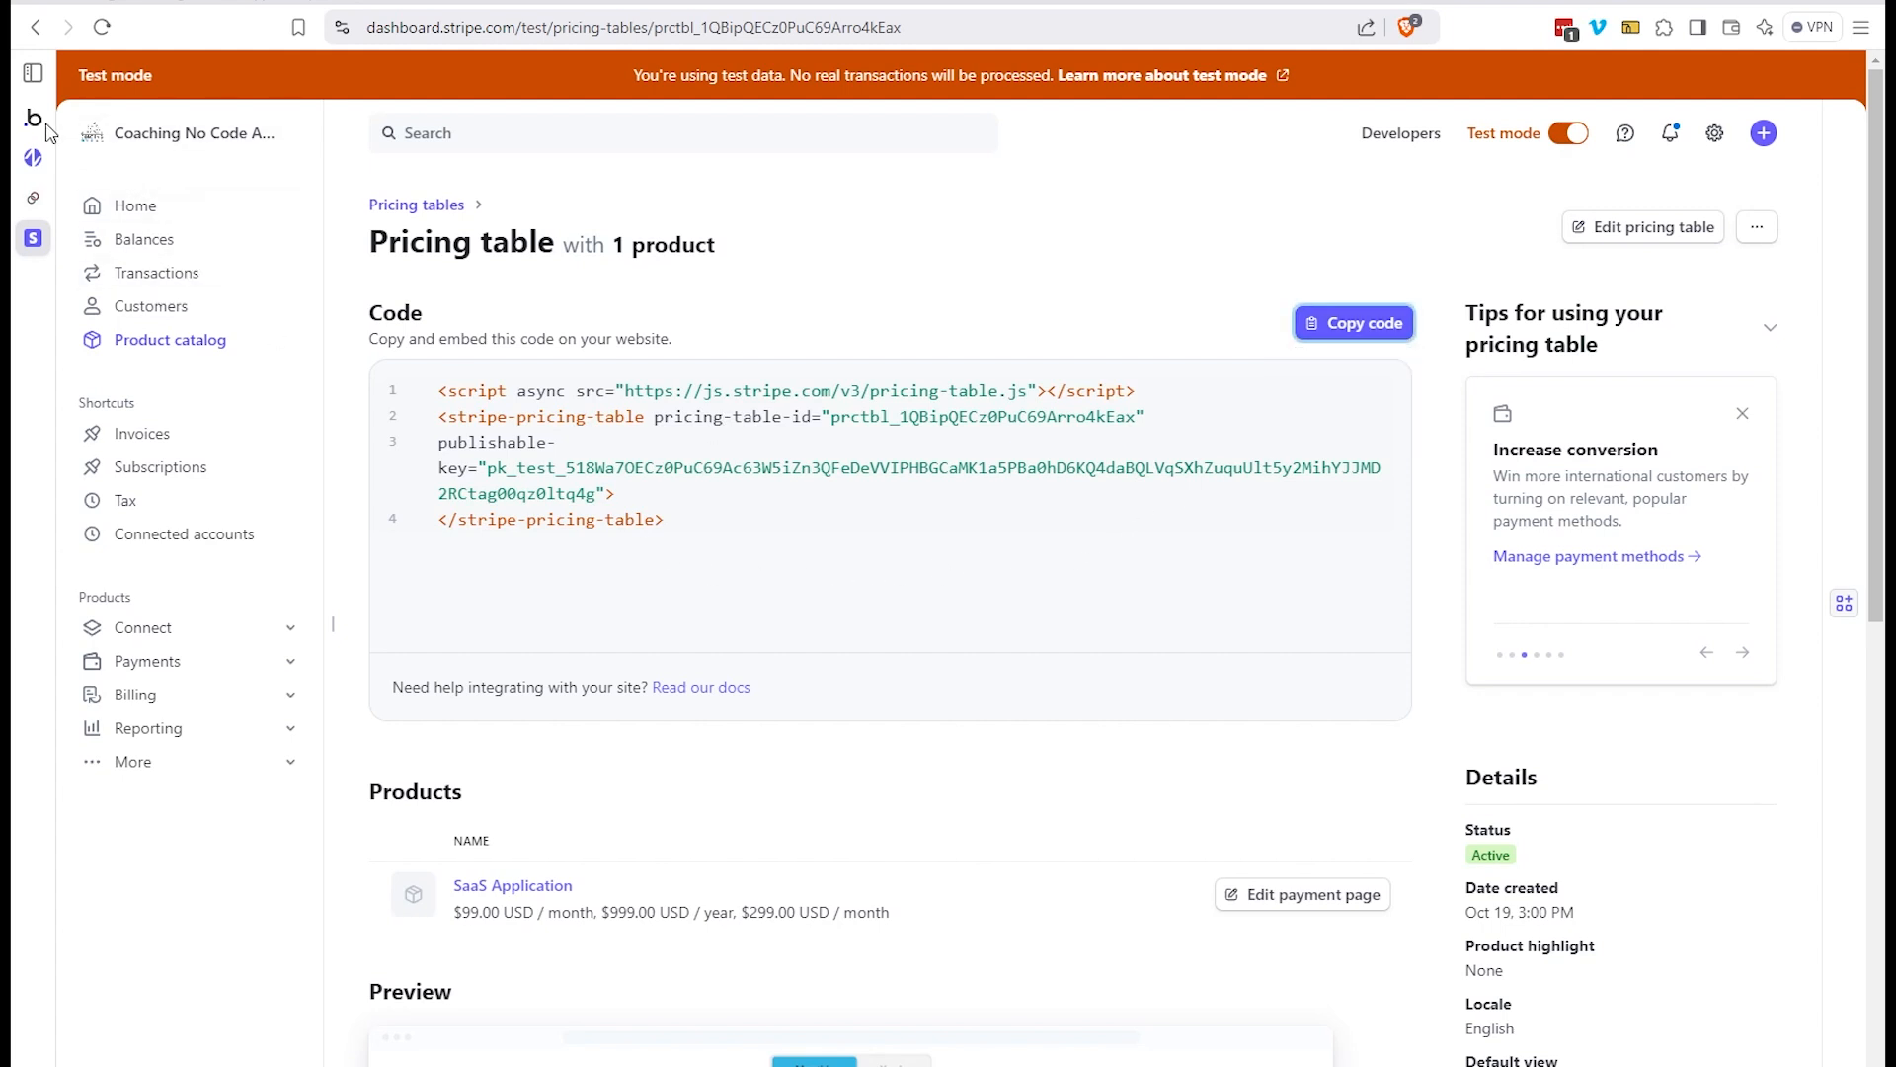
Switch to the Bubble editor and create a new page named pricing
left_click(108, 119)
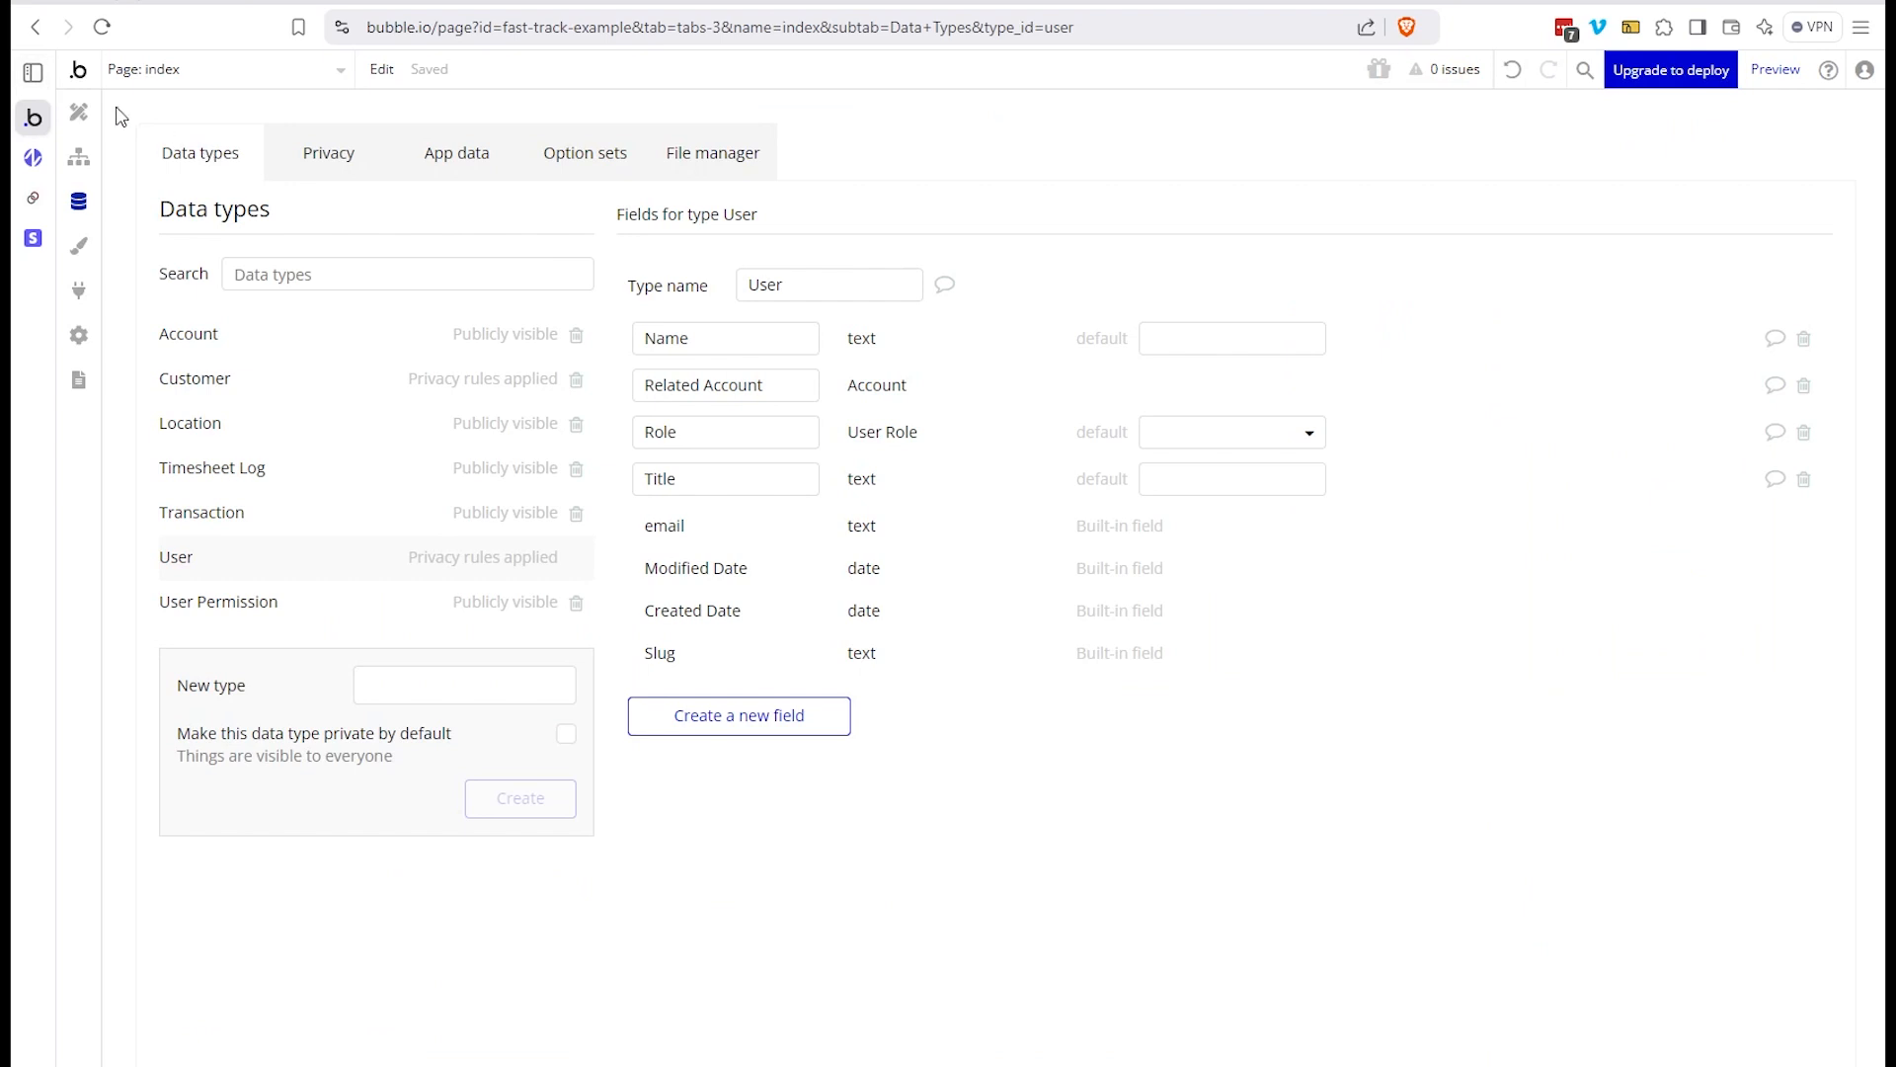
left_click(79, 113)
left_click(238, 85)
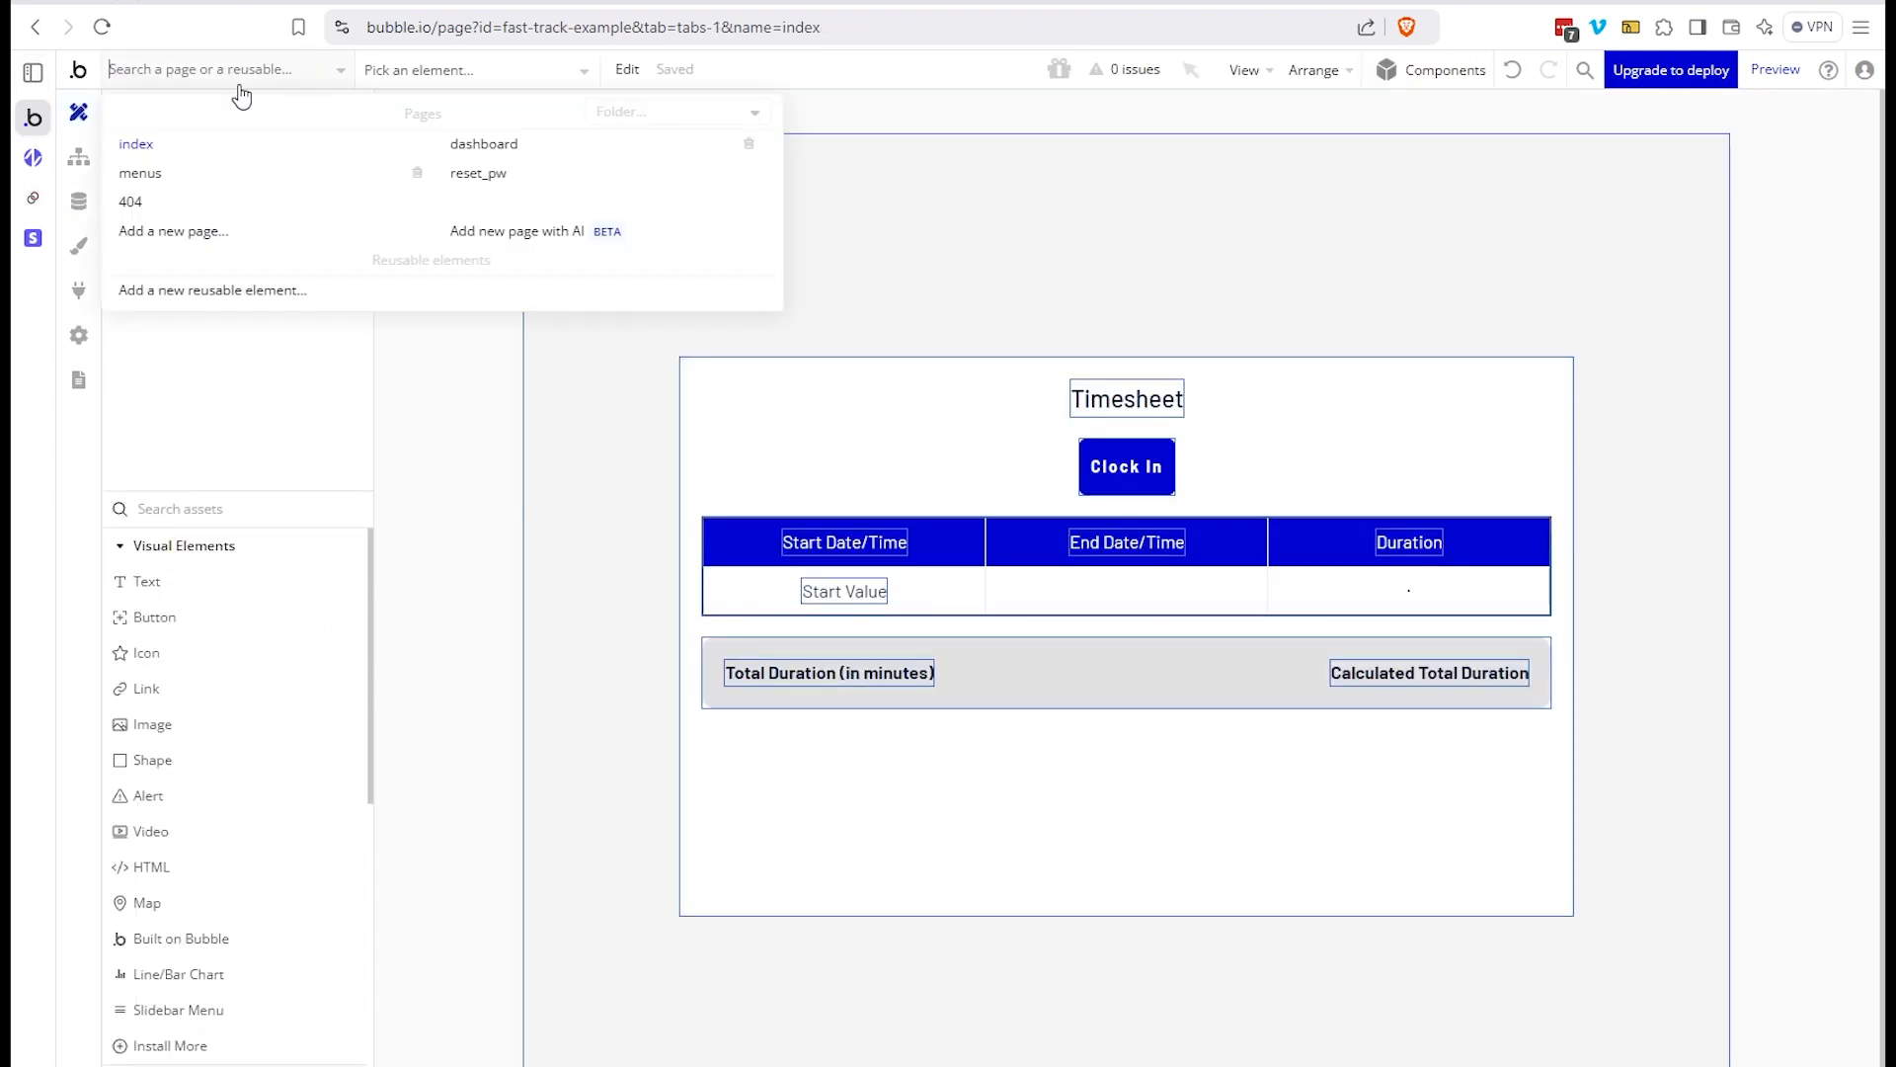
left_click(244, 230)
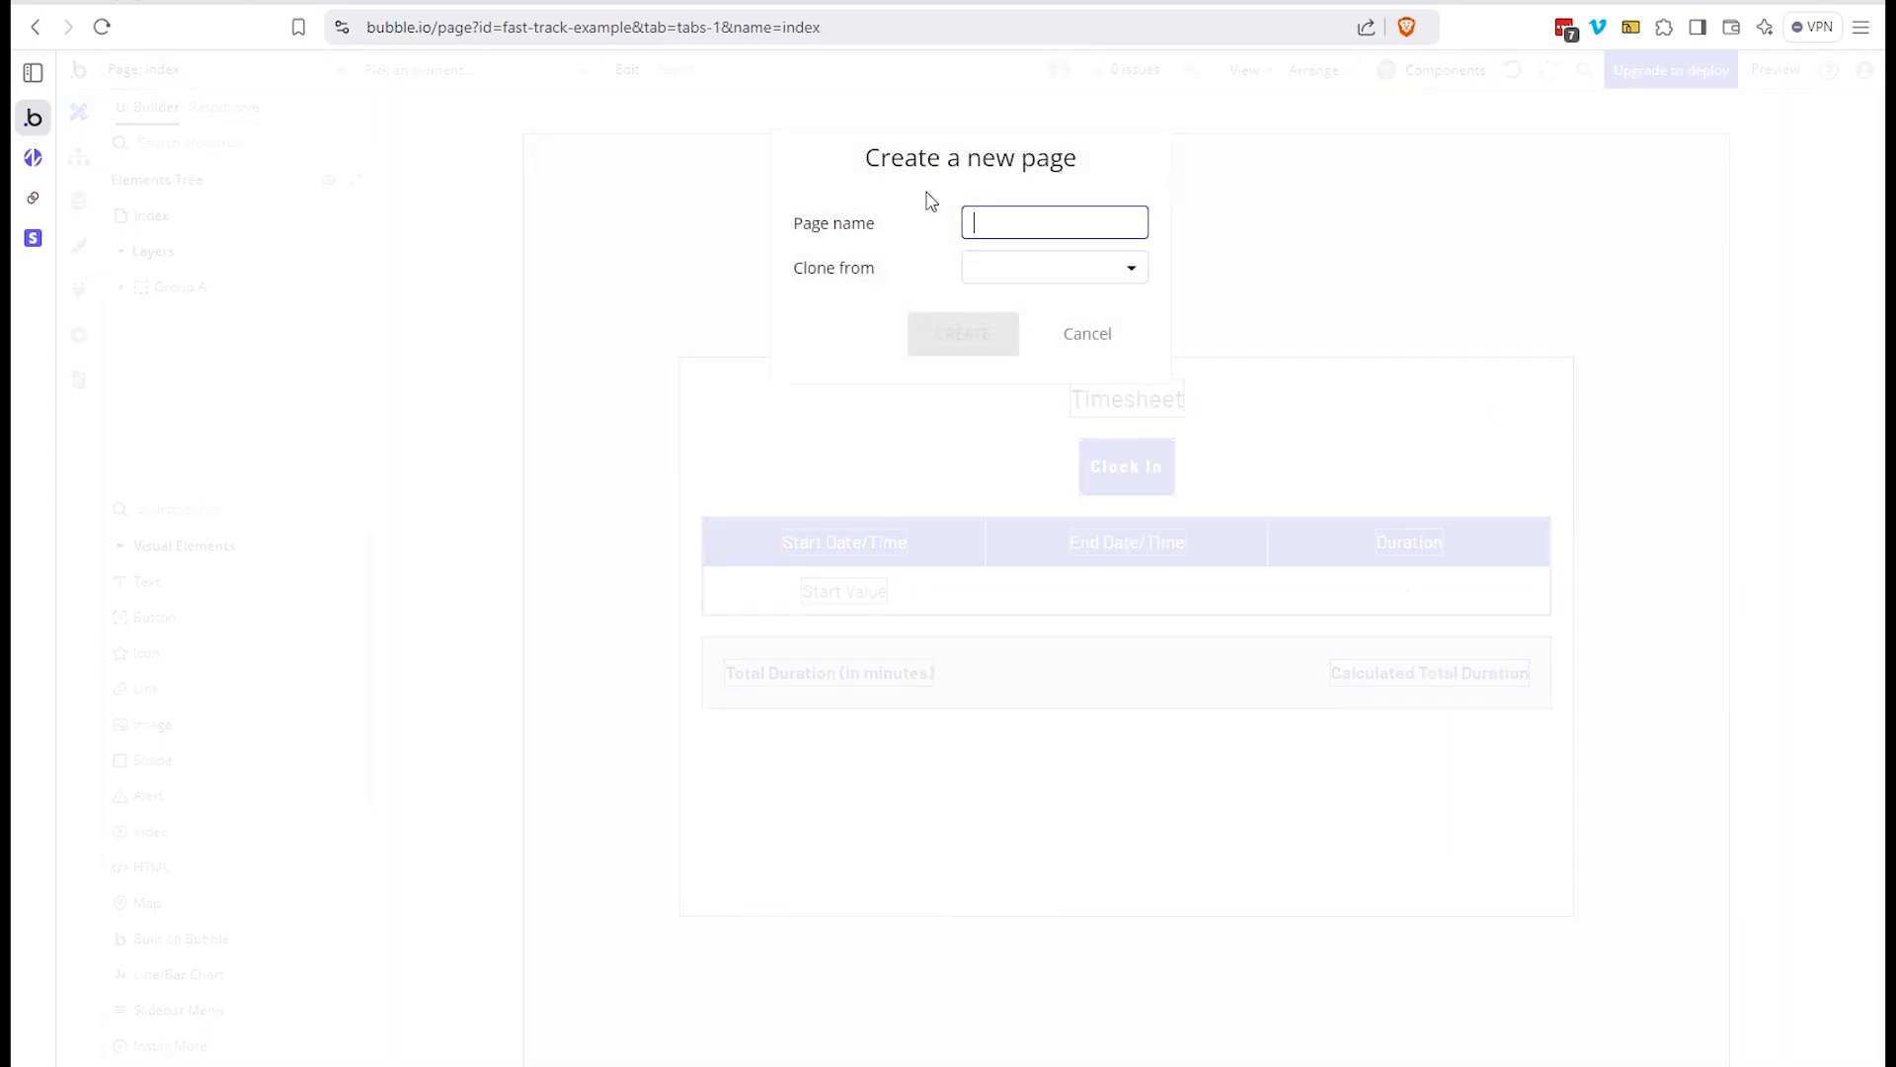
type("pricing")
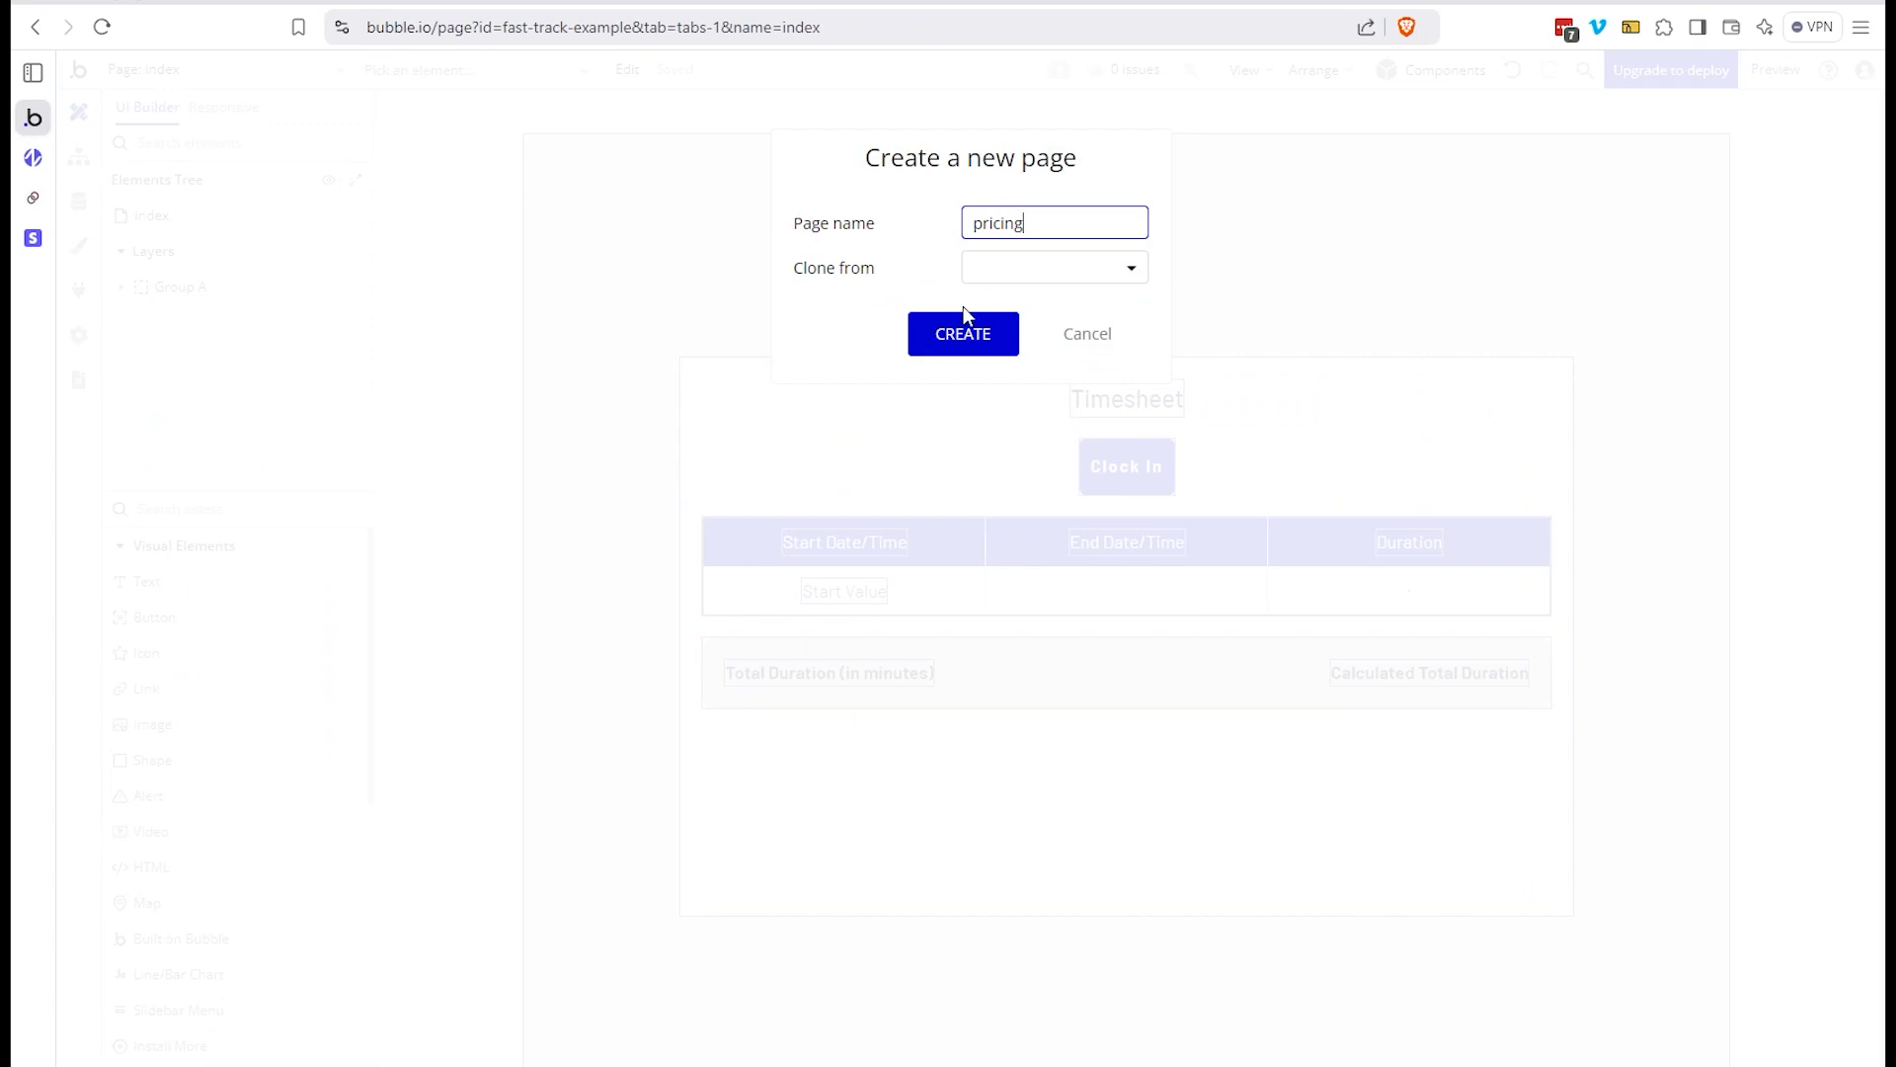
left_click(964, 316)
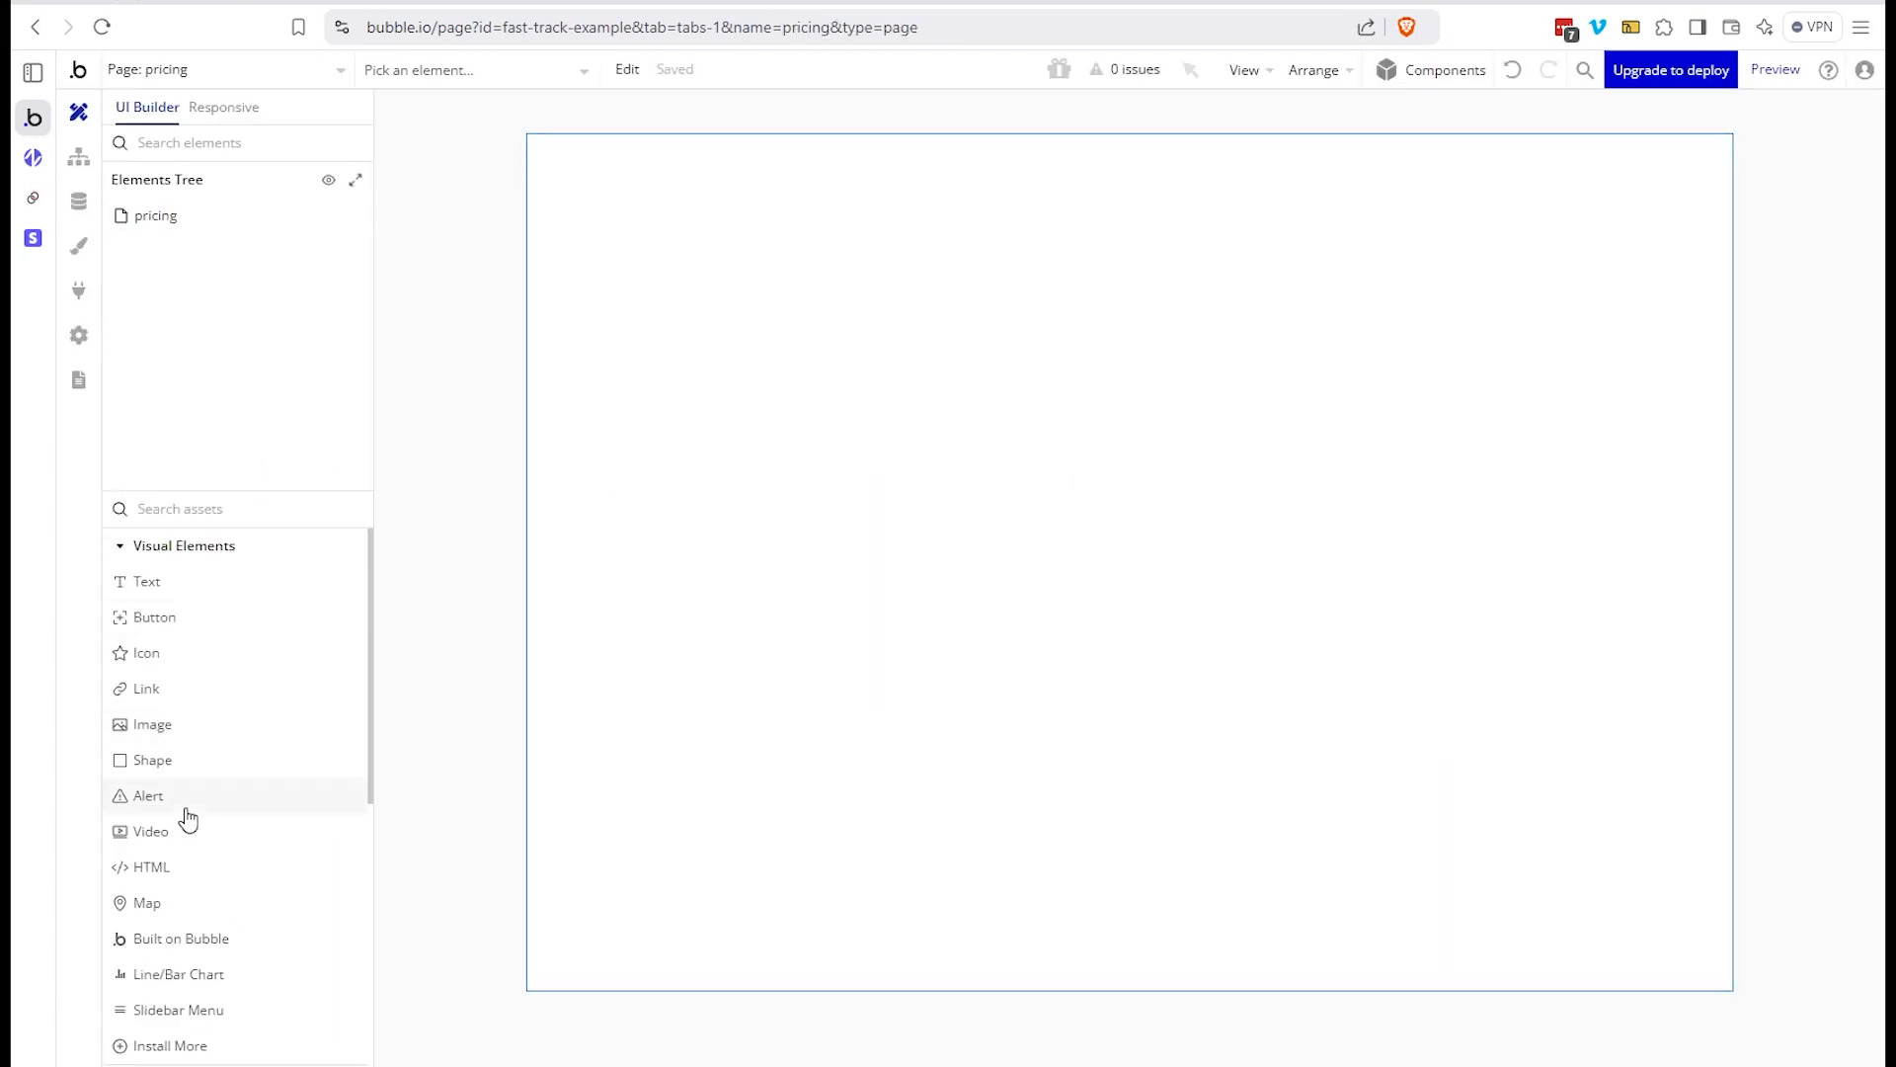
Draw an HTML element about 677 by 506 px on the pricing page and paste in the Stripe embed code containing the publishable API key
left_click(208, 870)
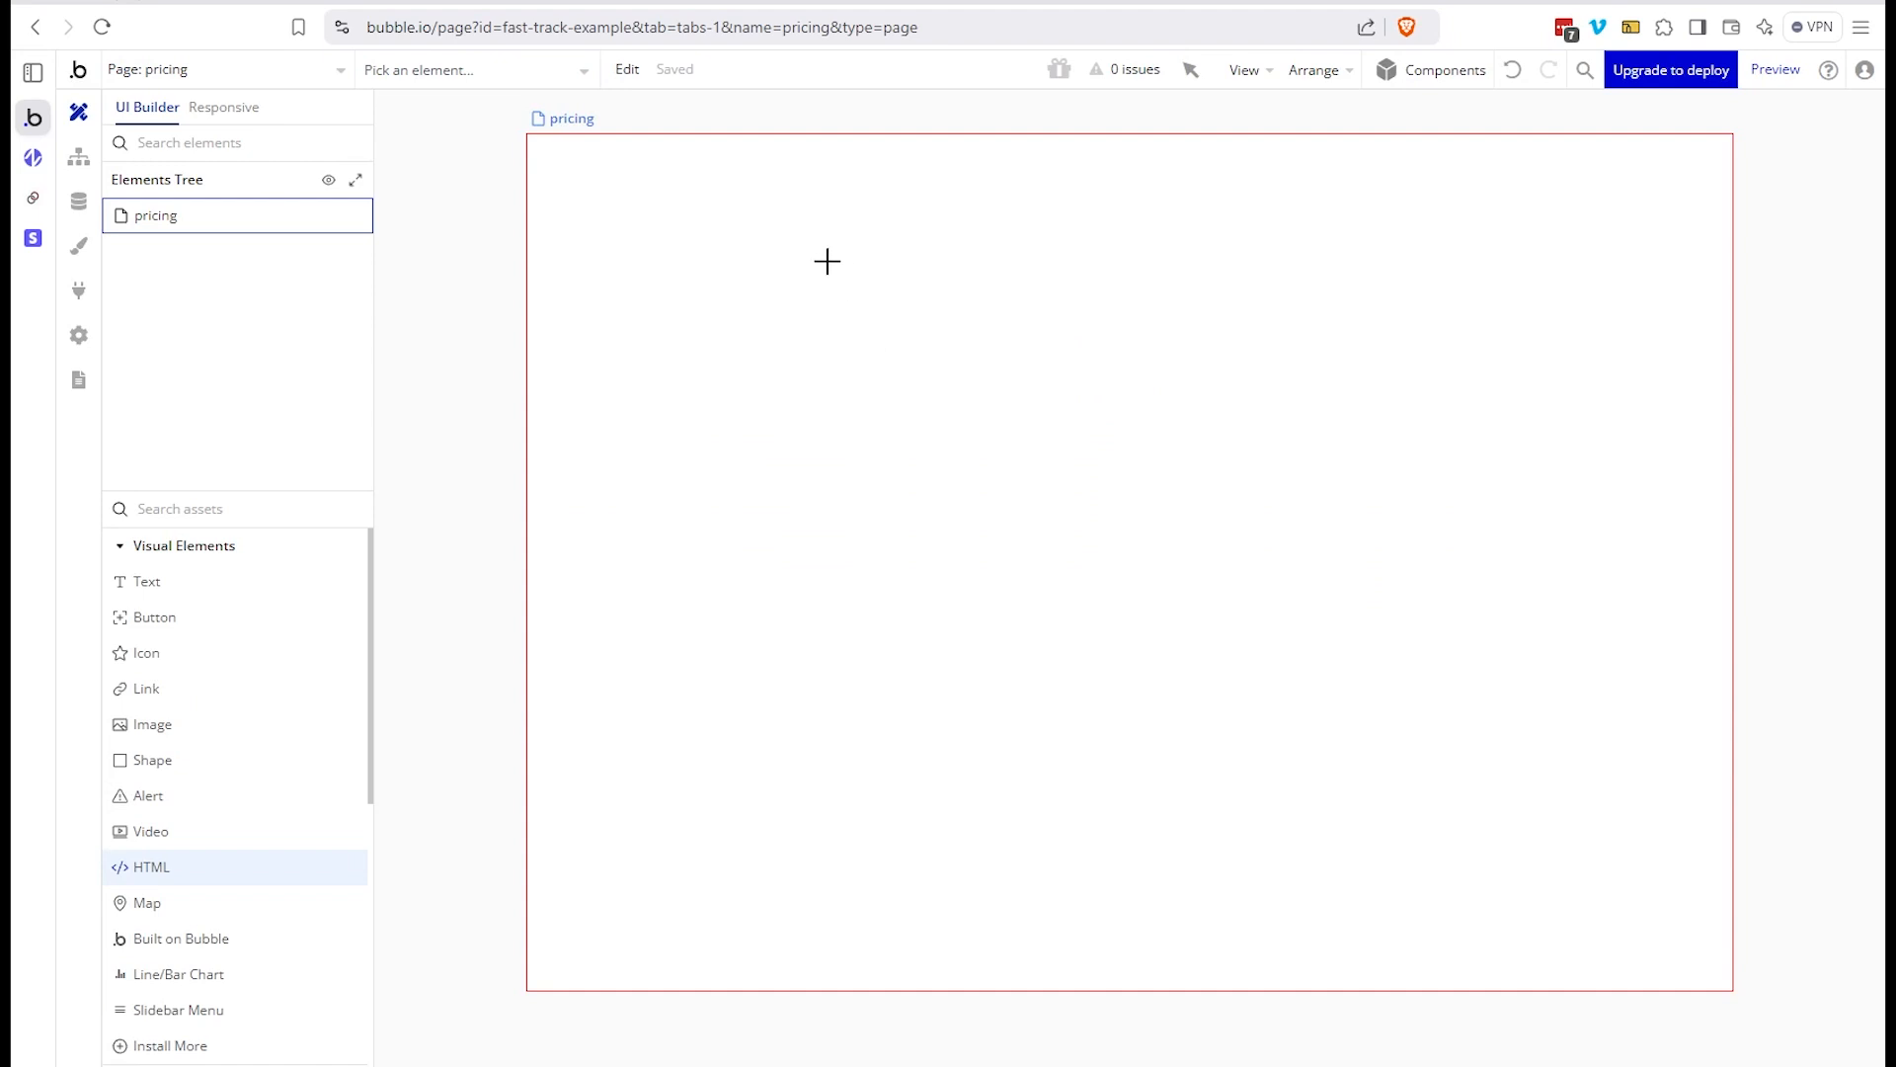
left_click_drag(784, 215, 1541, 780)
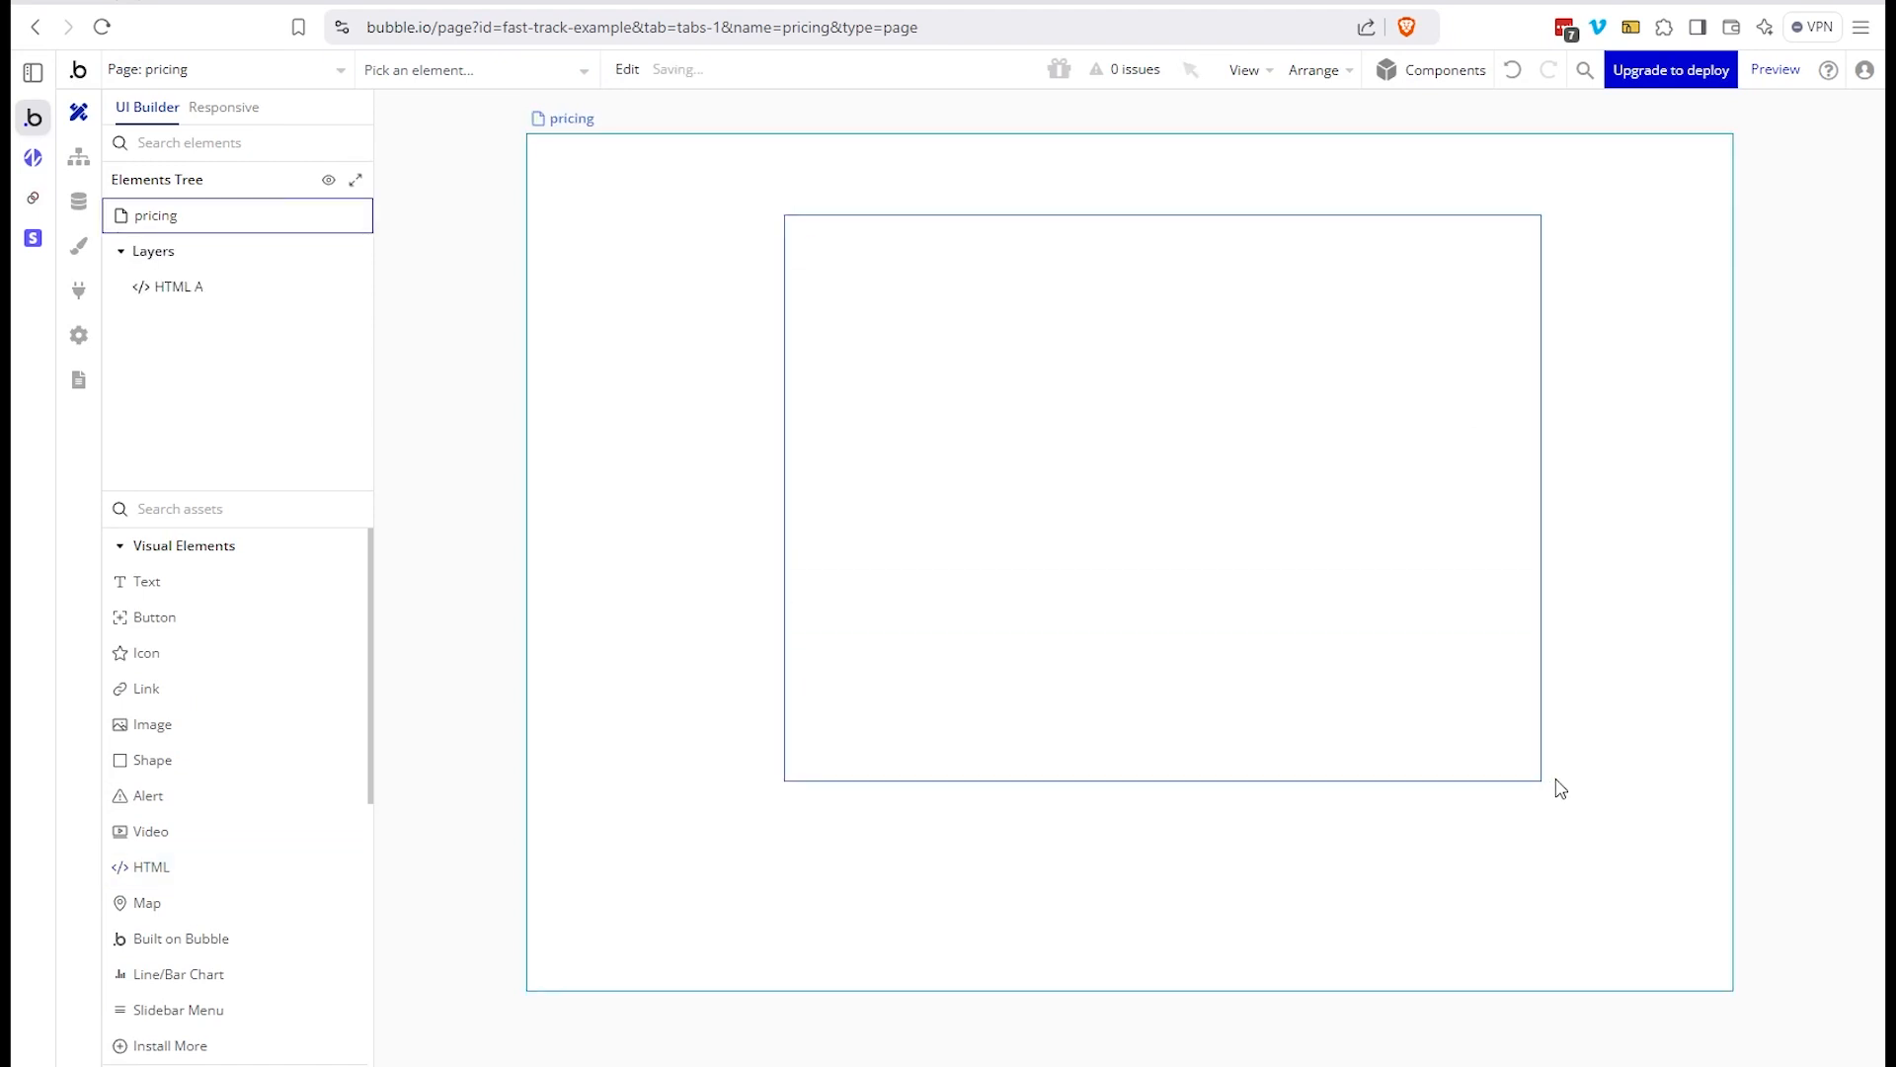
key("ctrl+v")
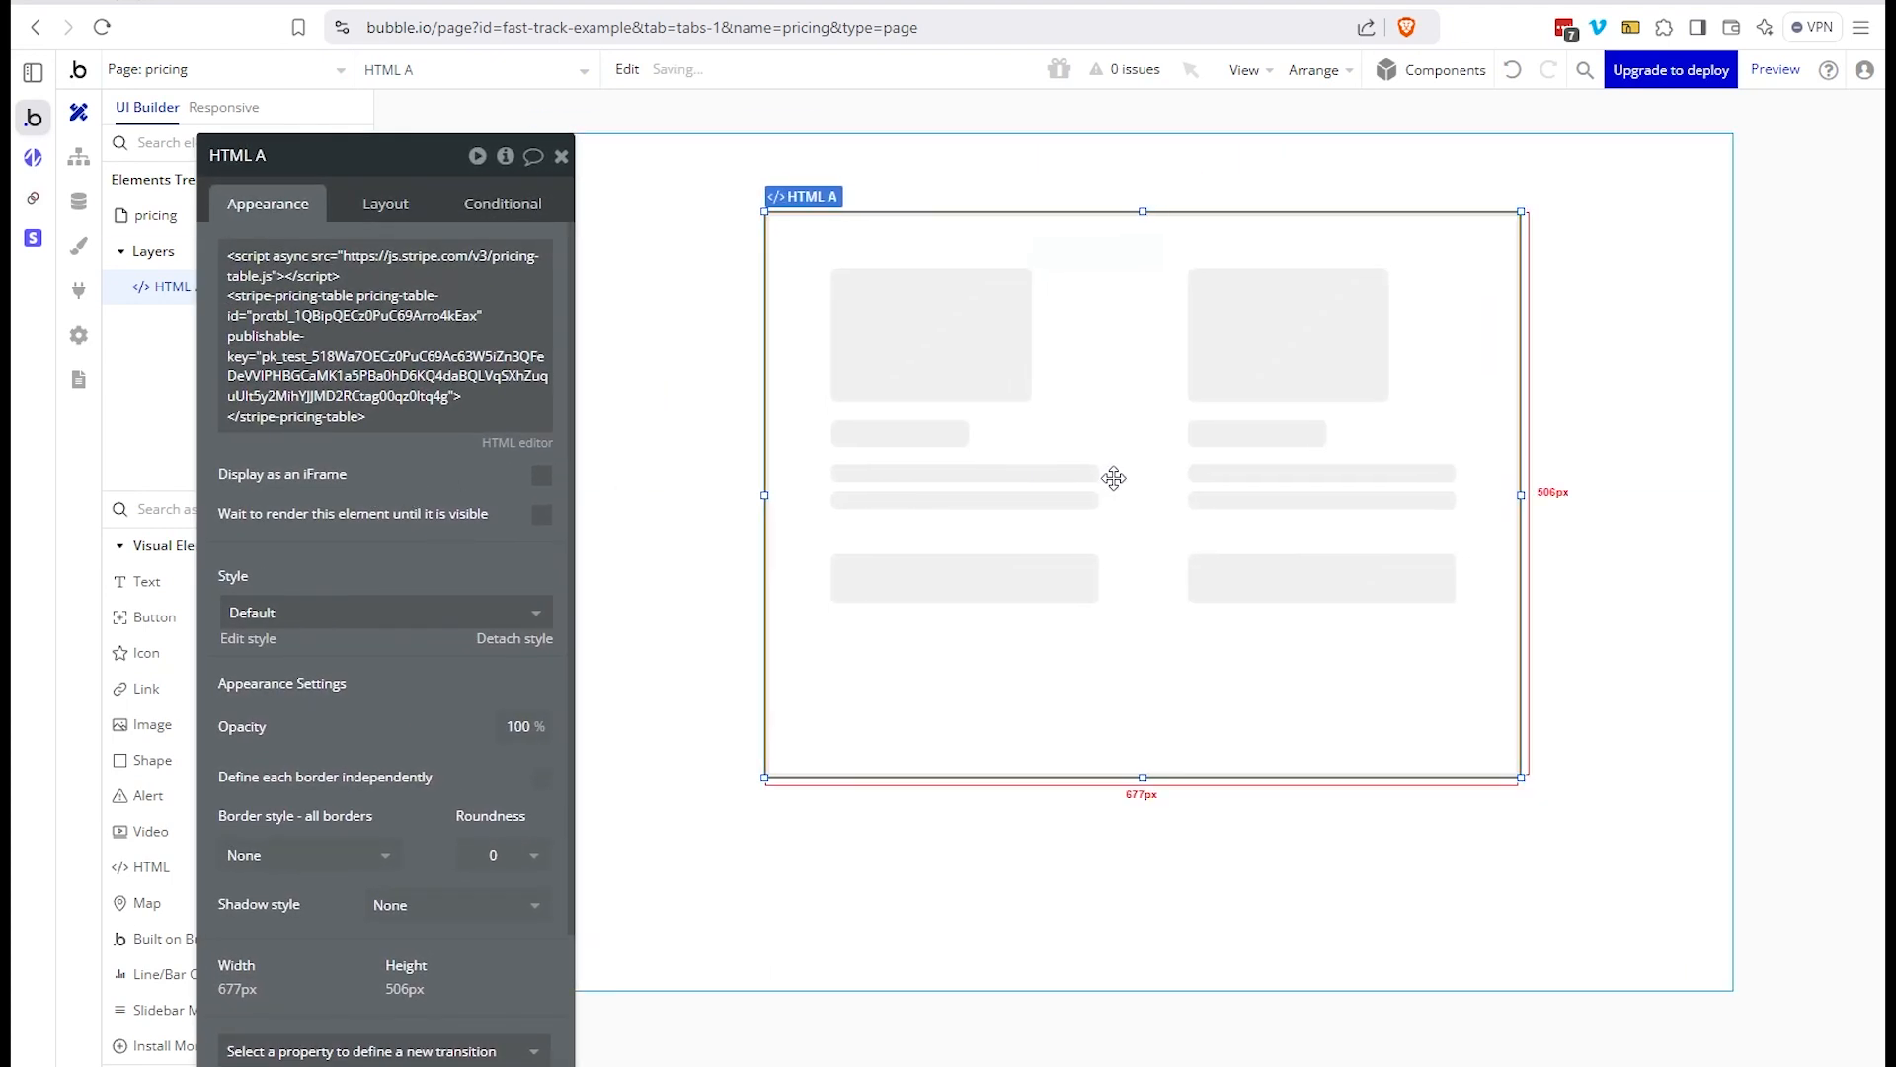
Preview the pricing page, compare the monthly and yearly views, and check the 99 USD monthly plan's checkout page before returning
left_click(1775, 69)
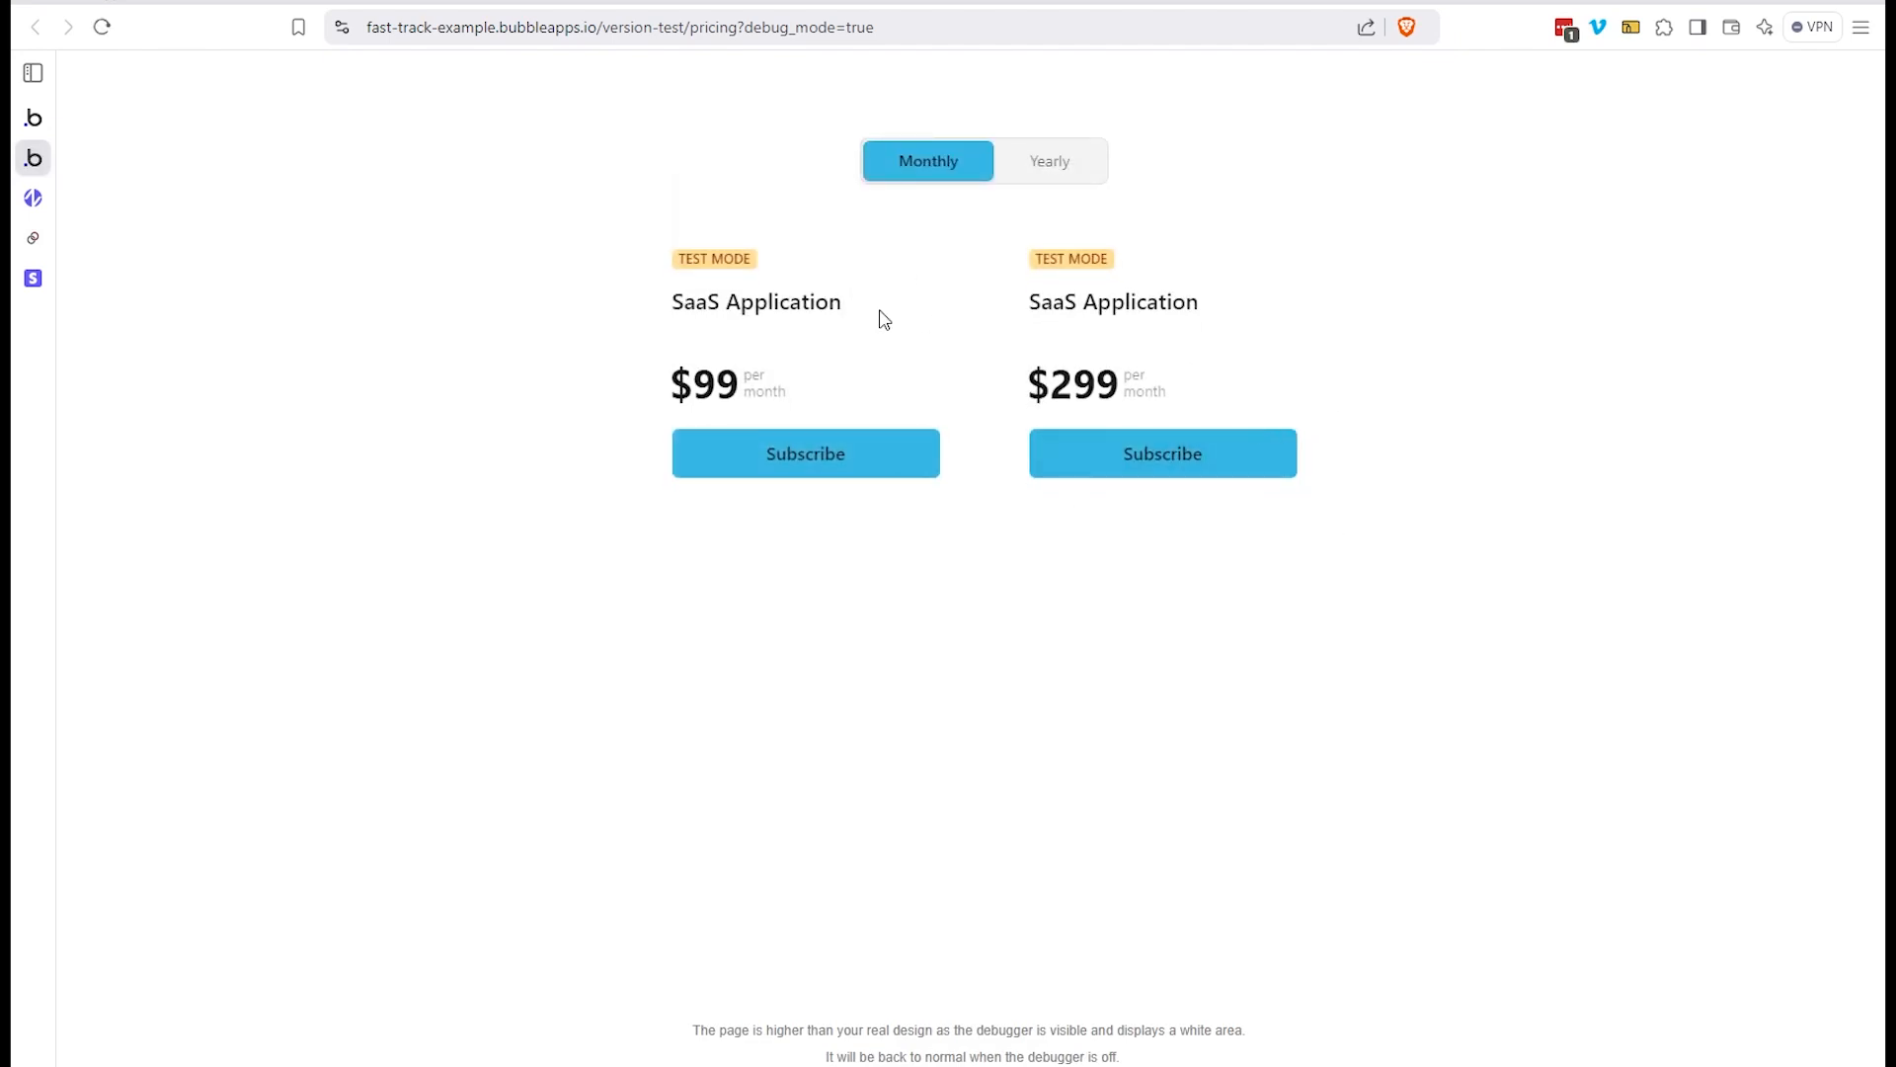
left_click(1072, 166)
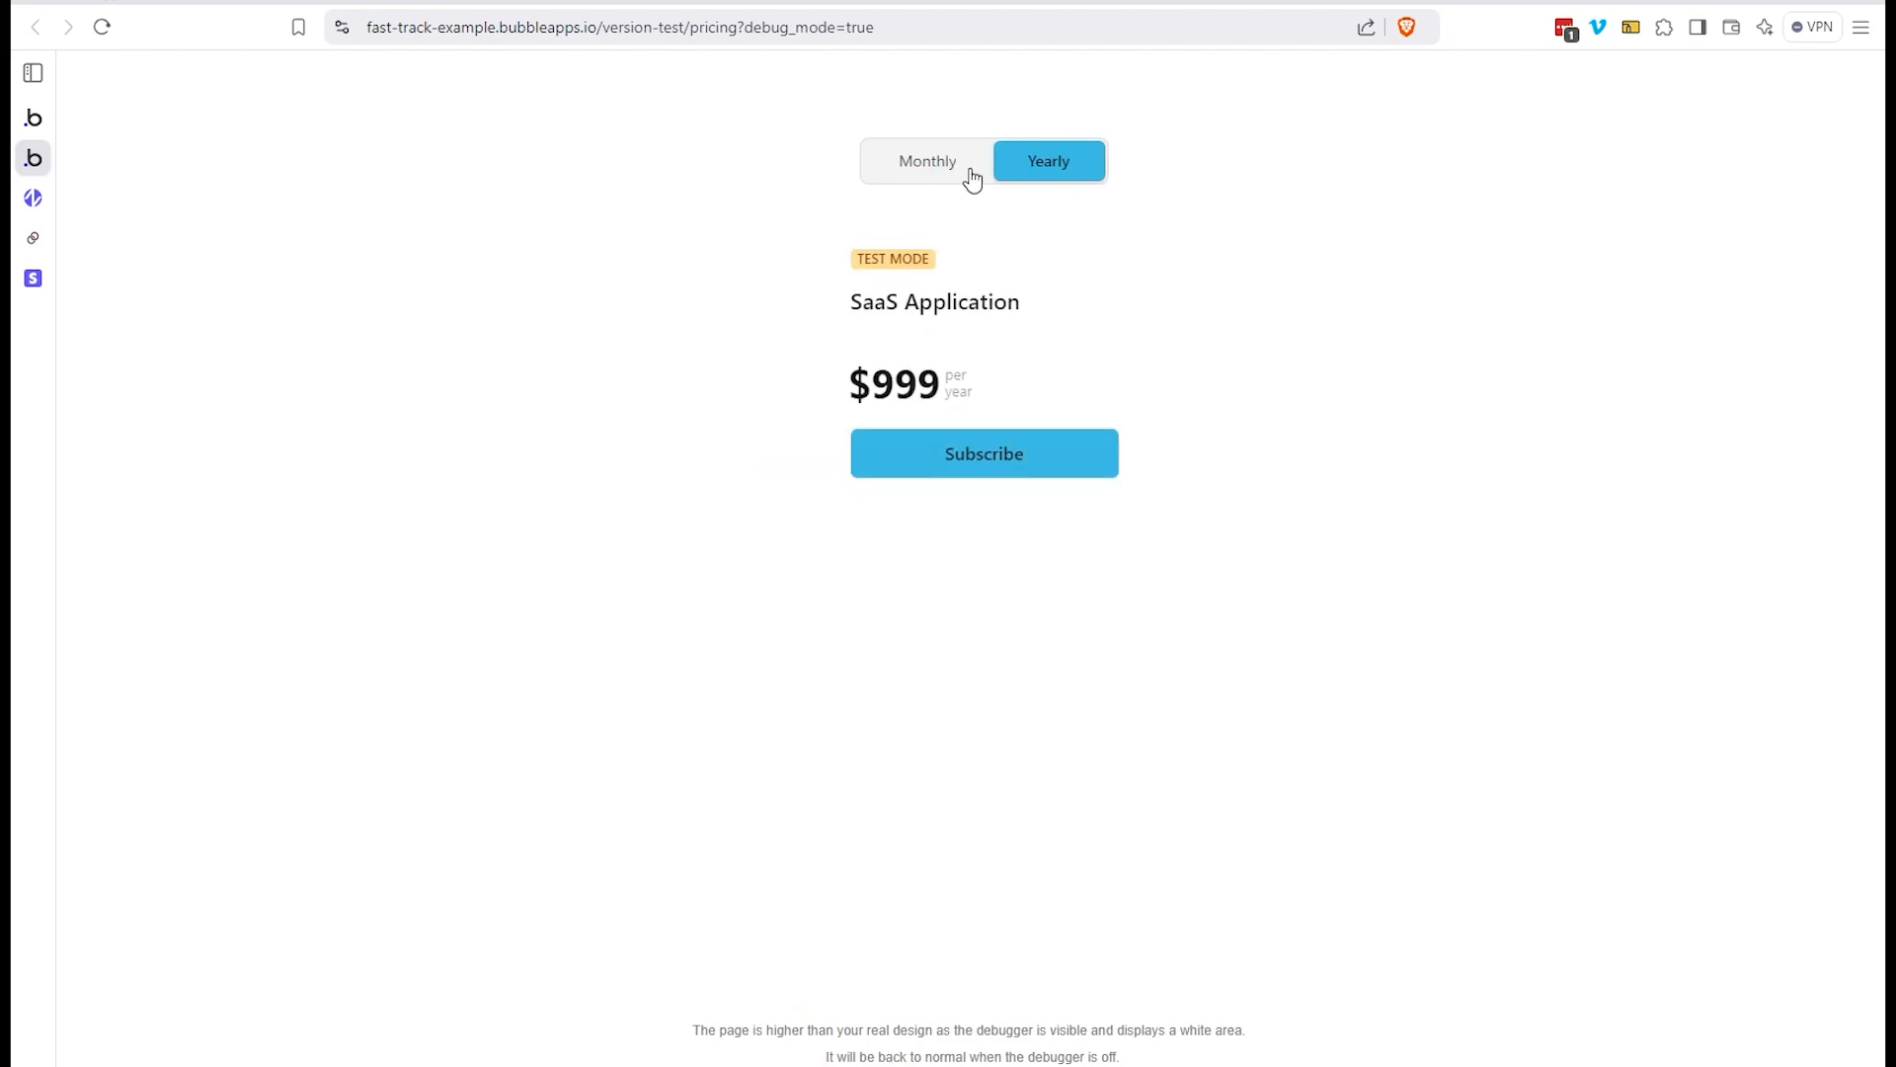
left_click(971, 176)
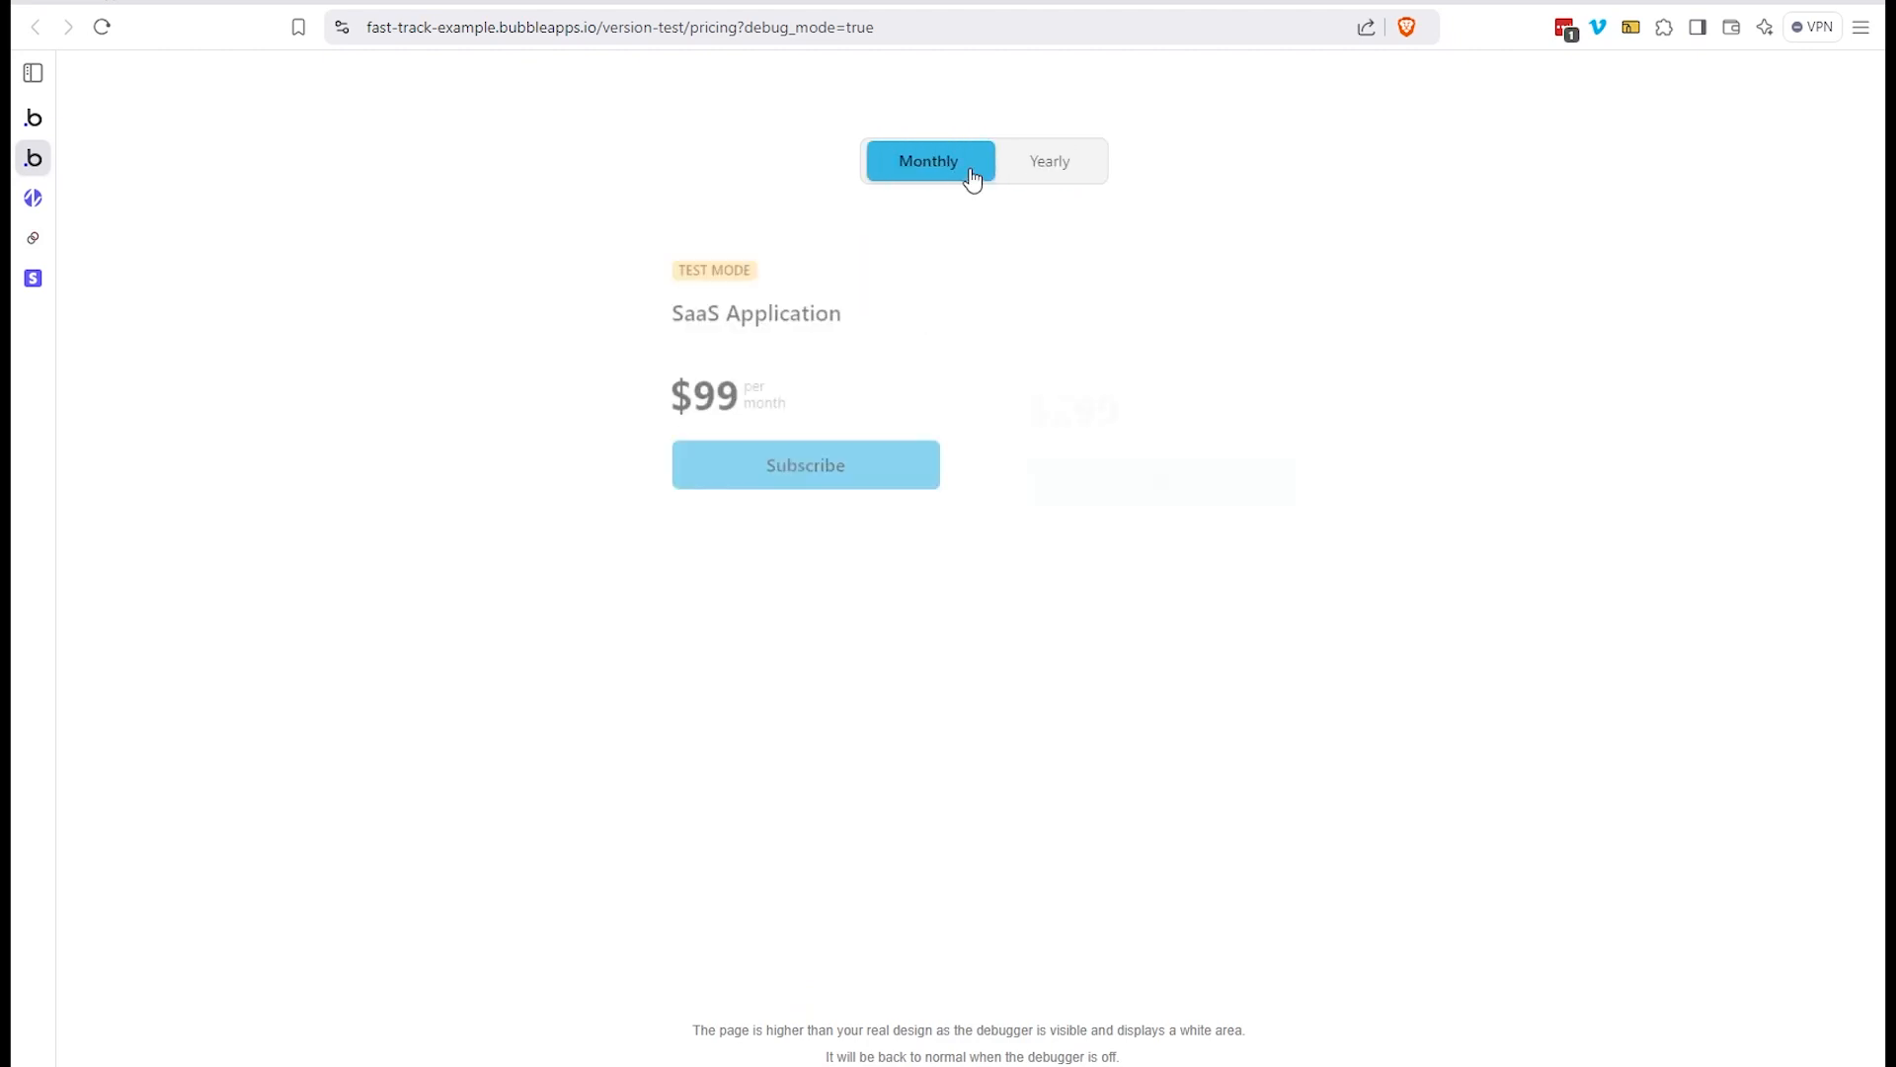
left_click(860, 470)
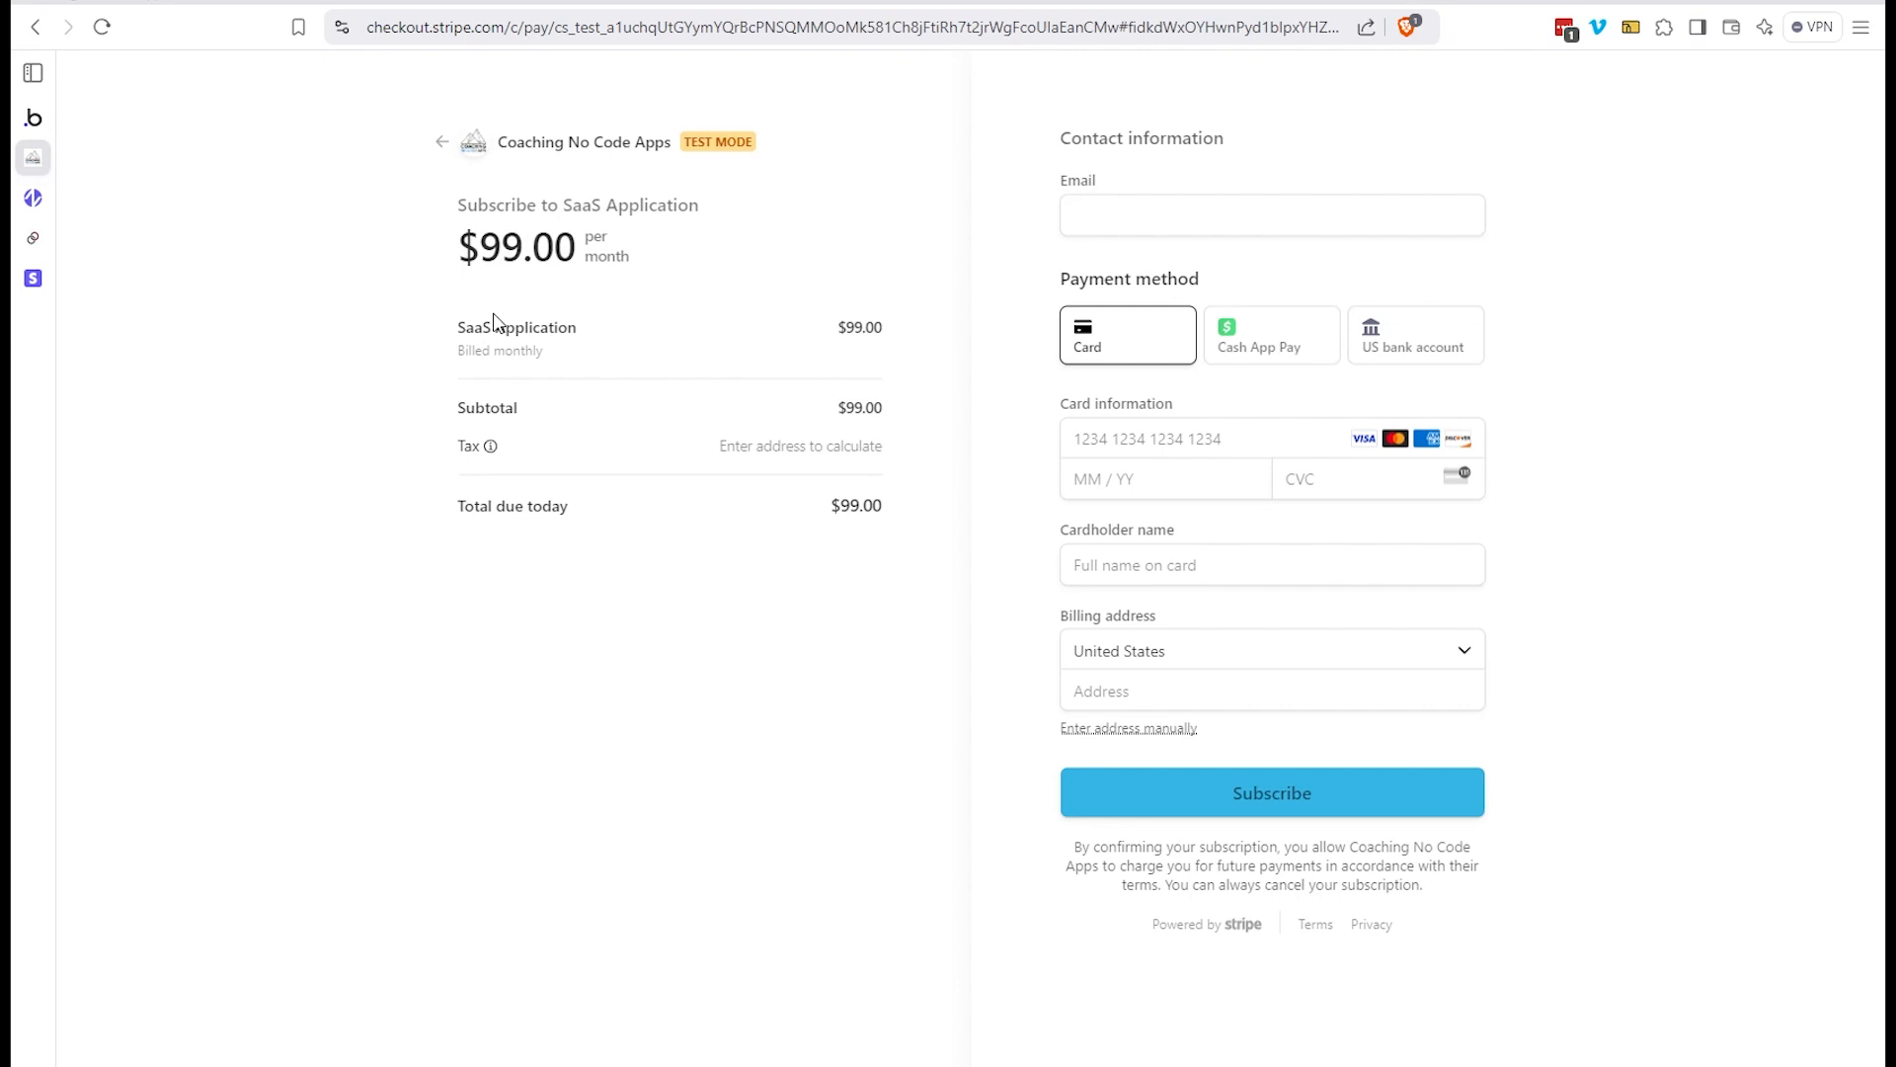
left_click(443, 148)
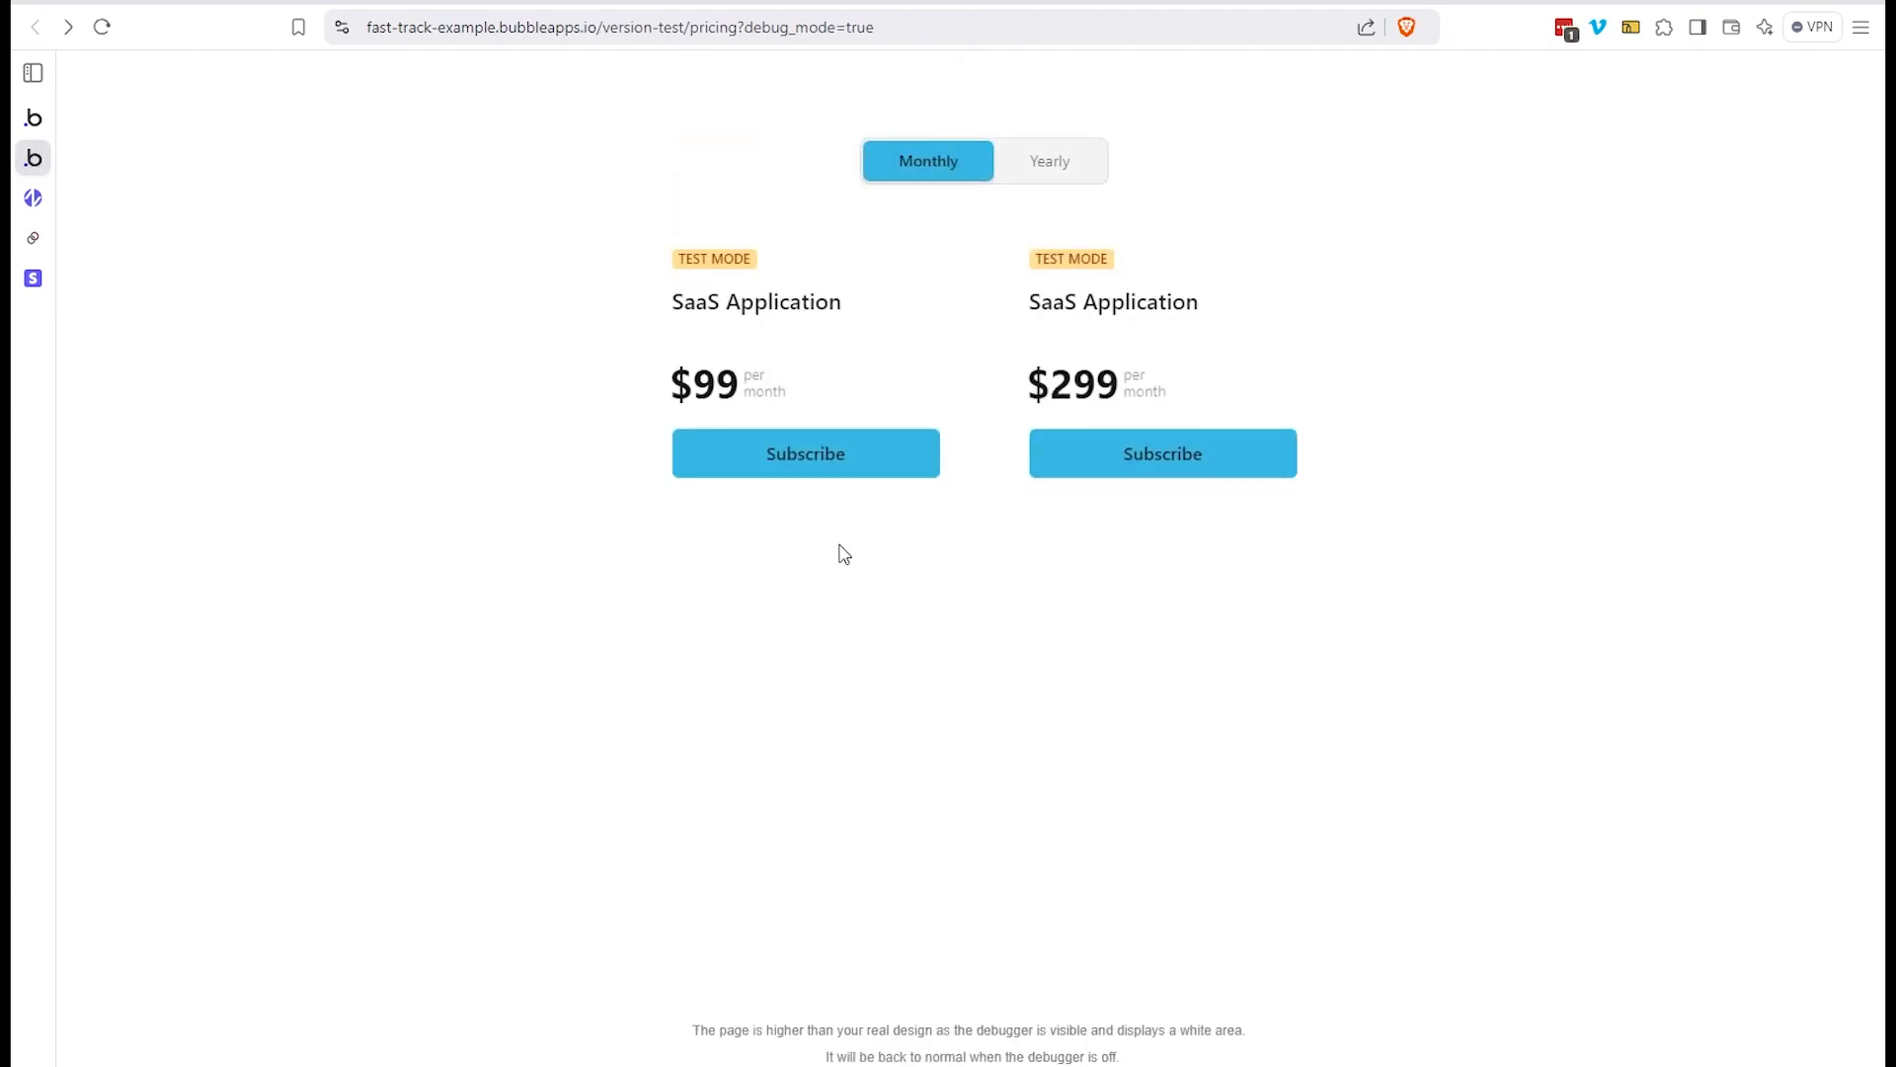
Switch back to Stripe and review the pricing table's embed code, products, preview and details
left_click(32, 279)
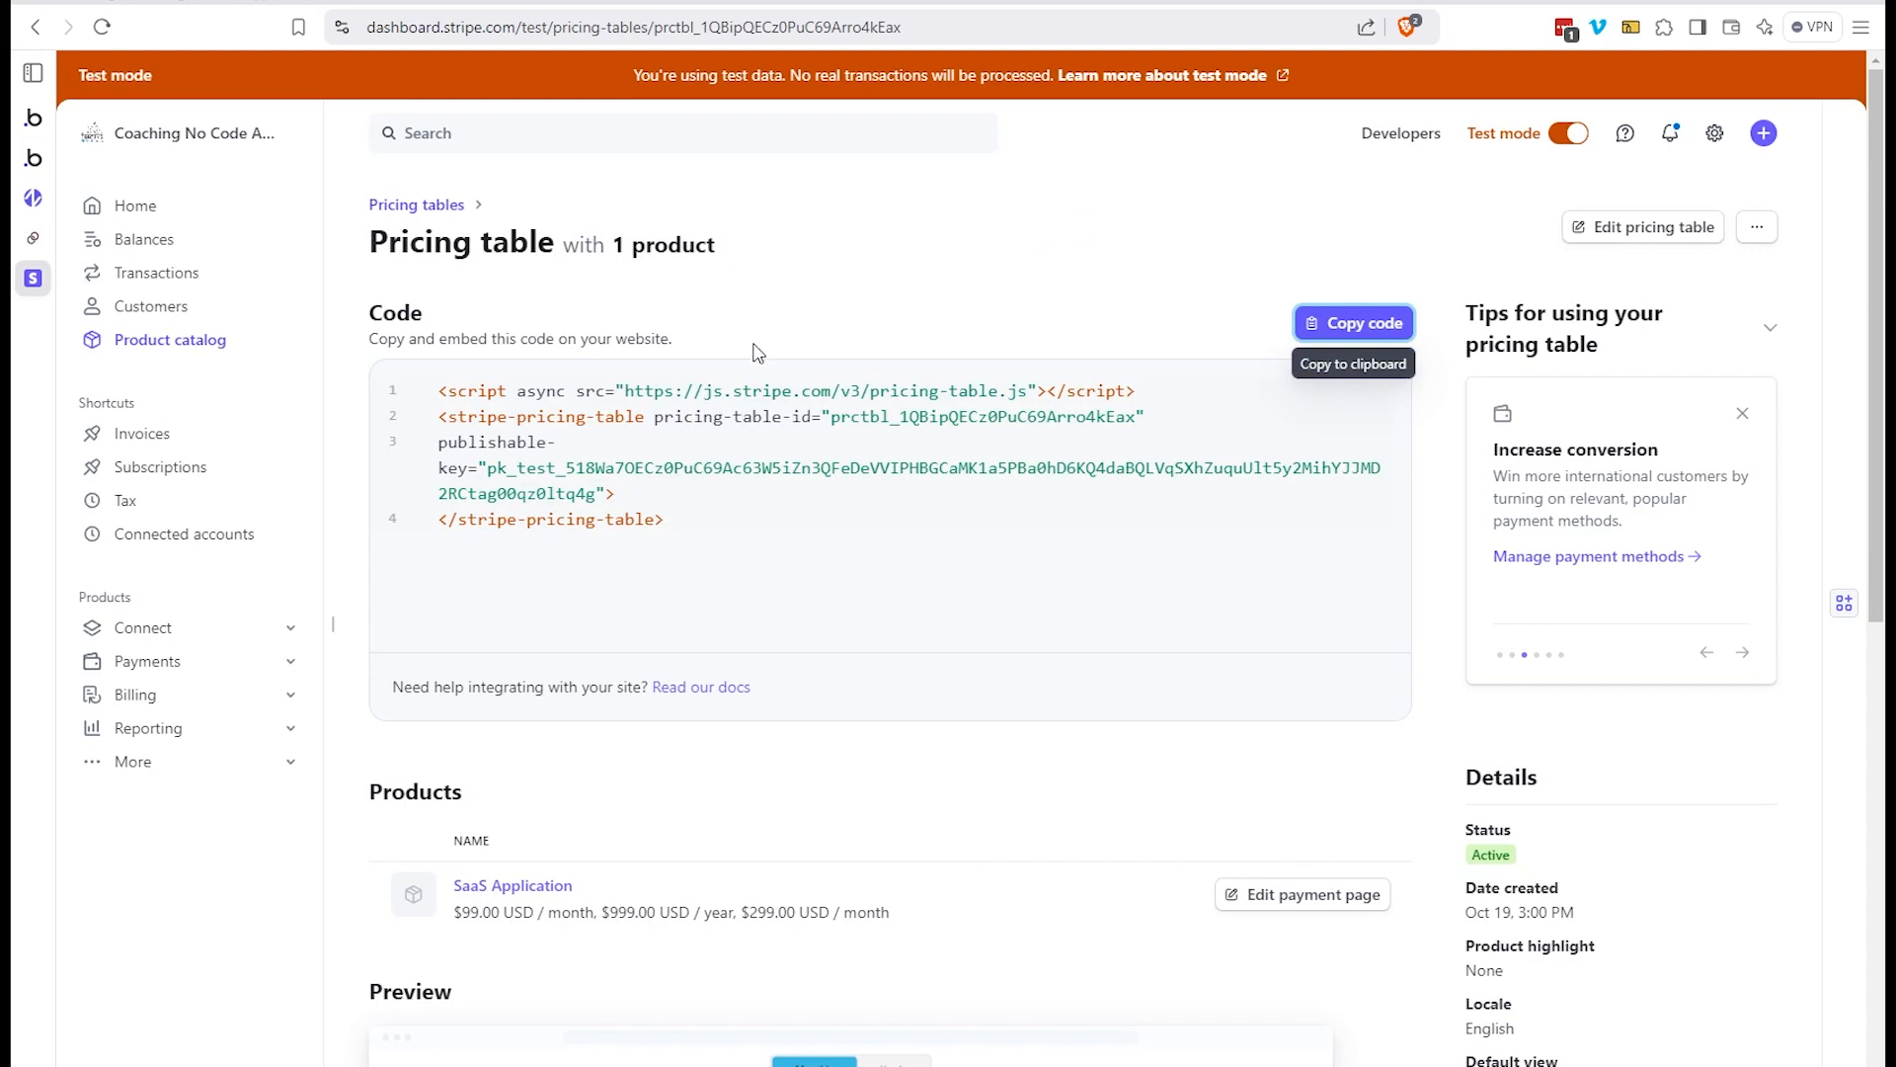
scroll(730, 859, "down", 3)
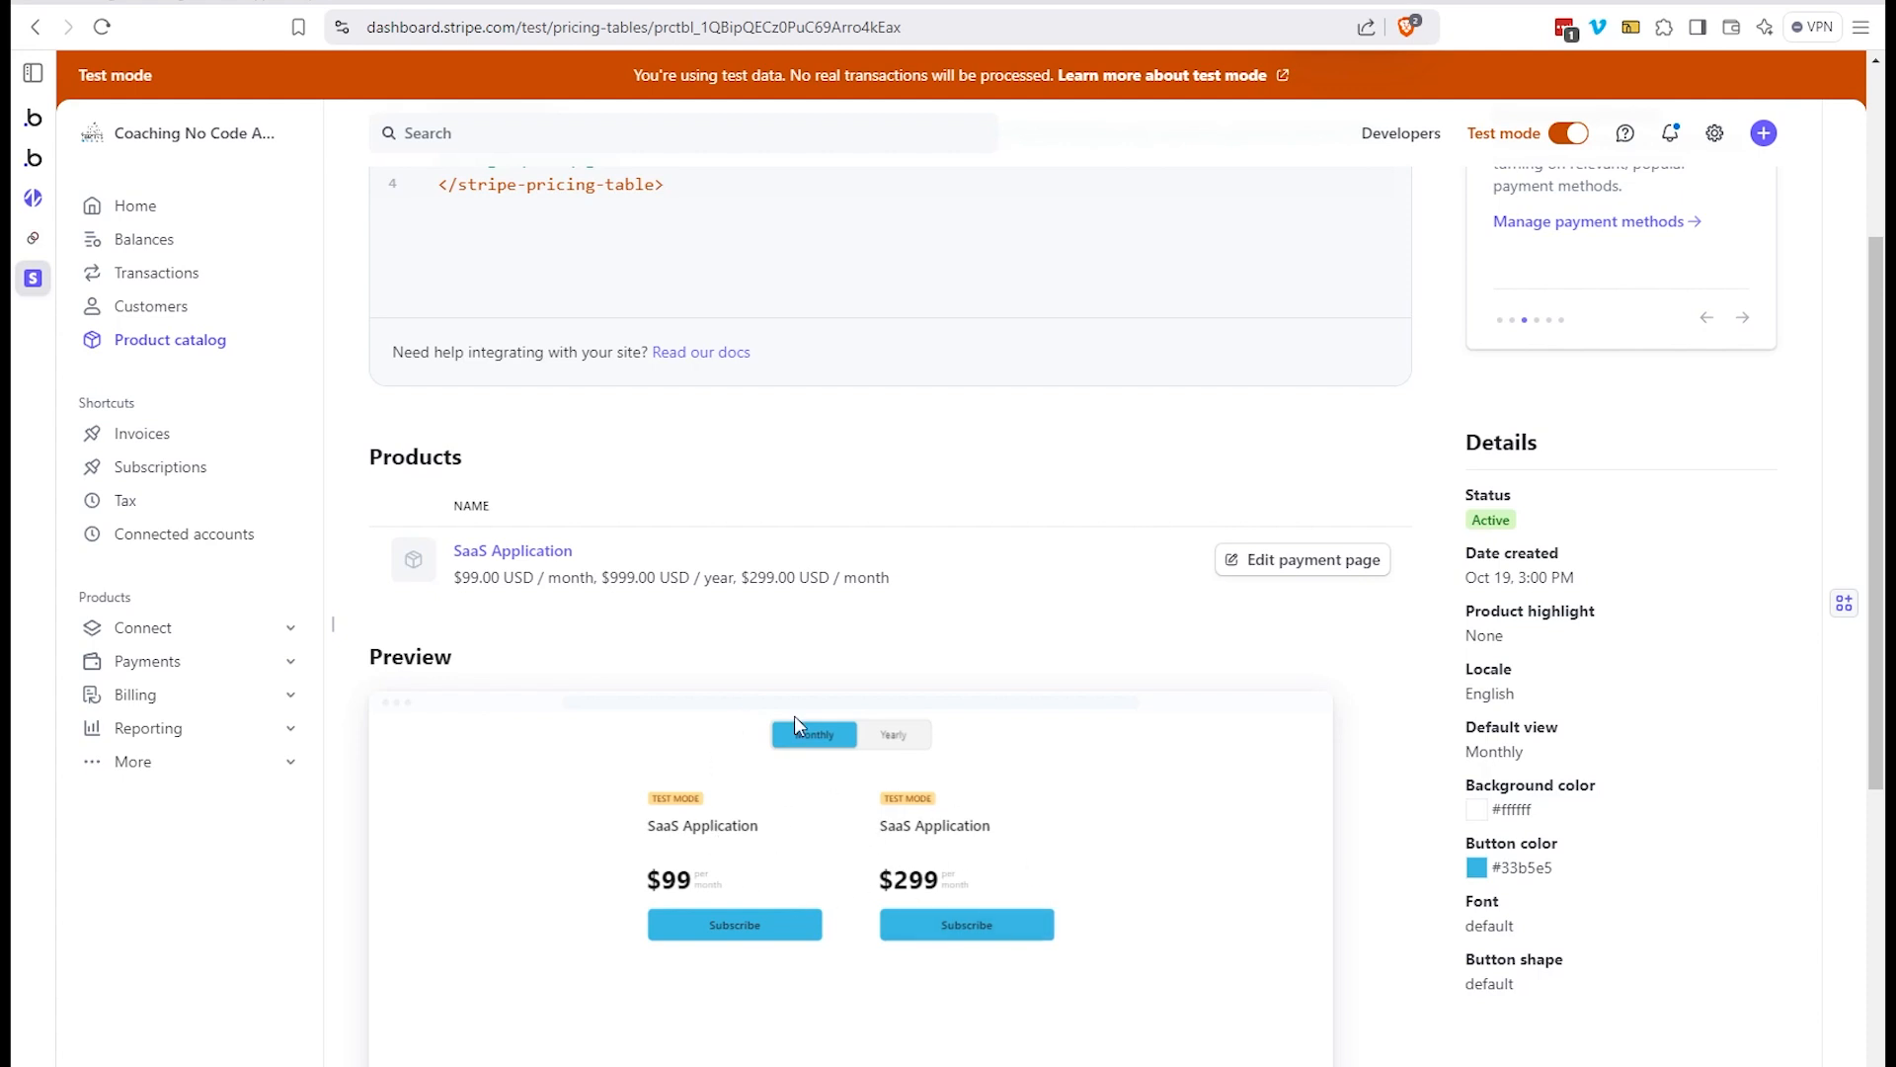
scroll(691, 656, "up", 3)
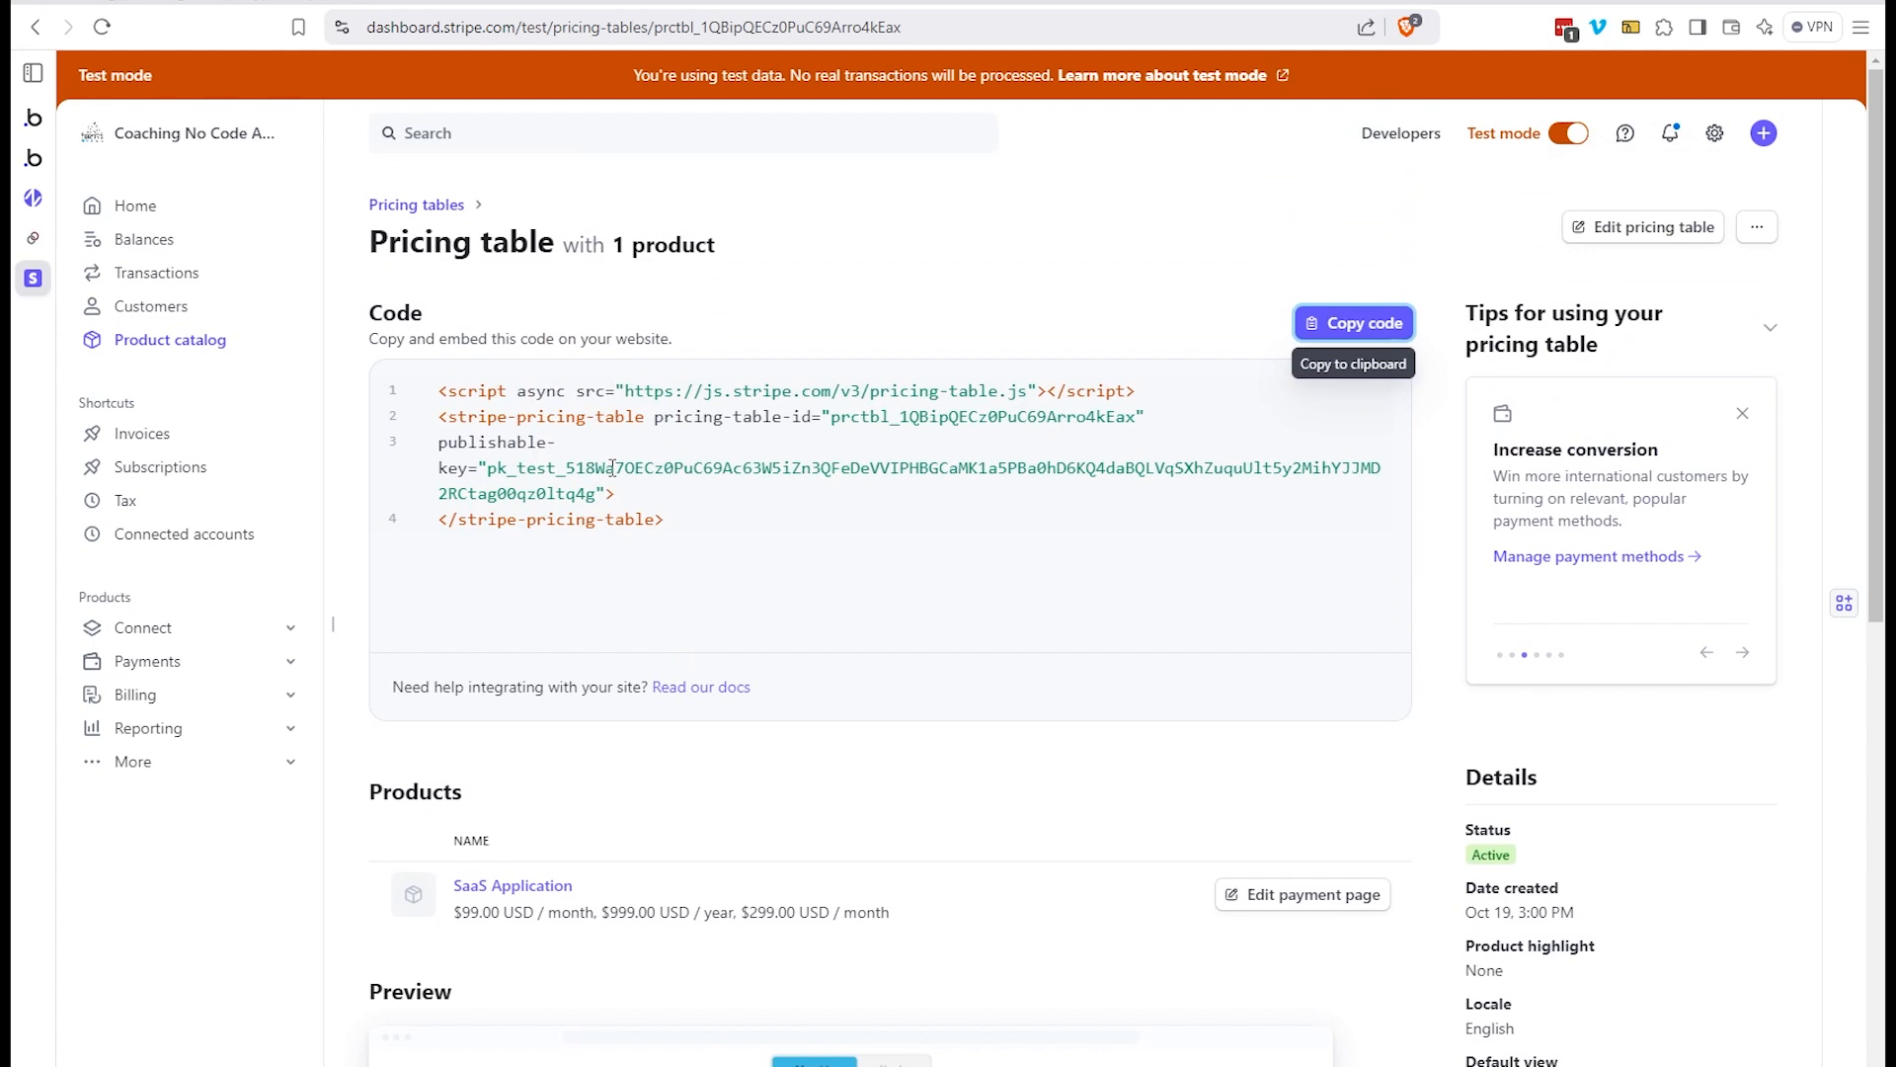
left_click(824, 323)
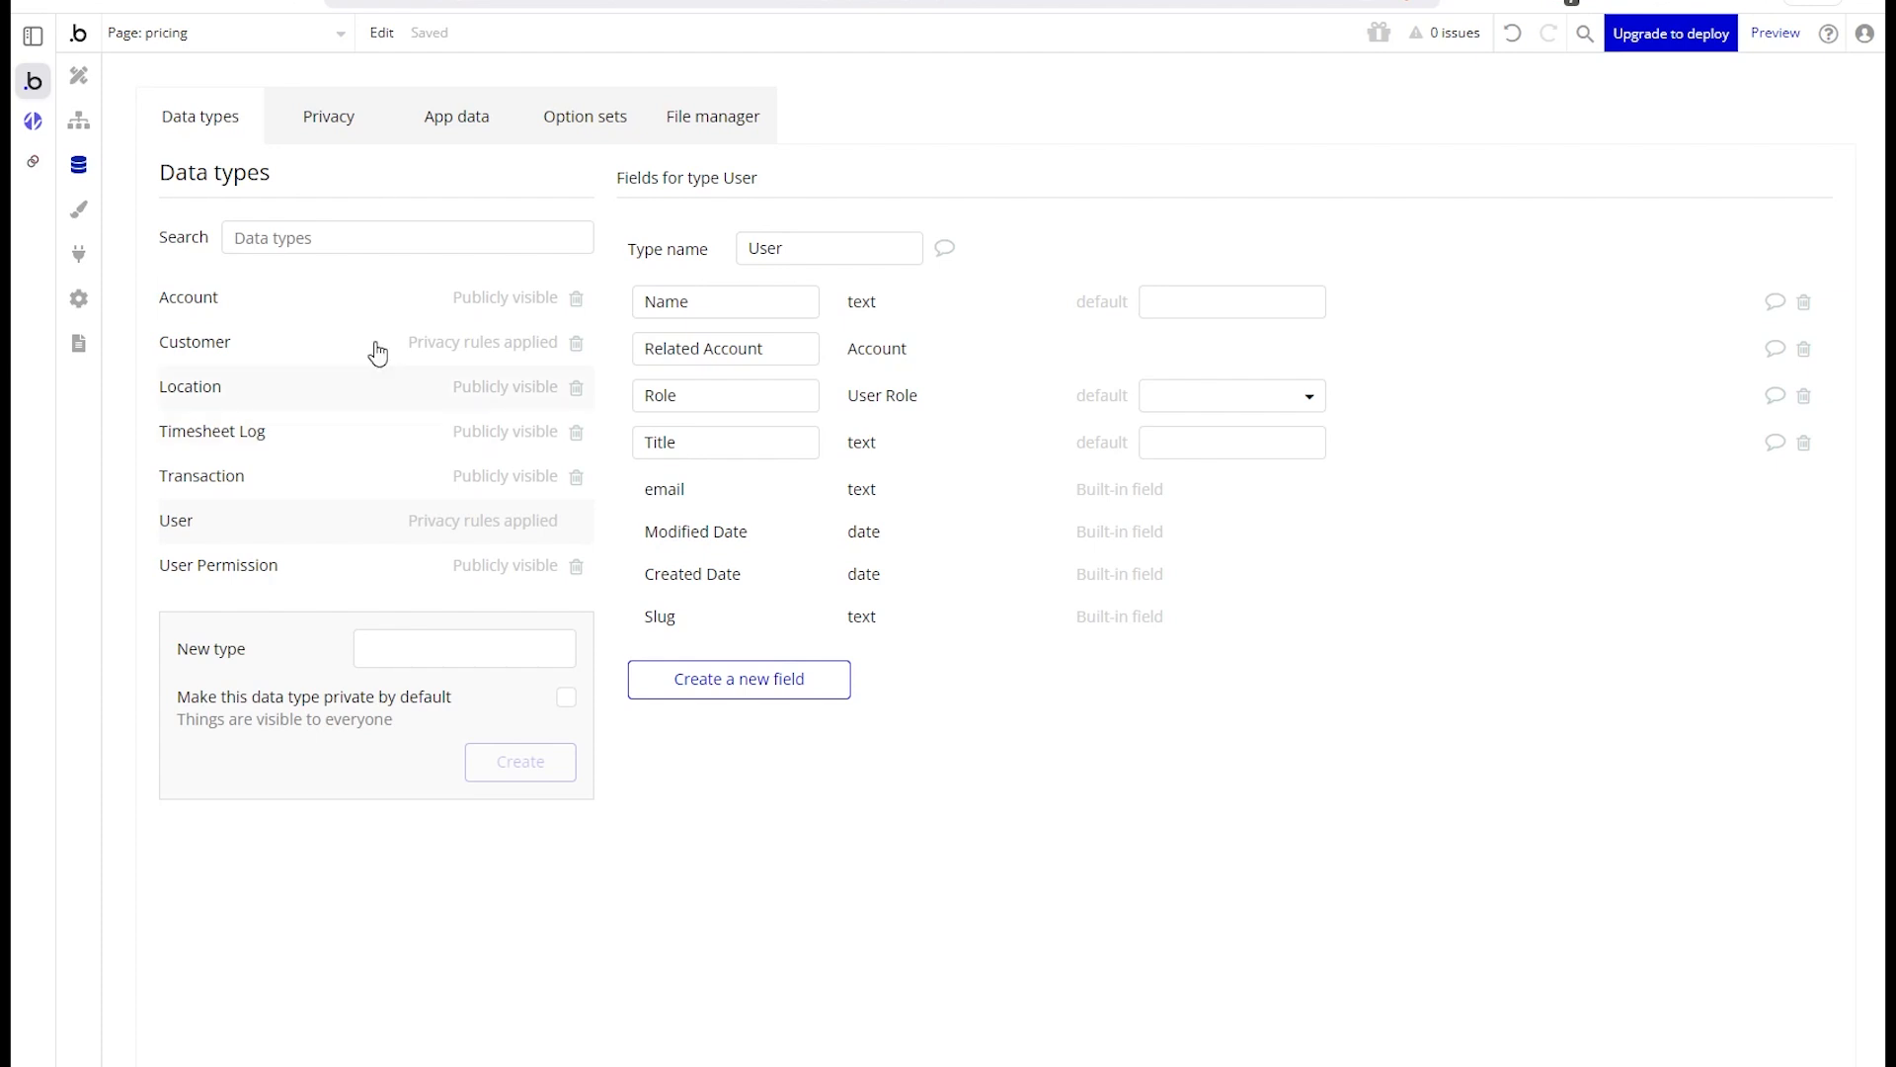
Create two data types in Bubble named Subscription Plan and Account Subscription
left_click(466, 638)
type("Subscription Plan")
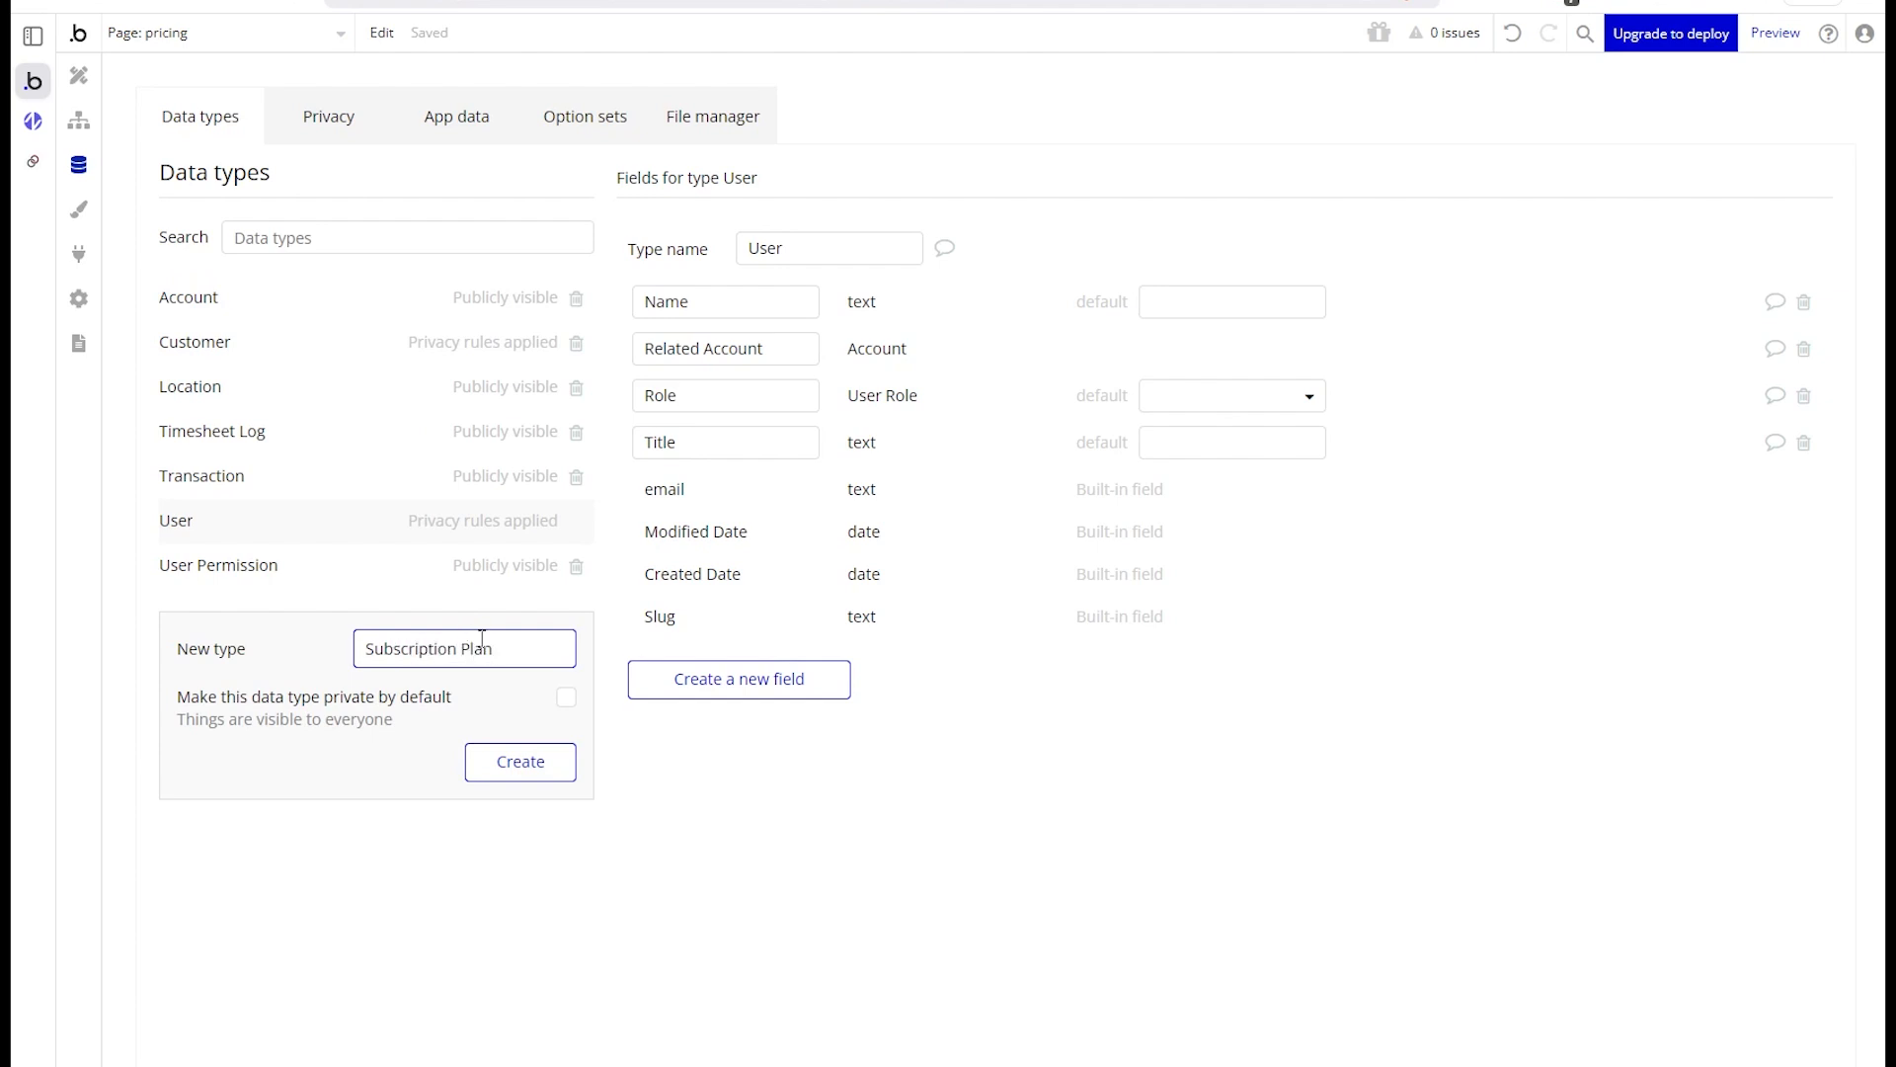
left_click(516, 761)
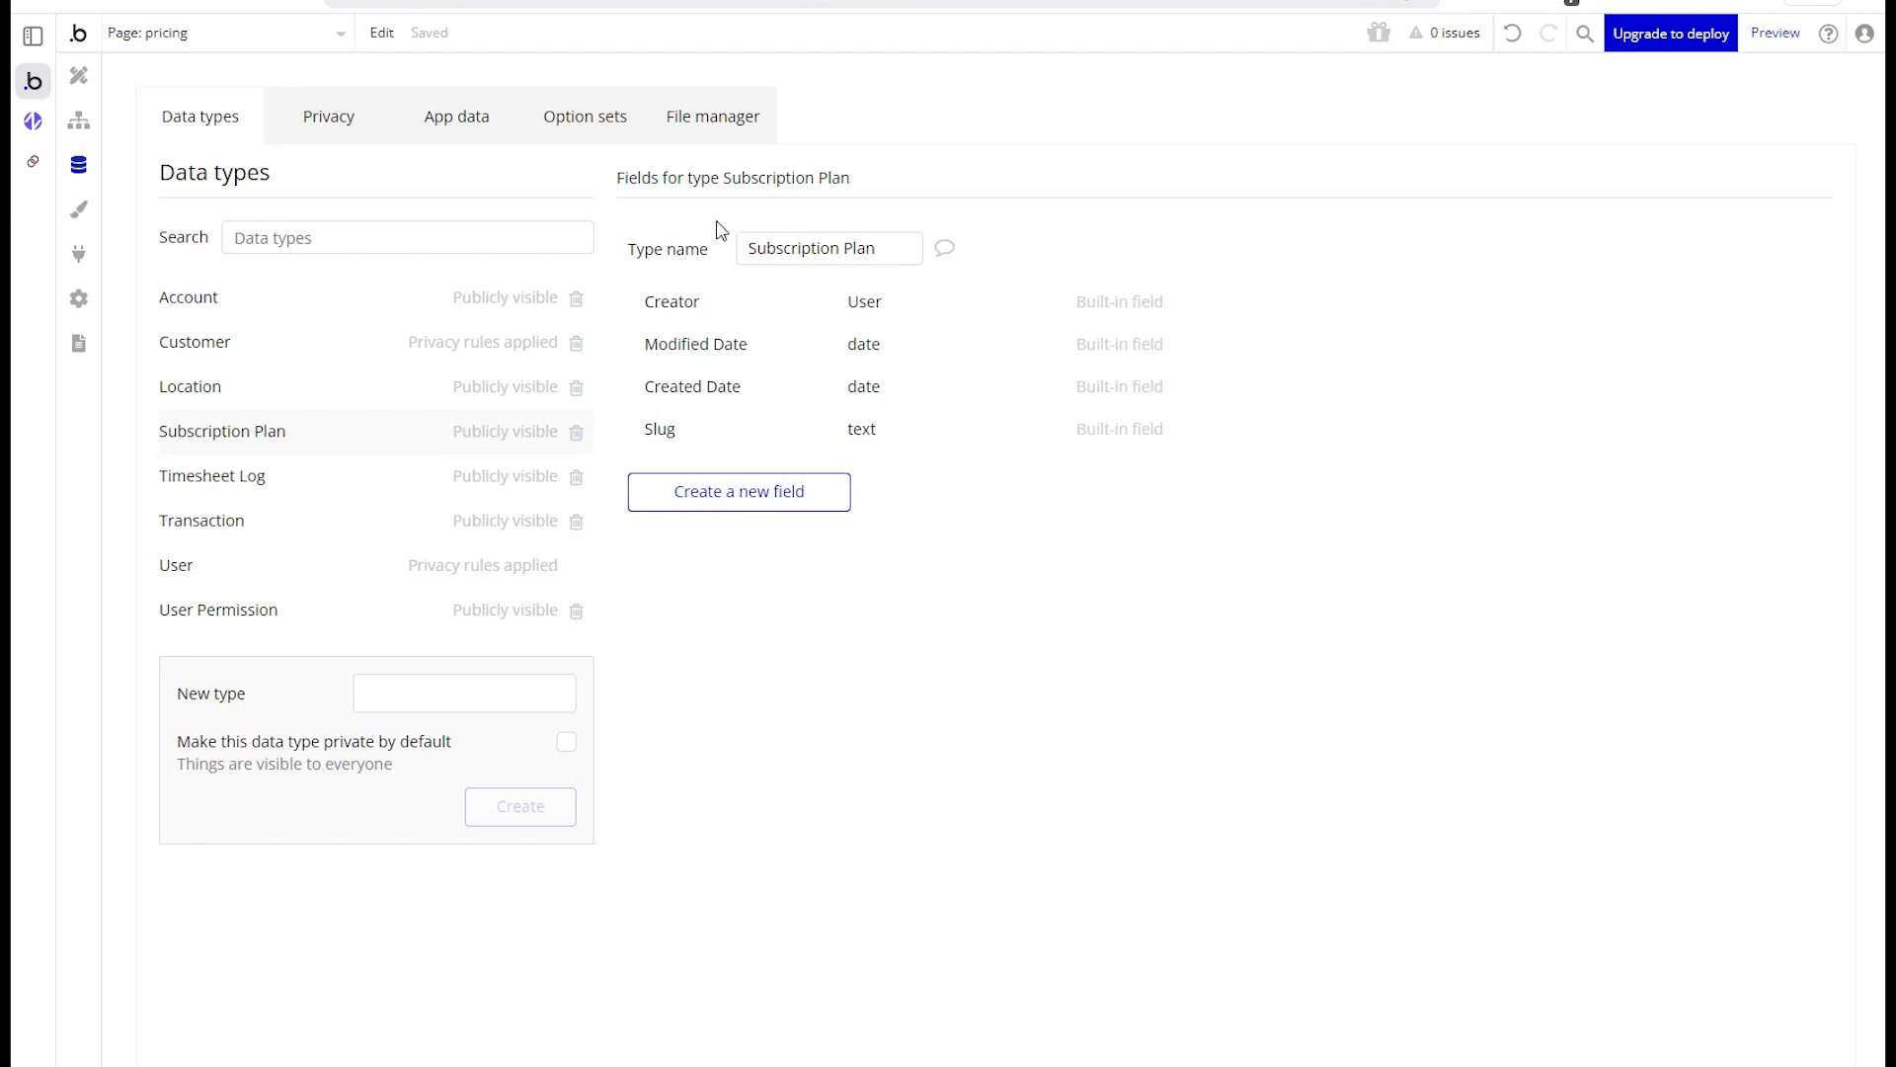
left_click(478, 697)
type("Account Sub")
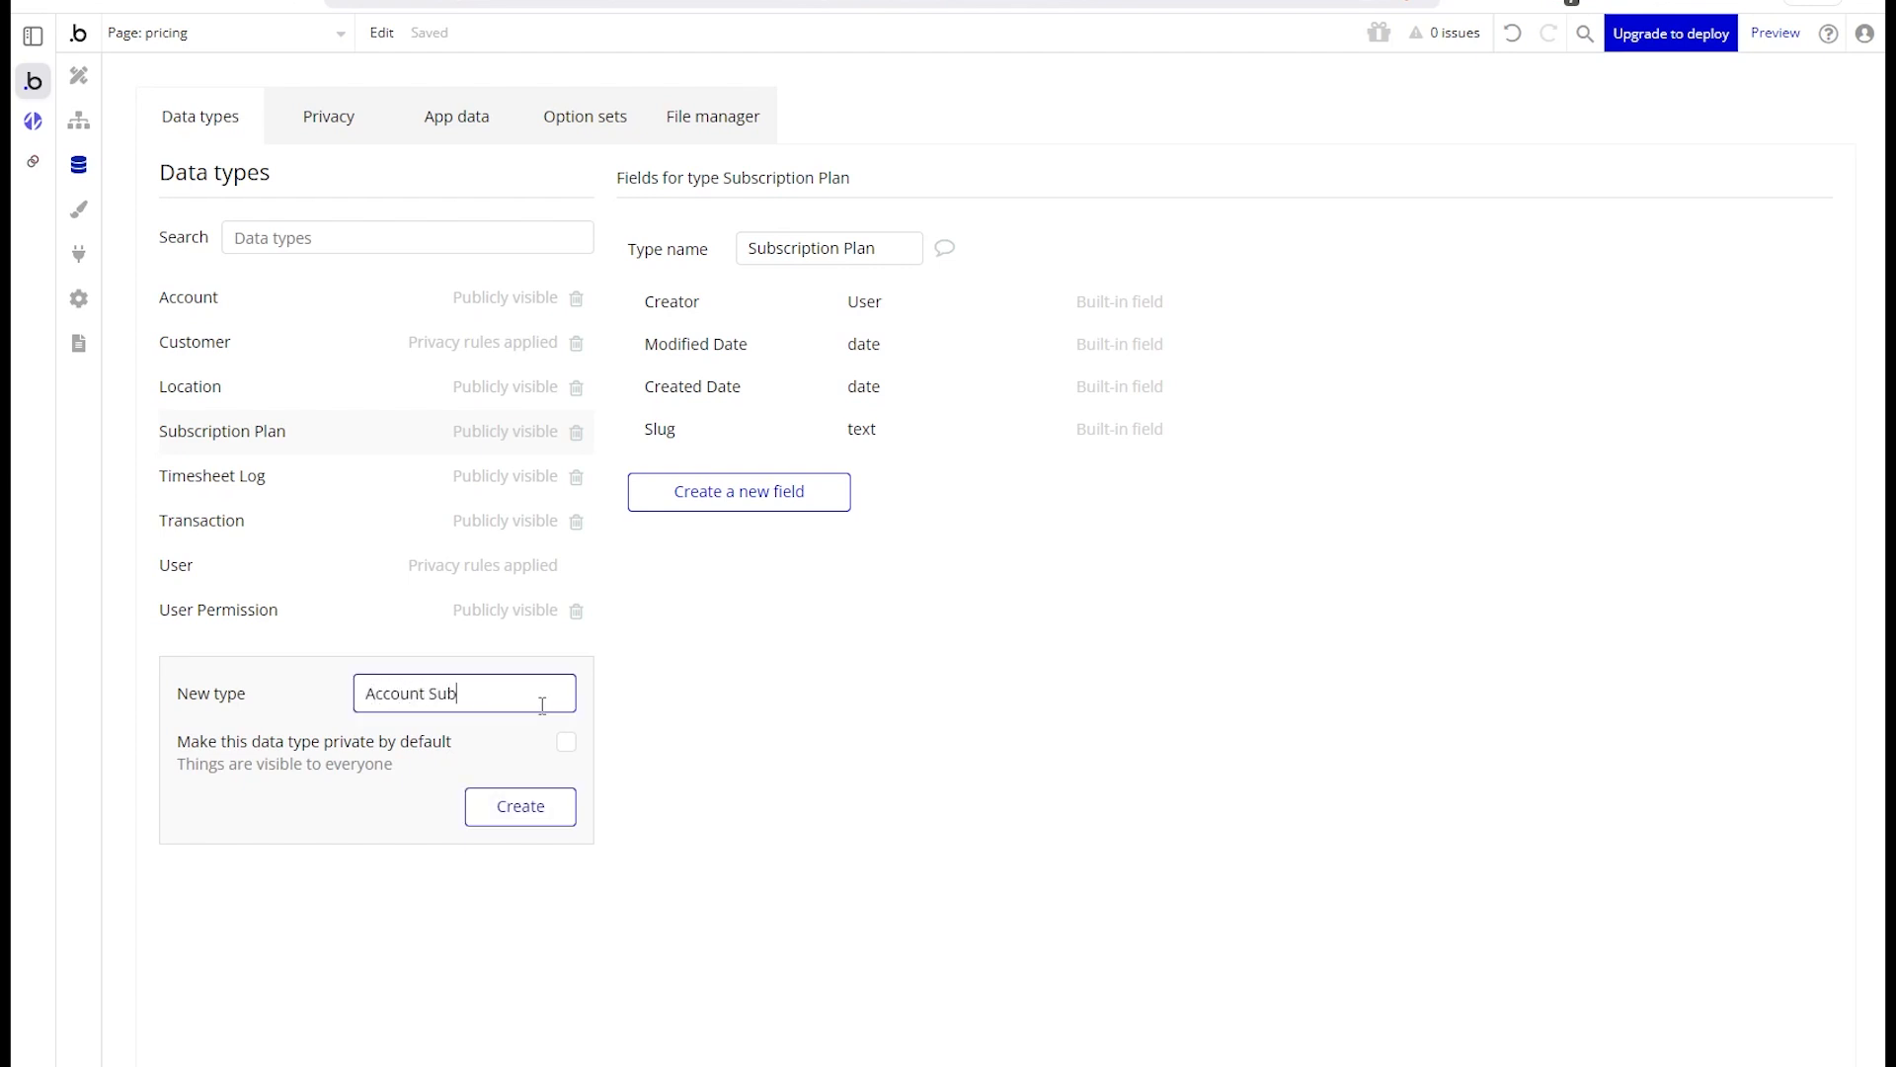
type("scription")
left_click(527, 817)
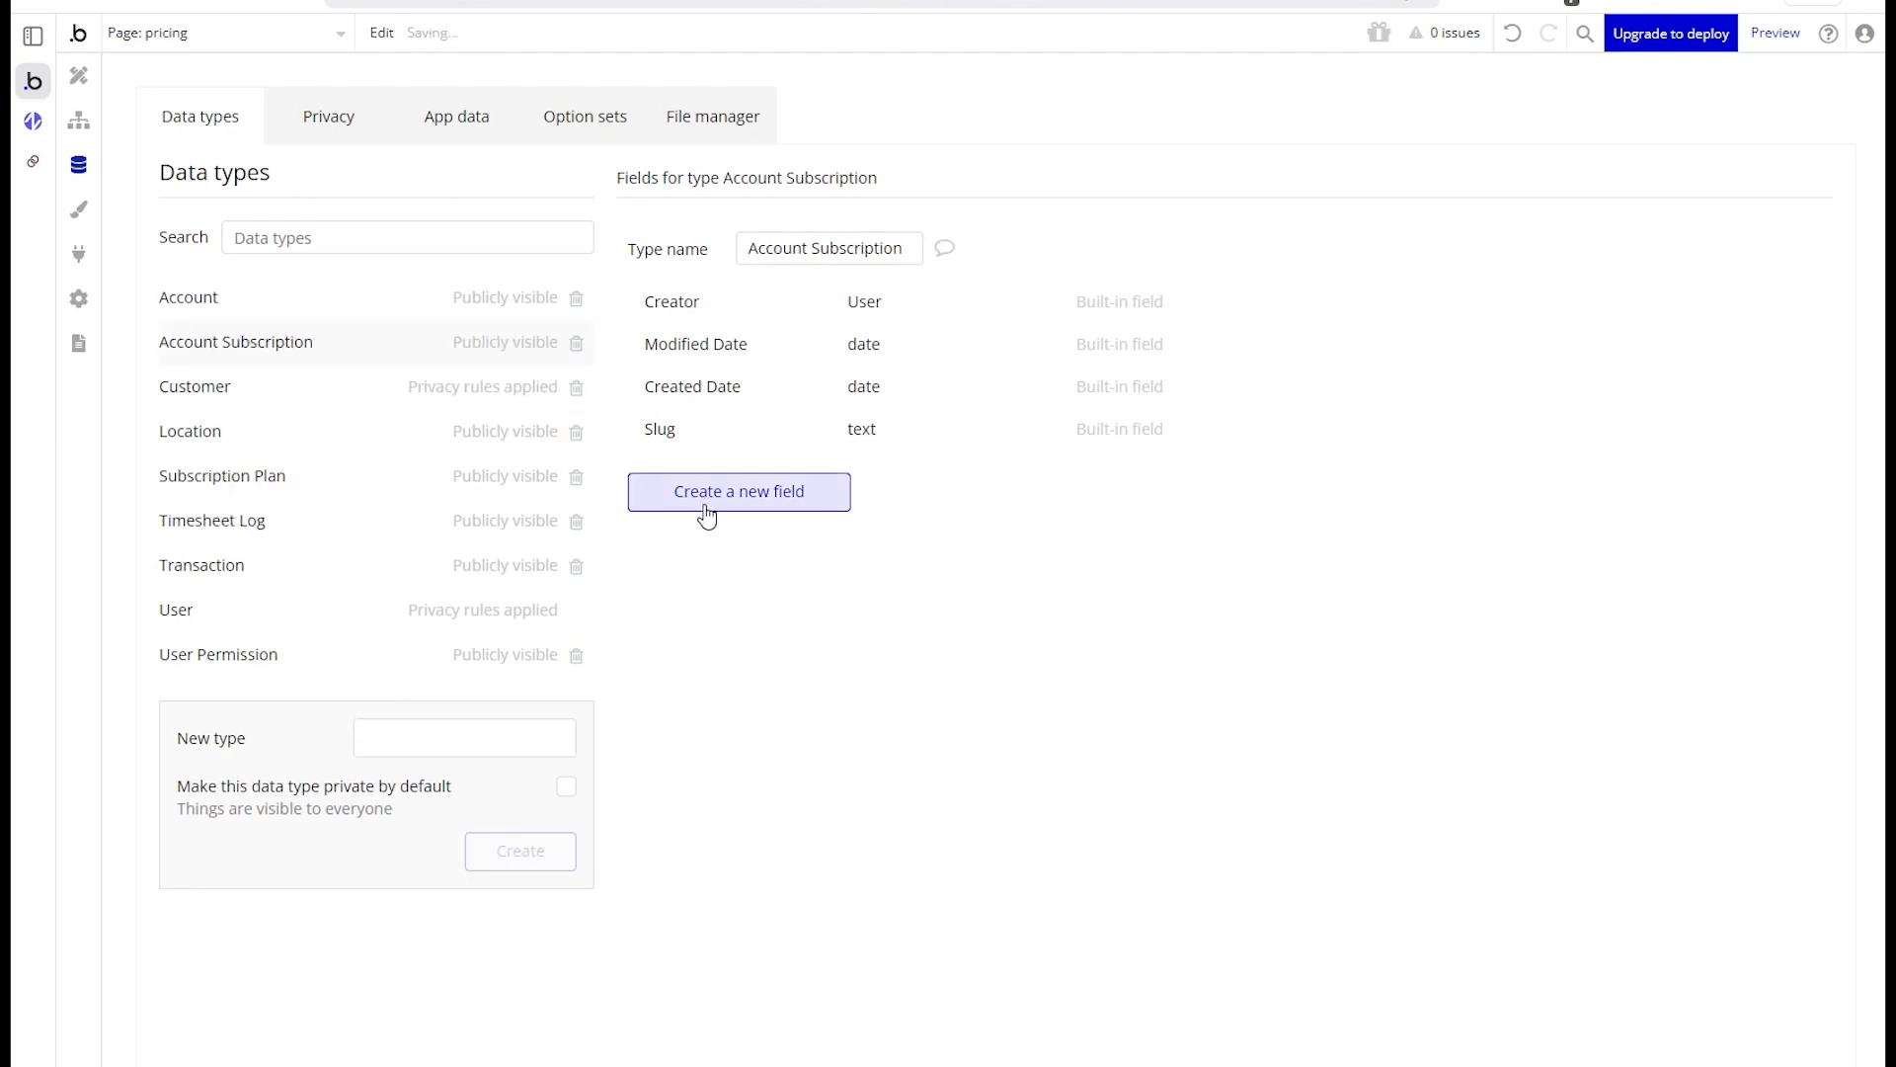
Add a field named Current Plan of type Subscription Plan to the Account Subscription data type
left_click(769, 502)
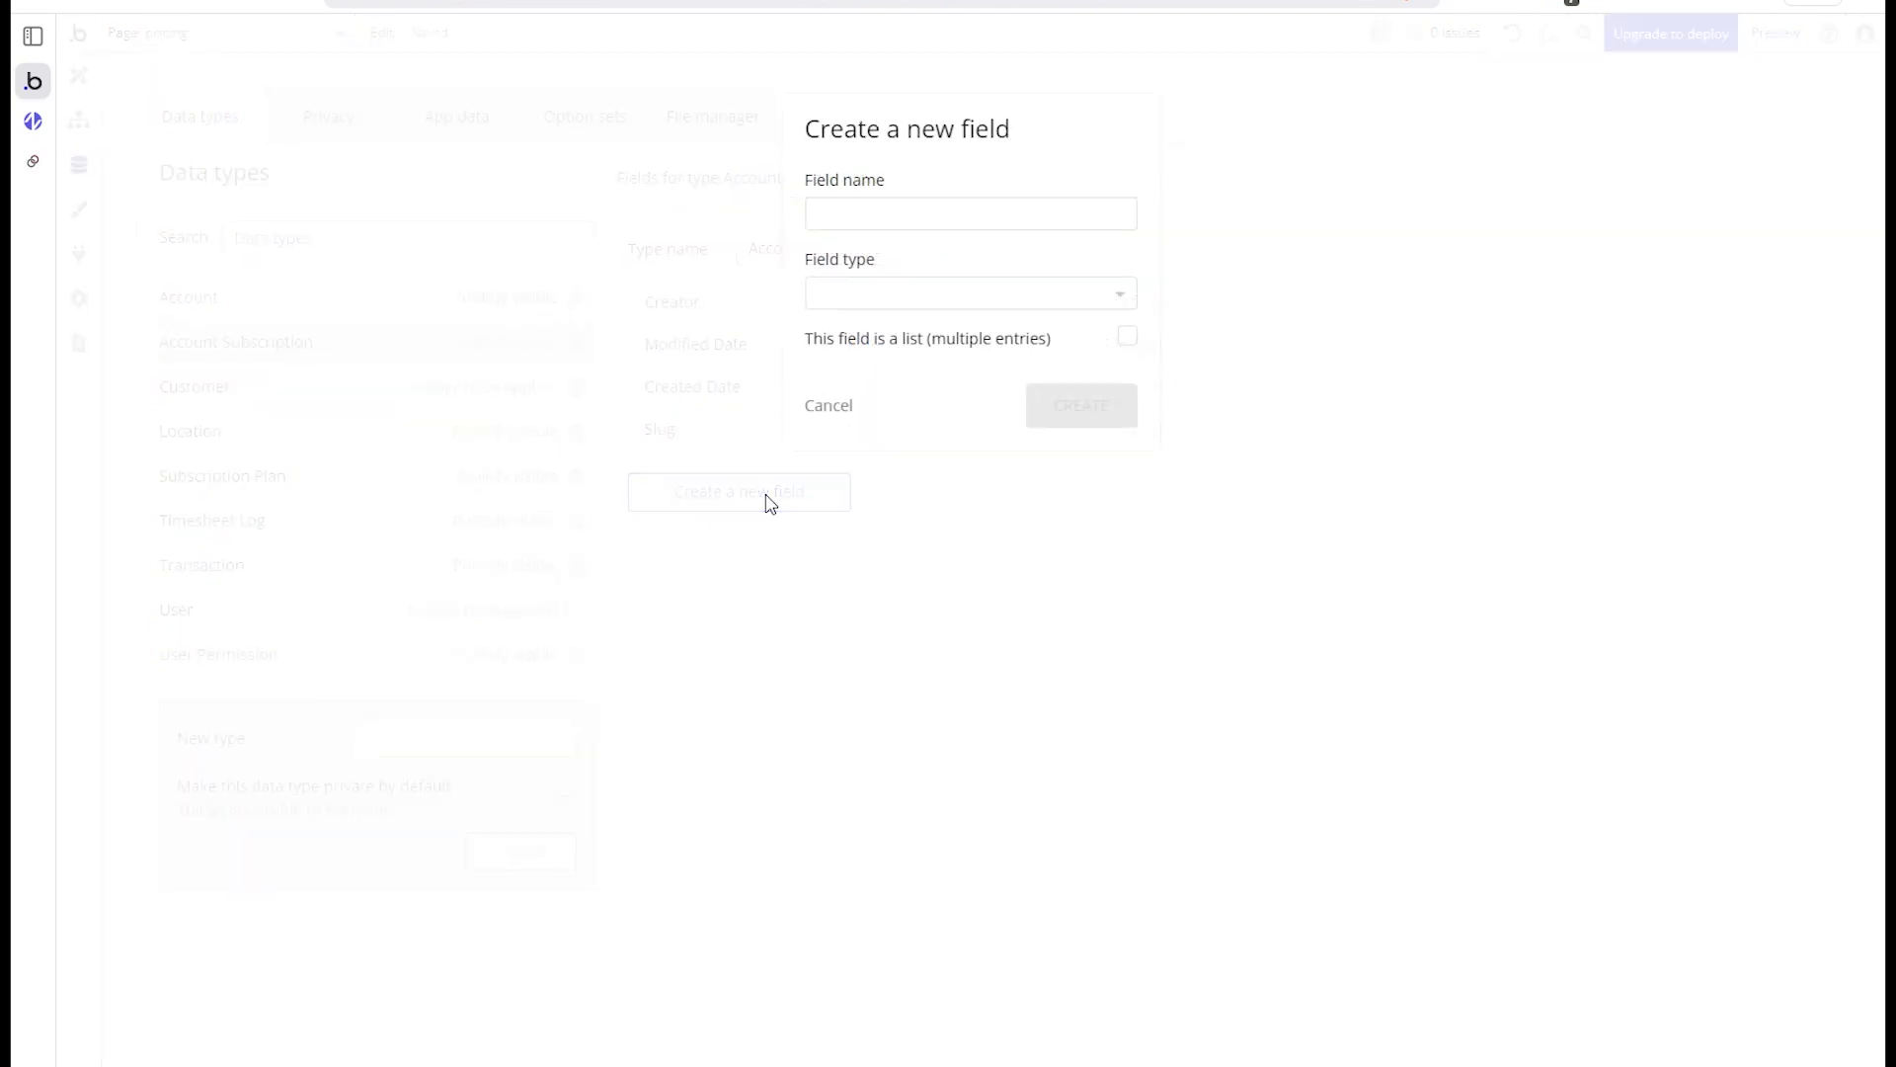
left_click(1022, 213)
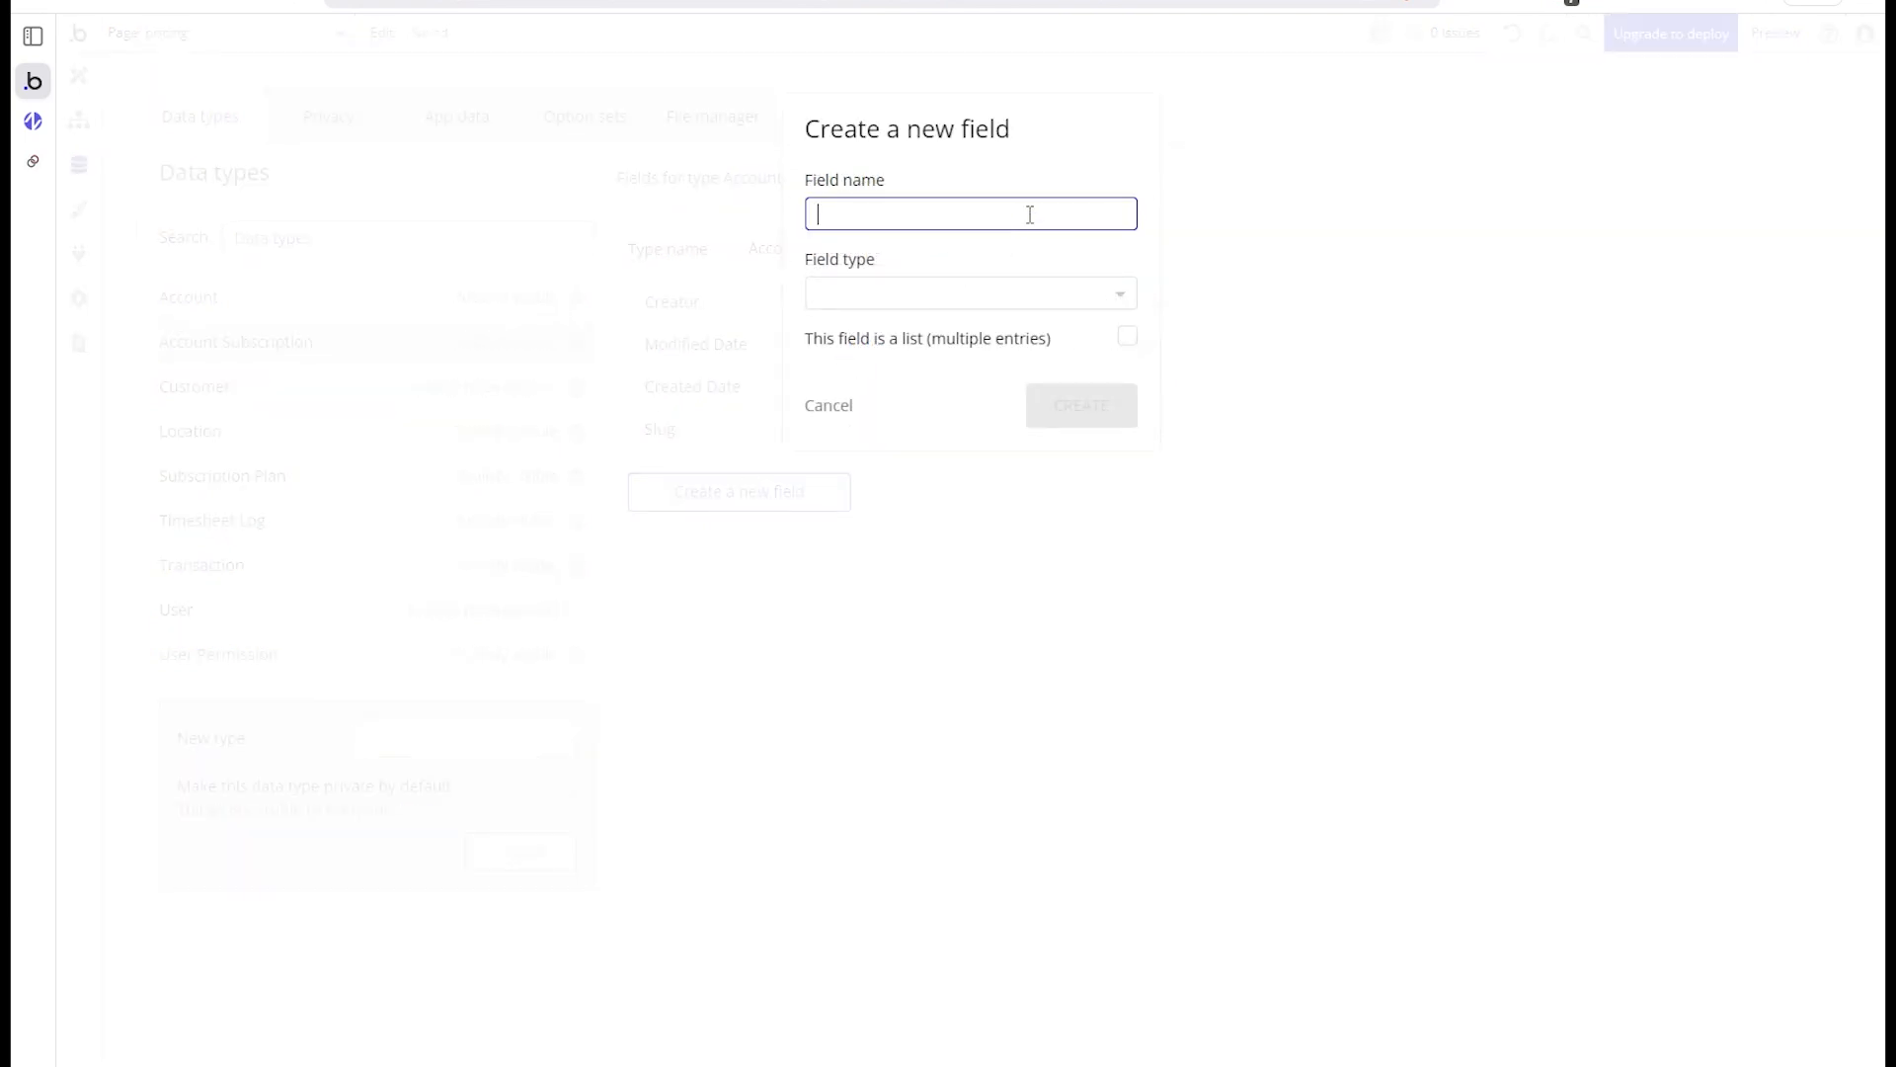
type("Current Plan")
left_click(974, 292)
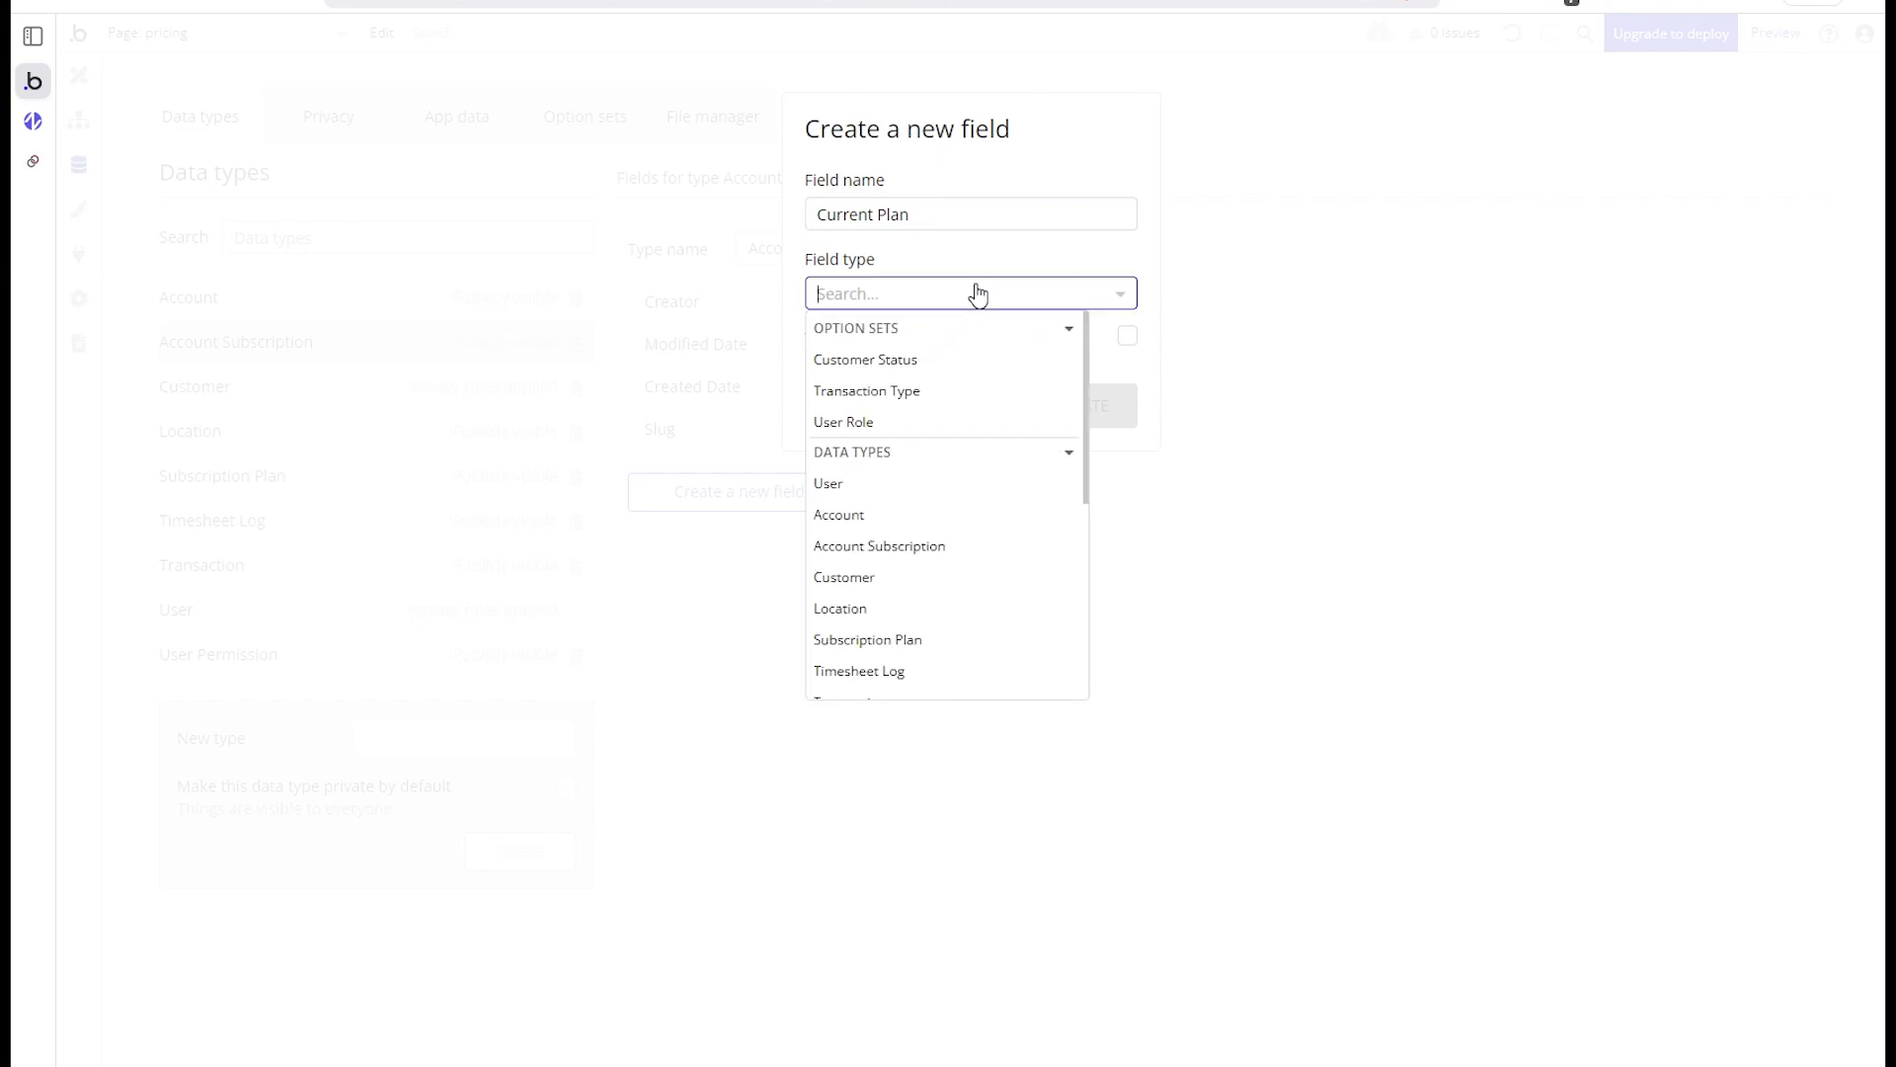
type("pl")
left_click(948, 359)
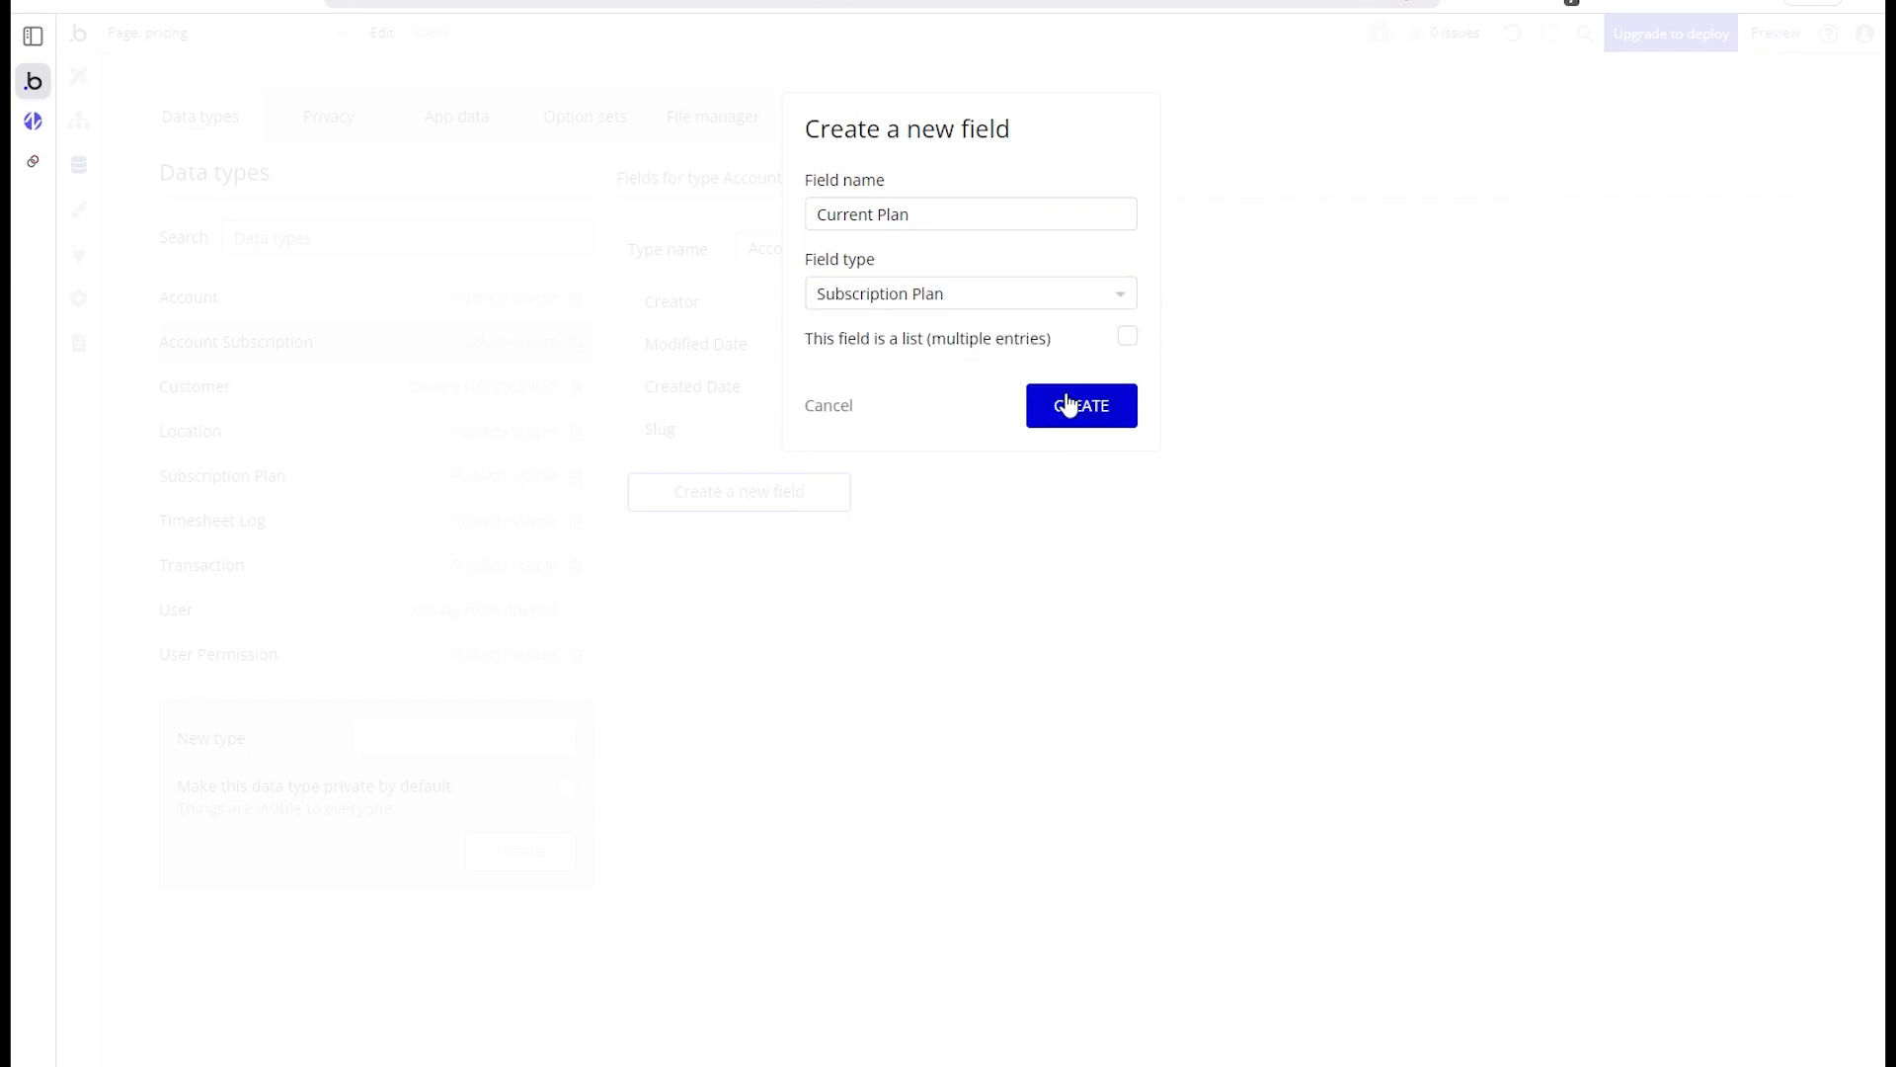
left_click(1066, 405)
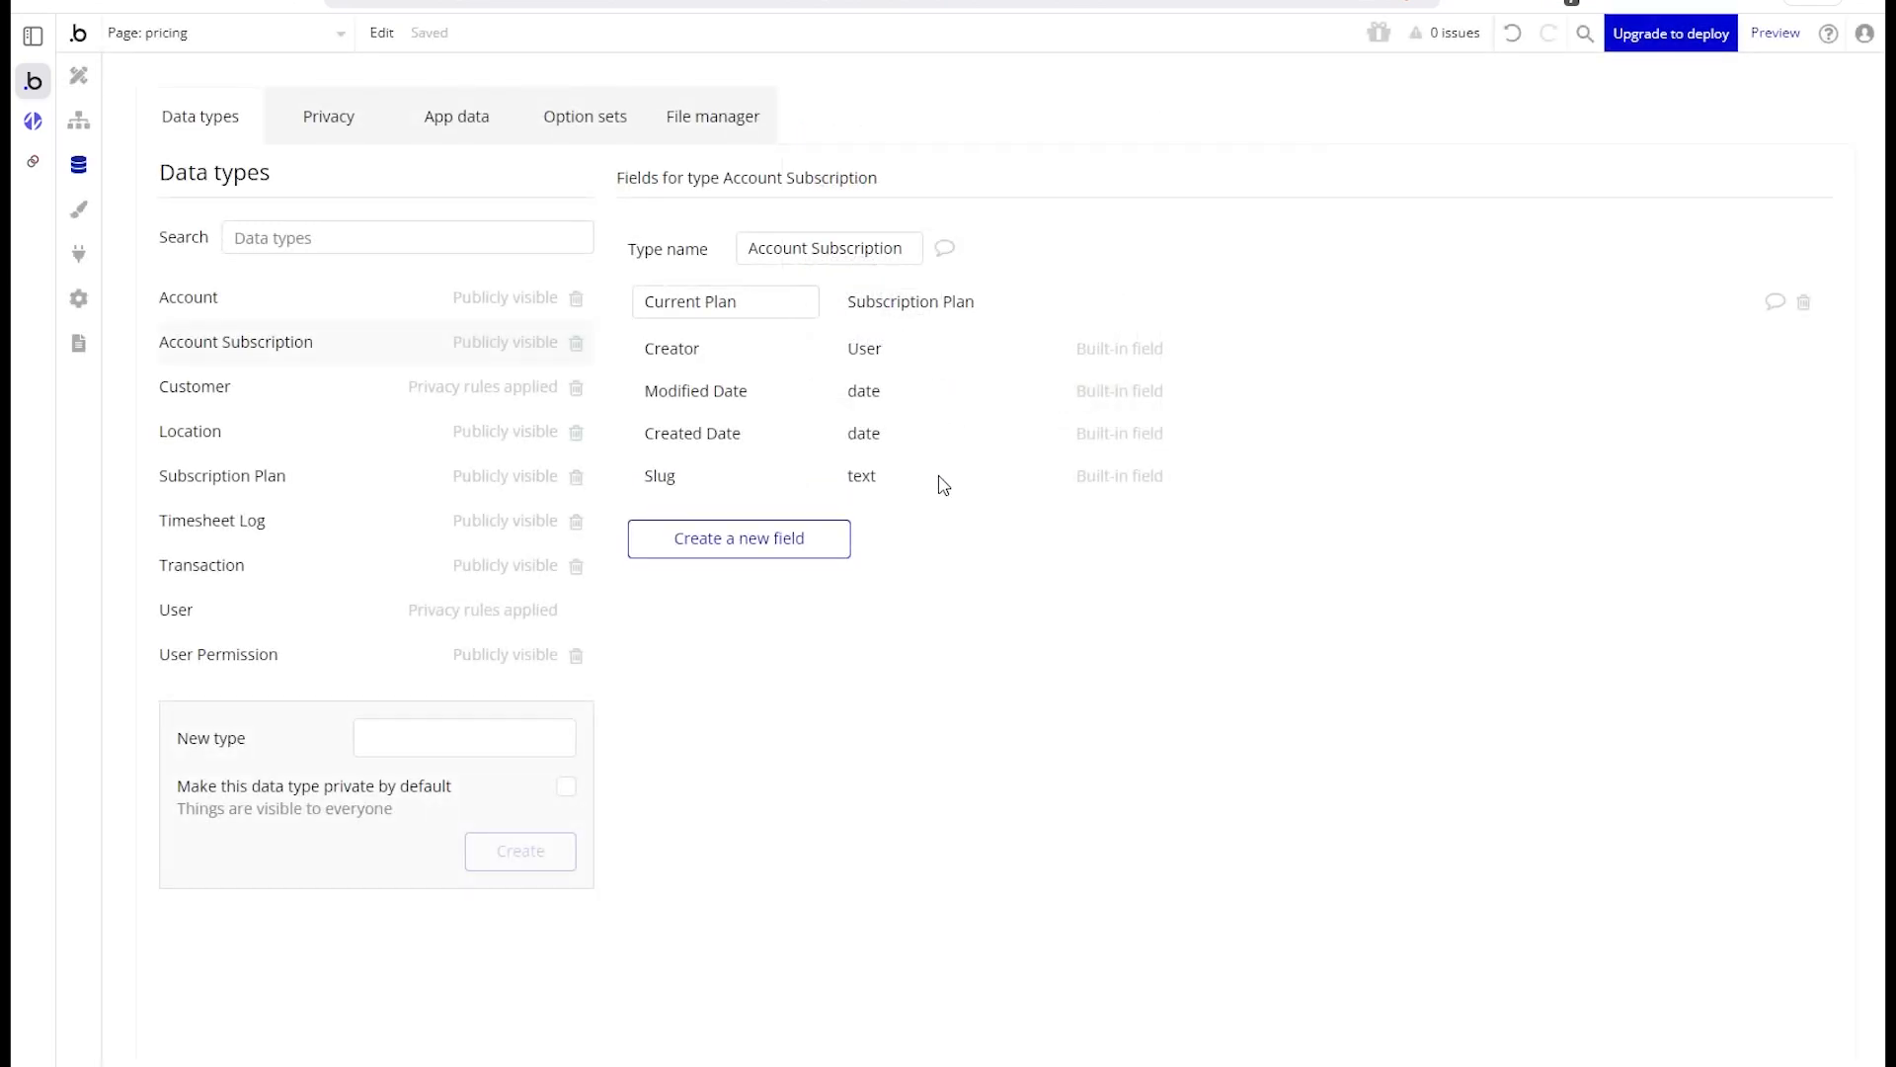
Add a text field named Stripe ID to the Account Subscription data type
left_click(810, 544)
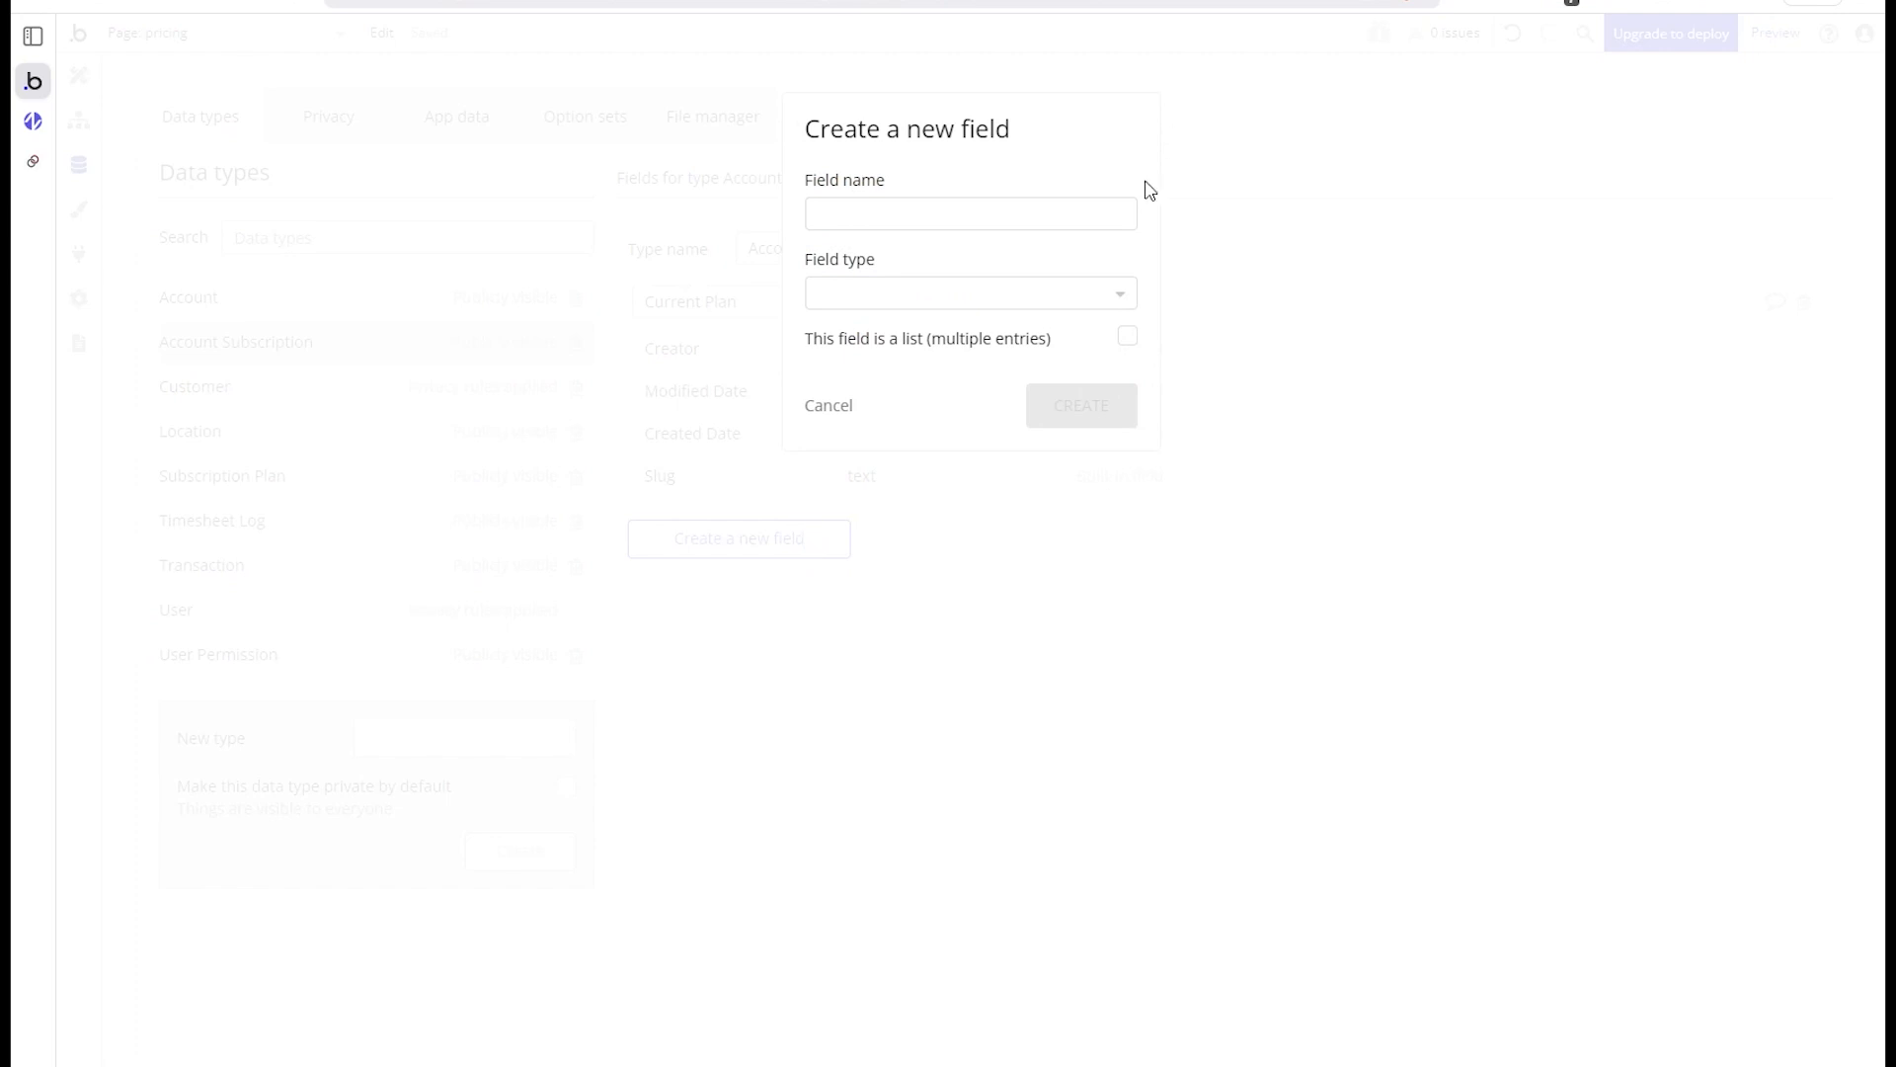
left_click(1115, 213)
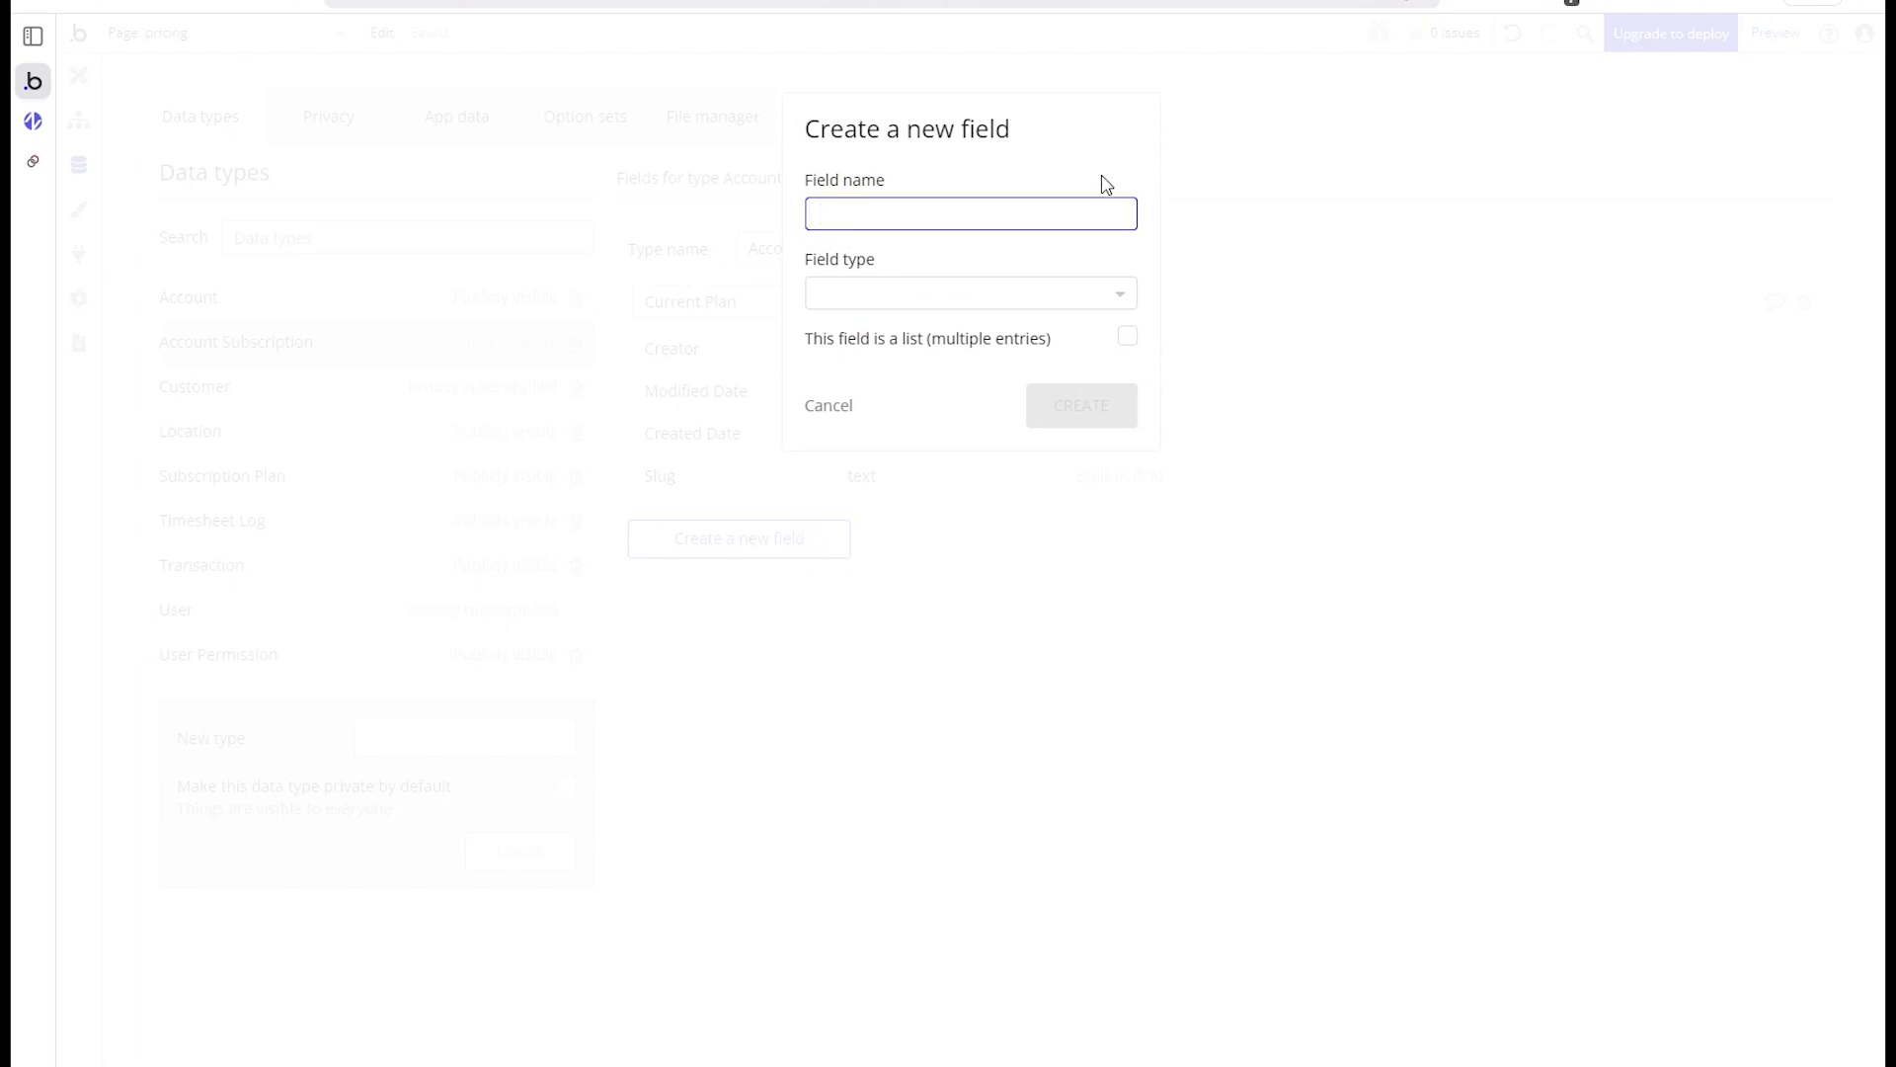
type("Stripe")
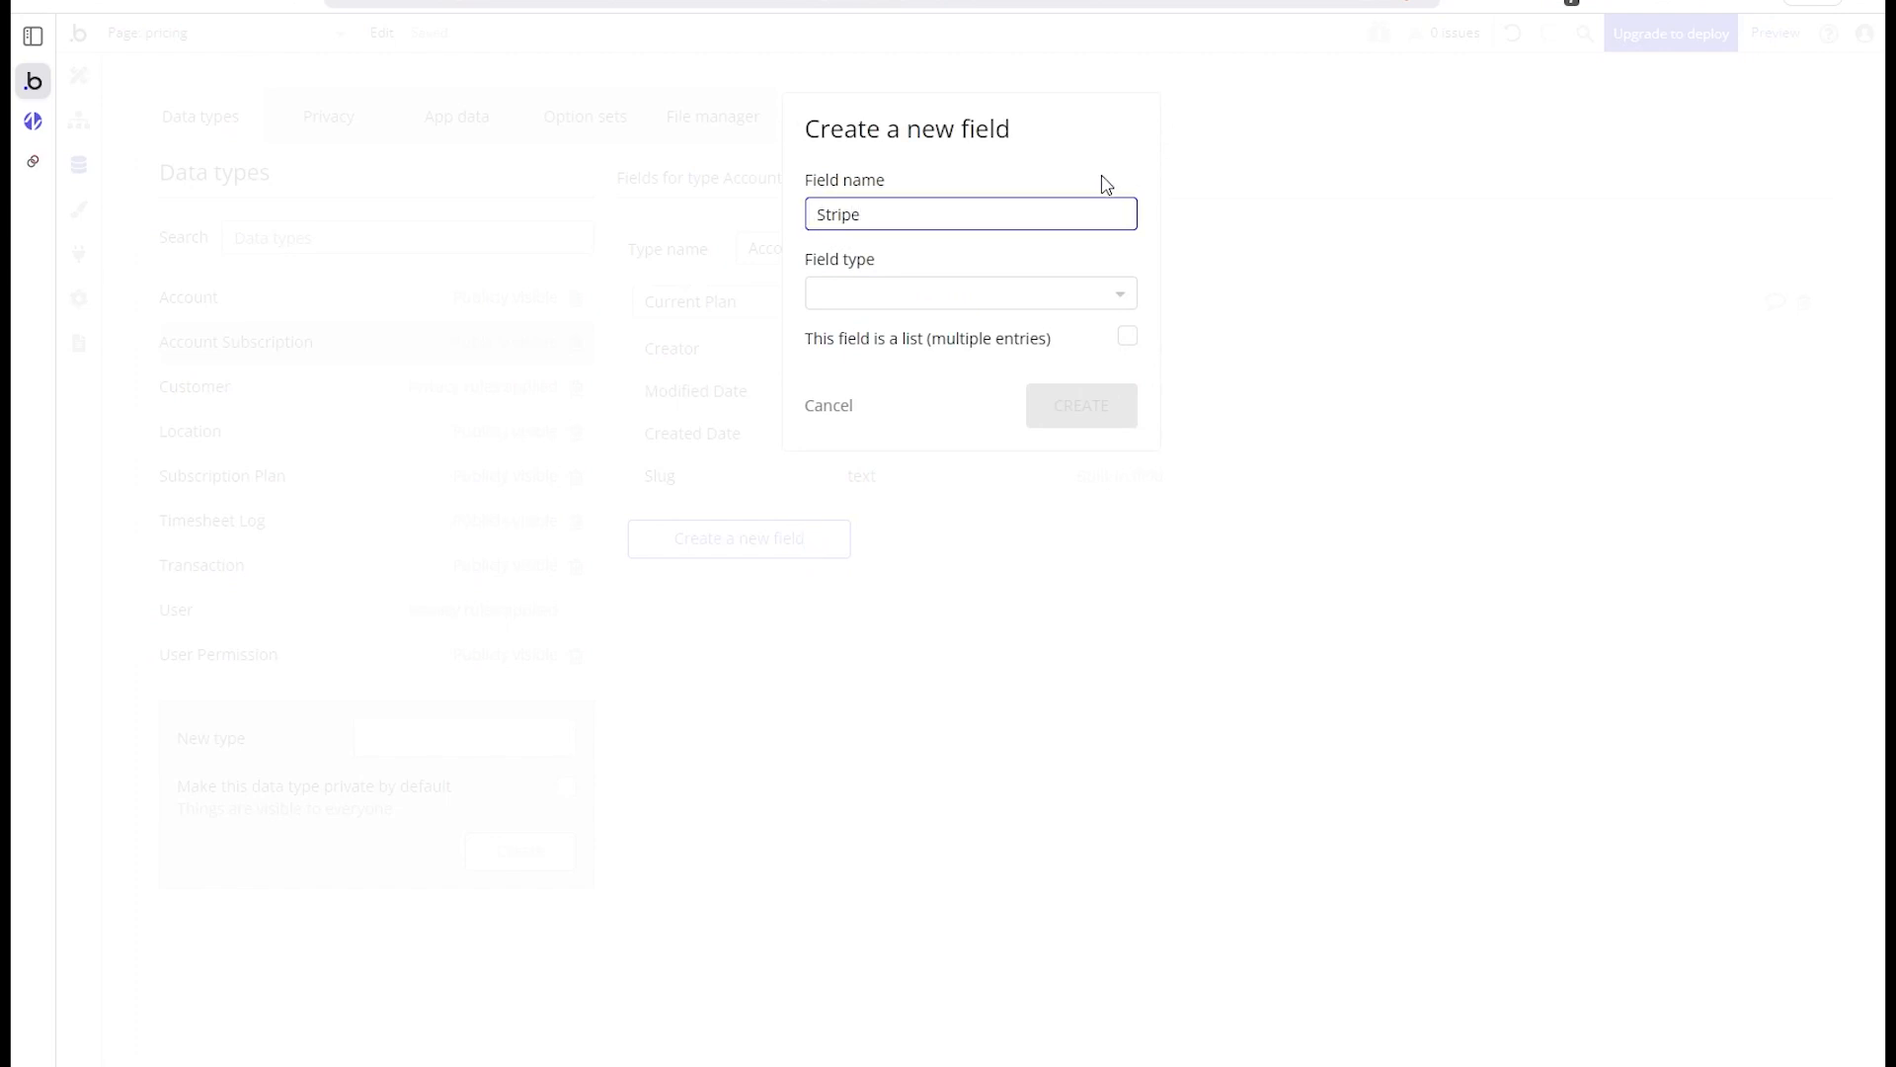
type("D")
left_click(1005, 301)
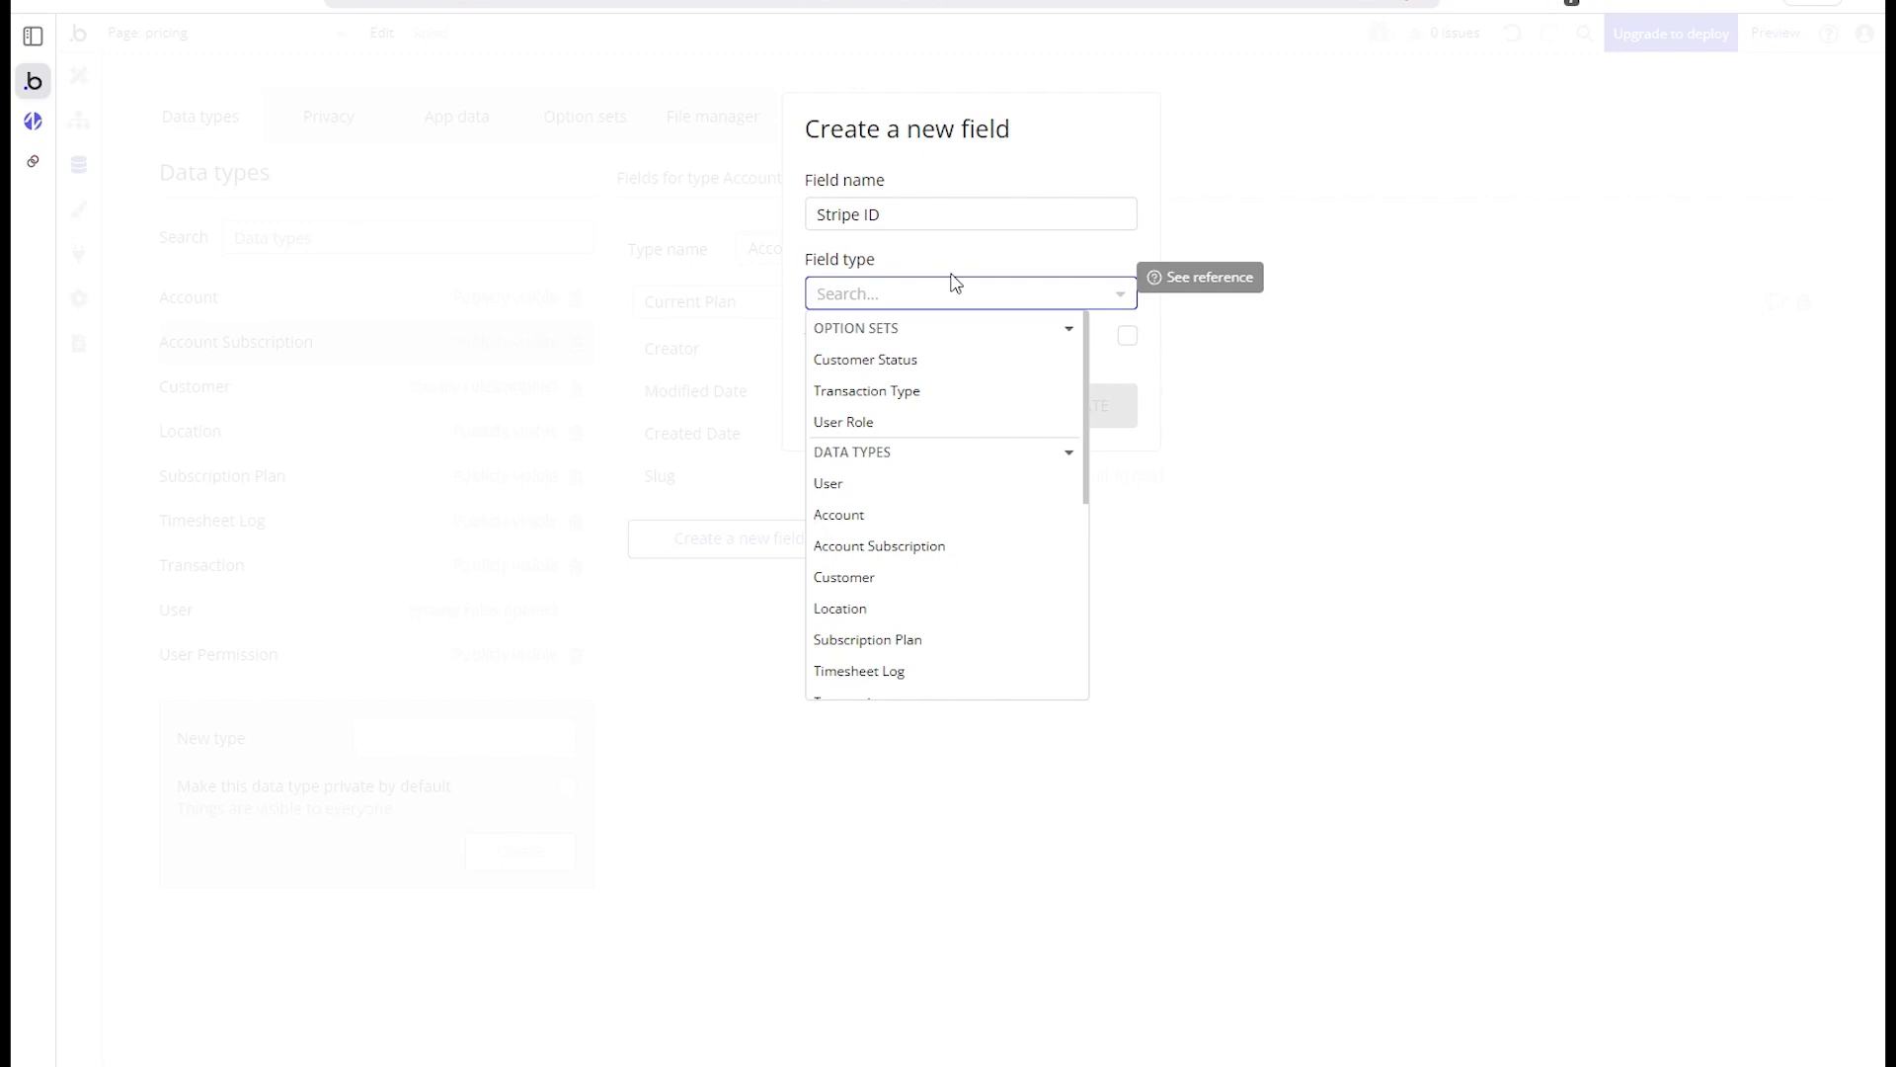
type("text")
left_click(920, 361)
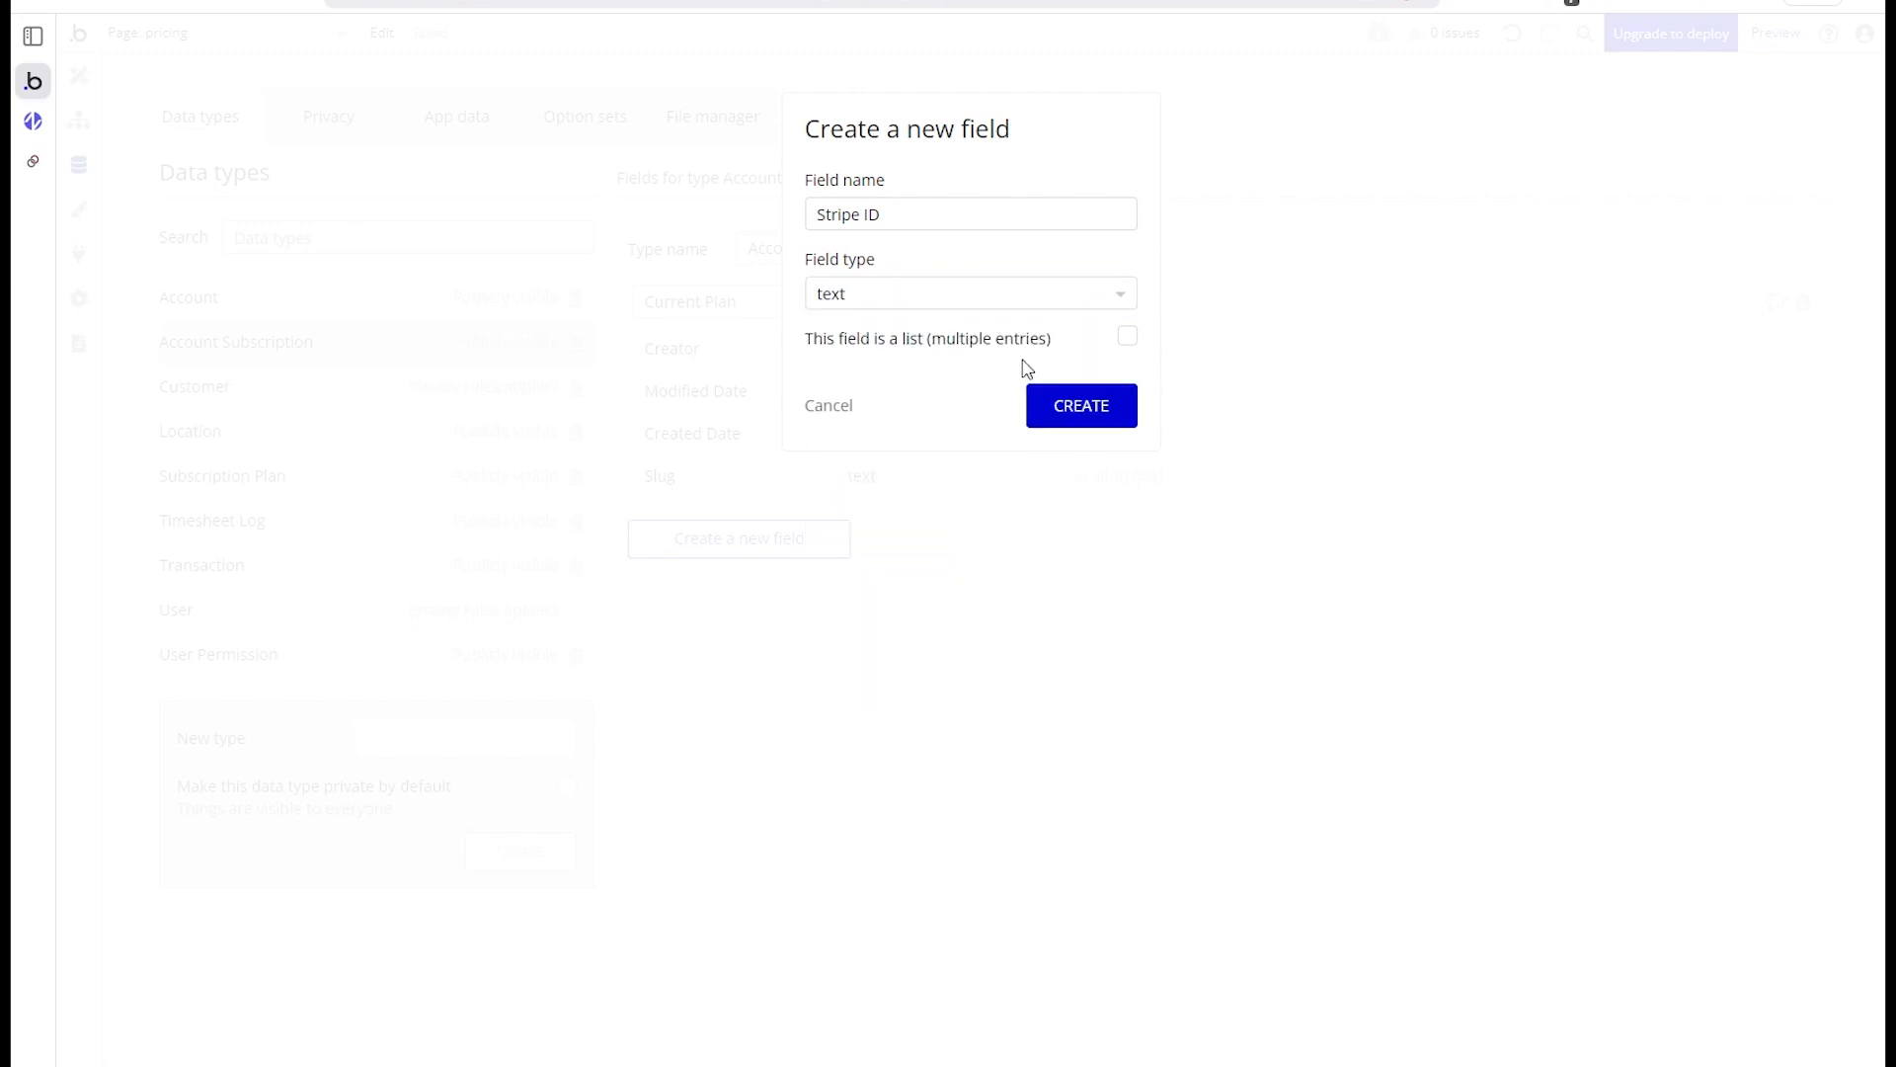
left_click(1068, 408)
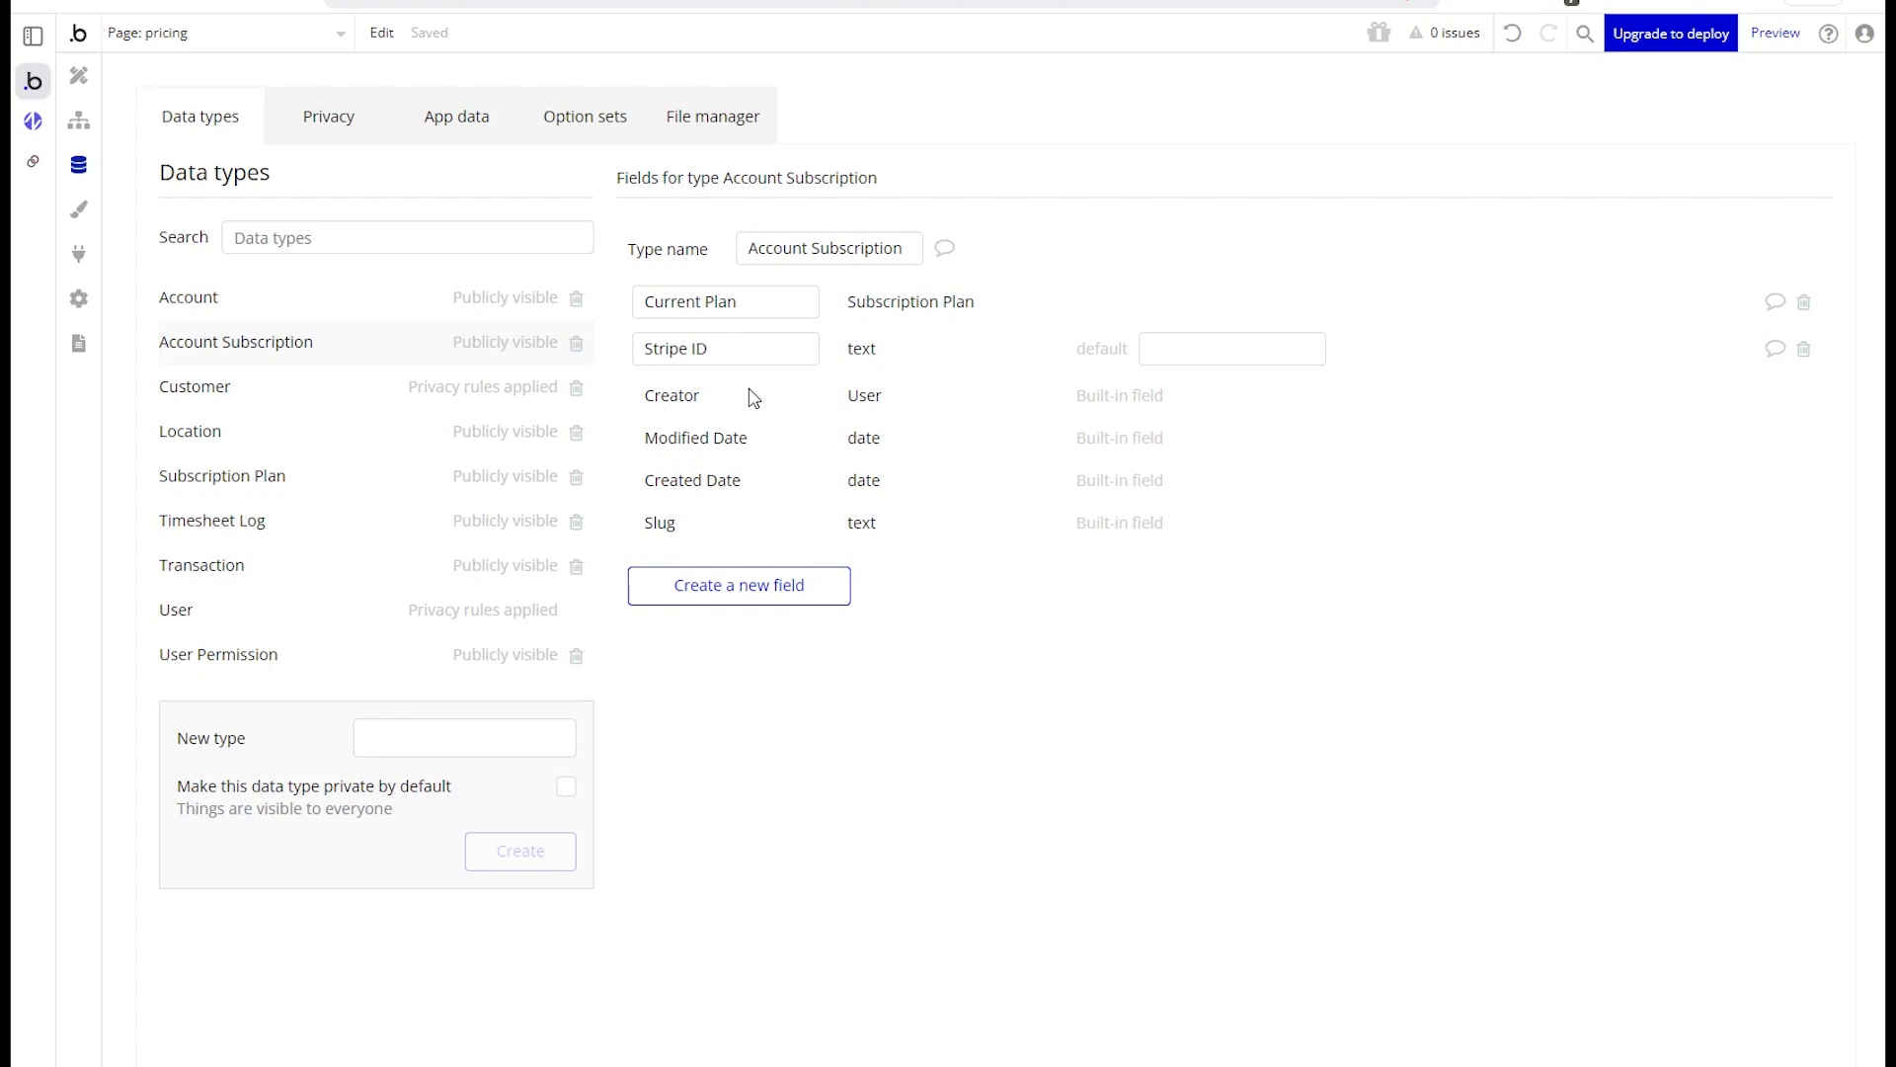
mouse_move(792, 399)
left_click_drag(758, 248, 833, 248)
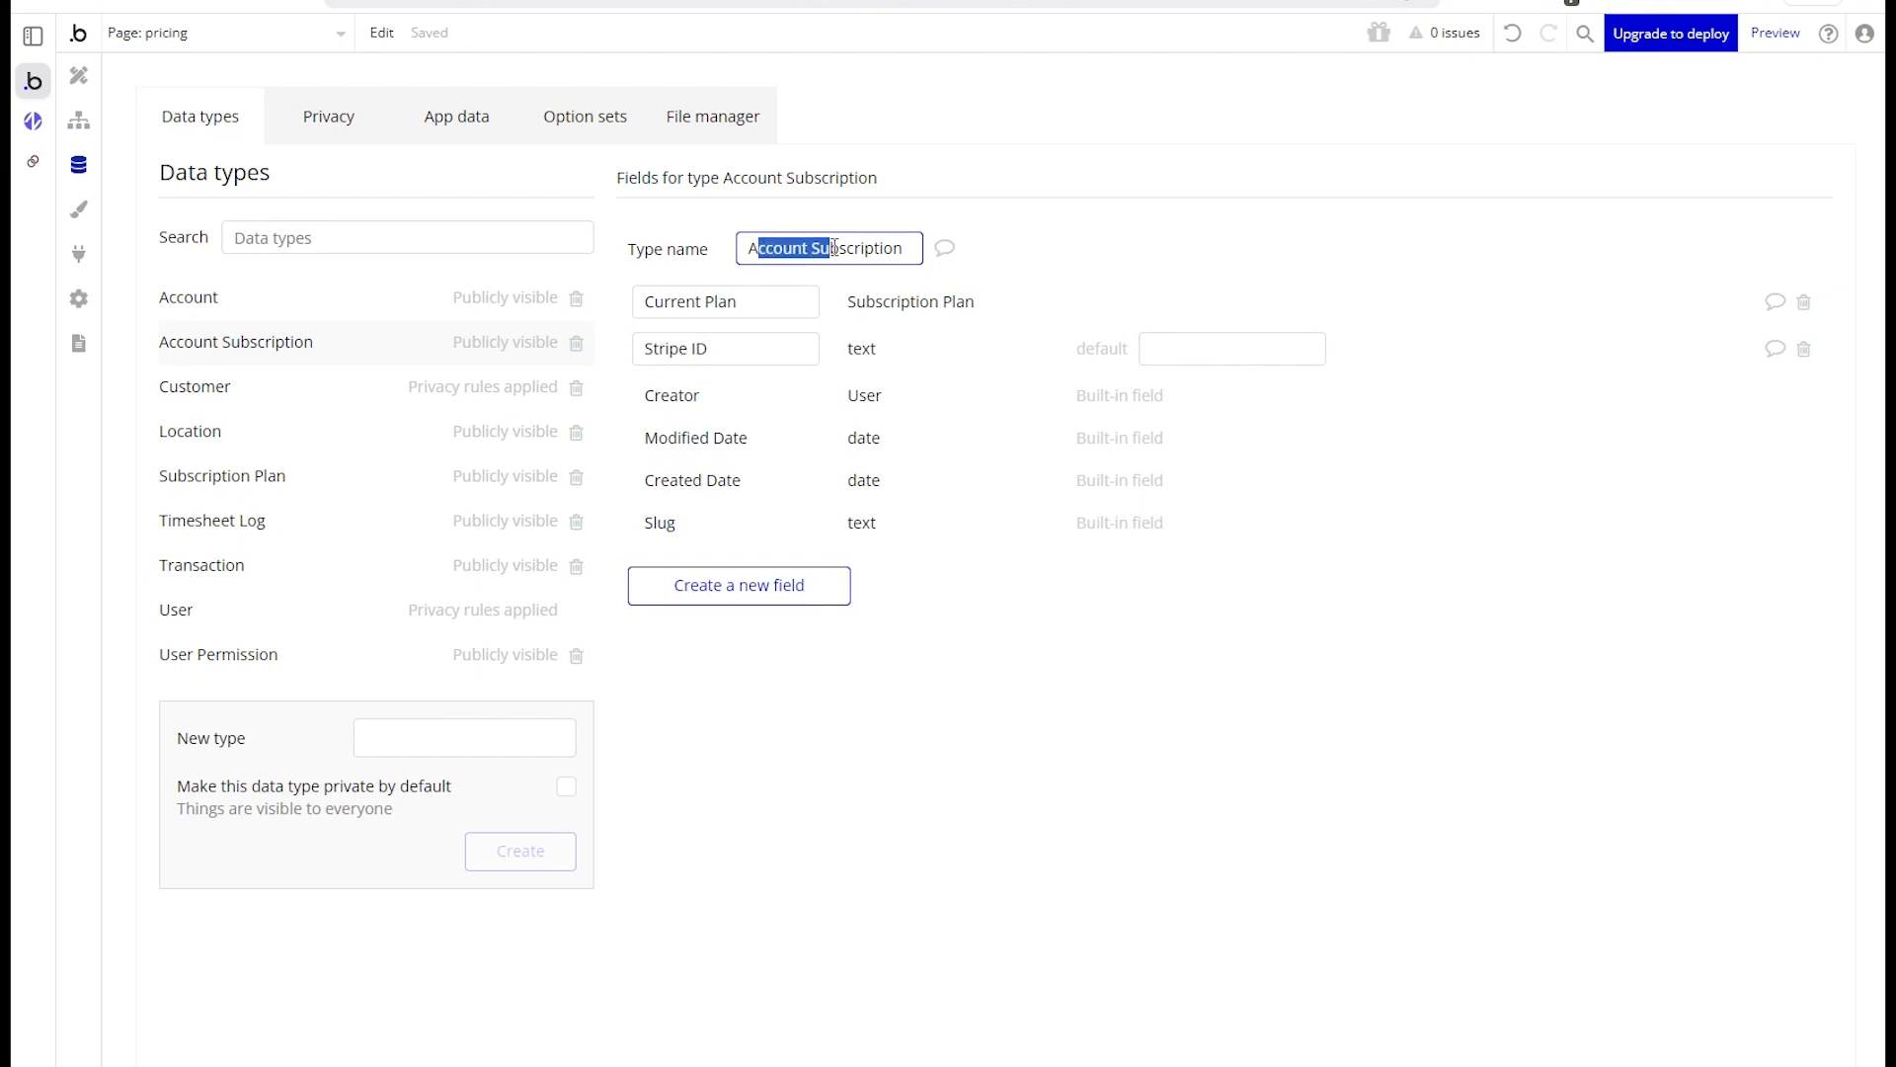
left_click(857, 388)
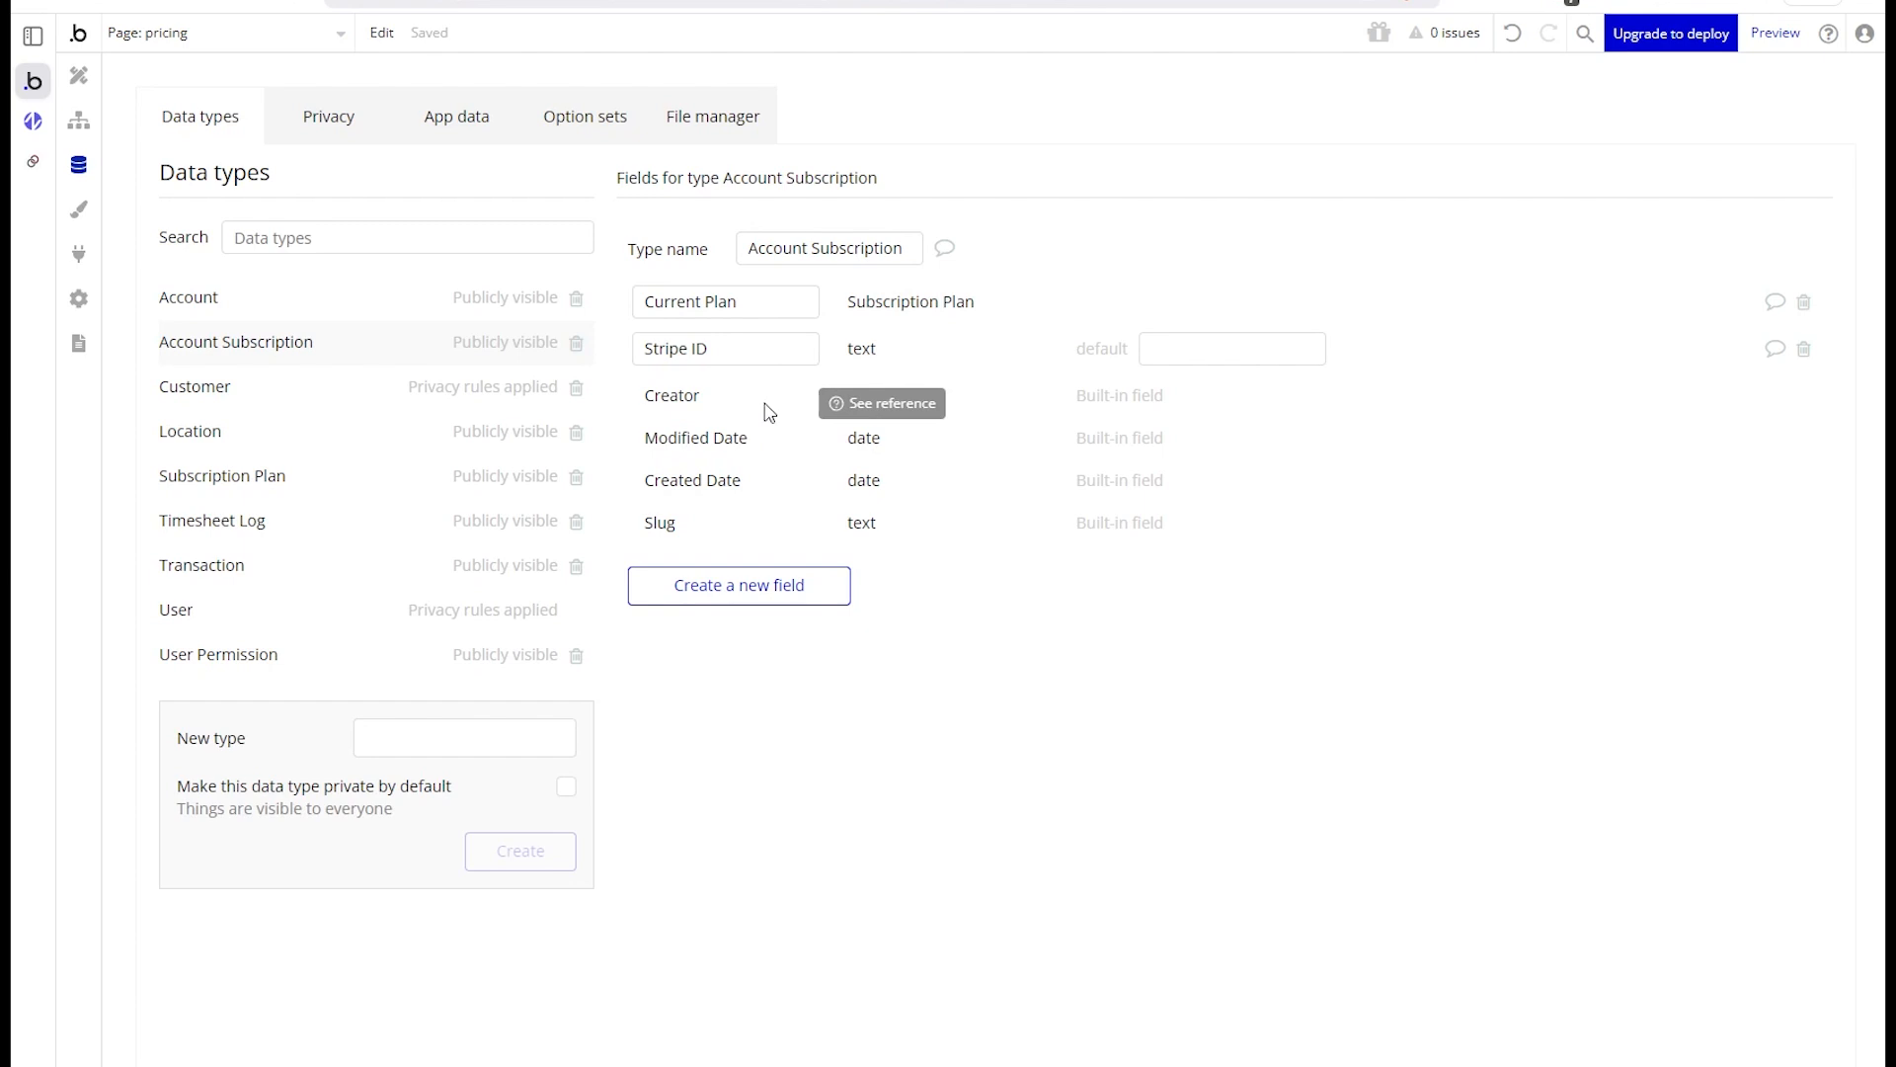
mouse_move(781, 345)
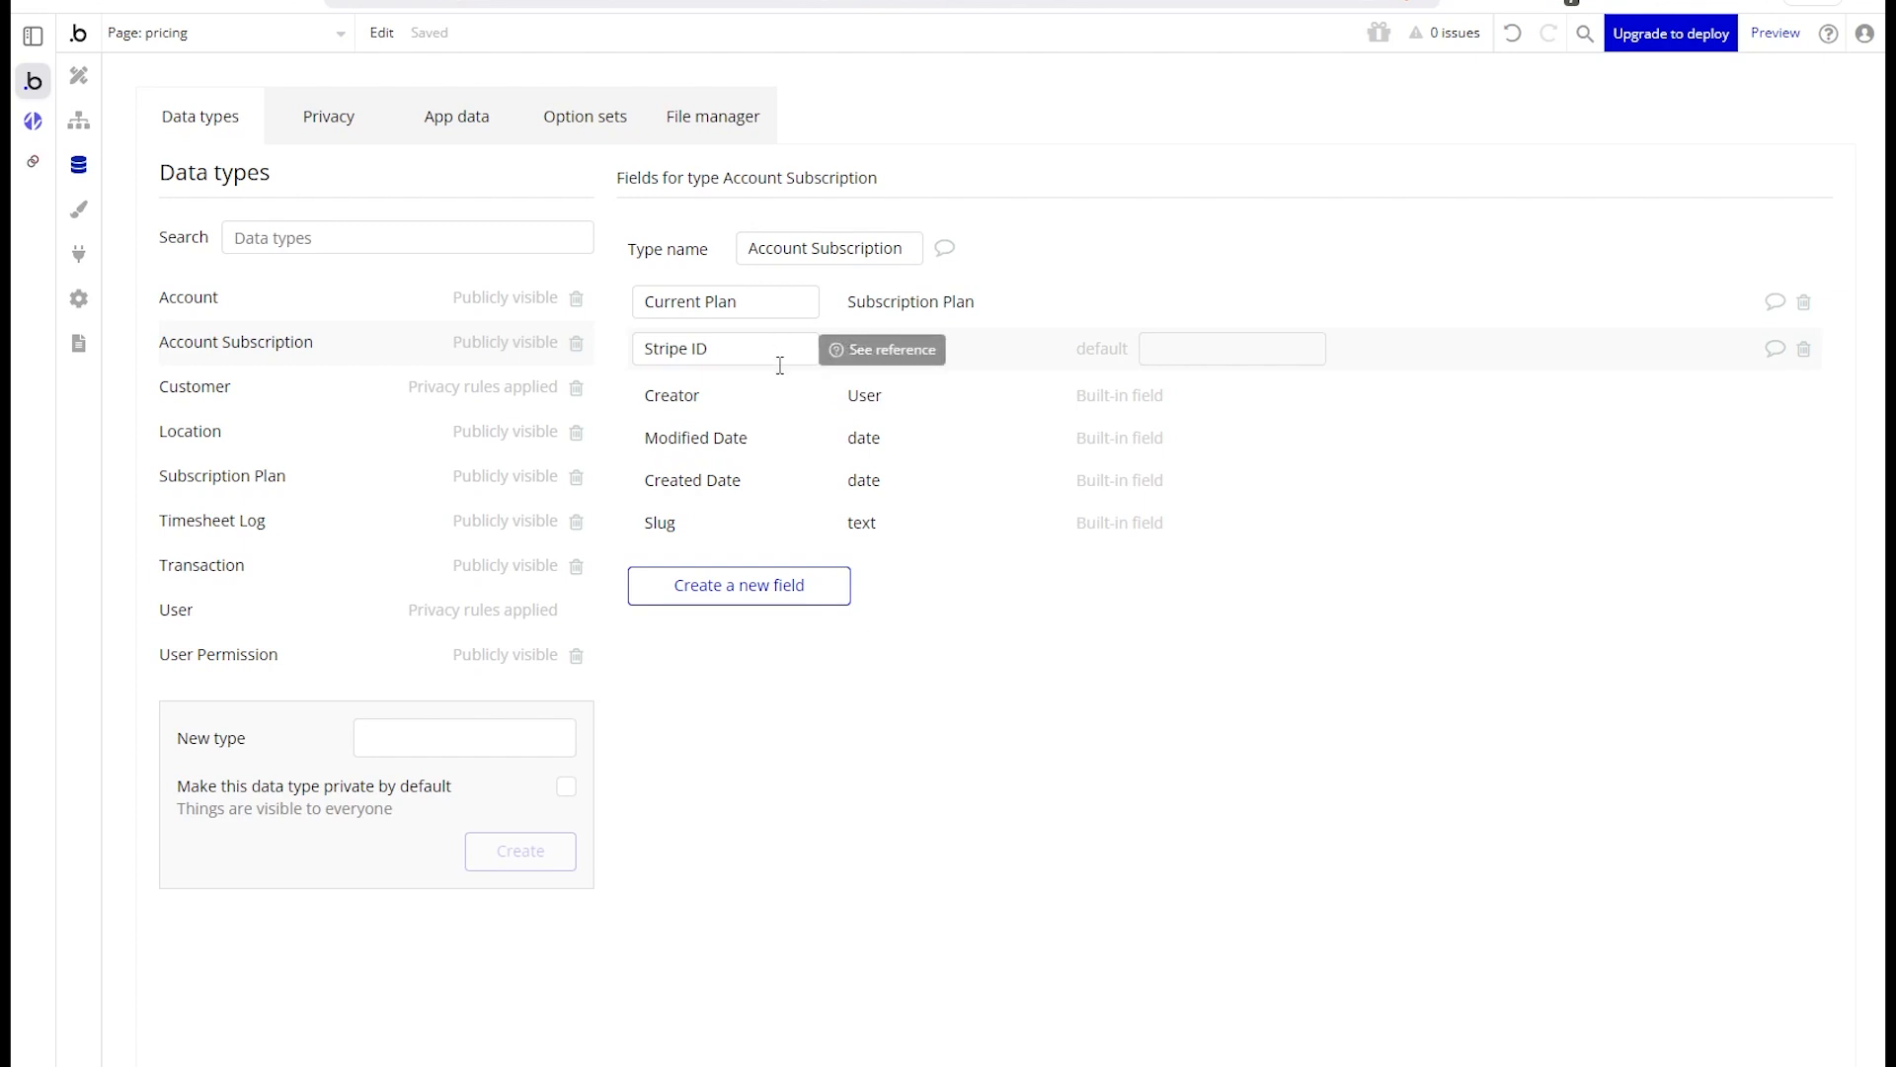
left_click_drag(679, 352, 722, 358)
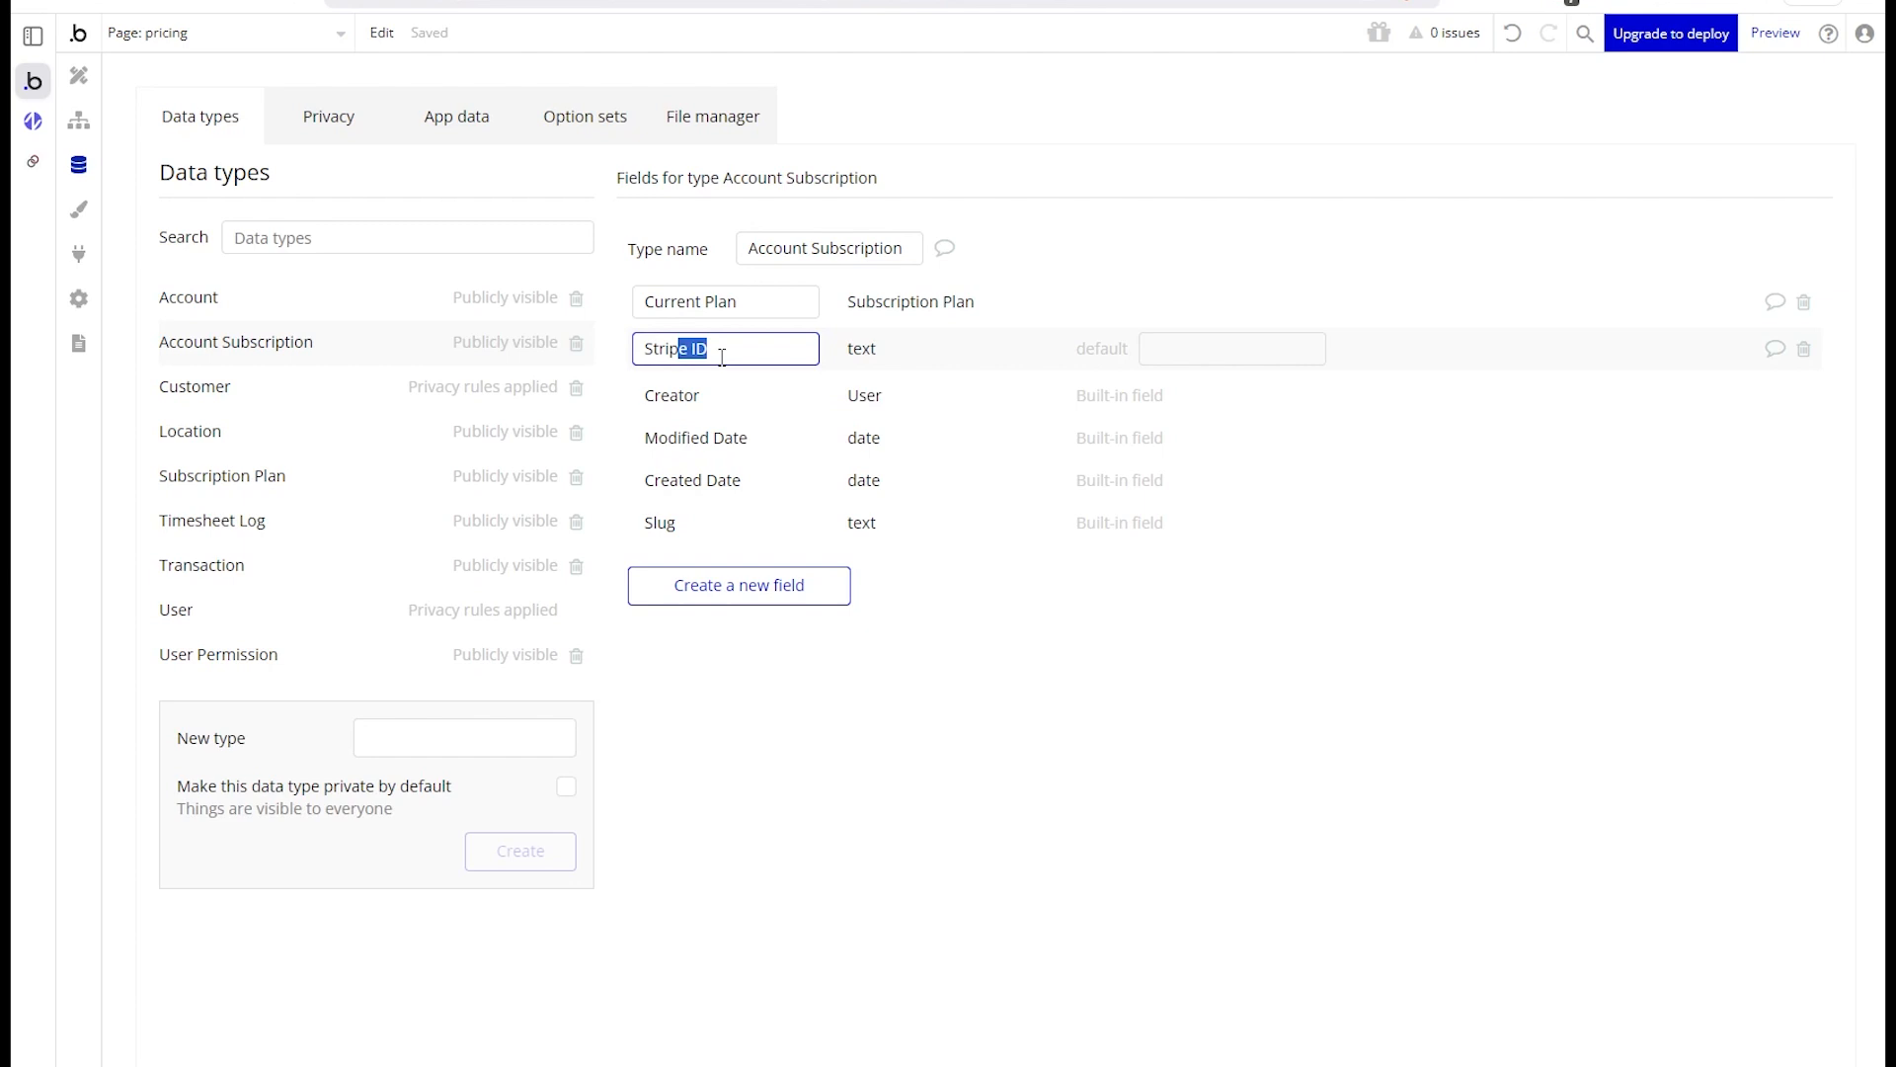
left_click(721, 371)
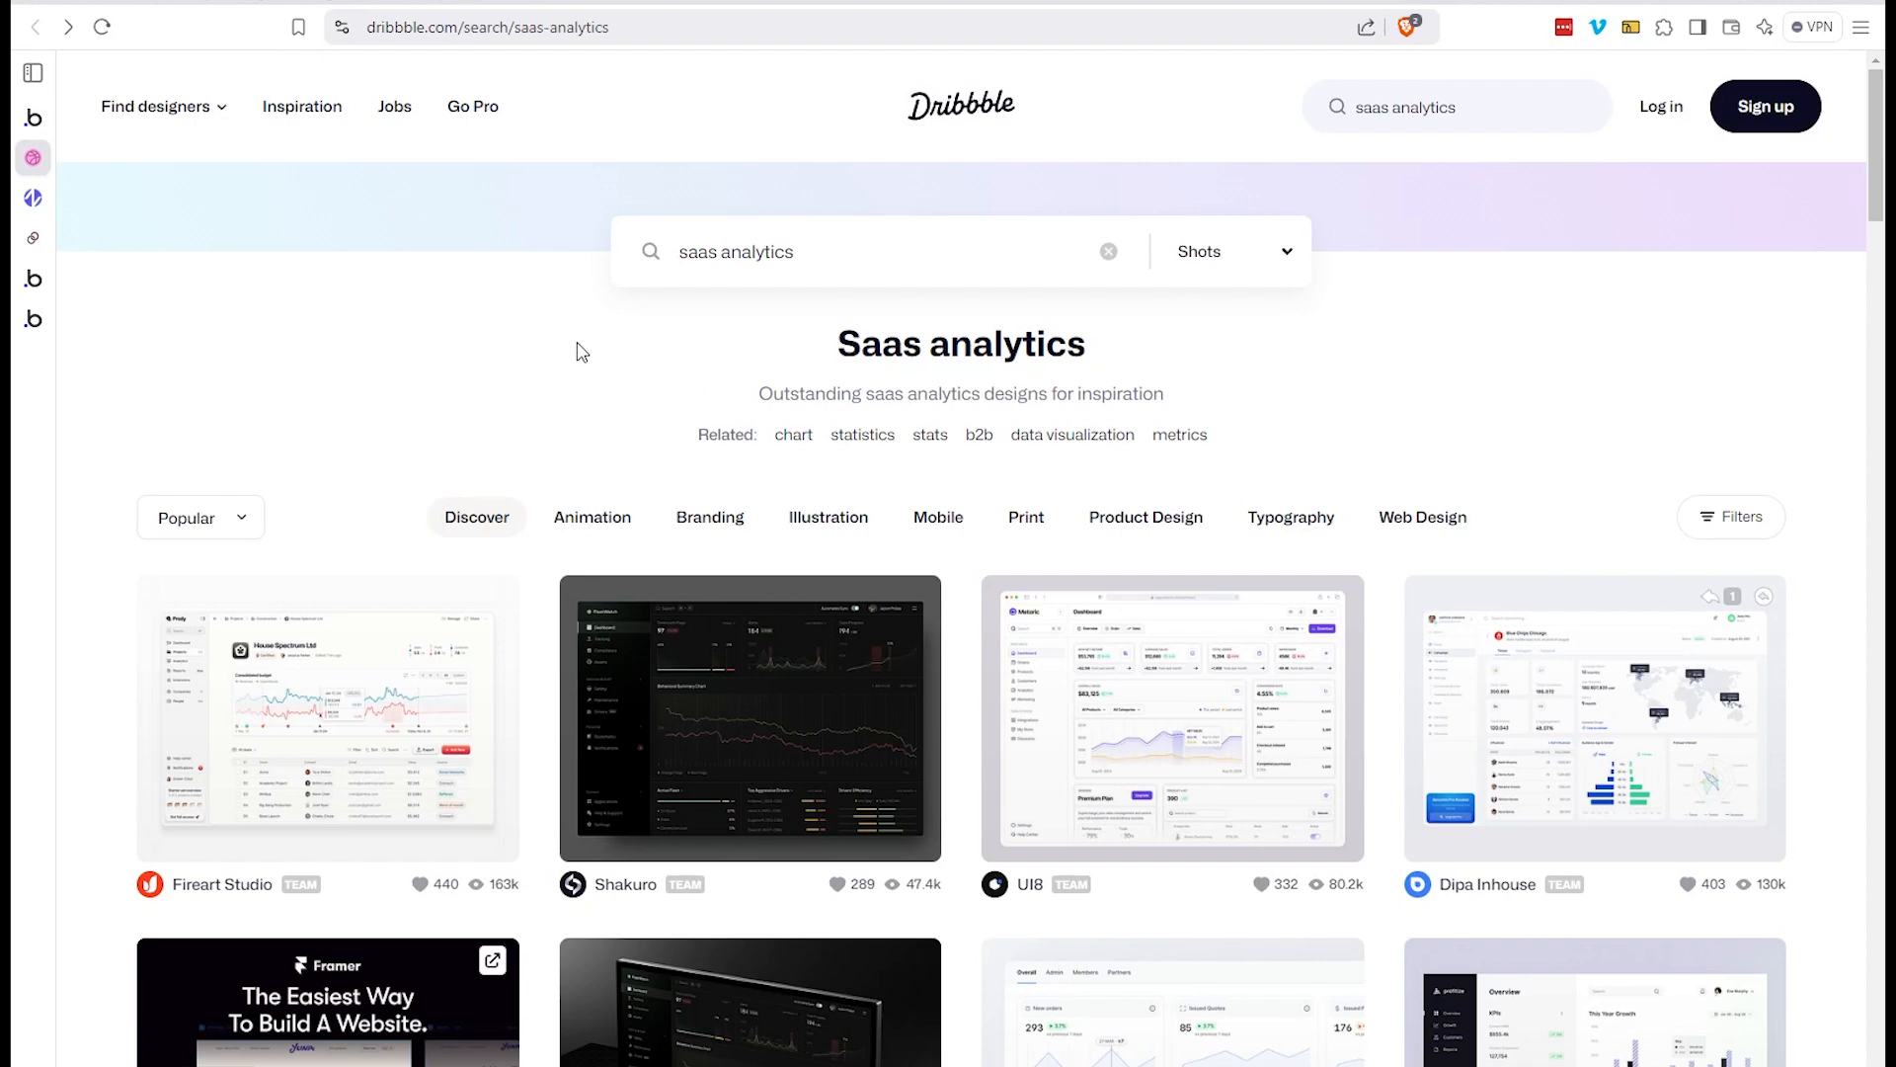
Switch to Dribbble and browse the saas analytics search results for dashboard design inspiration
left_click(708, 259)
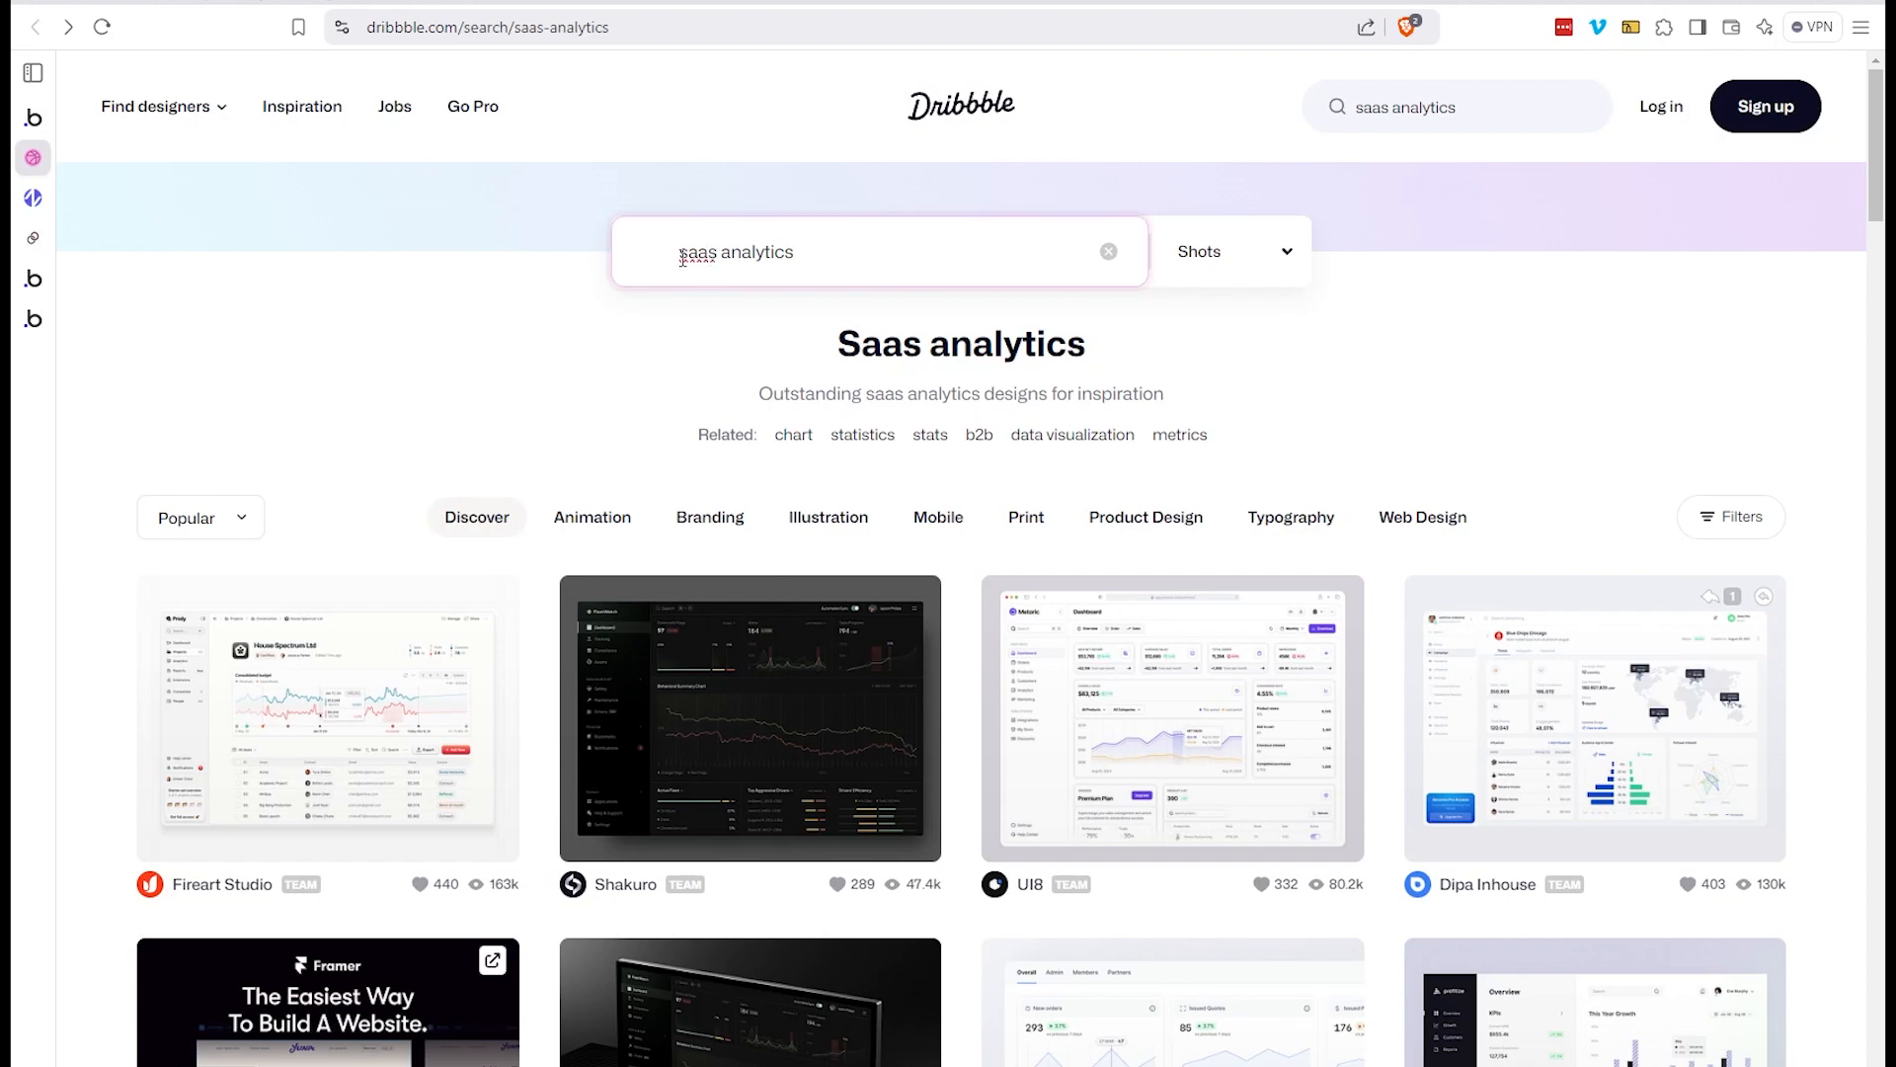
left_click_drag(682, 259, 813, 247)
left_click(549, 396)
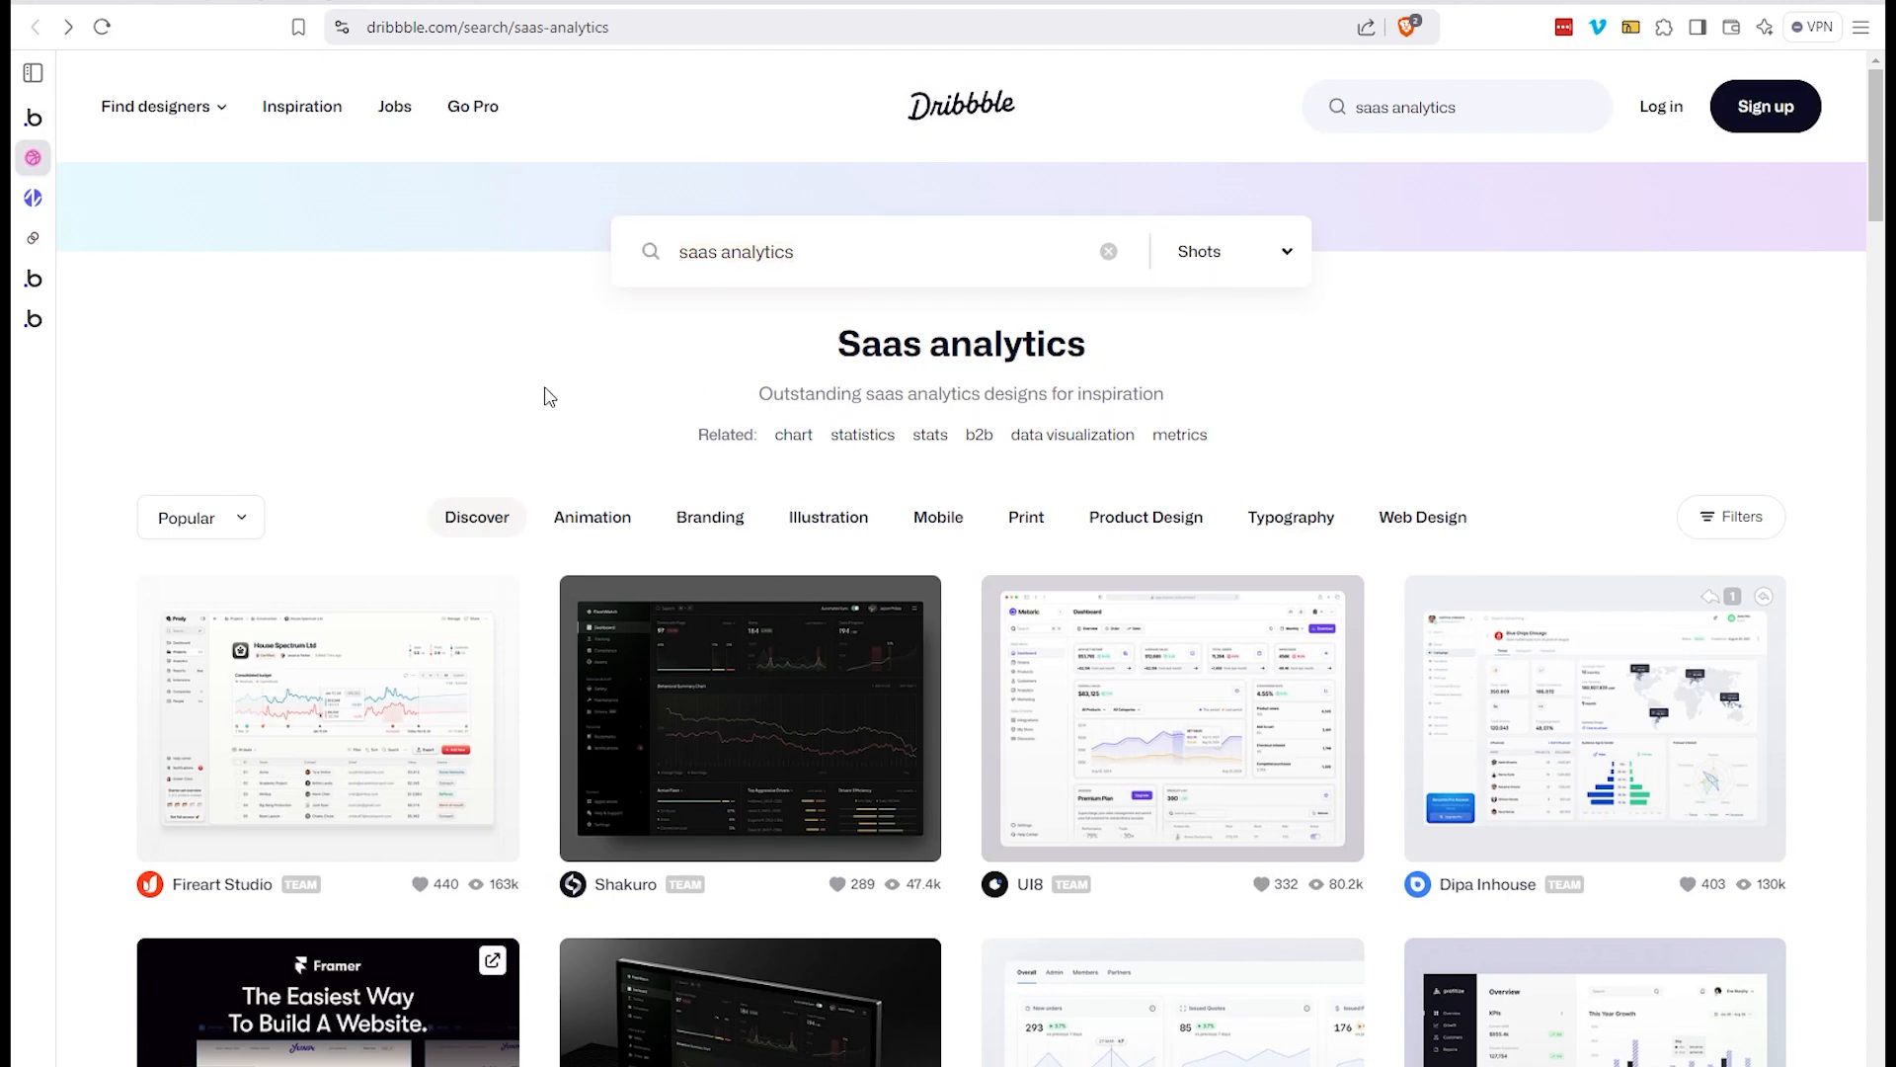
scroll(549, 396, "down", 2)
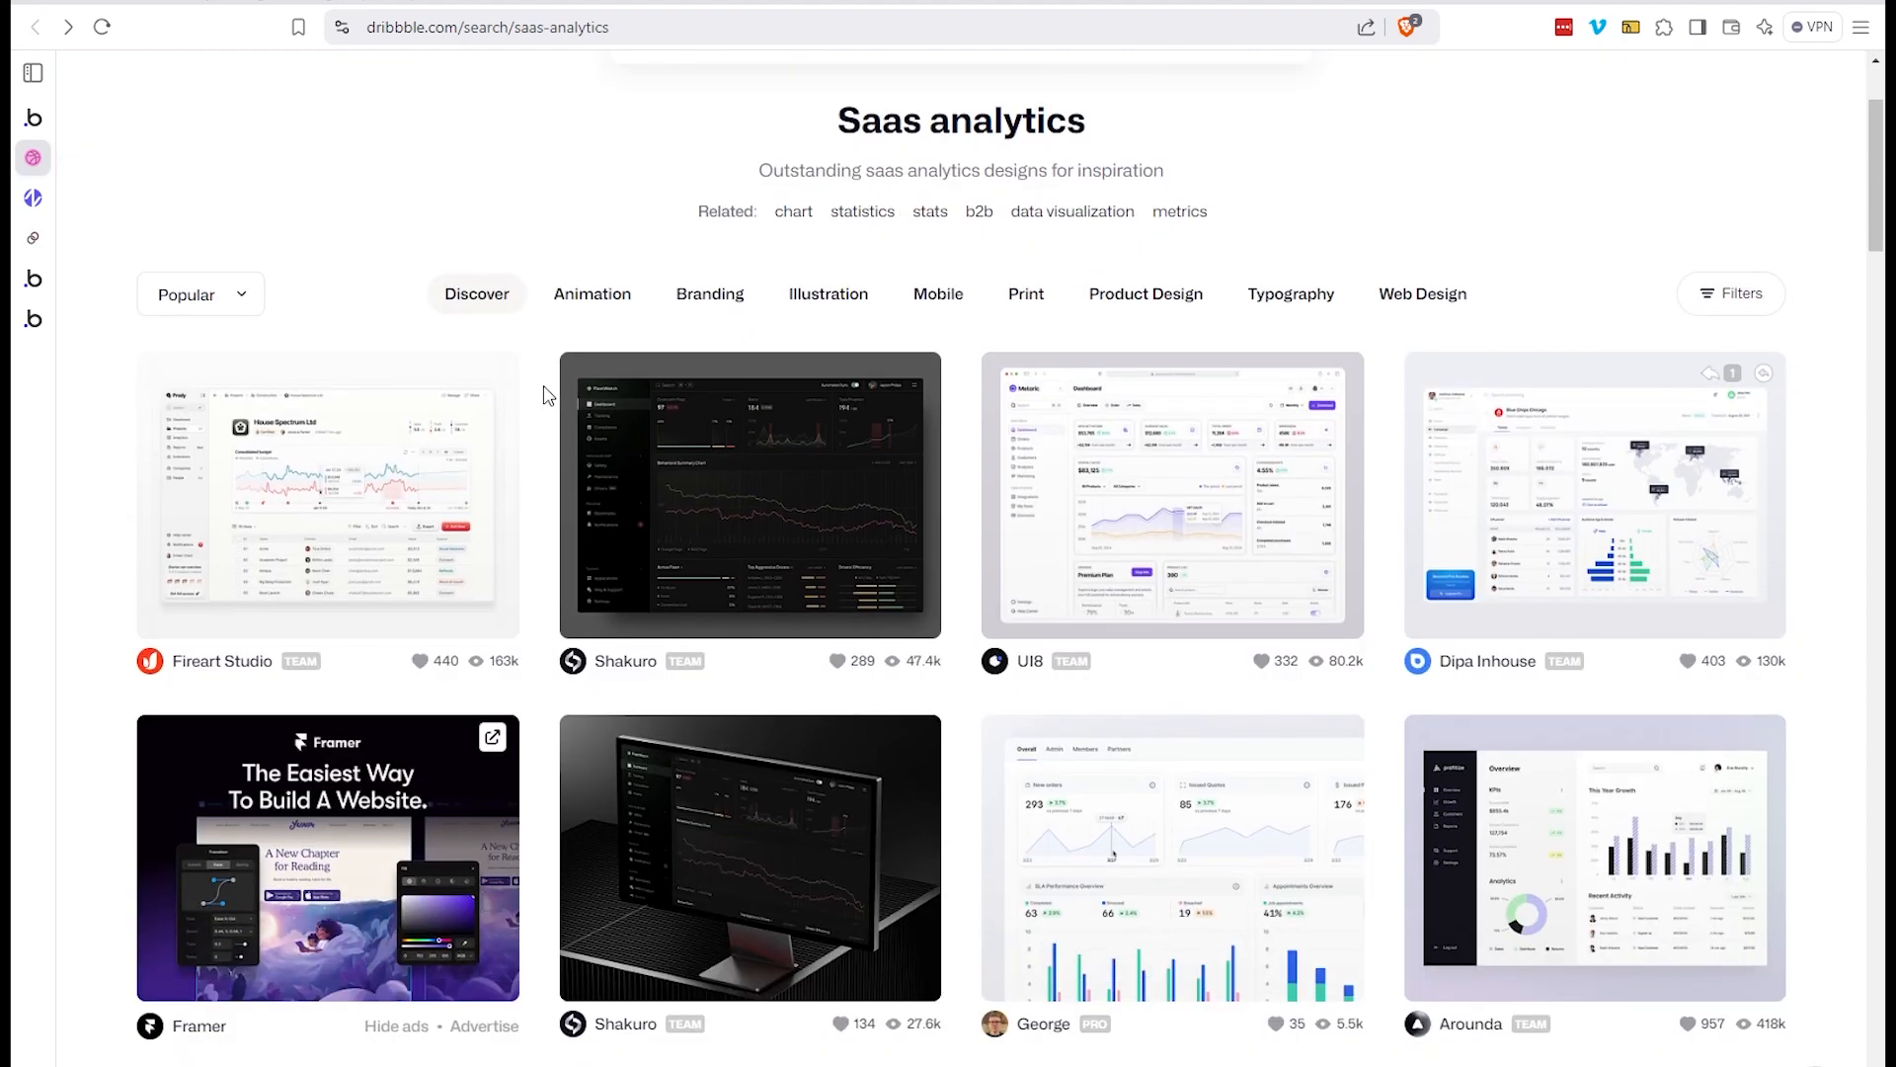
scroll(540, 393, "down", 2)
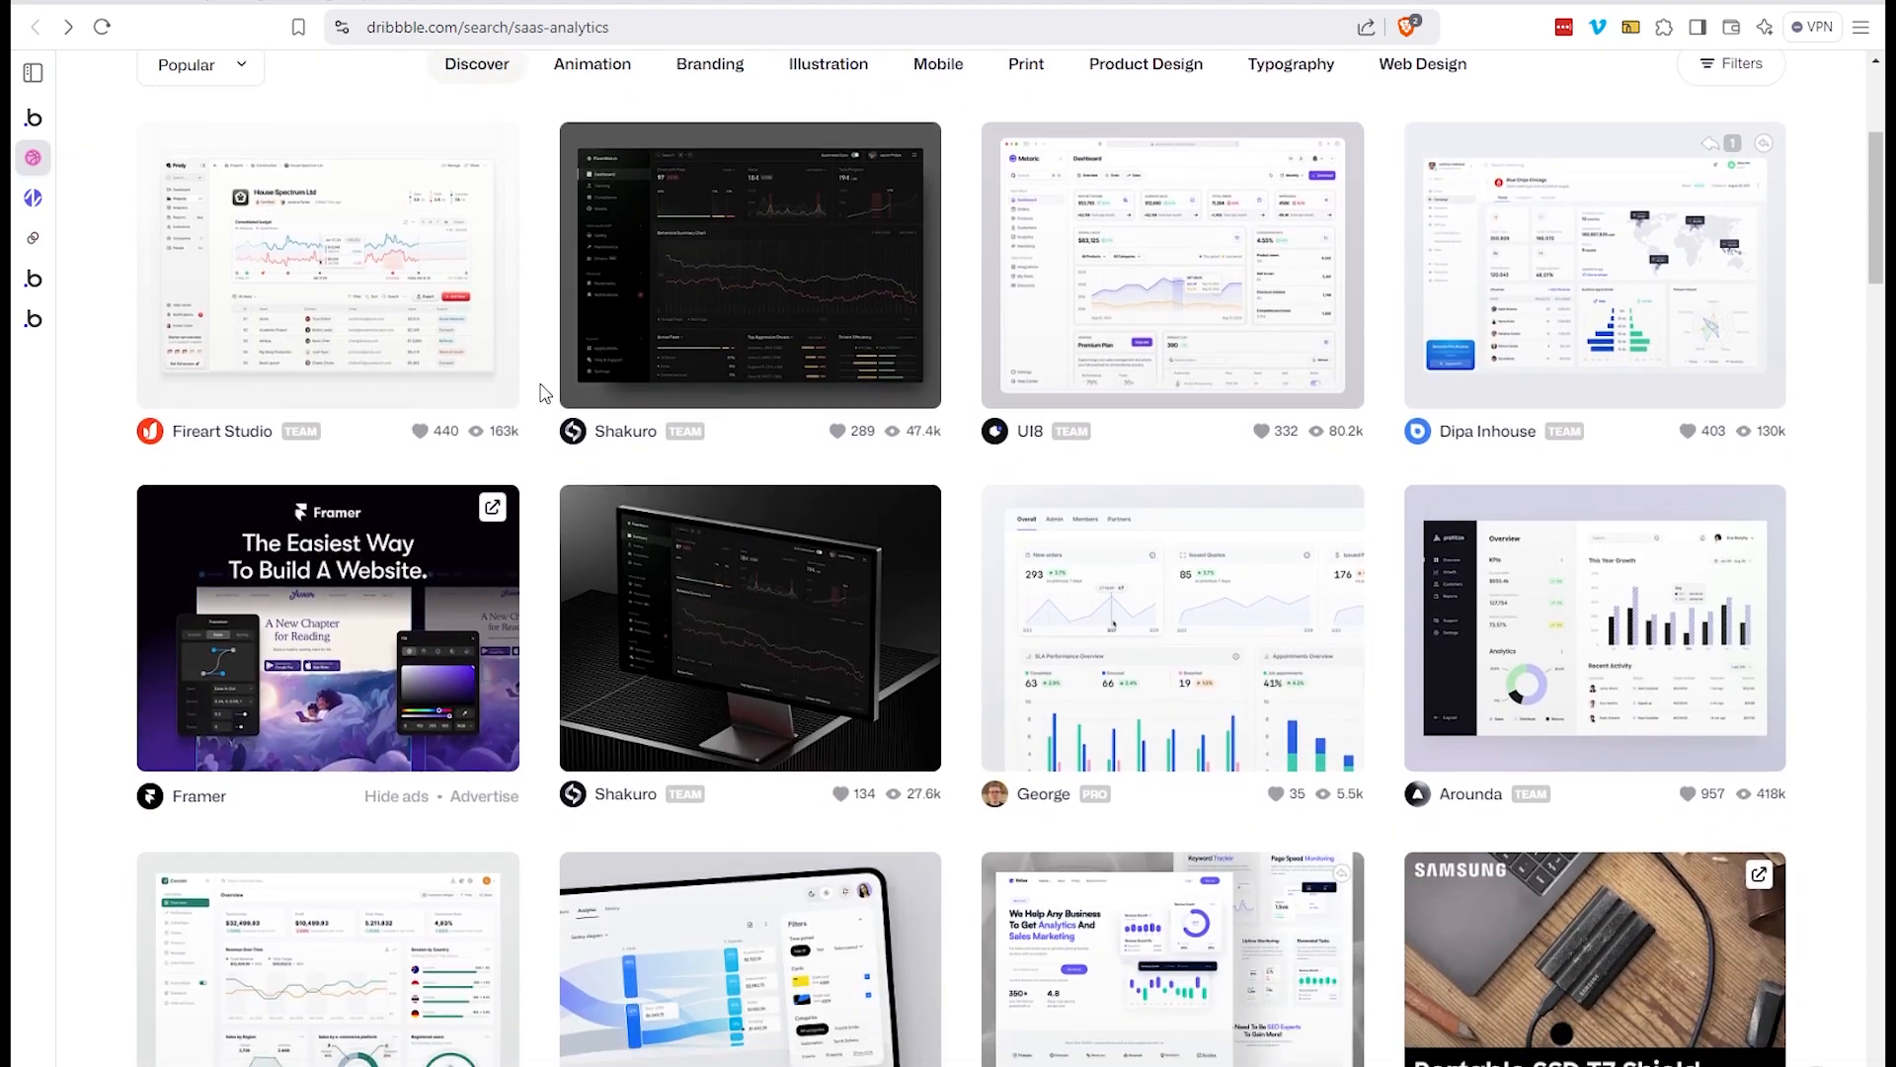
scroll(541, 393, "down", 1)
scroll(540, 393, "down", 2)
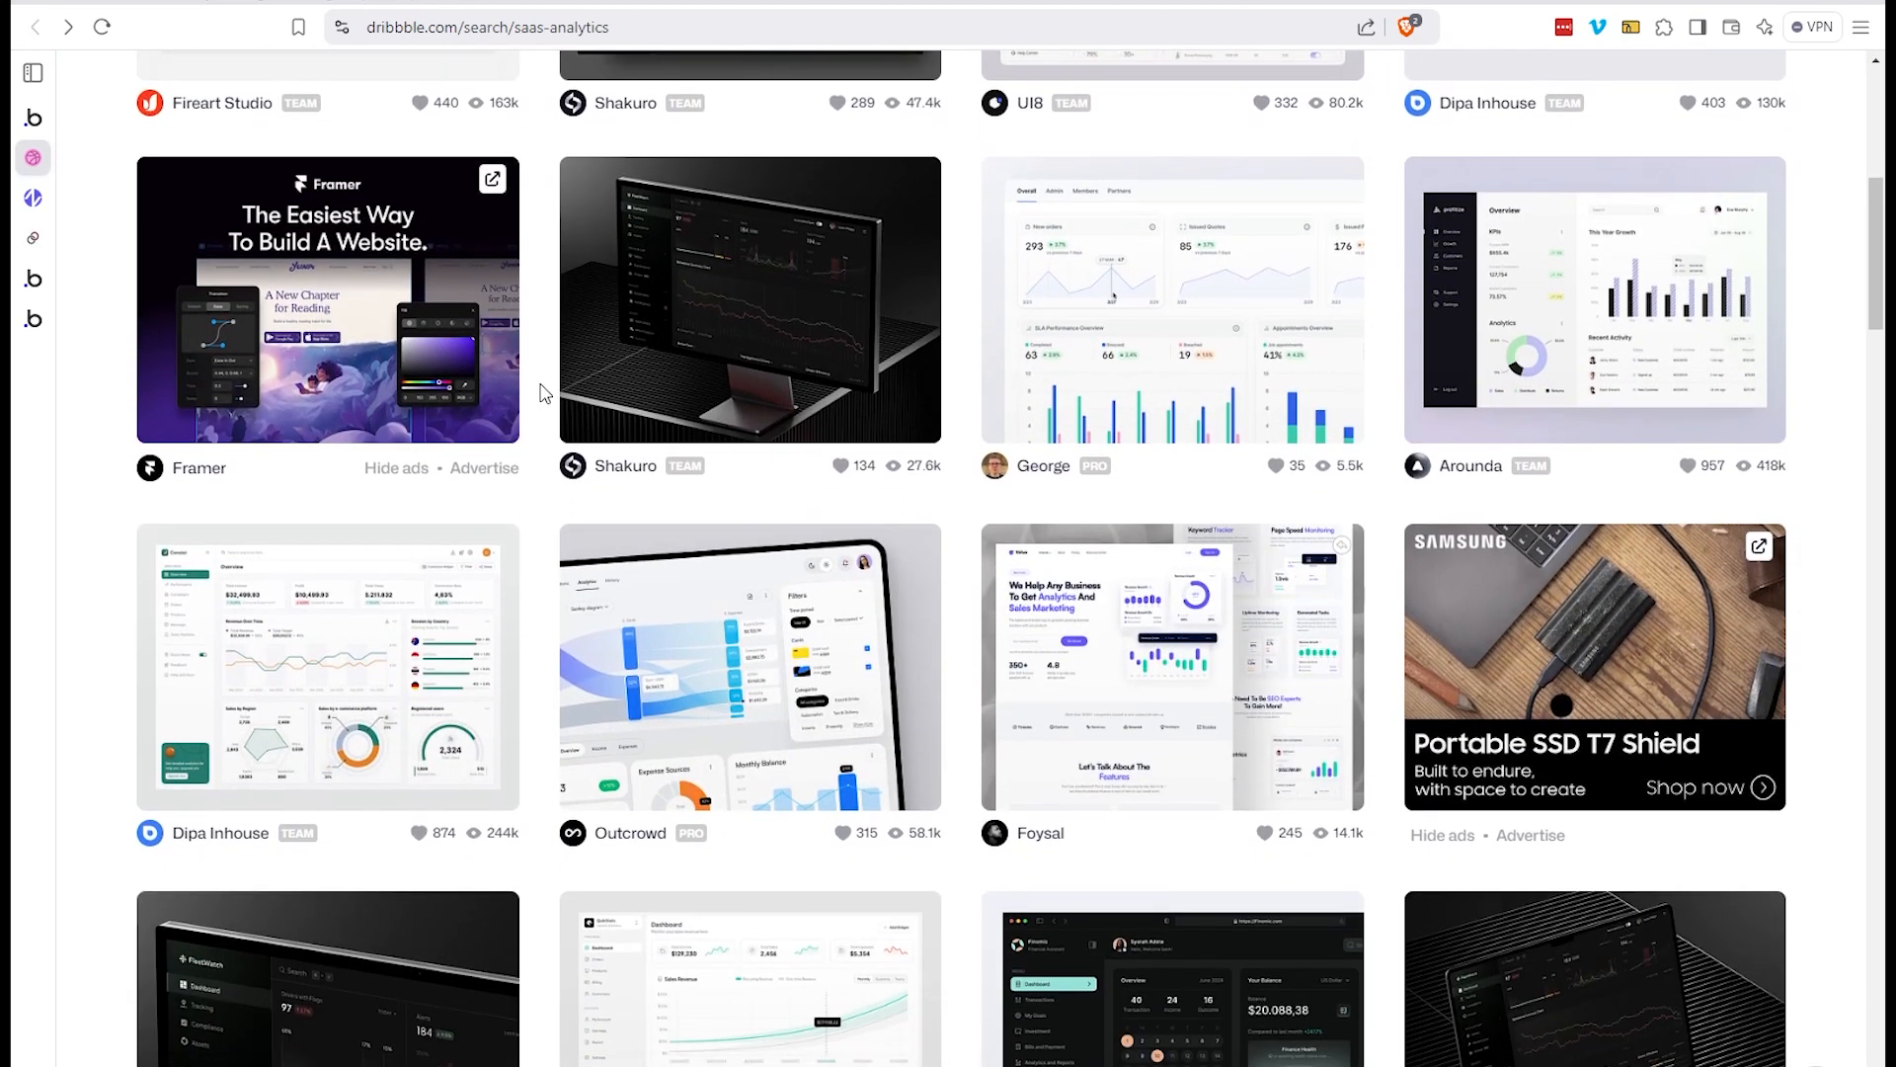
scroll(540, 380, "down", 1)
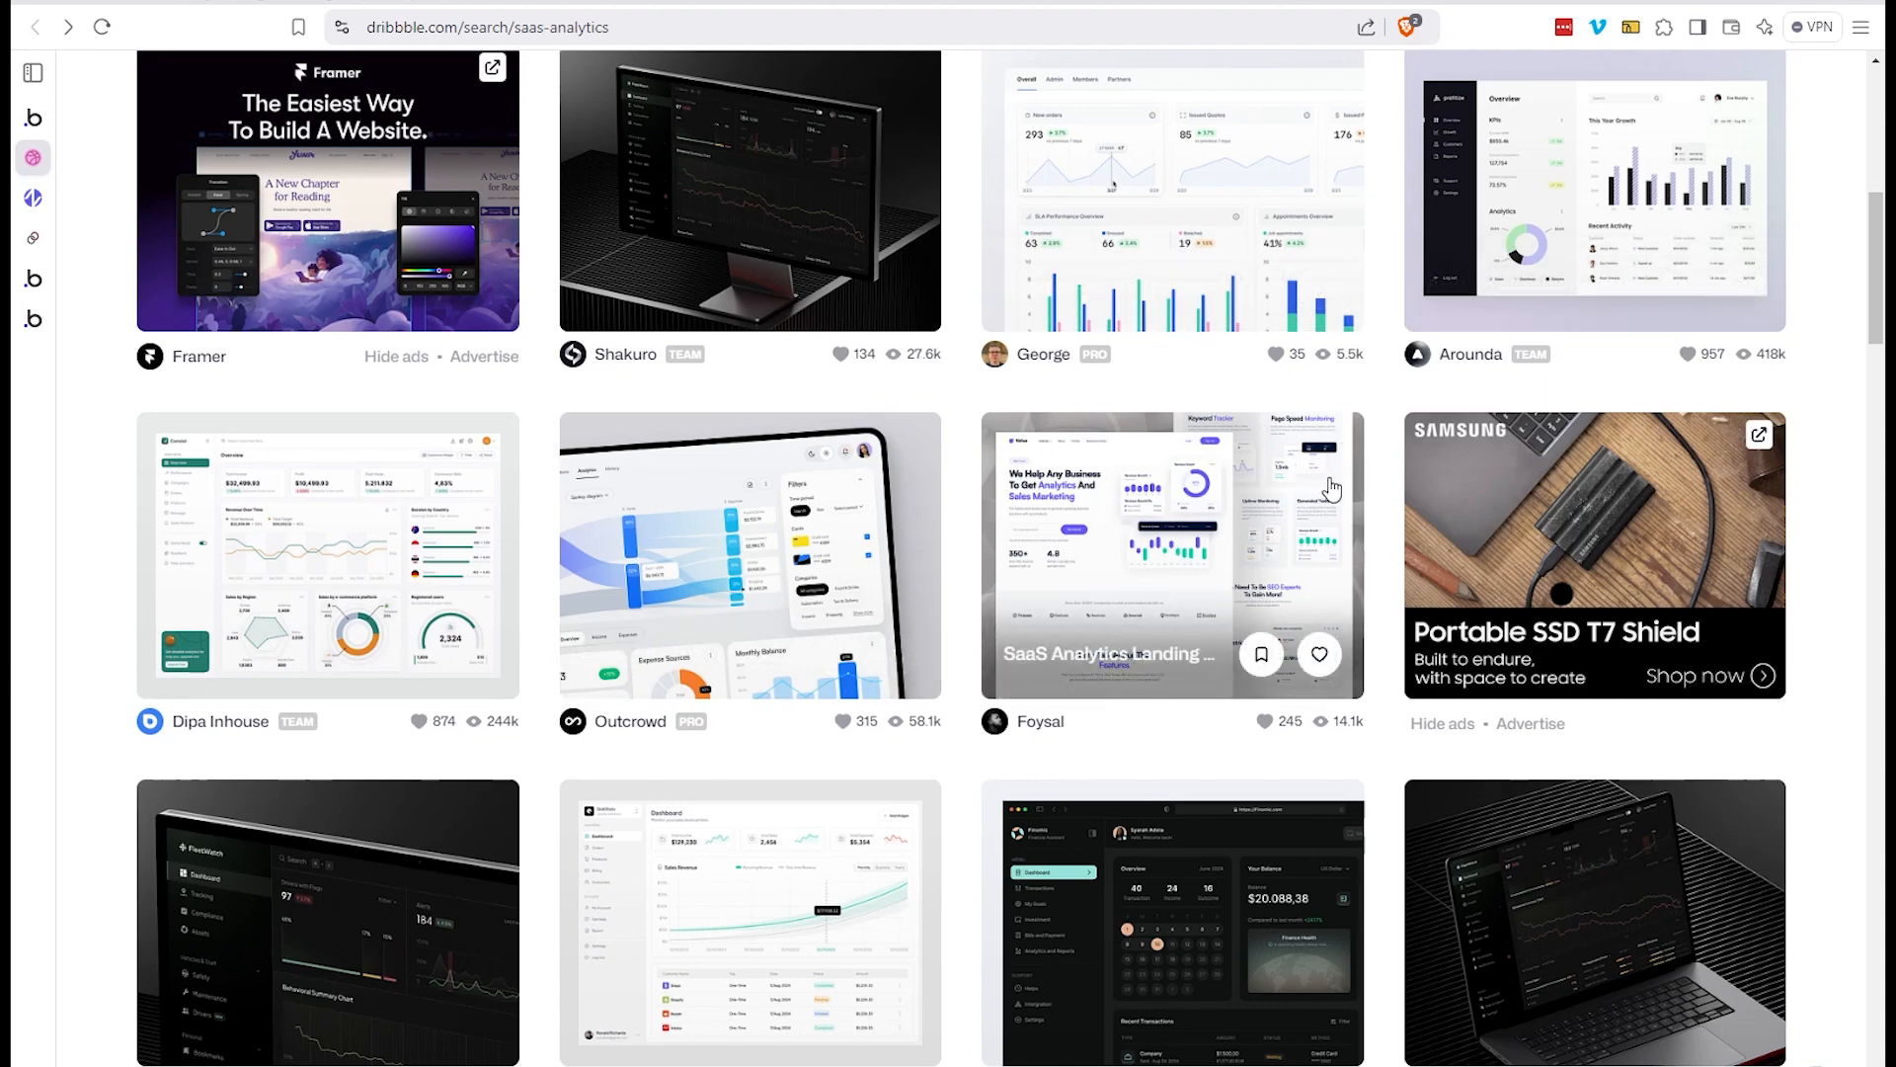
scroll(1332, 488, "down", 1)
Open the Sales Marketing Dashboard shot by Dipa Inhouse, examine its enlarged Overview screen, and close the shot
left_click(373, 445)
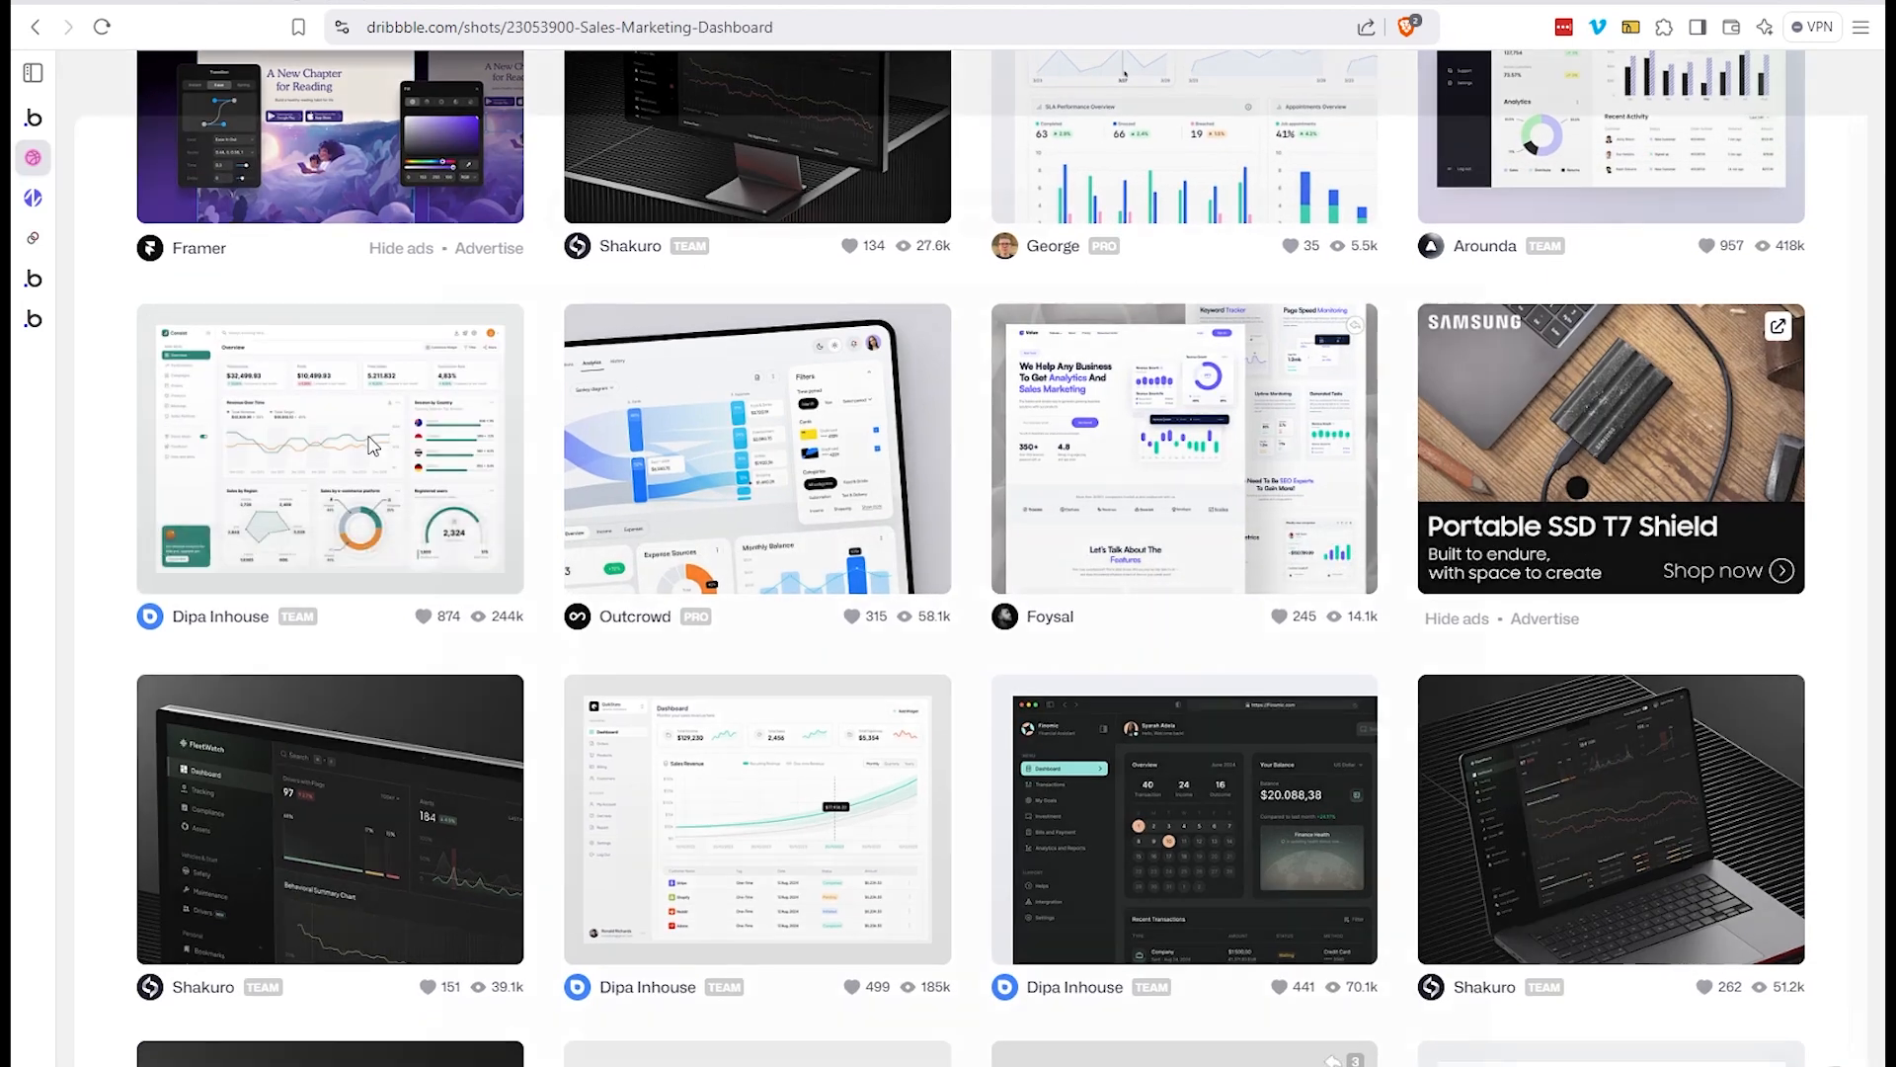
scroll(279, 466, "down", 5)
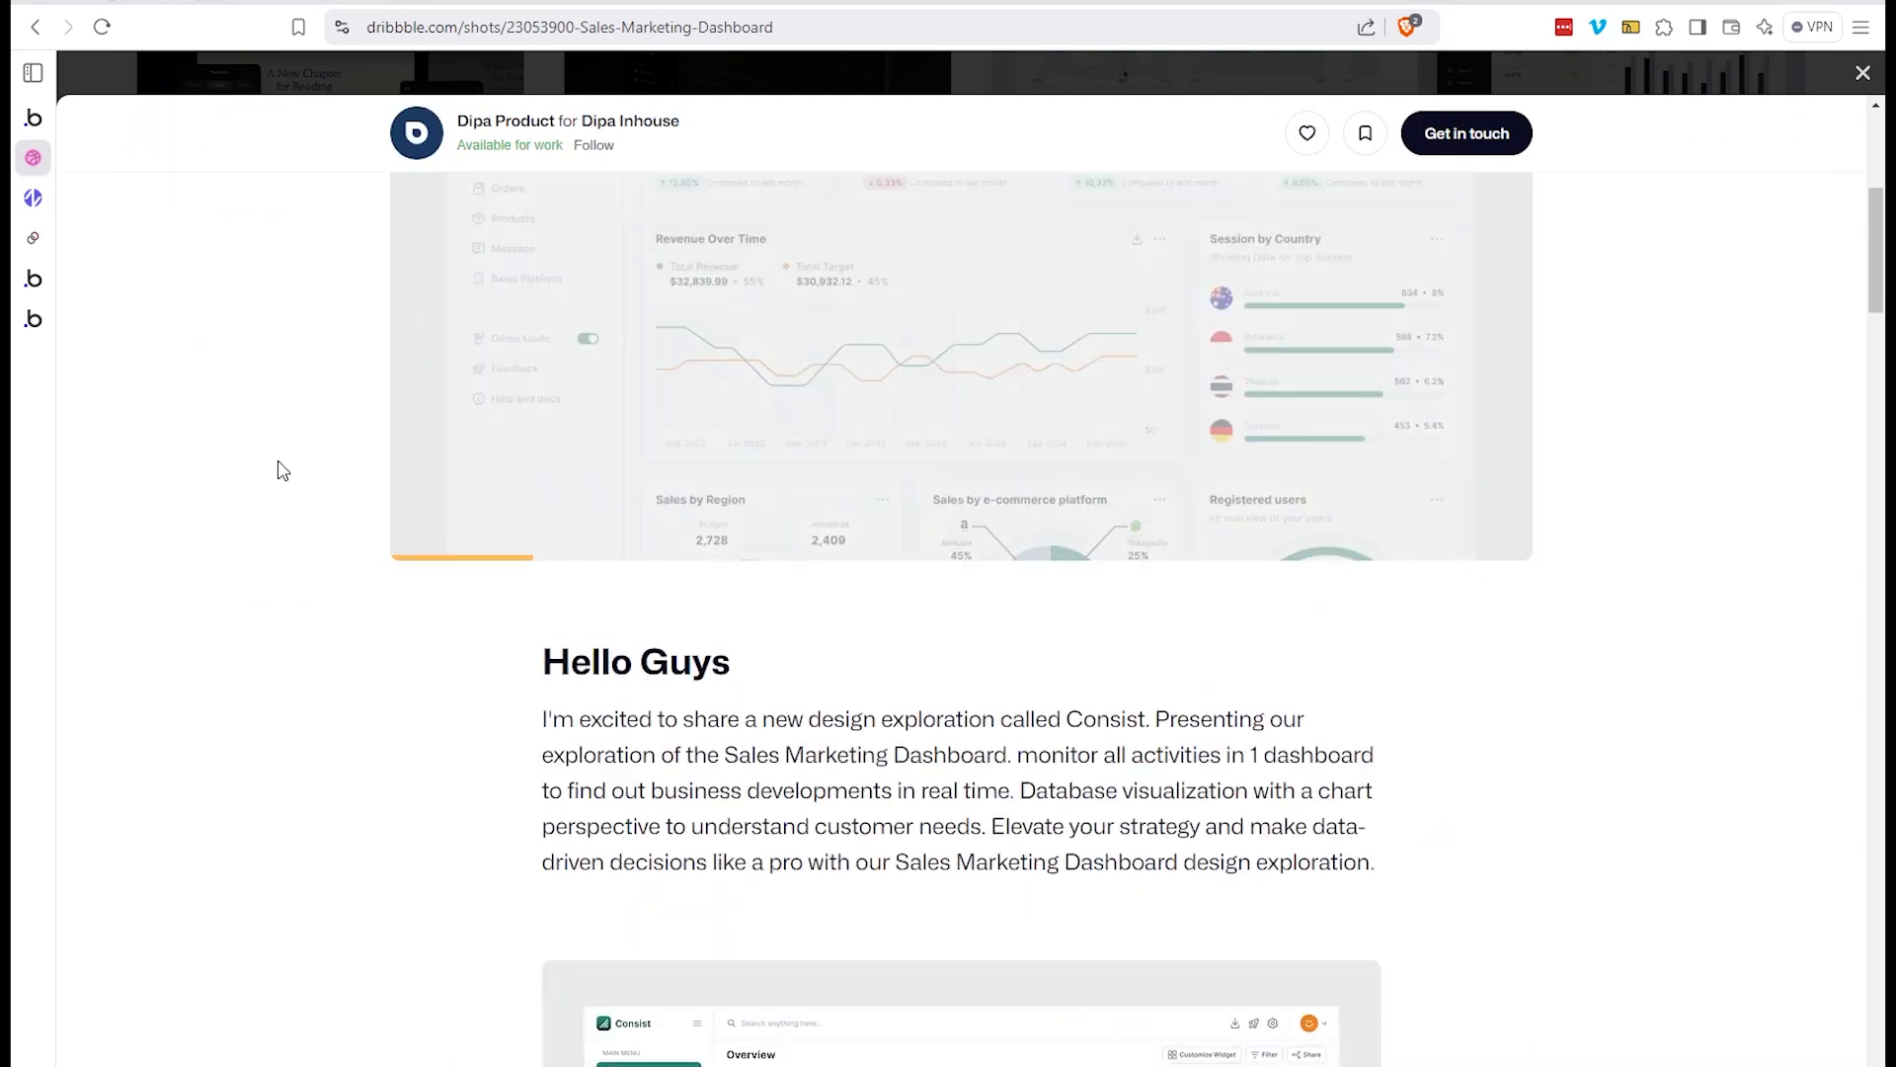
scroll(280, 467, "down", 7)
left_click(623, 469)
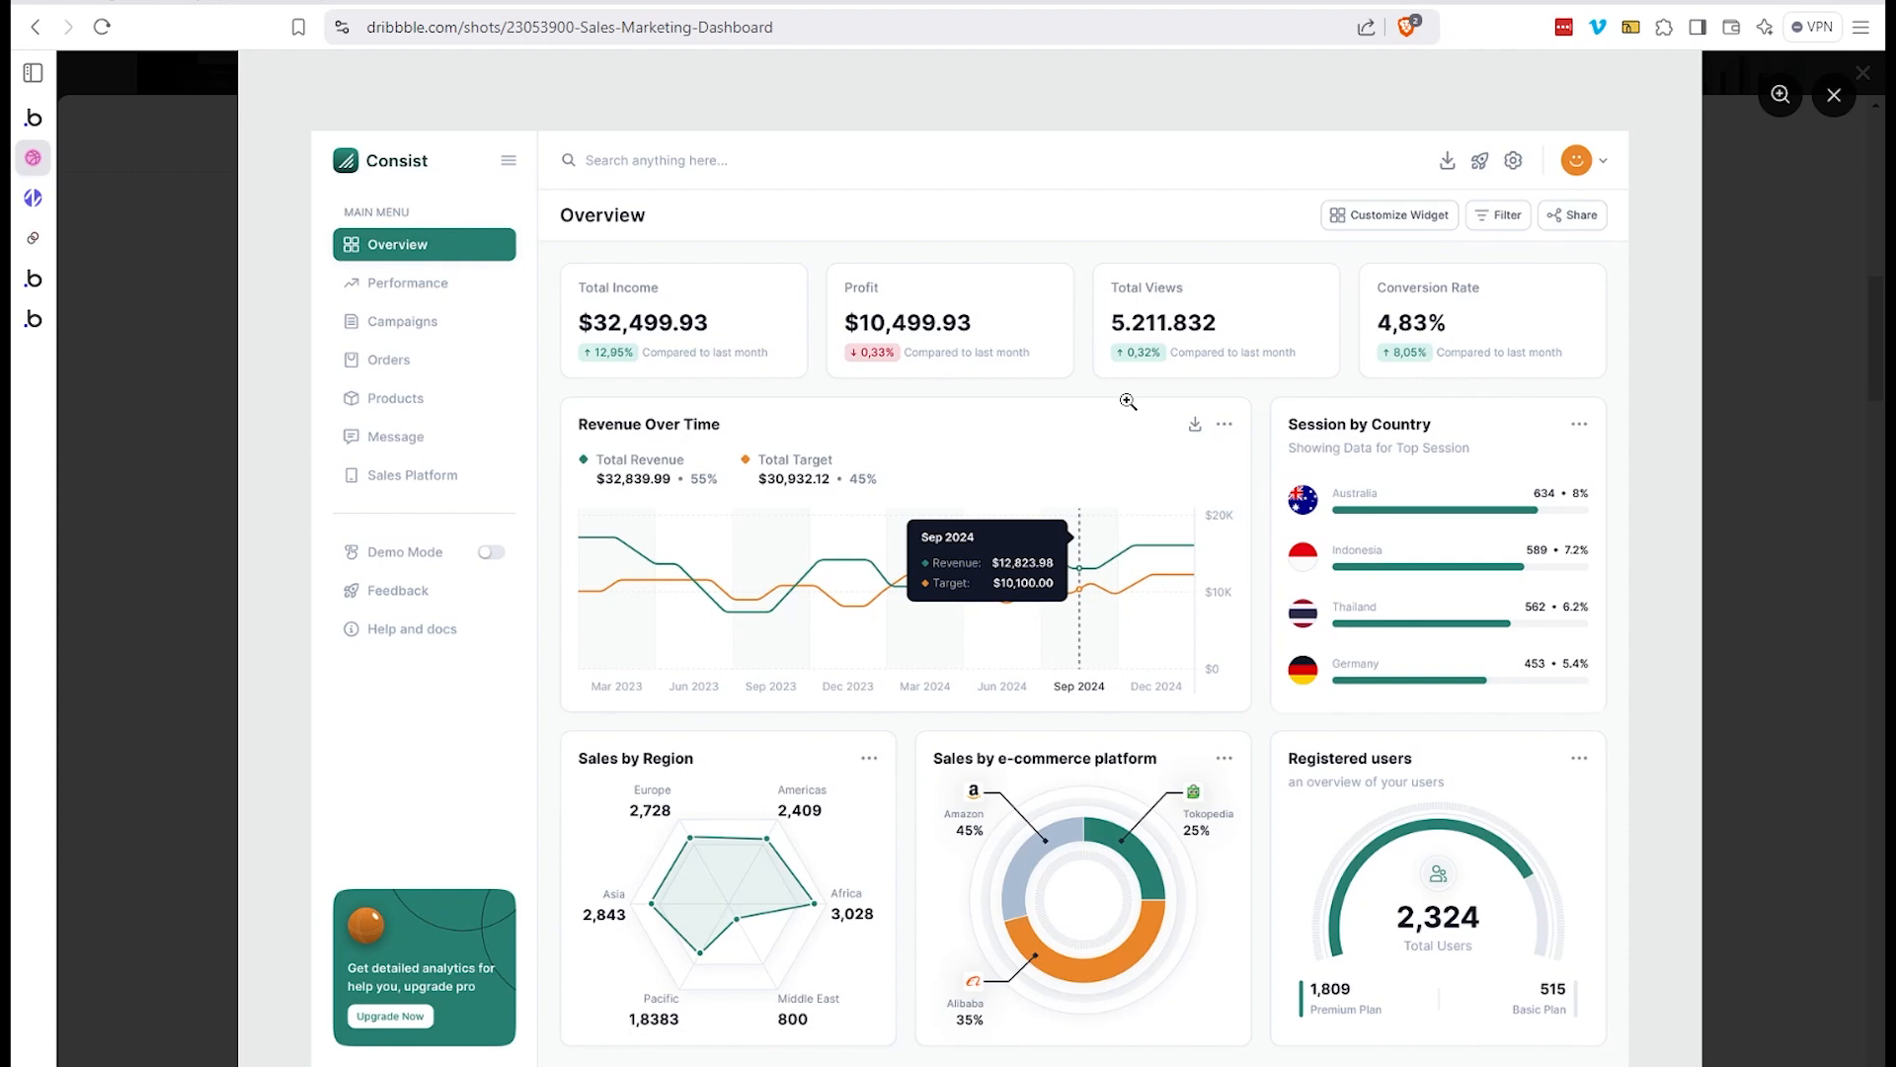
left_click(1834, 95)
left_click(1862, 96)
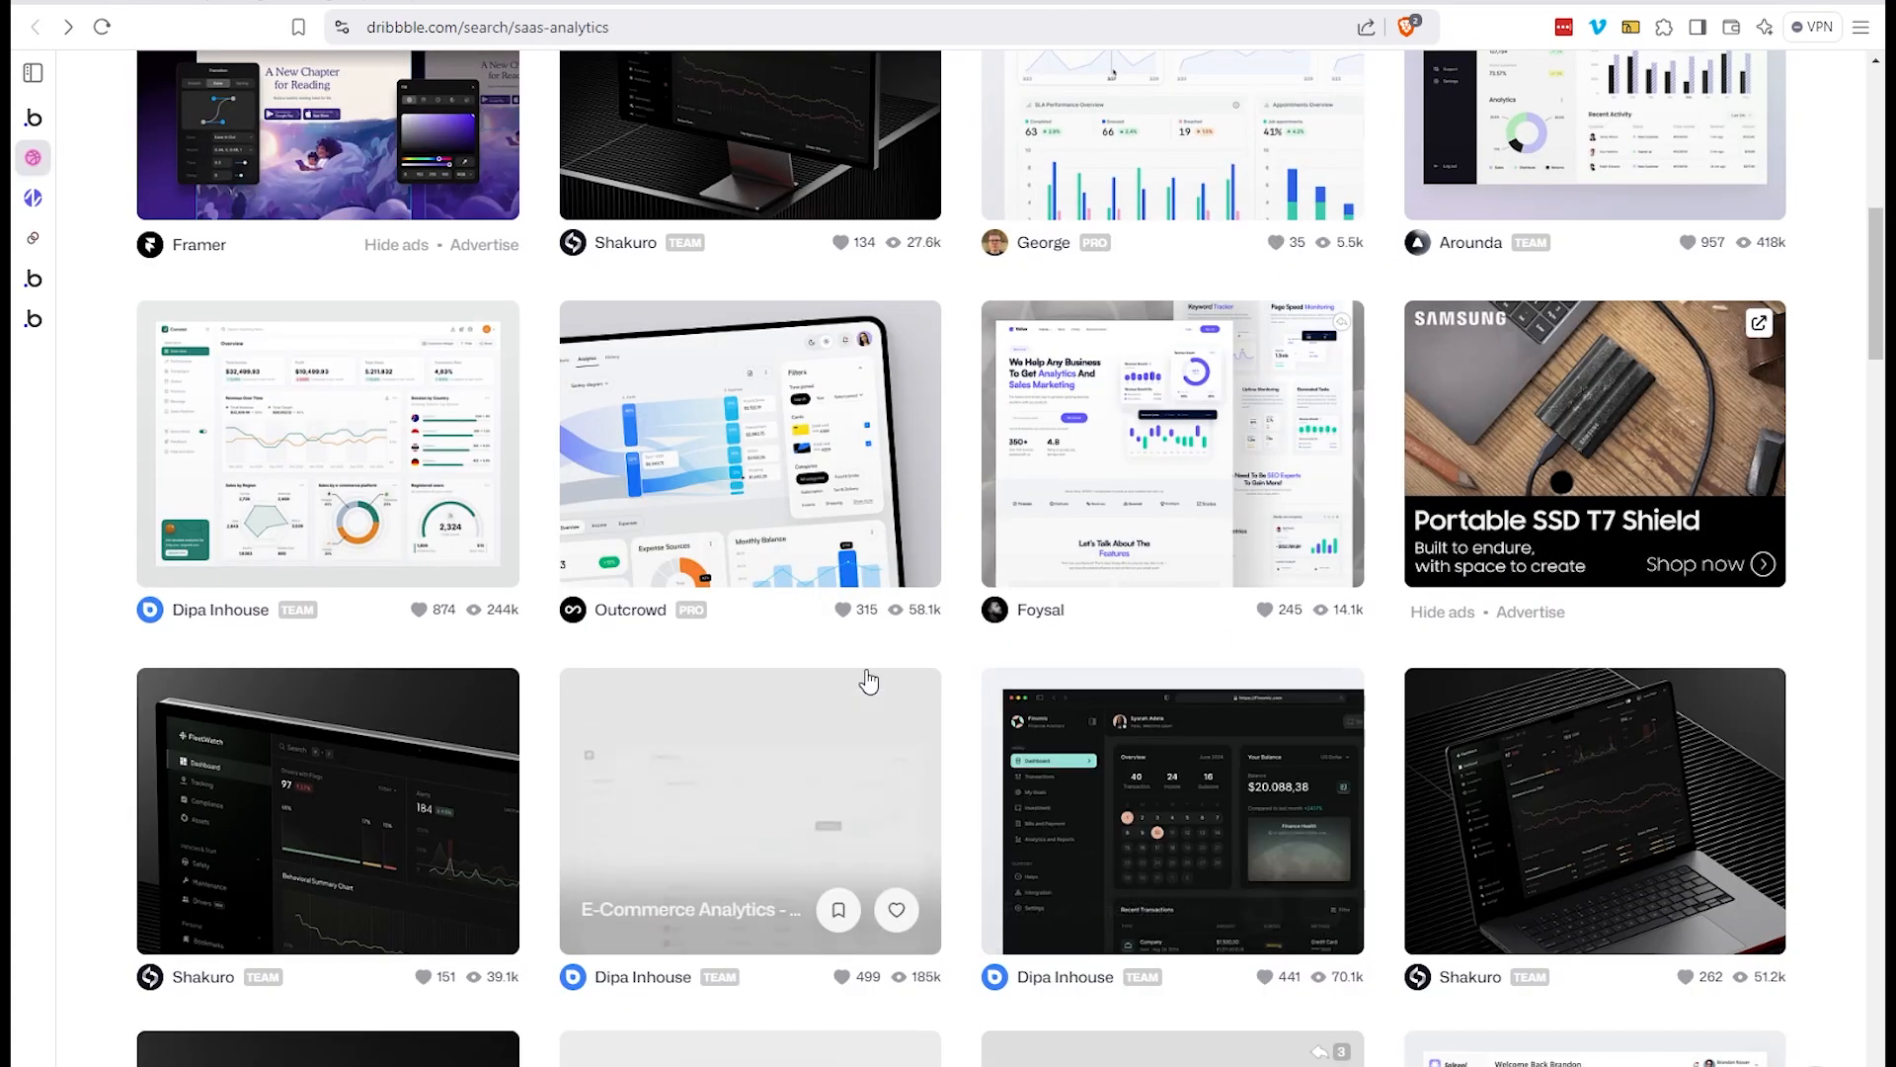
Browse further saas analytics shots, and switch to Zoidii's CMMS software page to view its Dashboard & Reports section
scroll(957, 607, "down", 5)
scroll(956, 606, "down", 7)
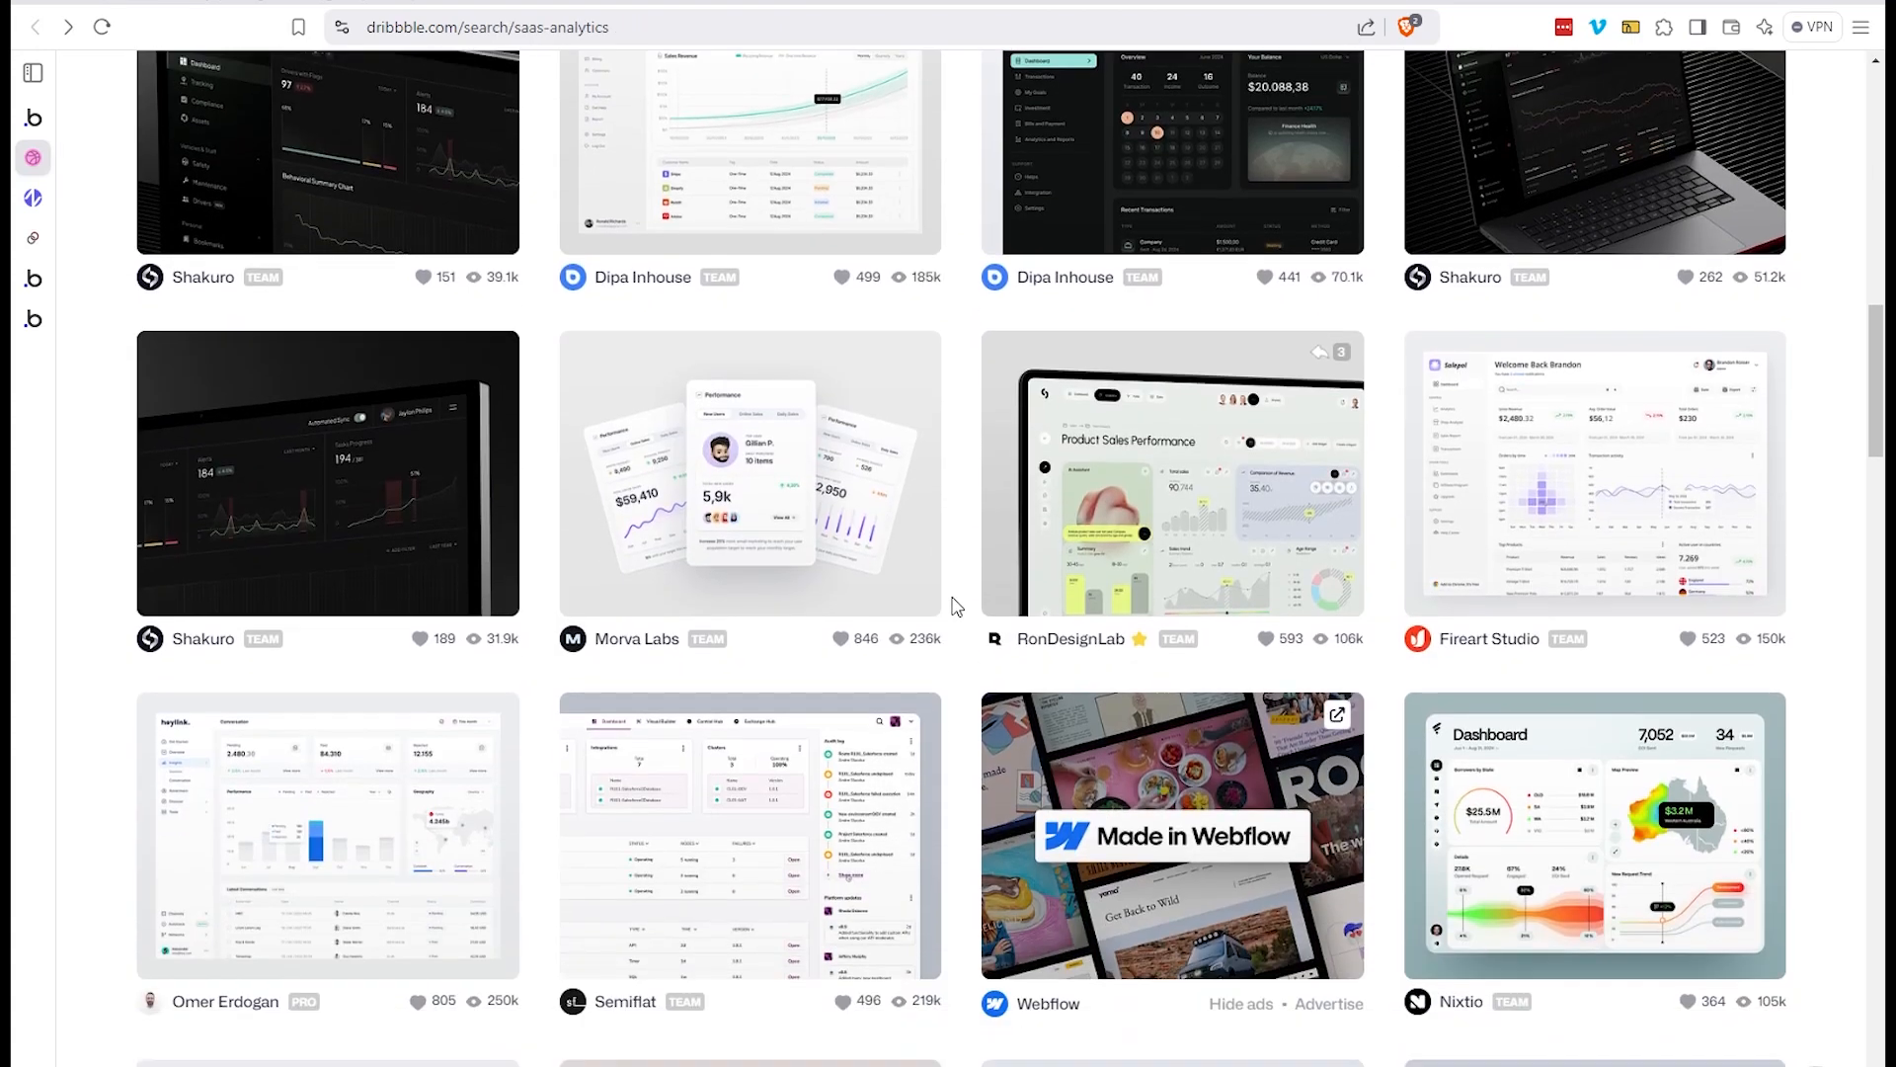
scroll(956, 606, "down", 2)
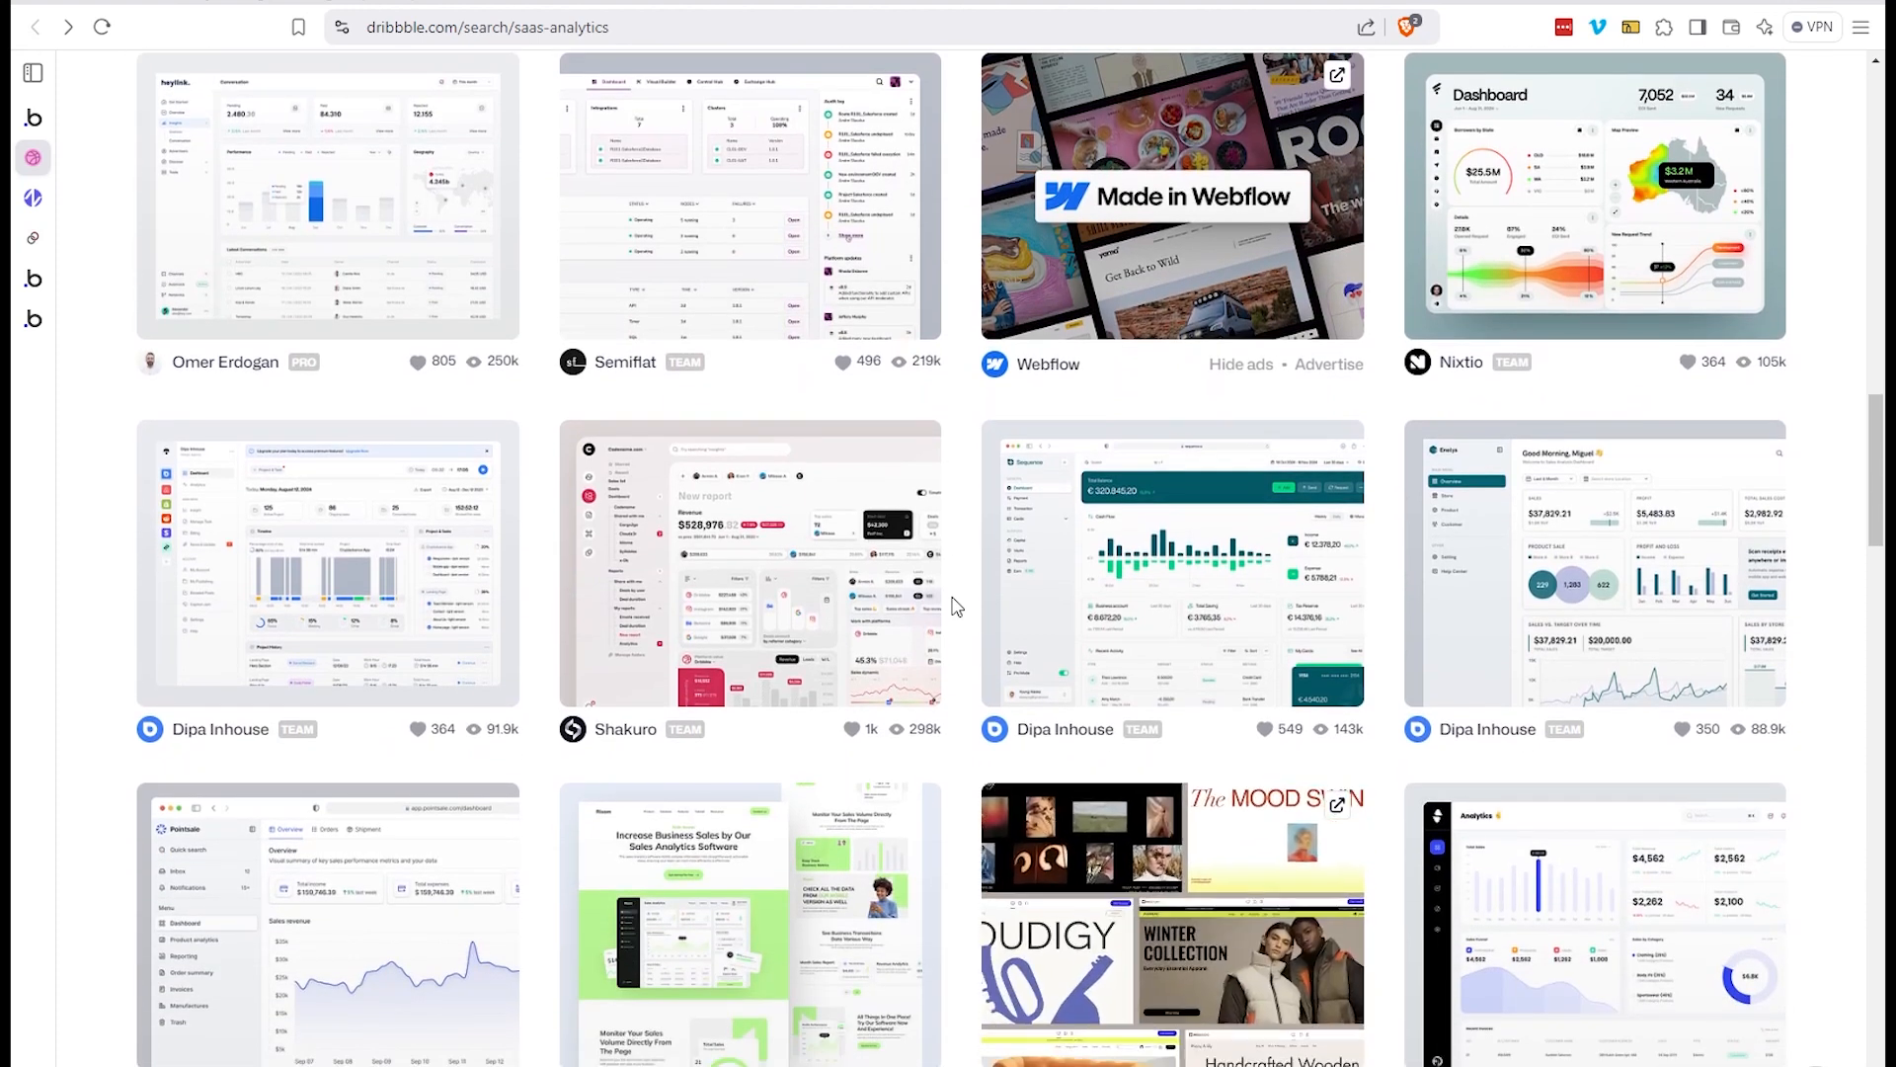
left_click(34, 198)
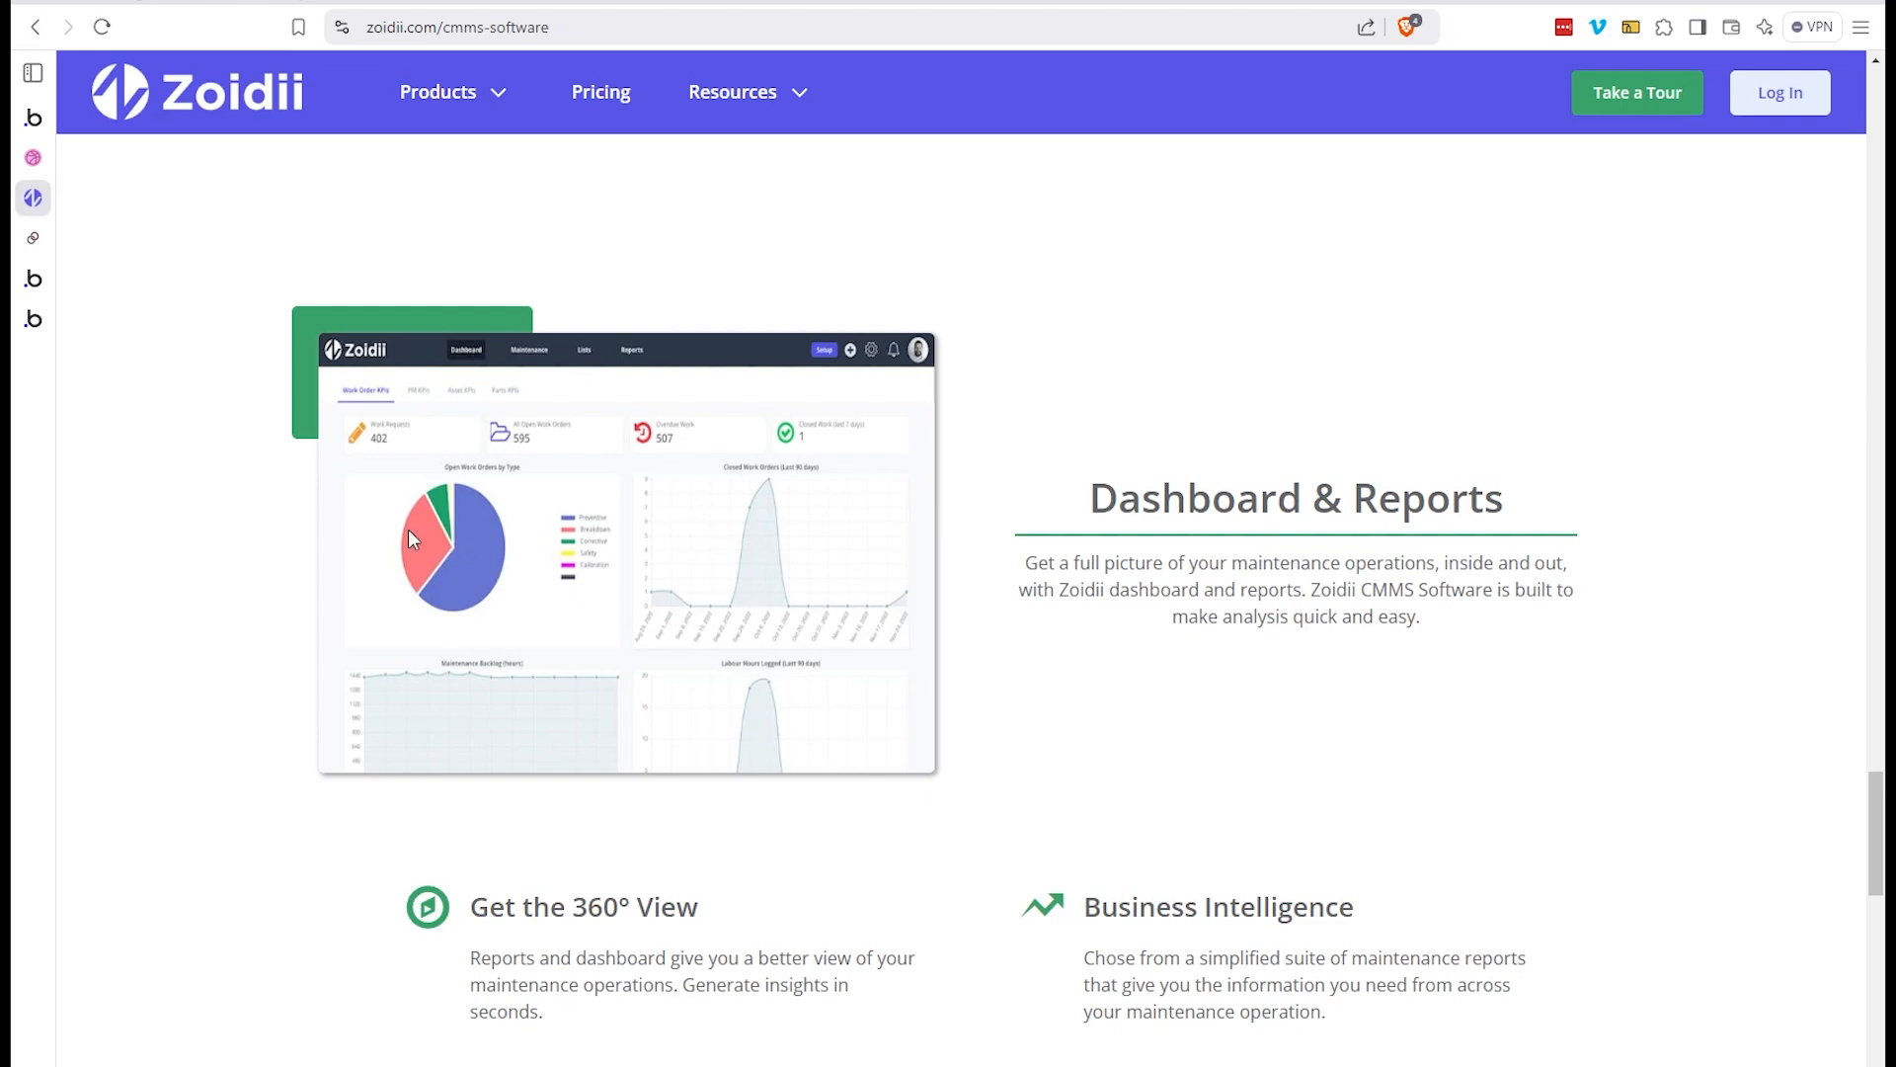
Switch to the Premium Charts Bundle demo page and review its sample chart types from start to end
left_click(84, 280)
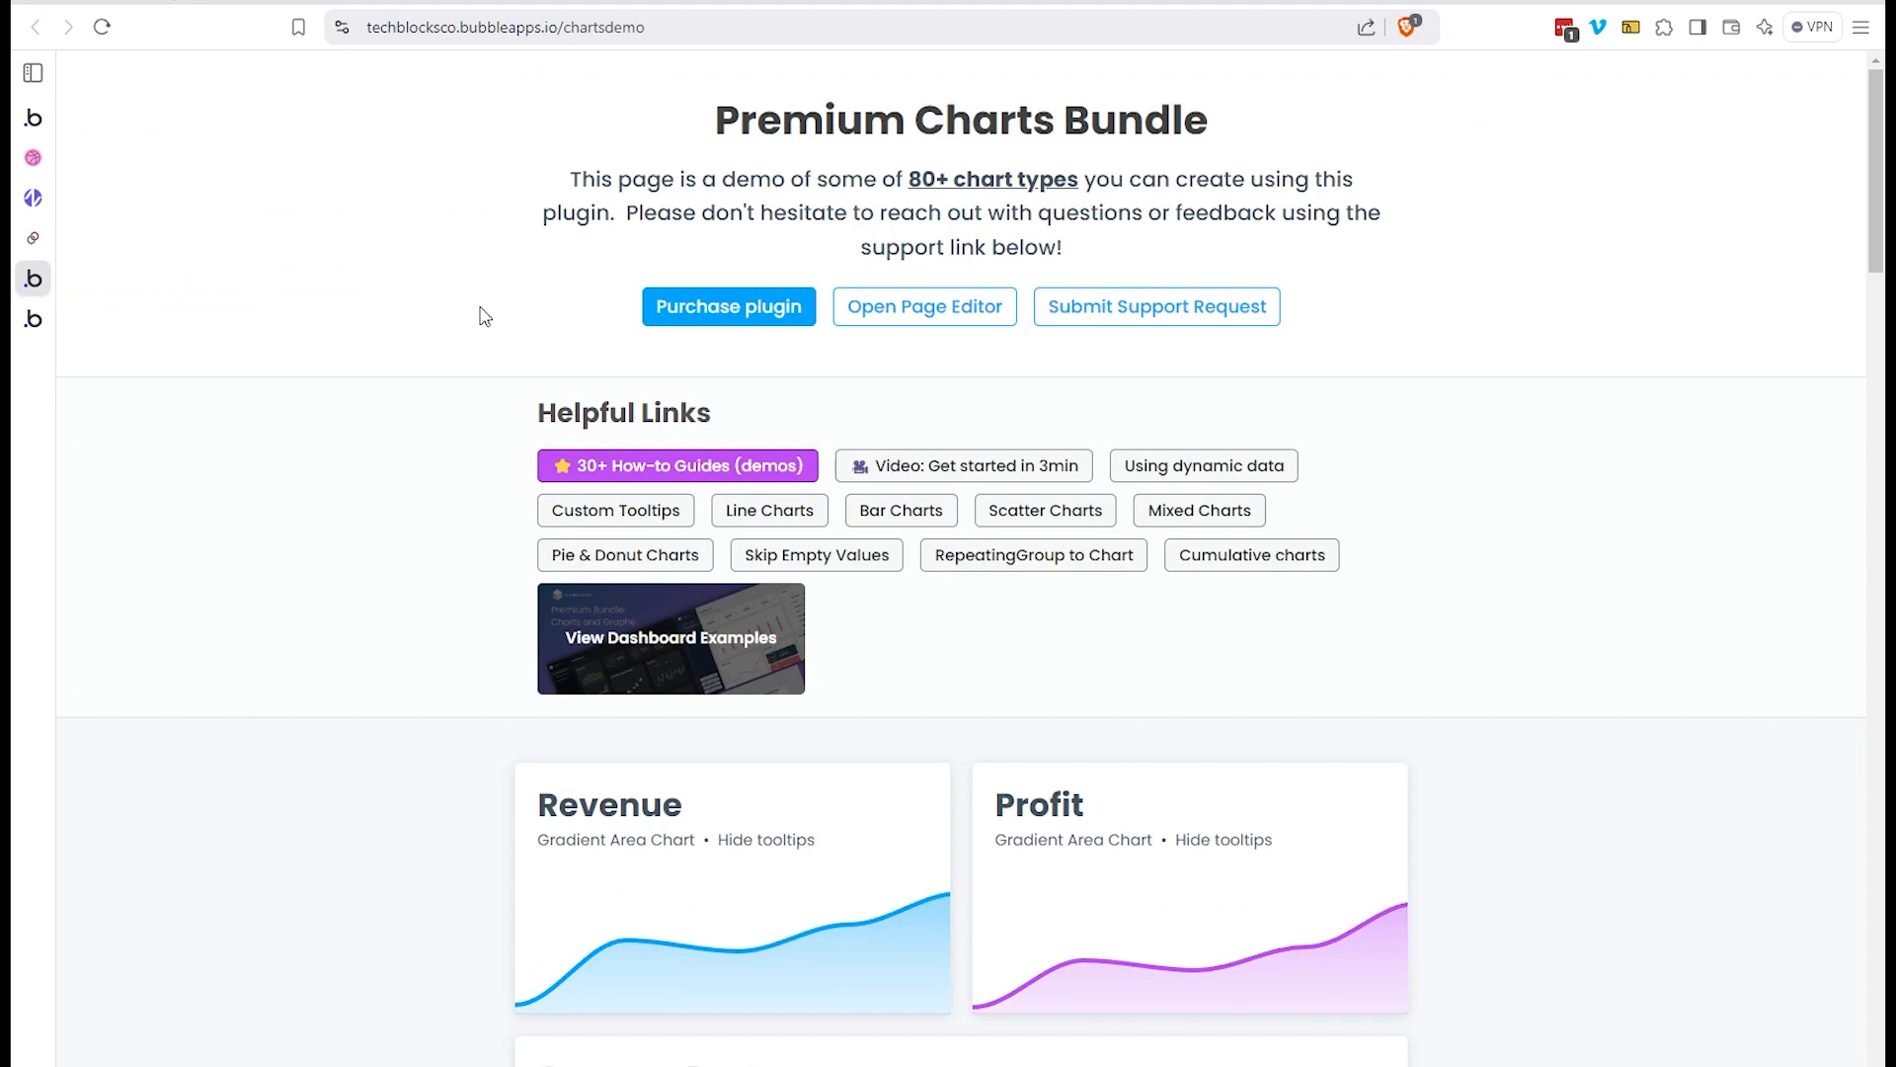
scroll(442, 366, "down", 1)
scroll(440, 363, "up", 1)
scroll(434, 491, "down", 5)
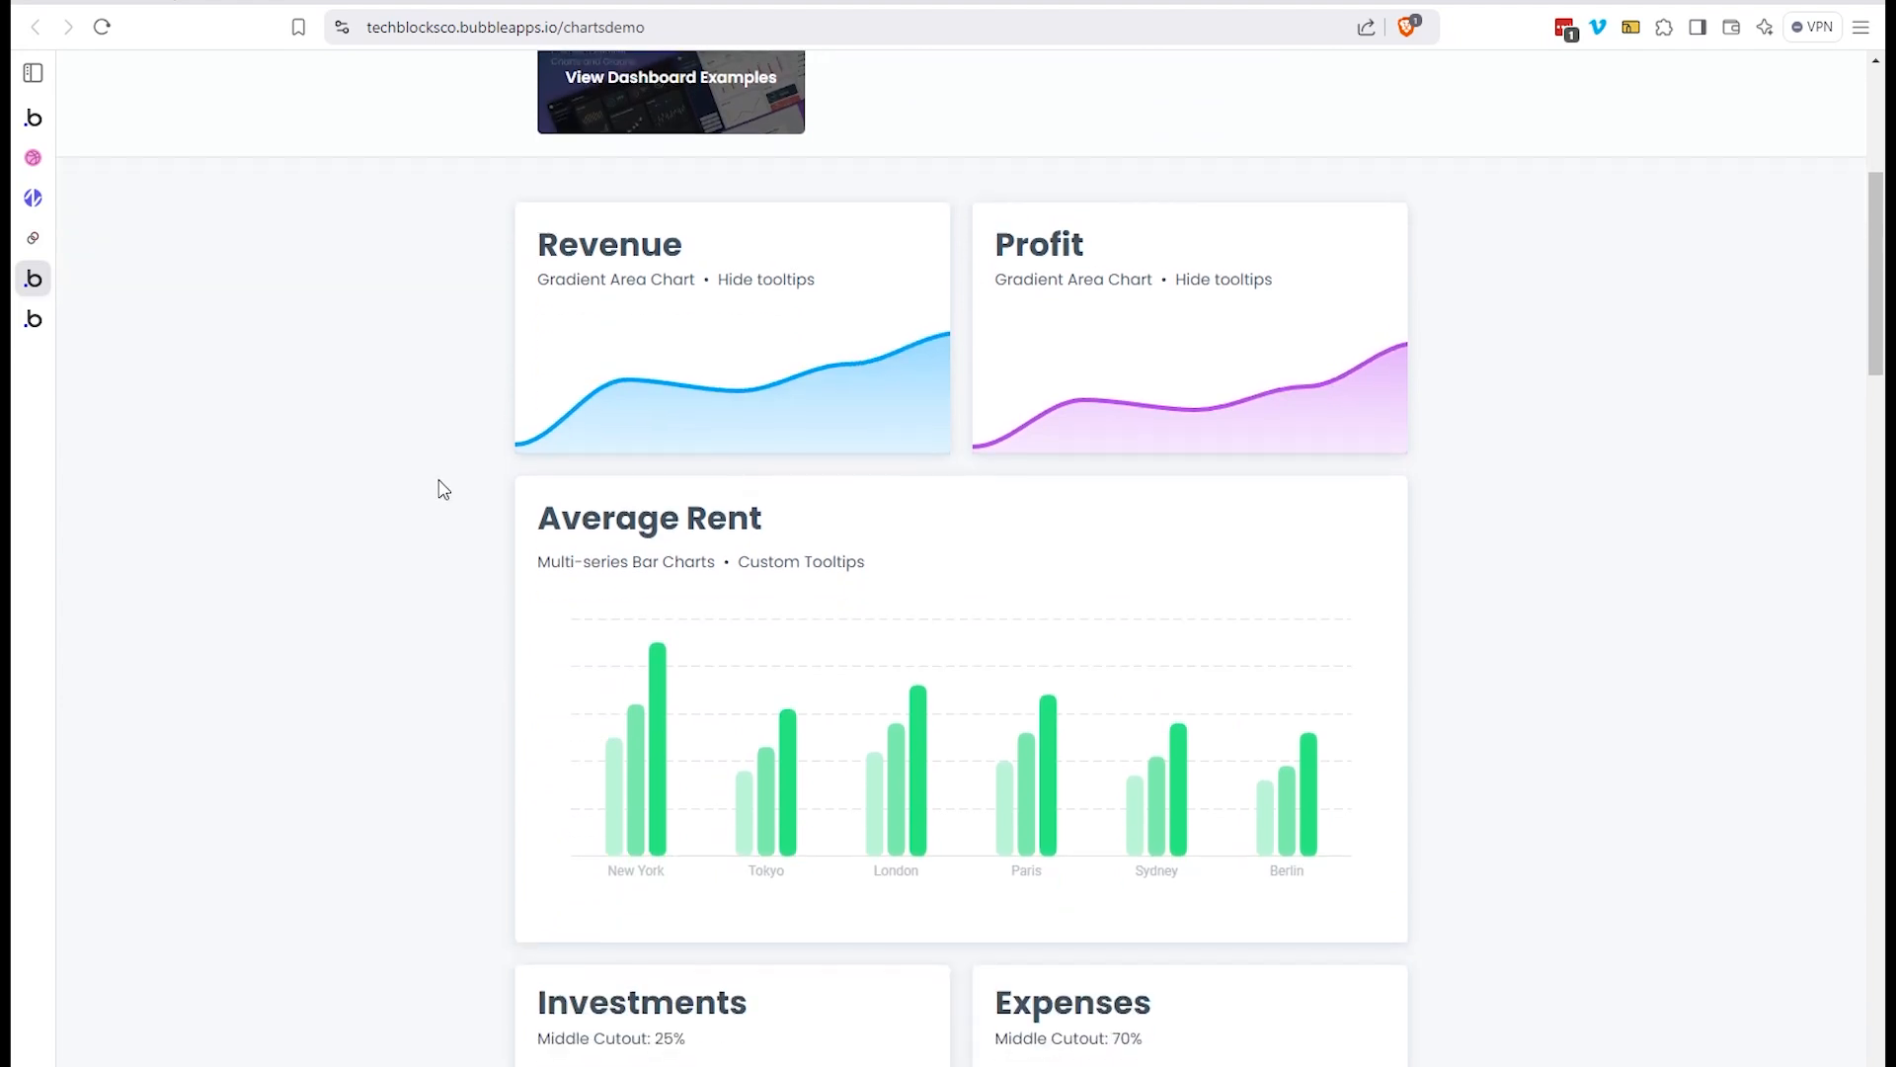
scroll(443, 490, "down", 8)
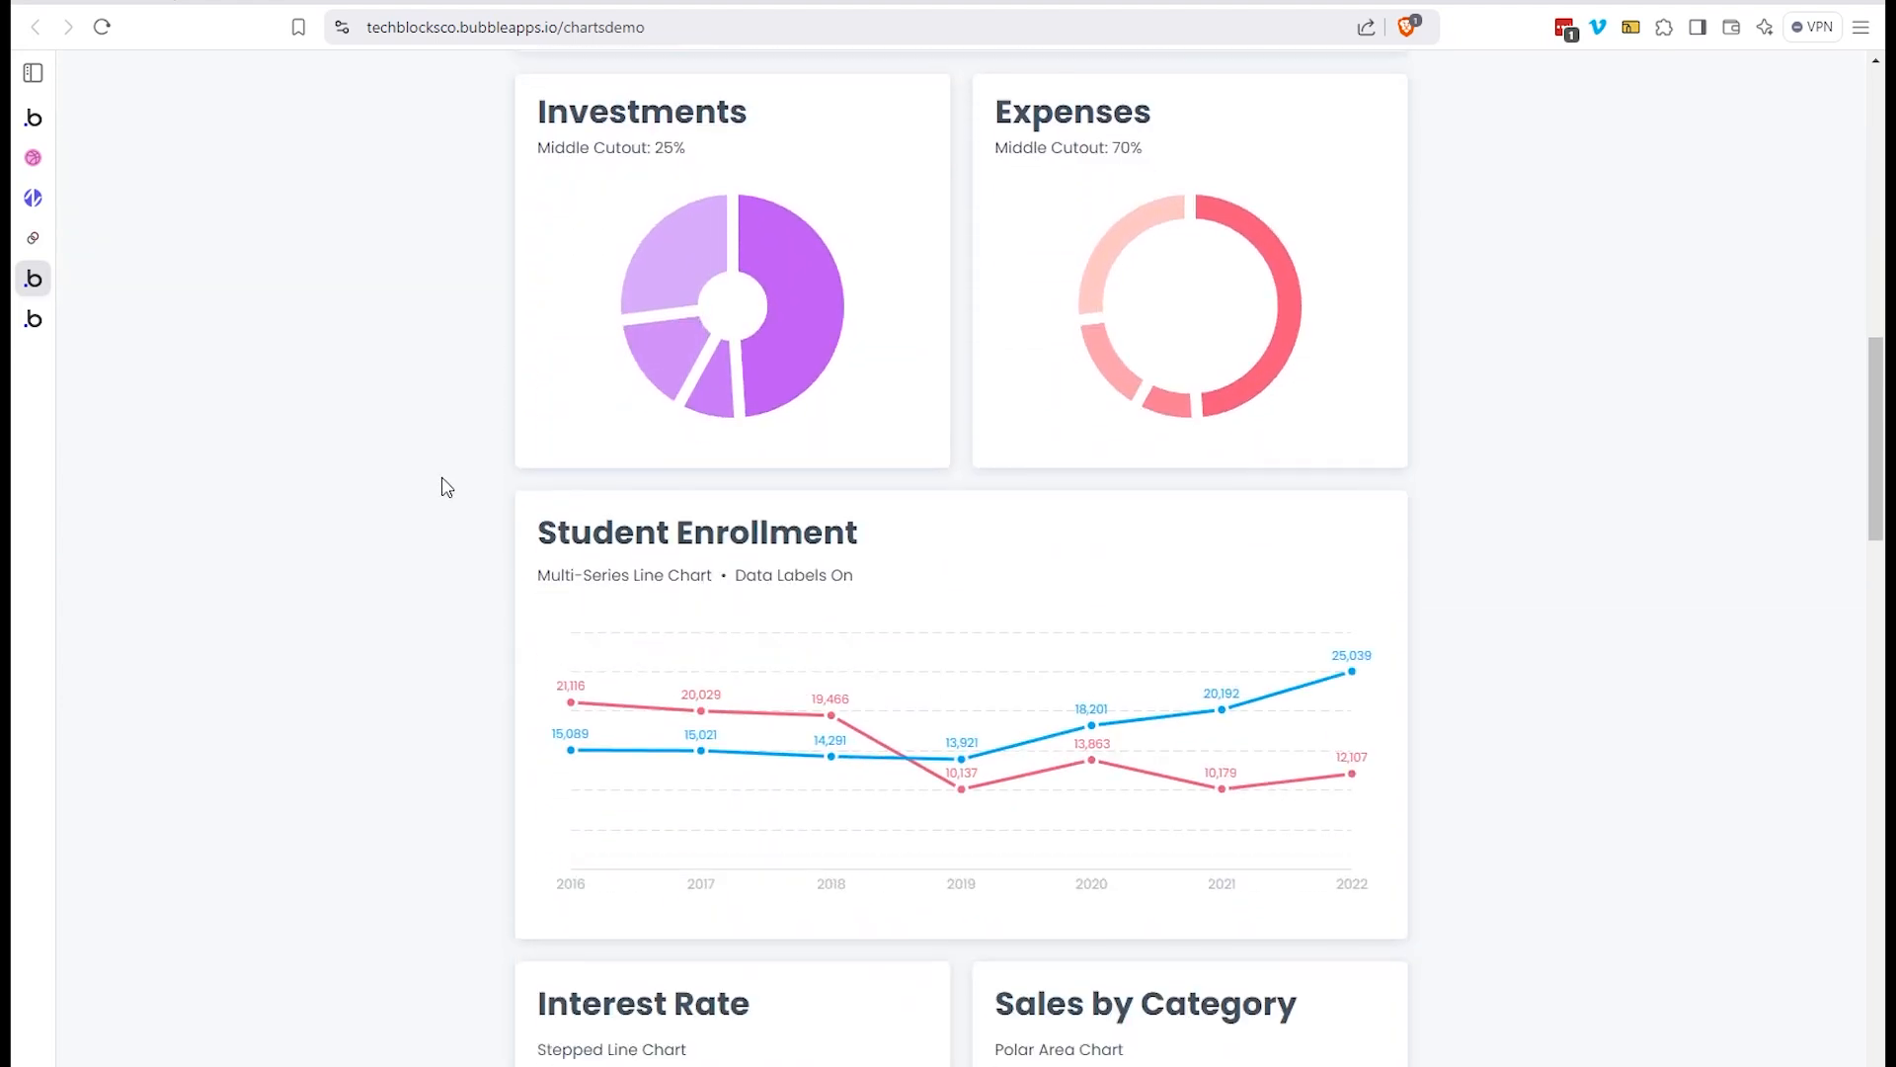
scroll(441, 487, "down", 4)
mouse_move(834, 271)
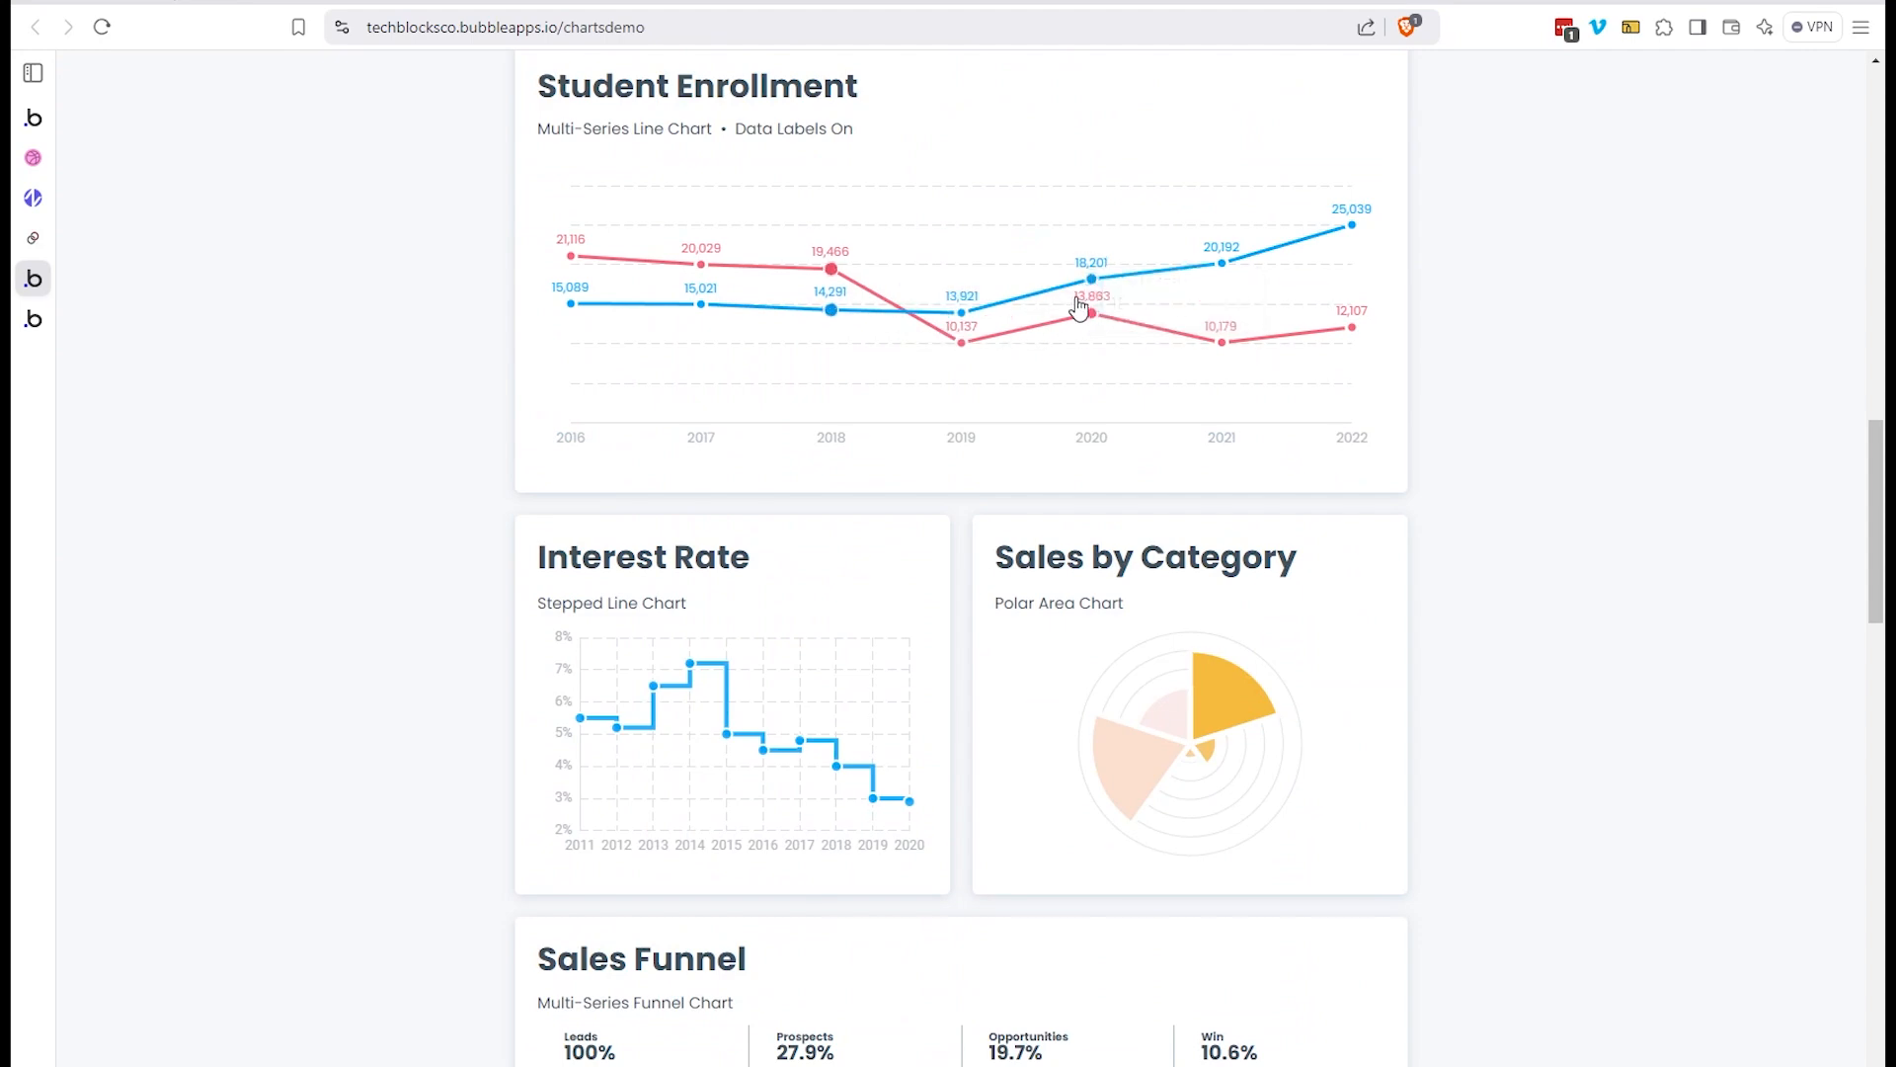
scroll(965, 406, "down", 5)
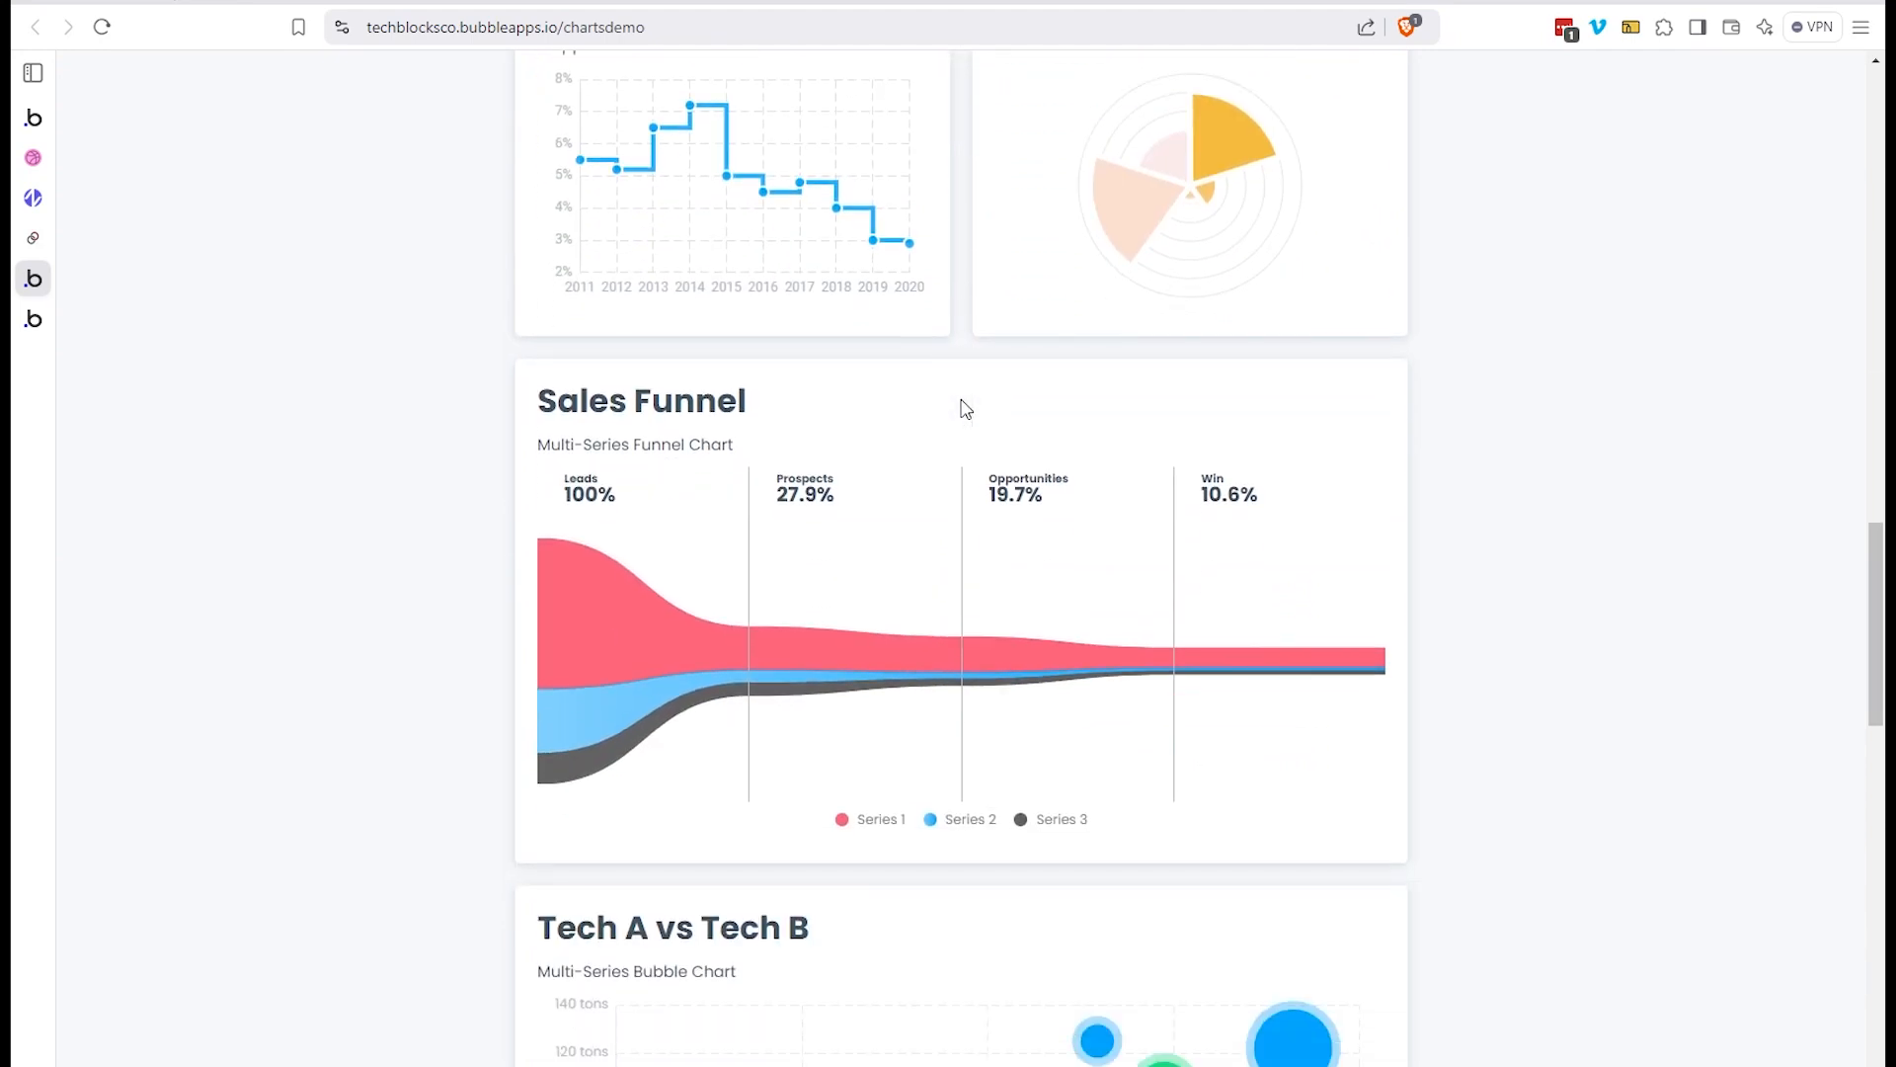
scroll(965, 406, "down", 13)
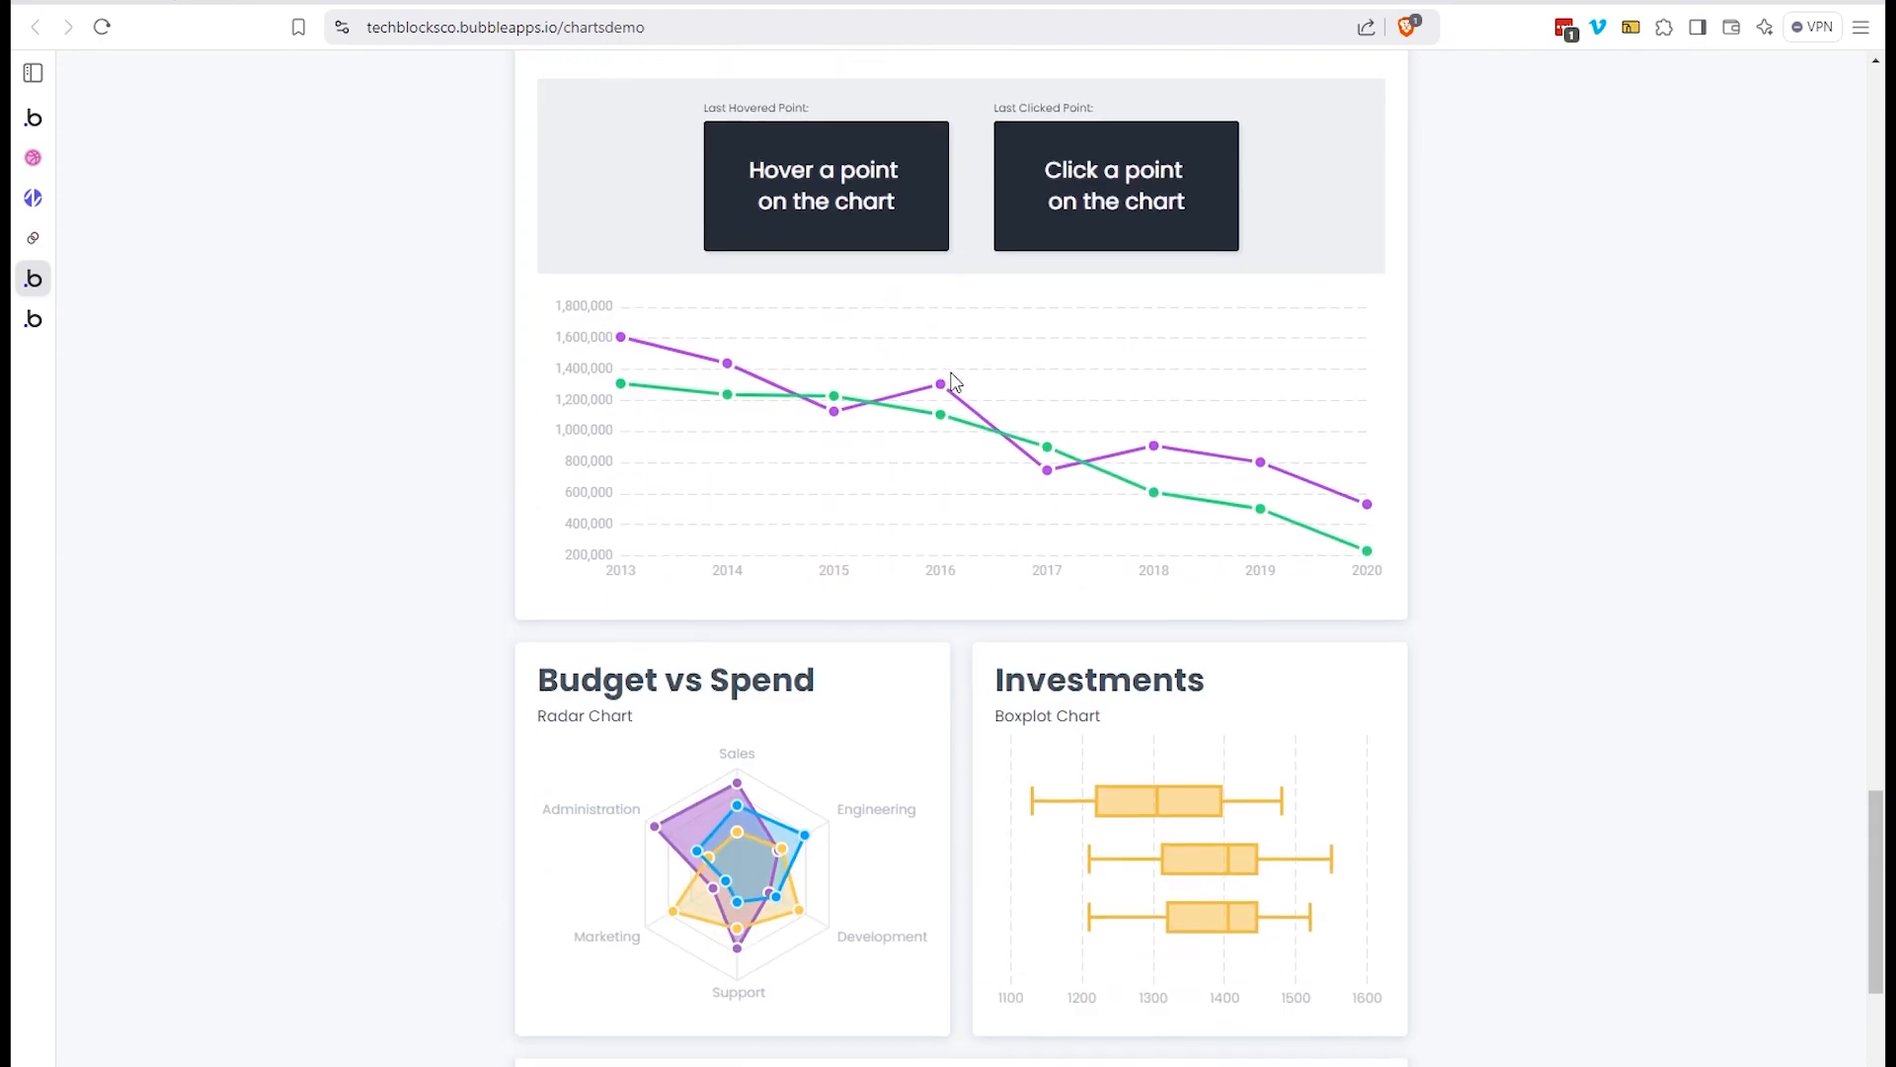
scroll(954, 384, "down", 6)
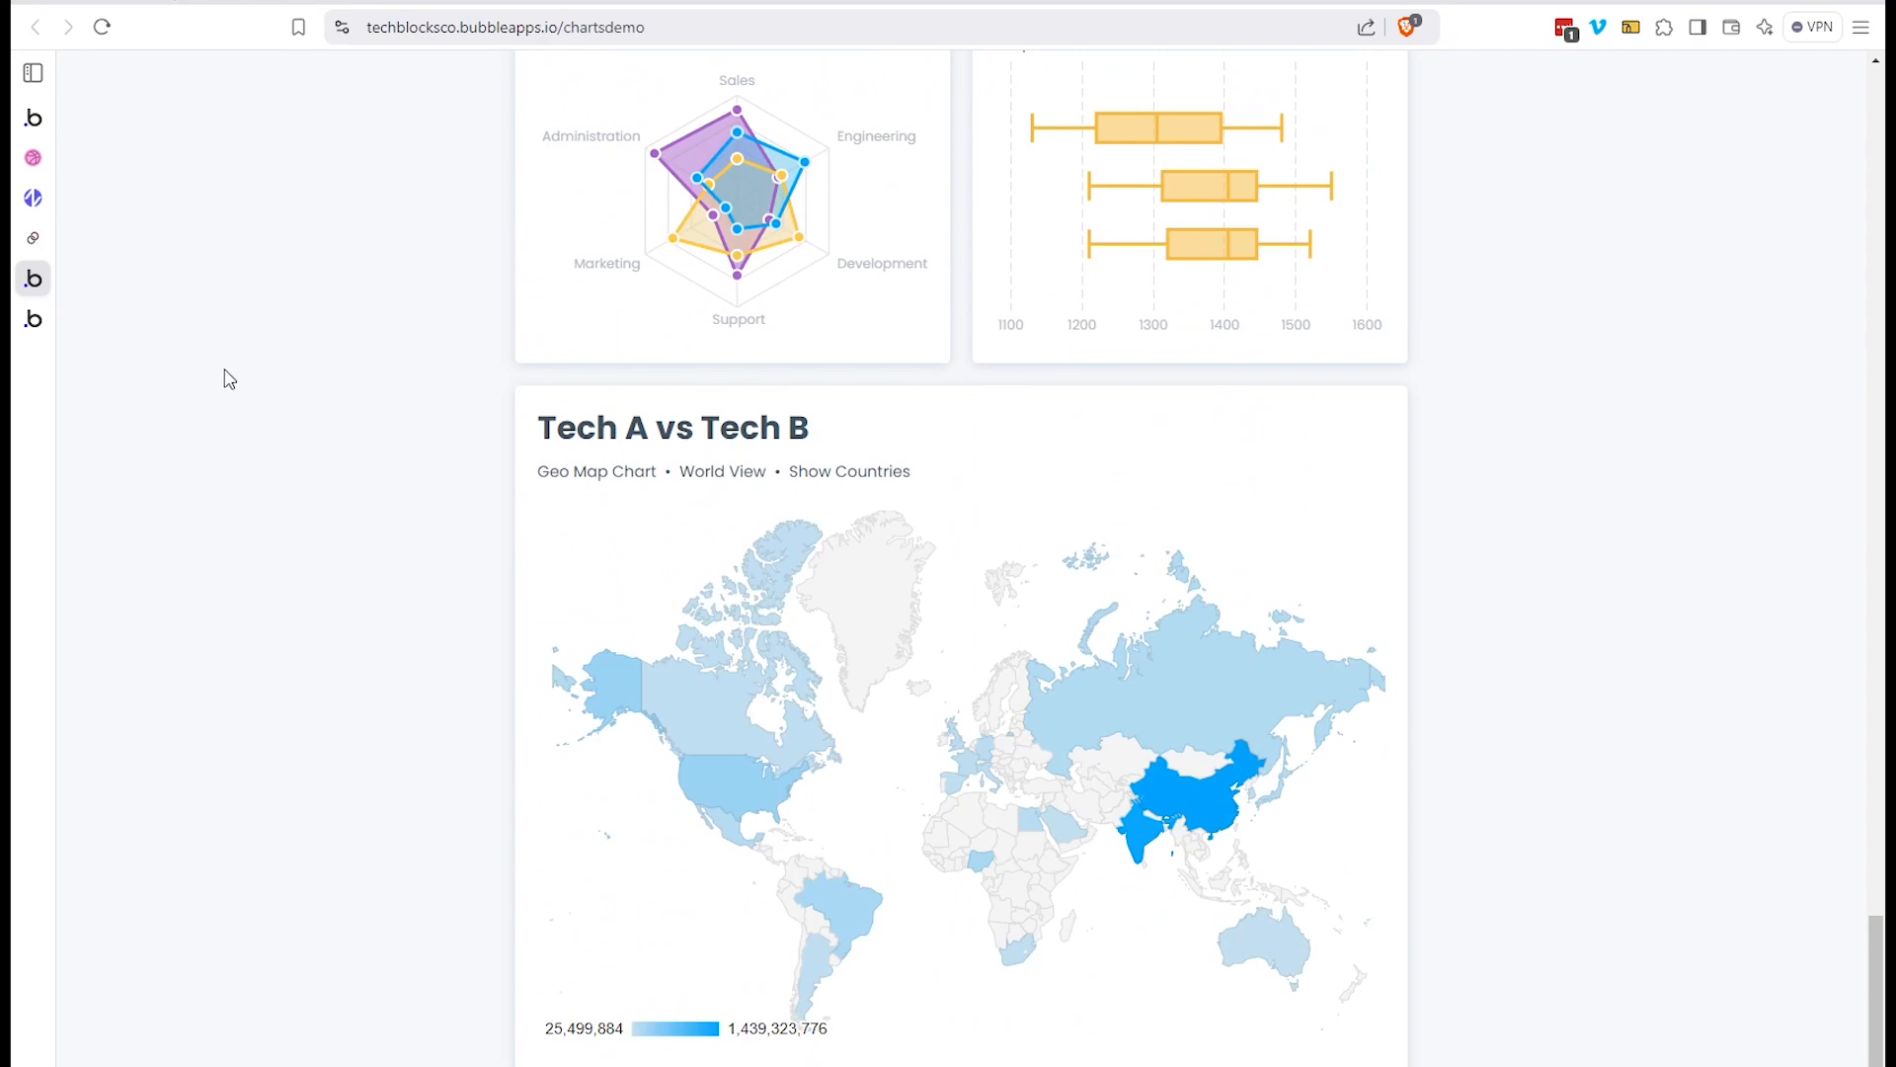
scroll(428, 309, "up", 12)
scroll(435, 303, "up", 18)
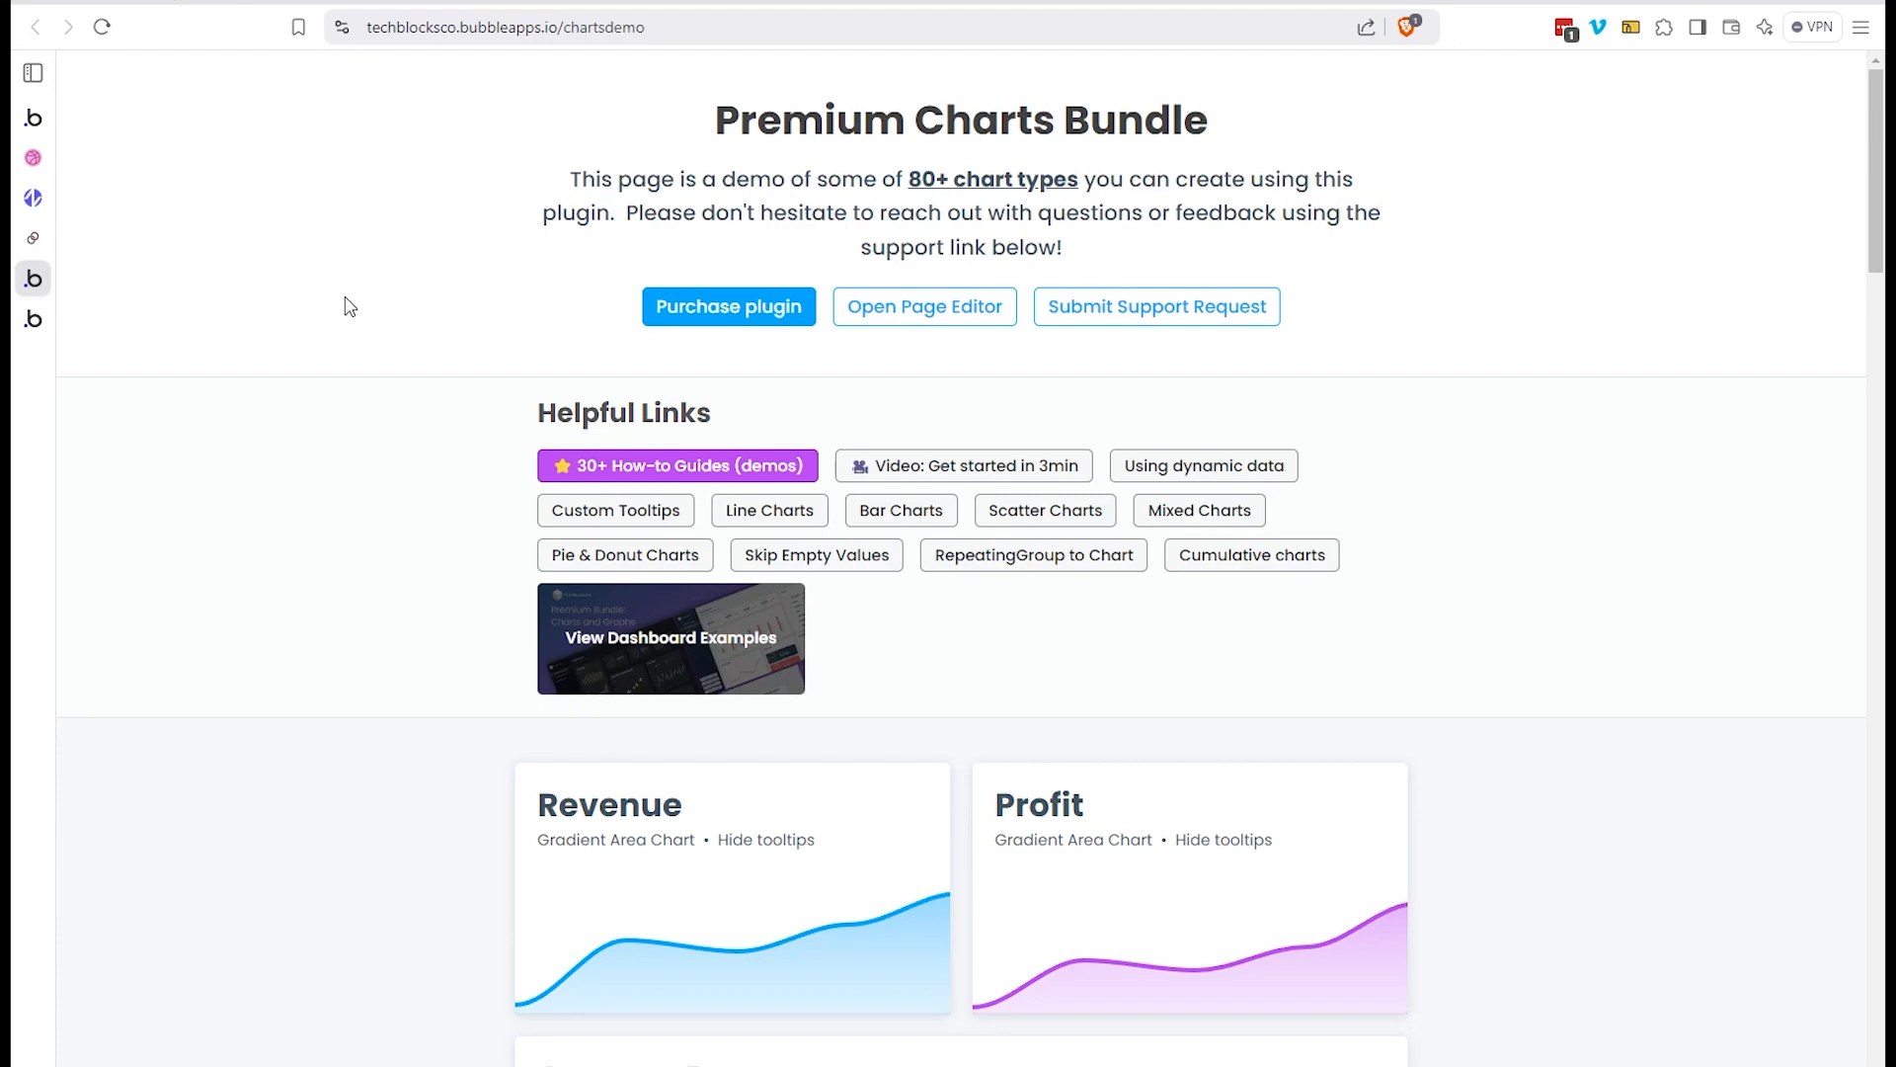
Switch to the ApexCharts plugin demo page and review the sample charts in Demo 1, including the Shop performance bar chart's data points
left_click(55, 328)
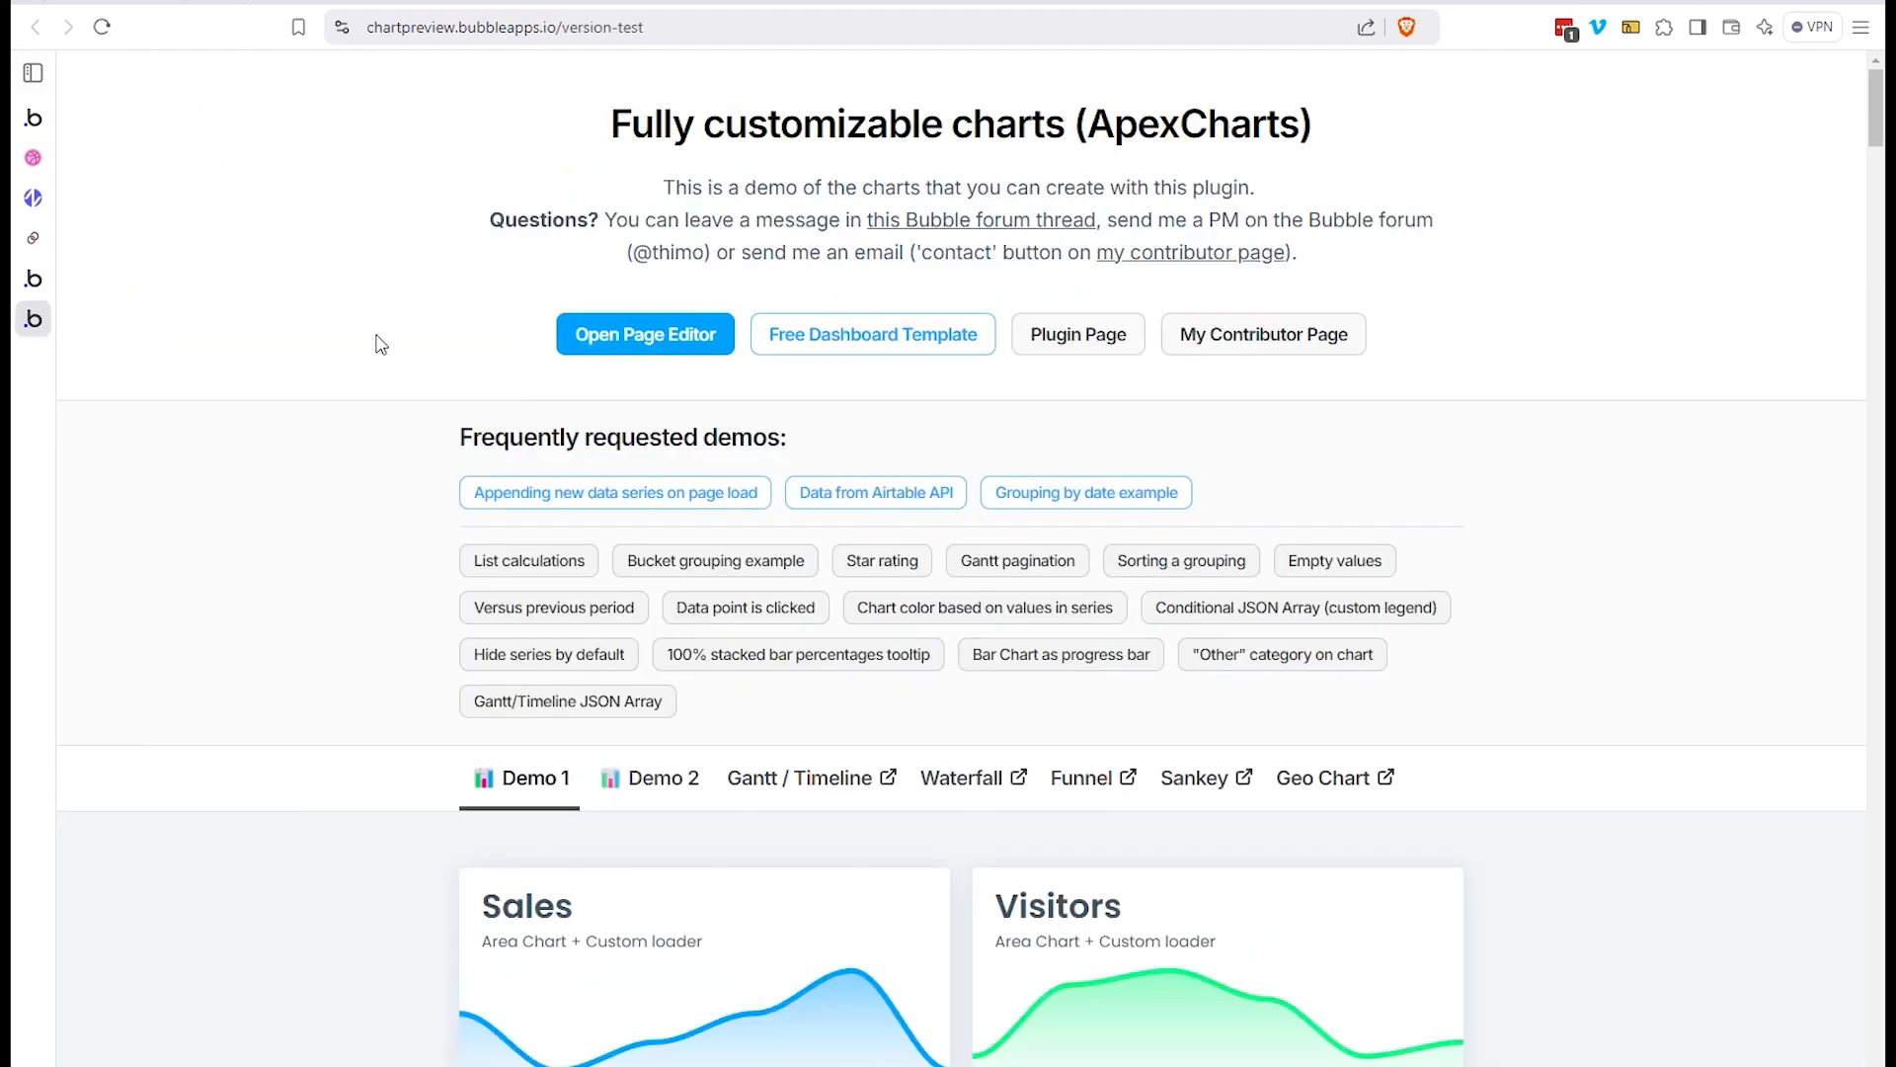
scroll(381, 344, "down", 6)
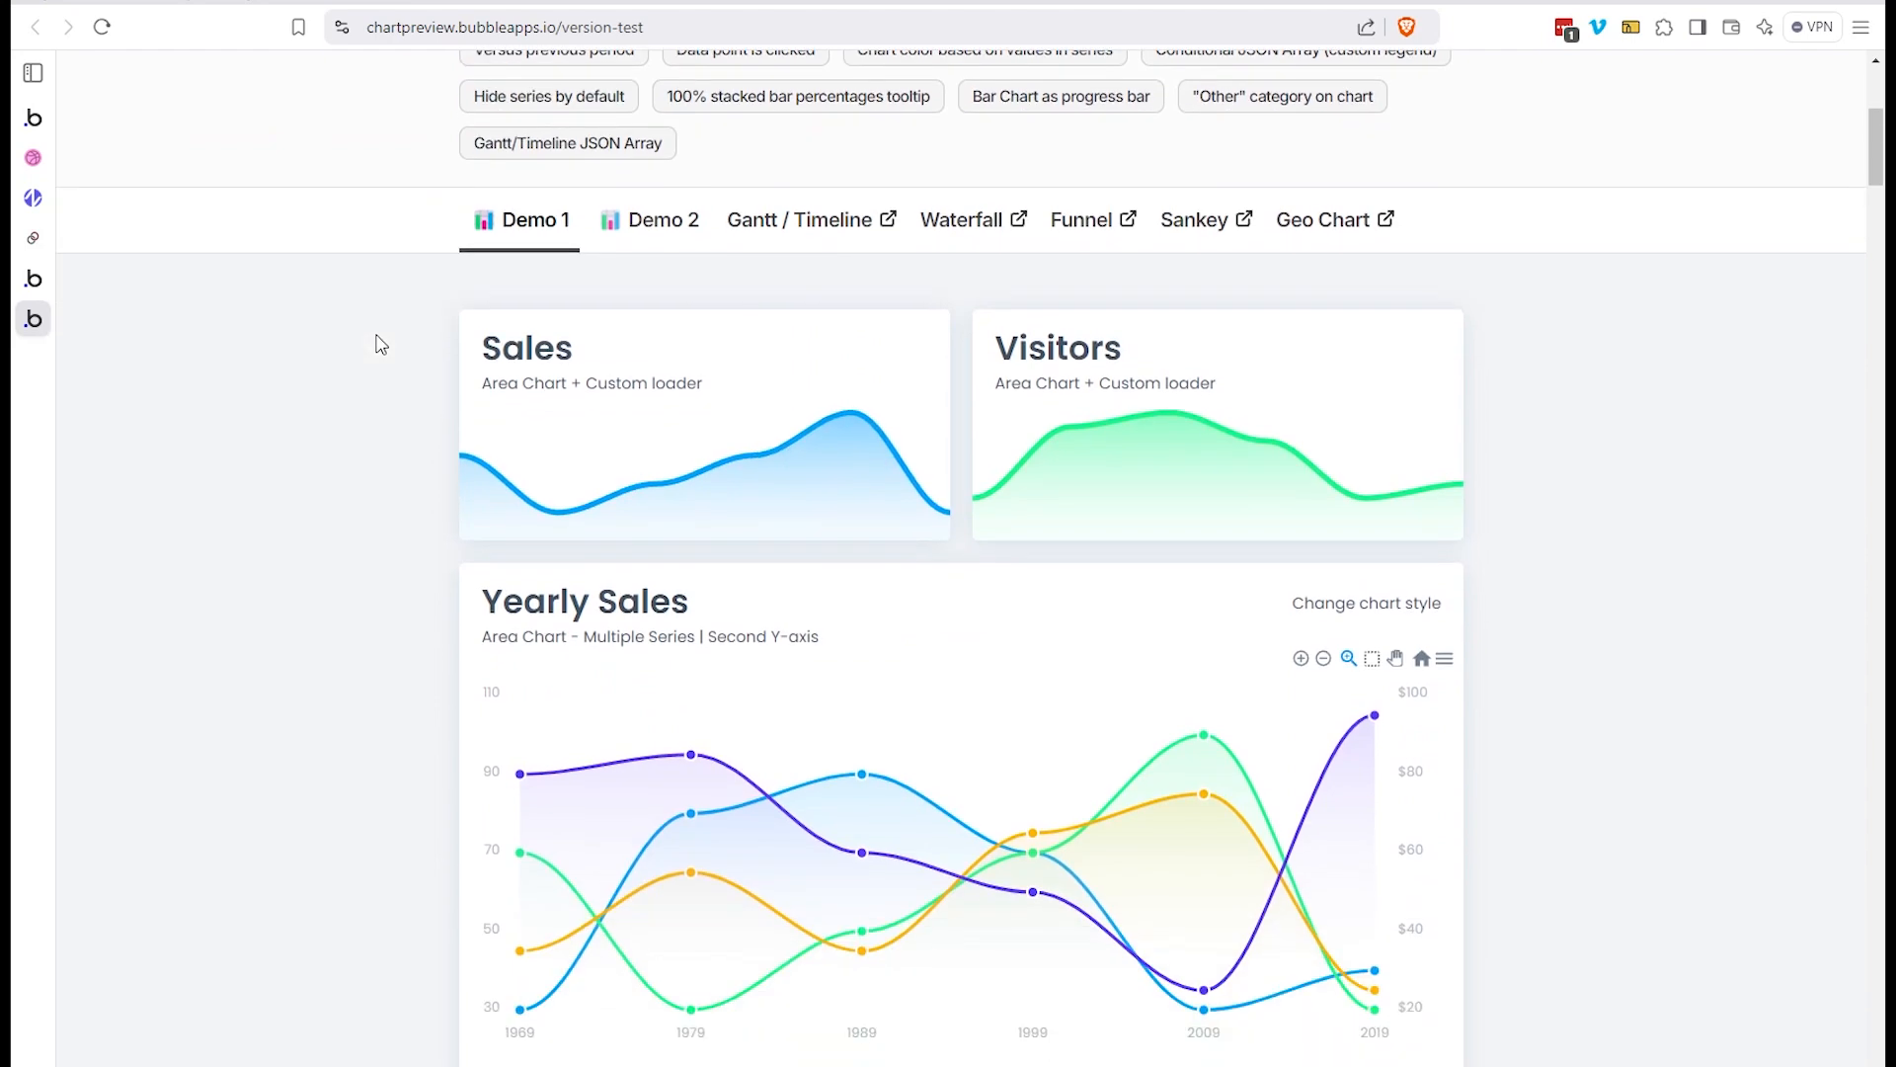
scroll(380, 343, "down", 2)
scroll(380, 344, "up", 8)
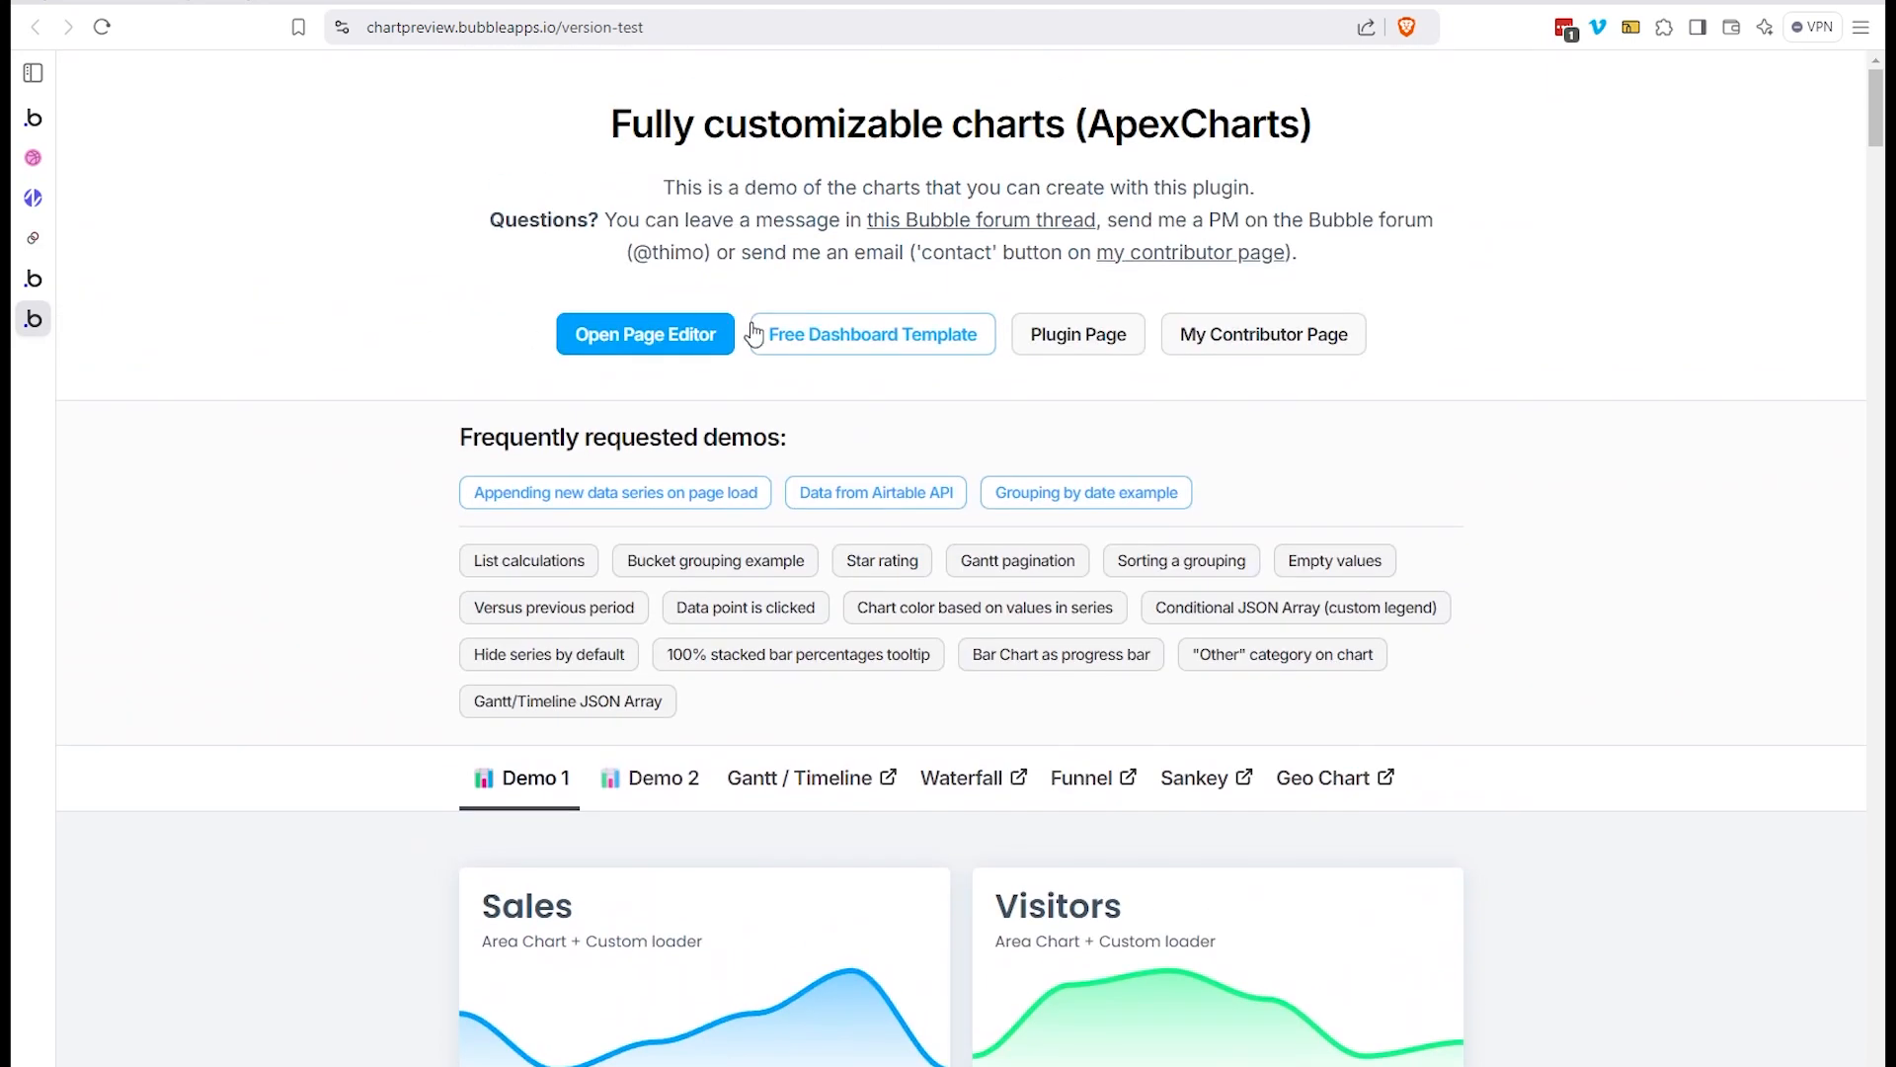
scroll(254, 580, "down", 6)
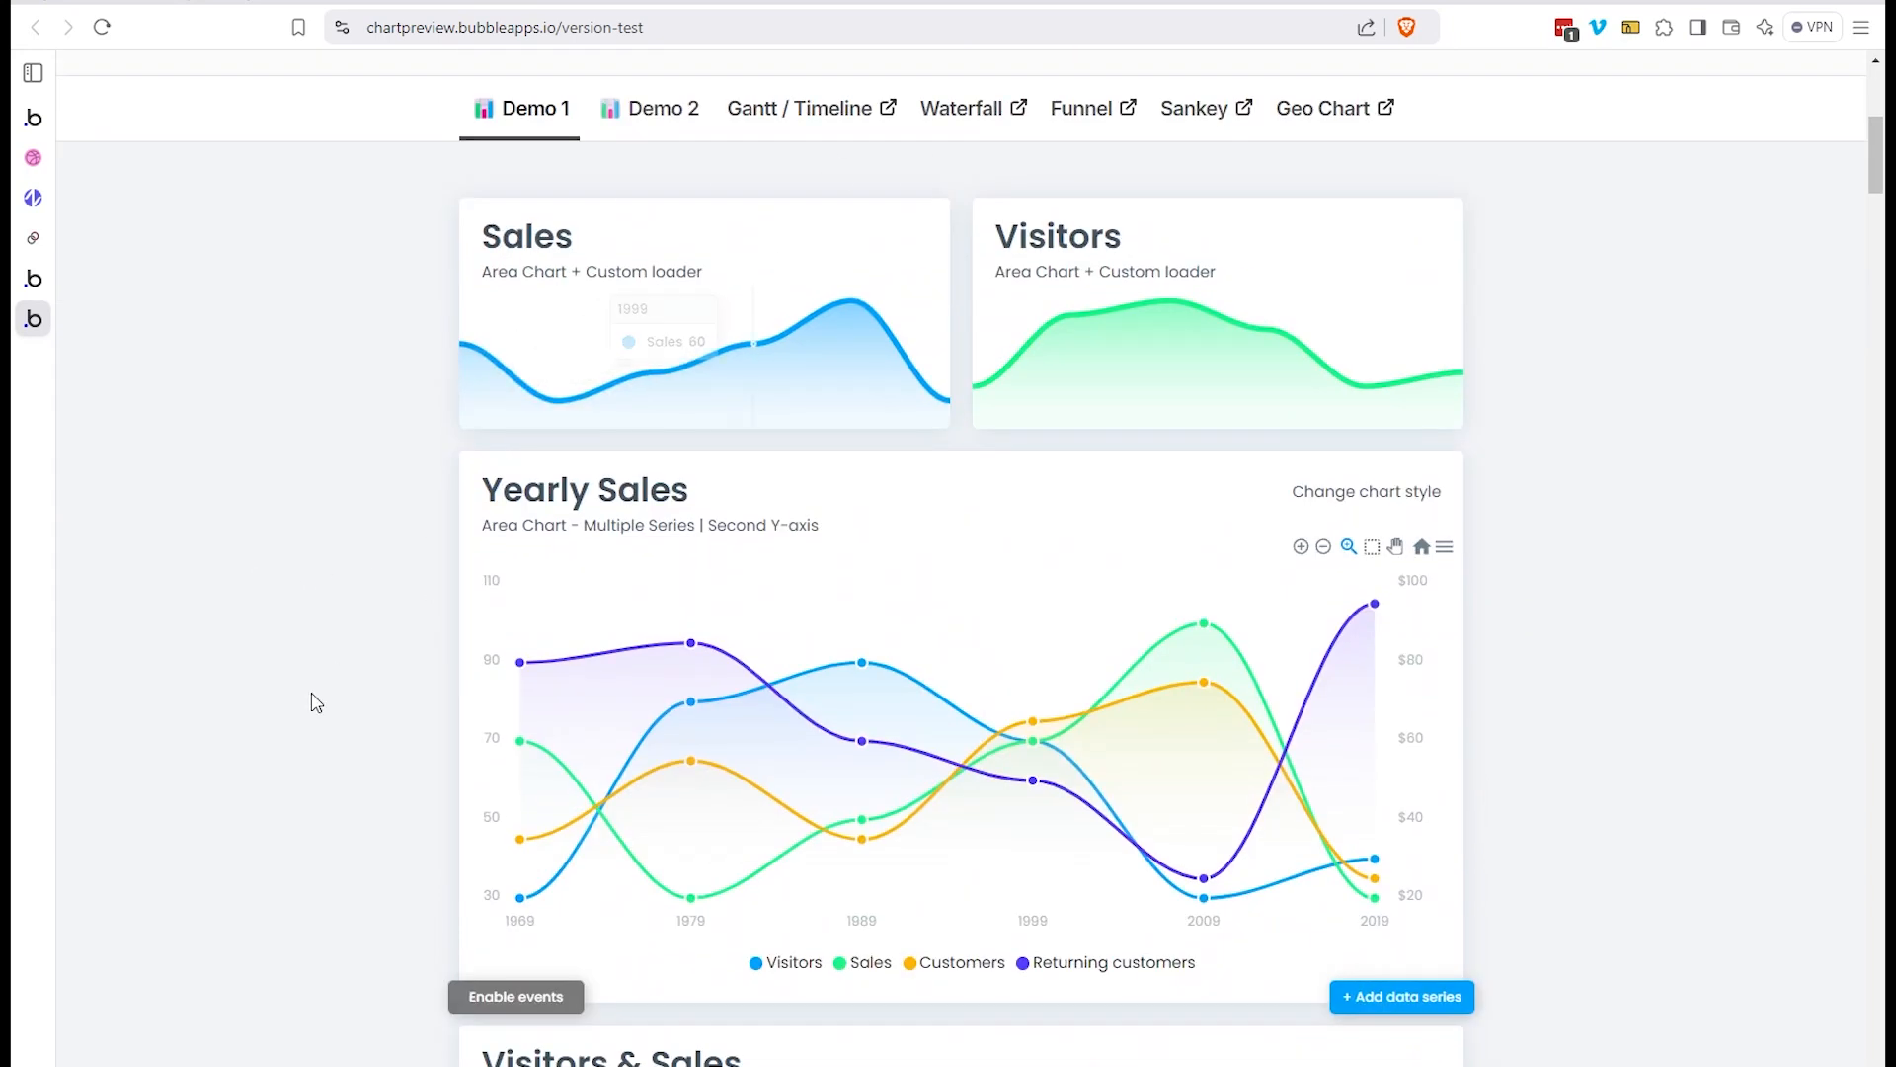
scroll(316, 705, "down", 5)
scroll(316, 705, "down", 4)
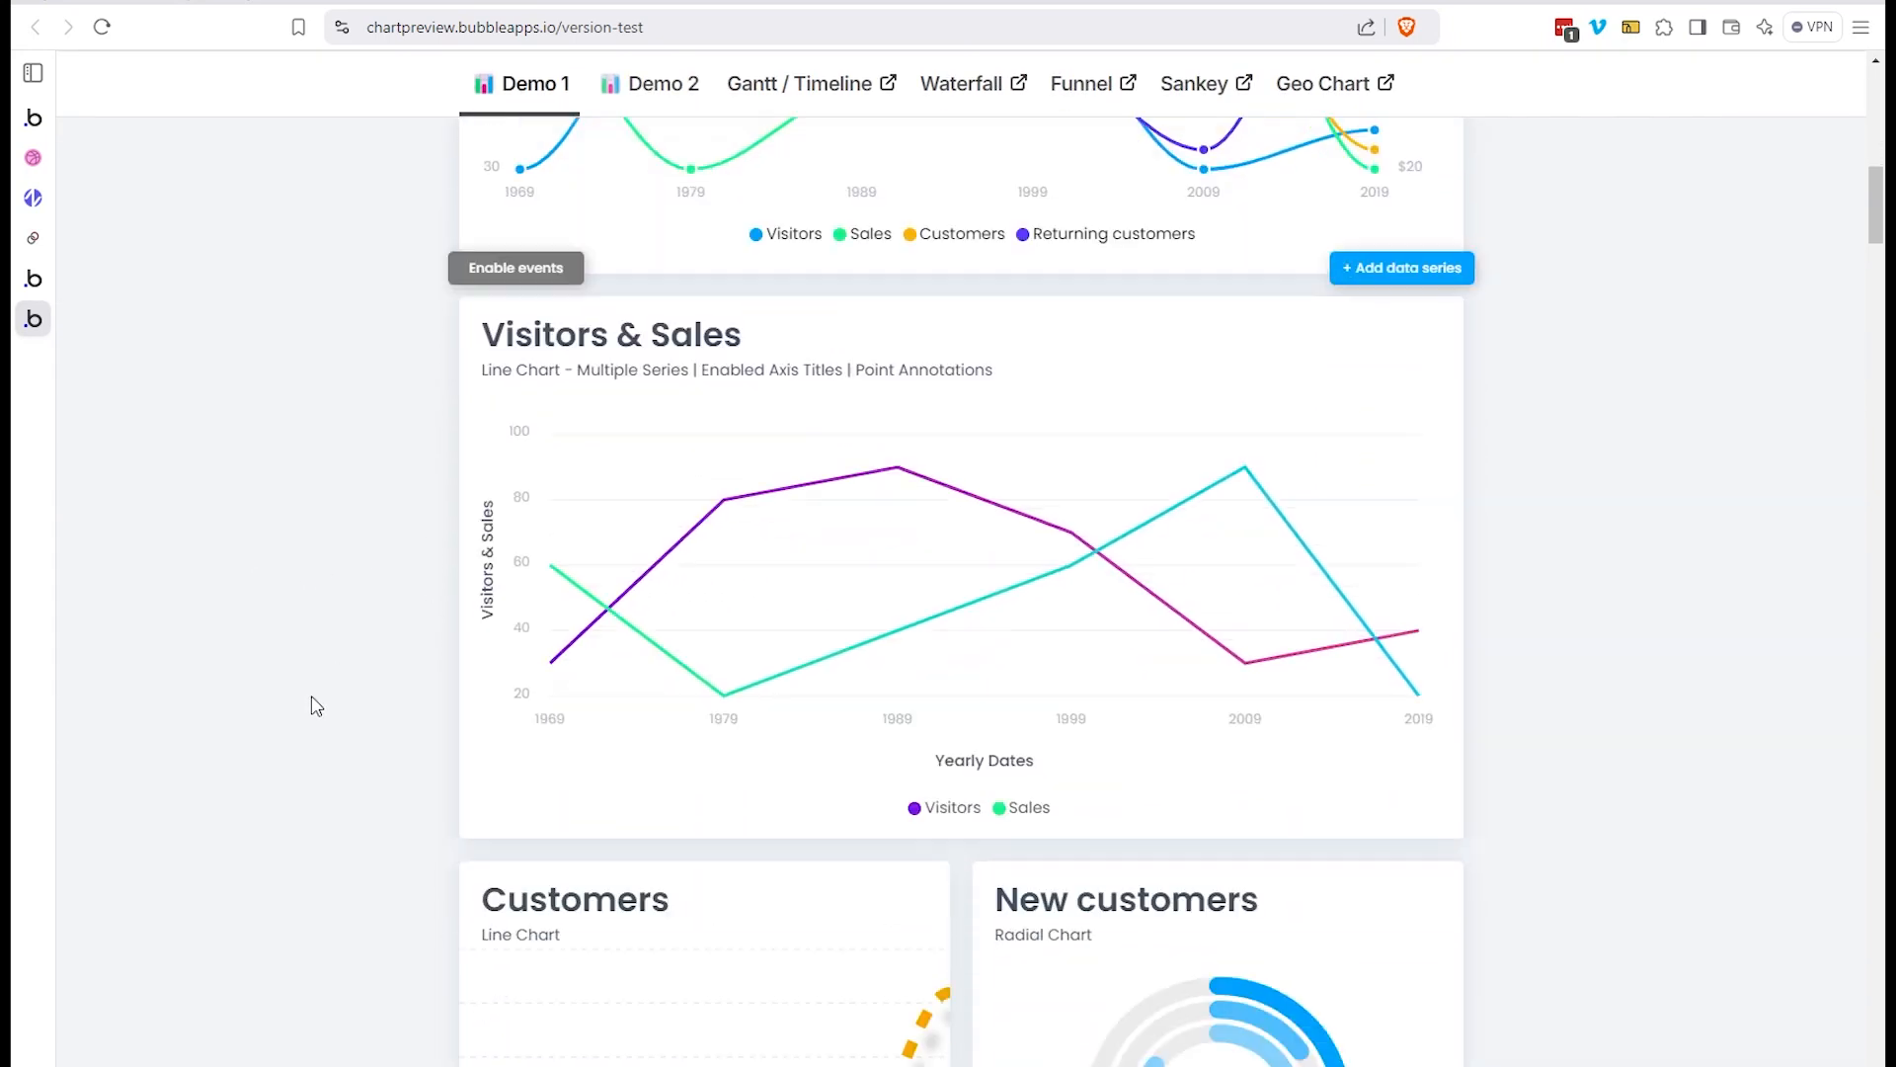
scroll(346, 681, "down", 4)
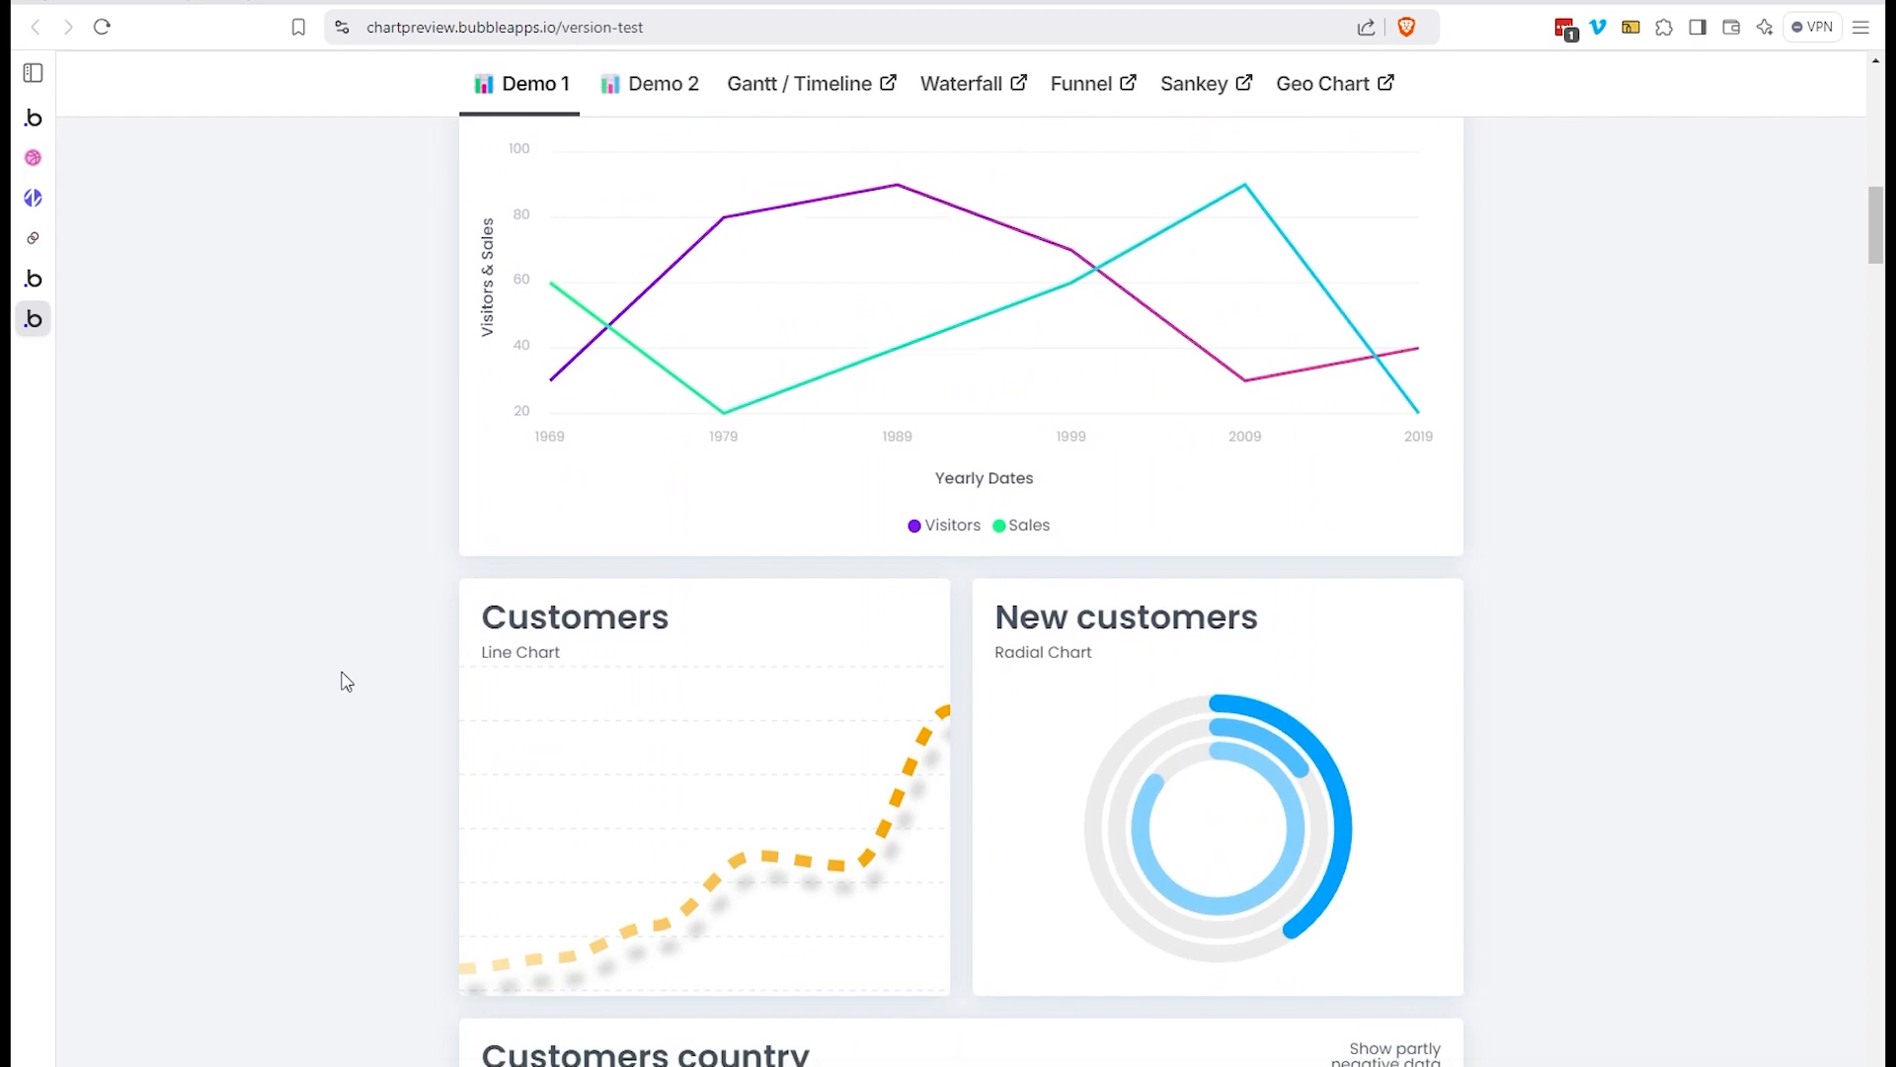
scroll(346, 681, "down", 8)
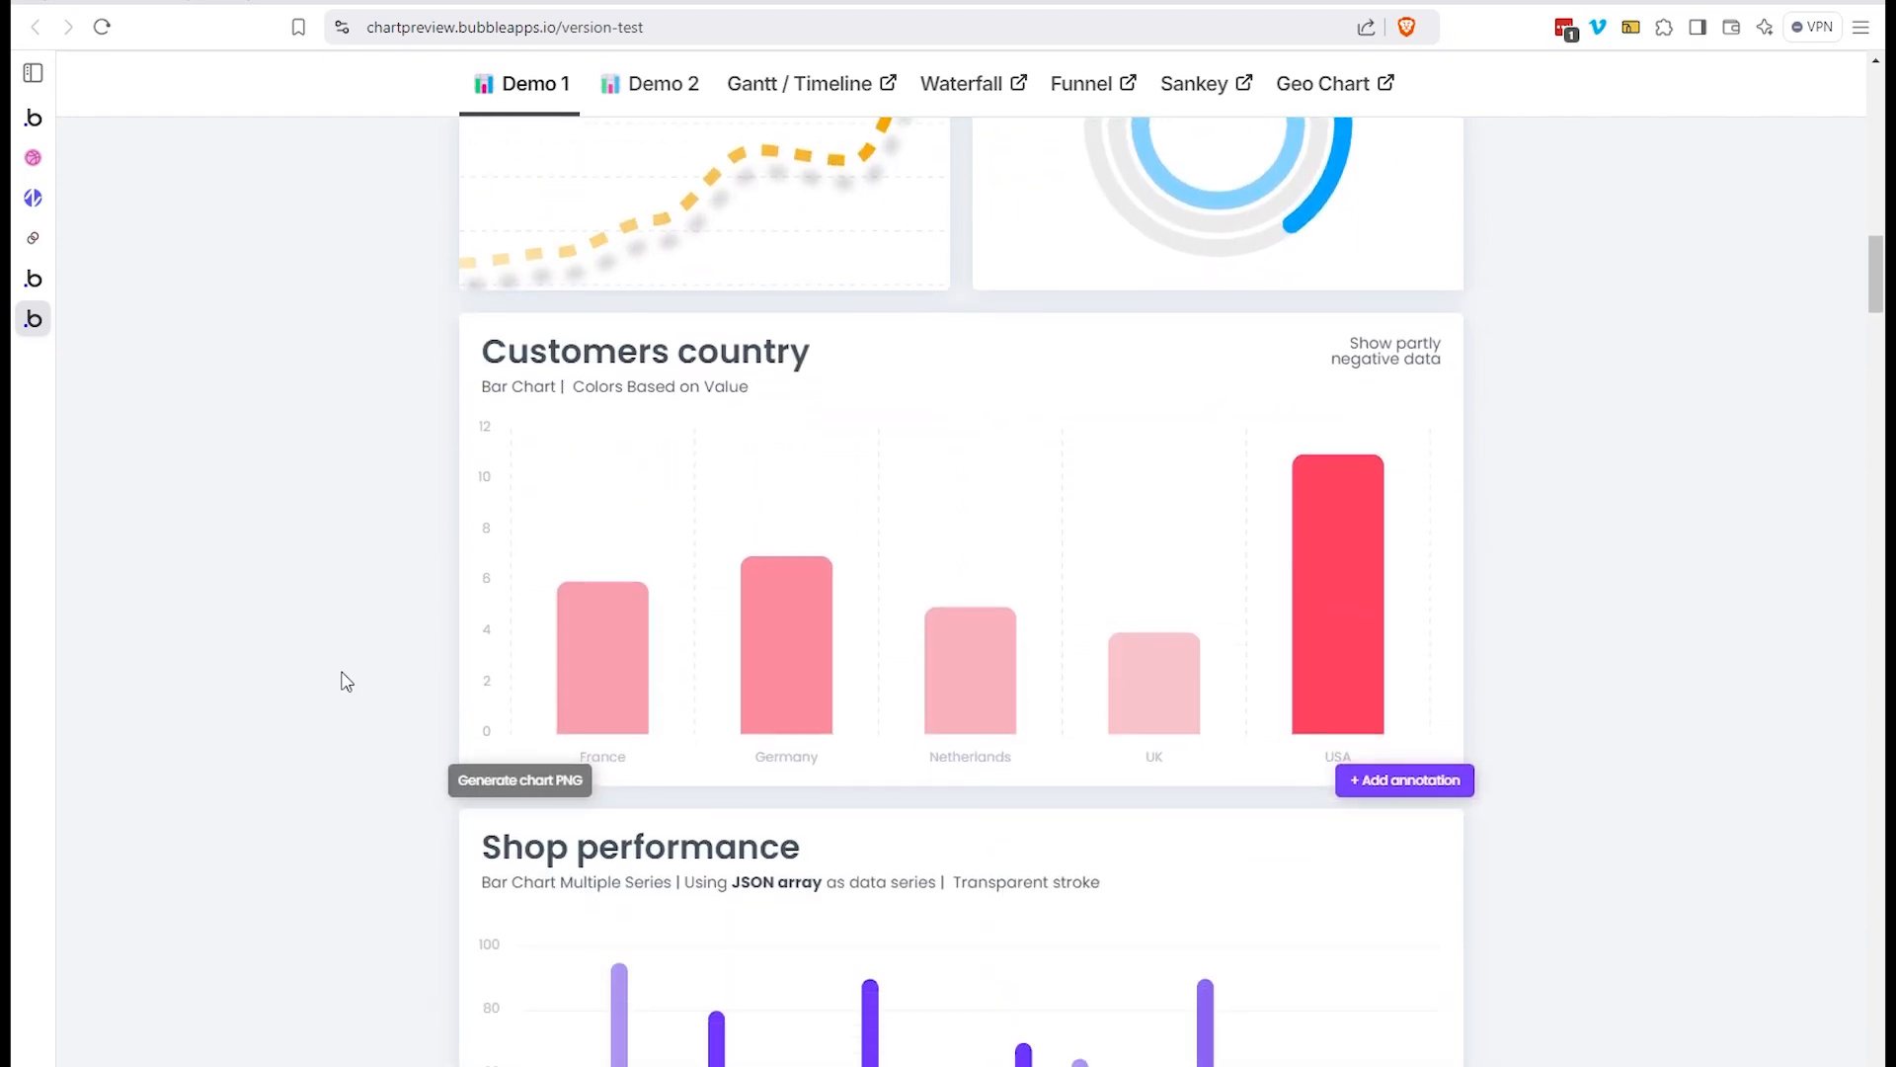
scroll(345, 697, "down", 1)
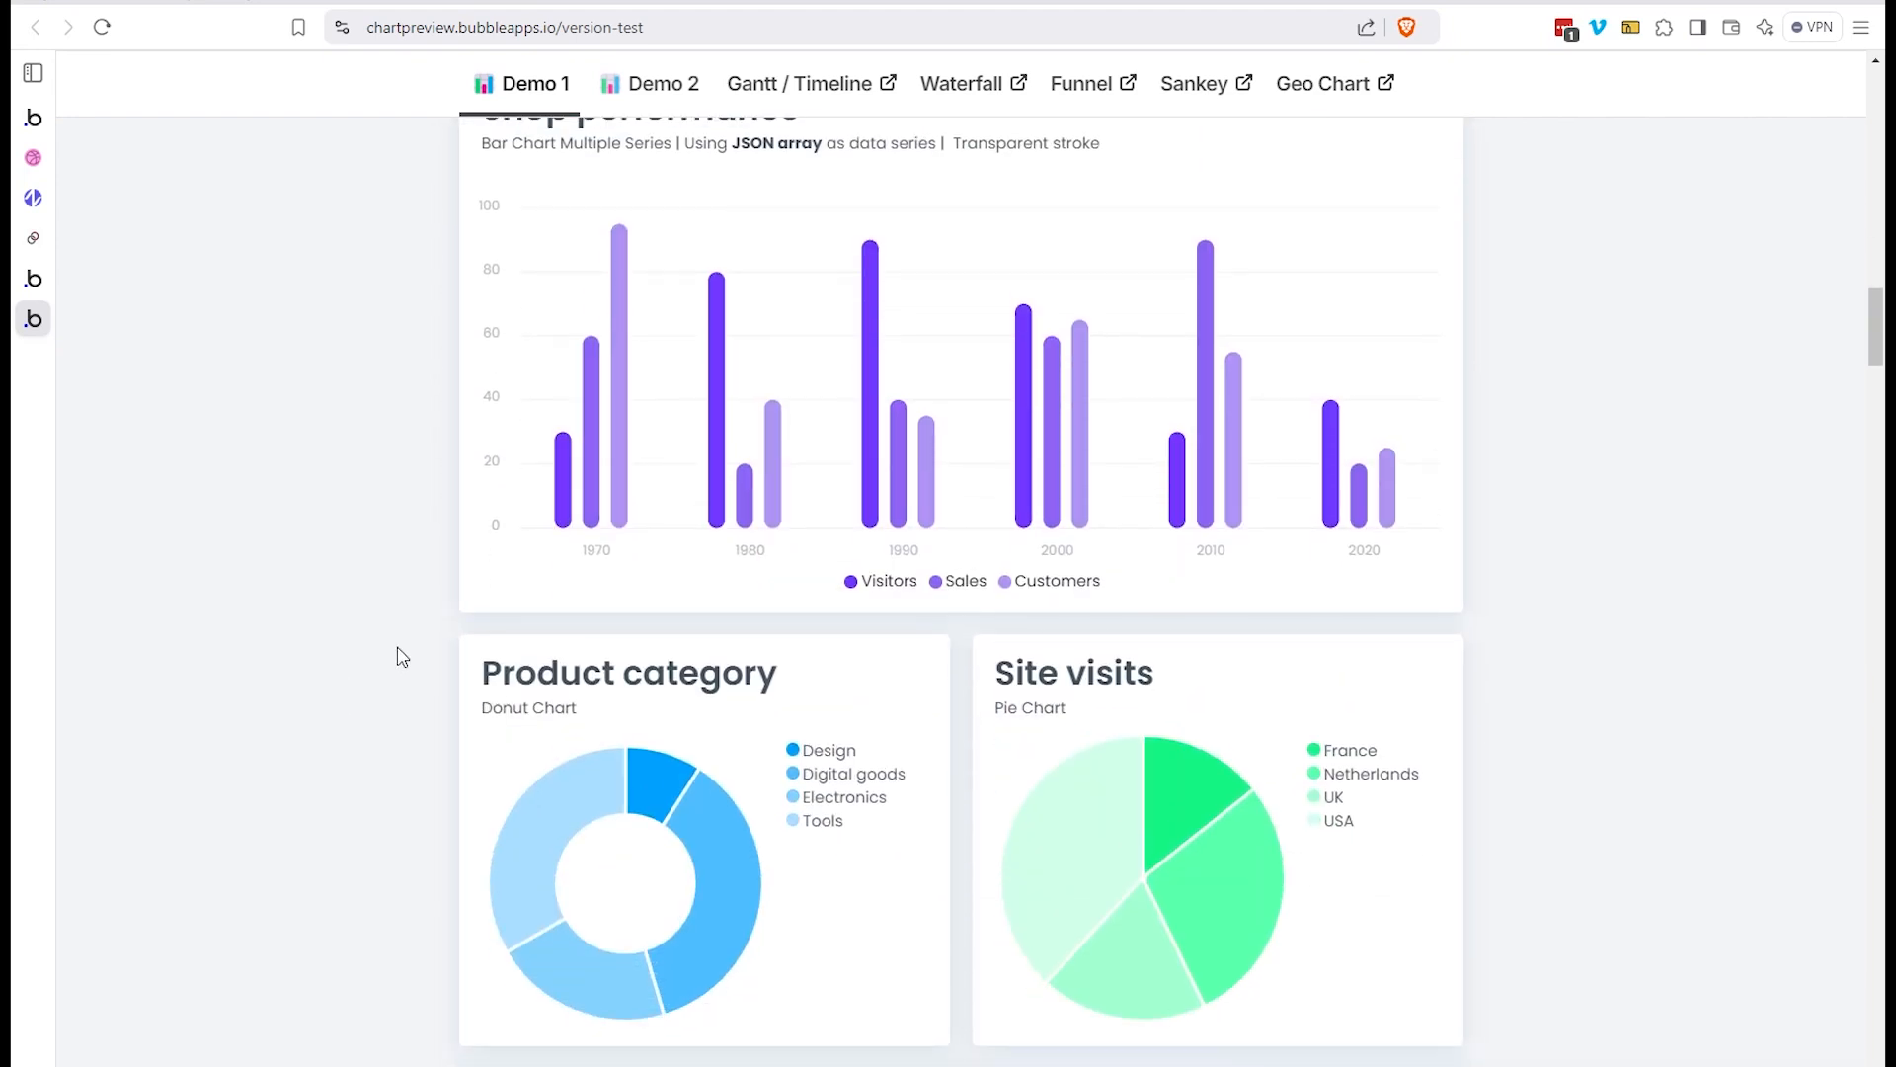
mouse_move(585, 490)
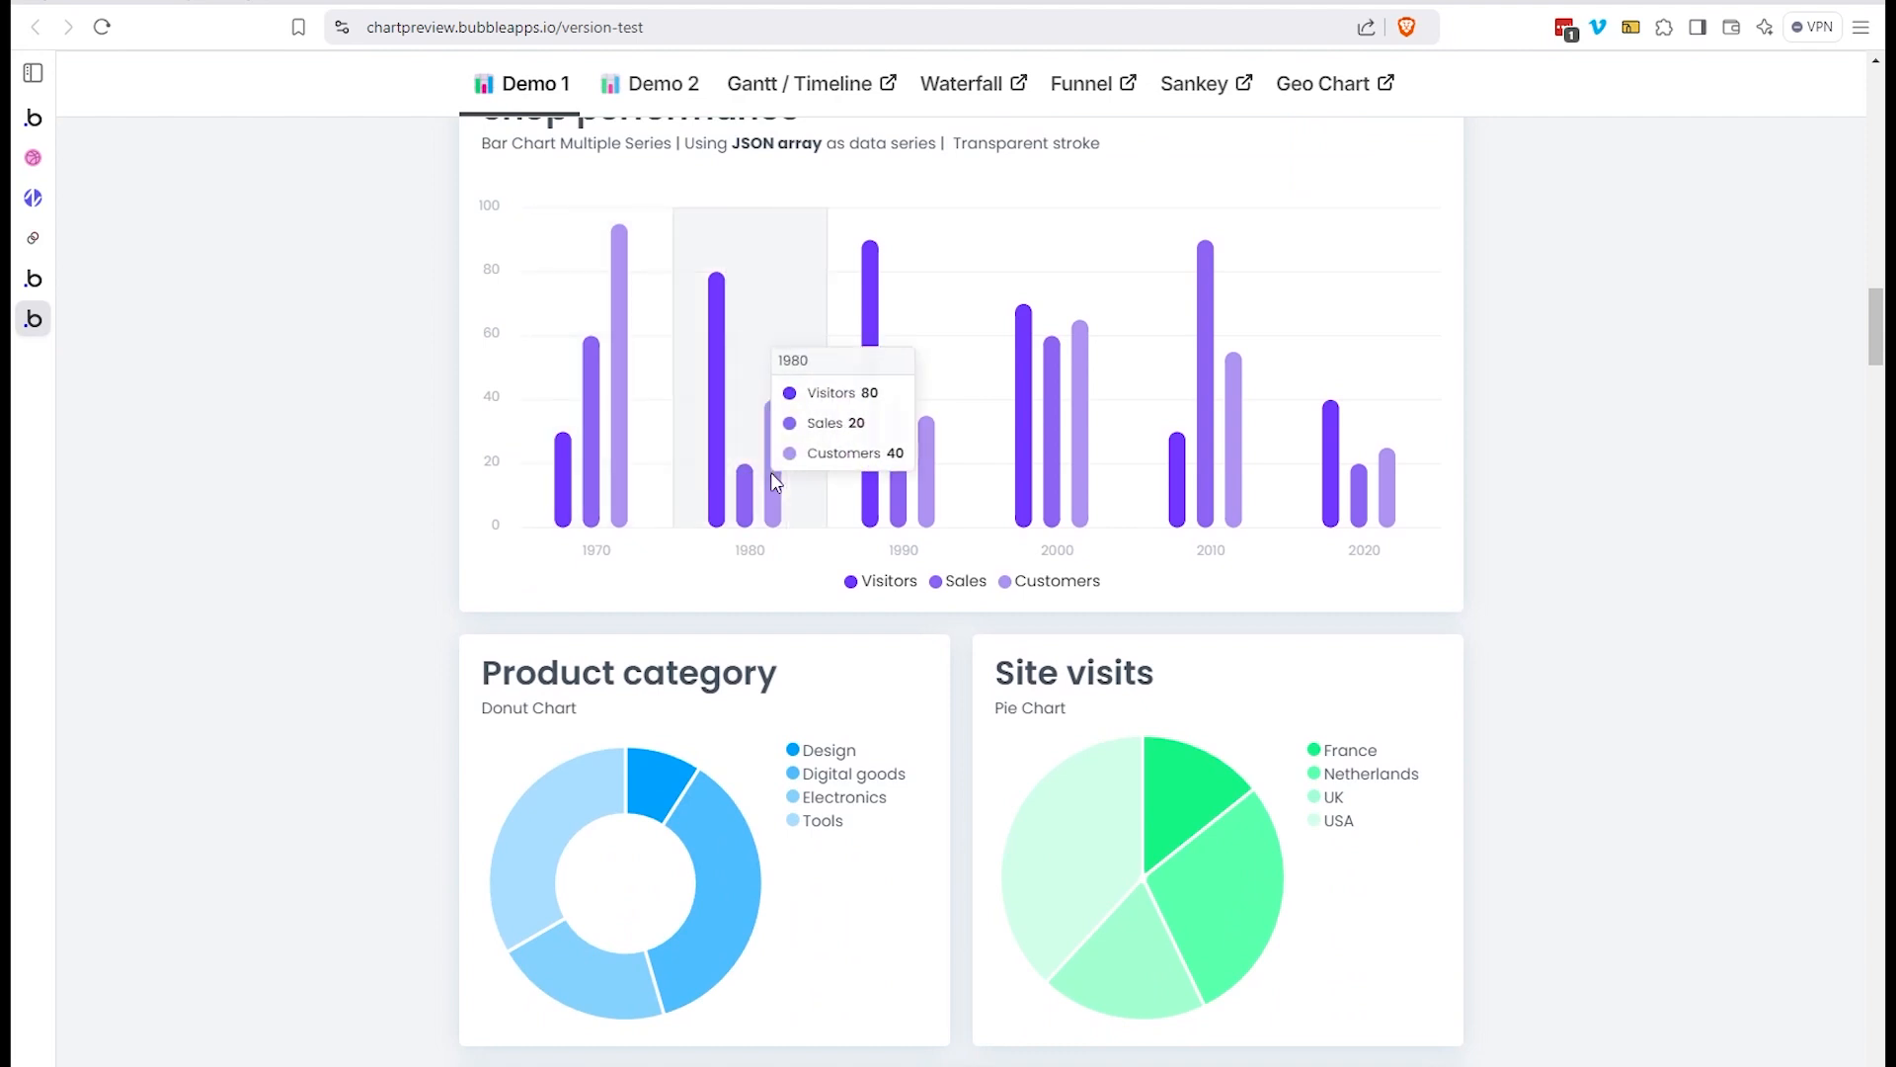
scroll(369, 635, "down", 7)
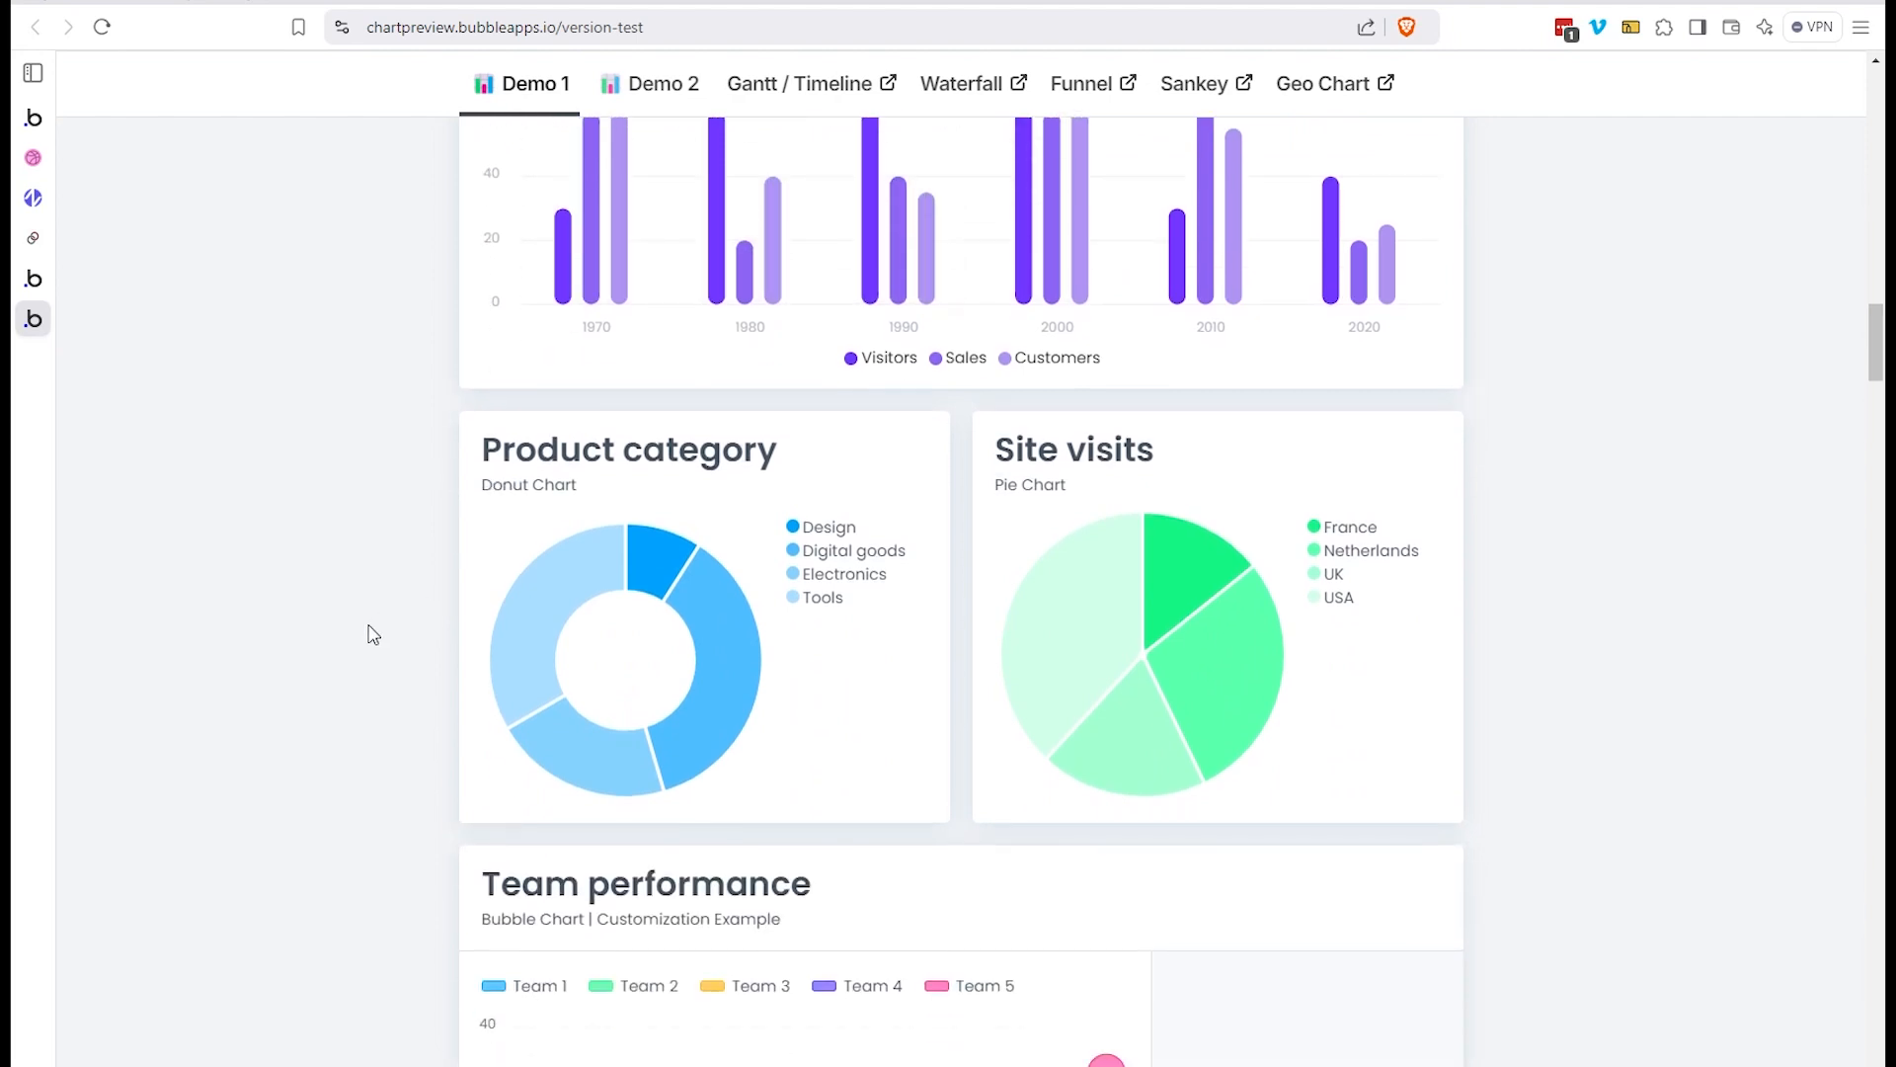
scroll(375, 637, "down", 5)
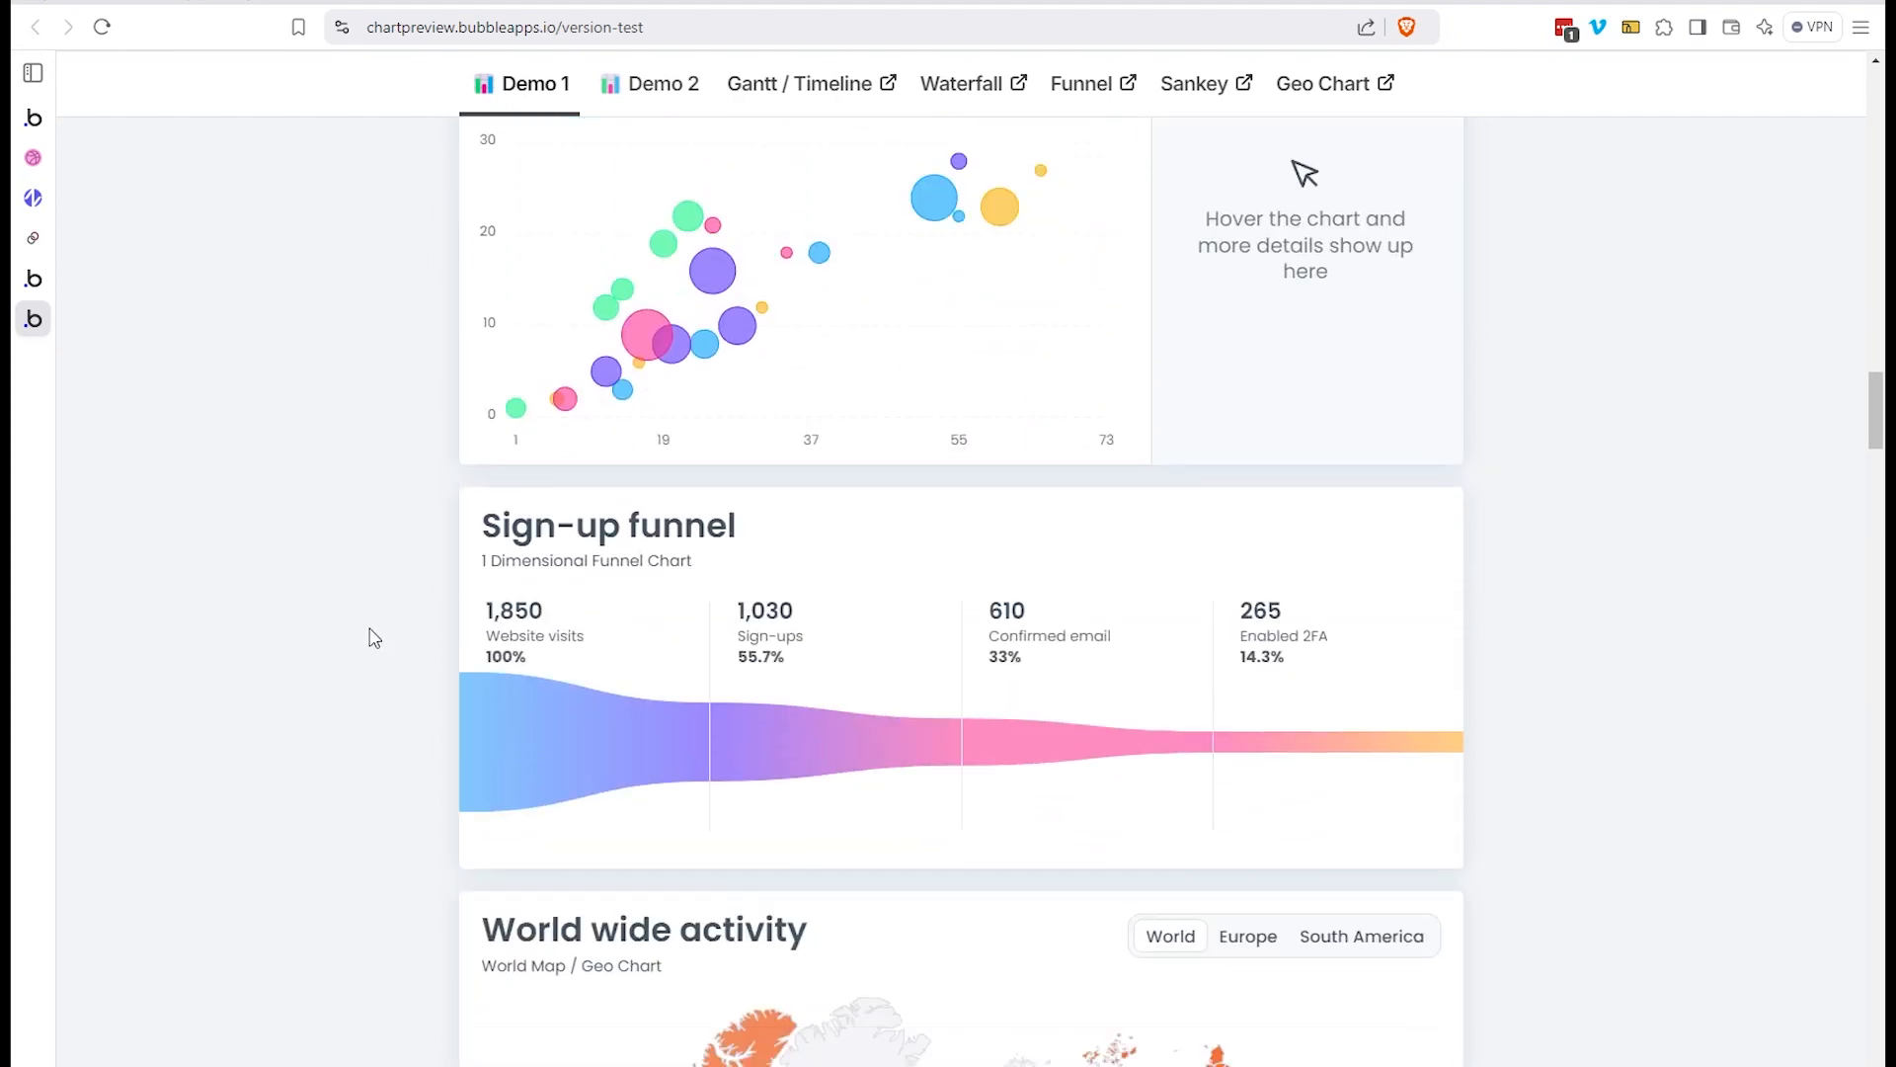